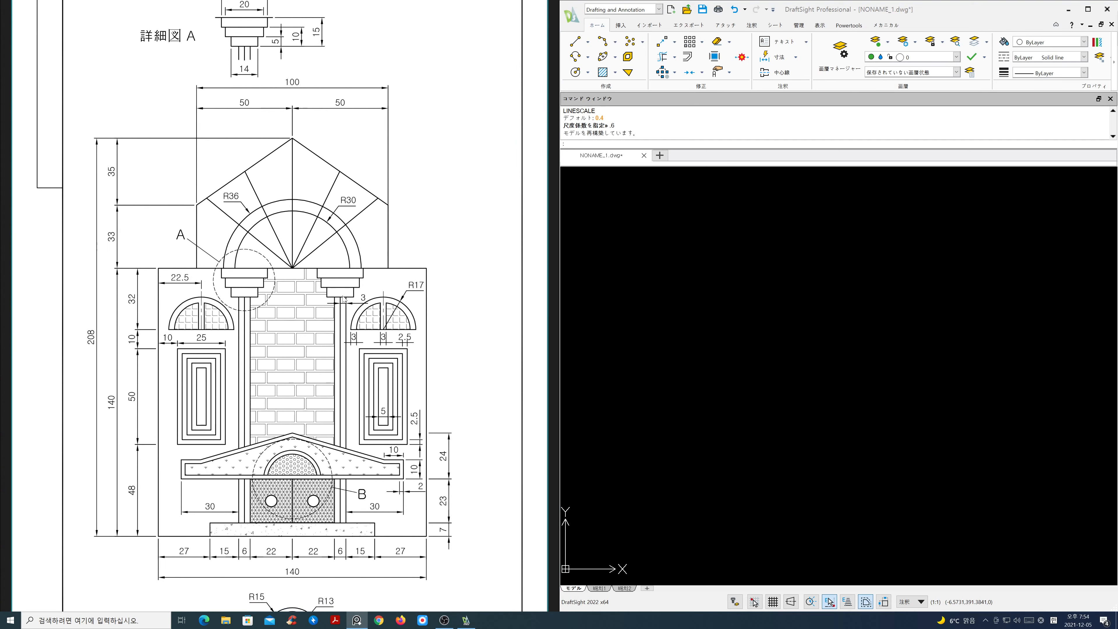
- Make ele the current layer
left_click(957, 57)
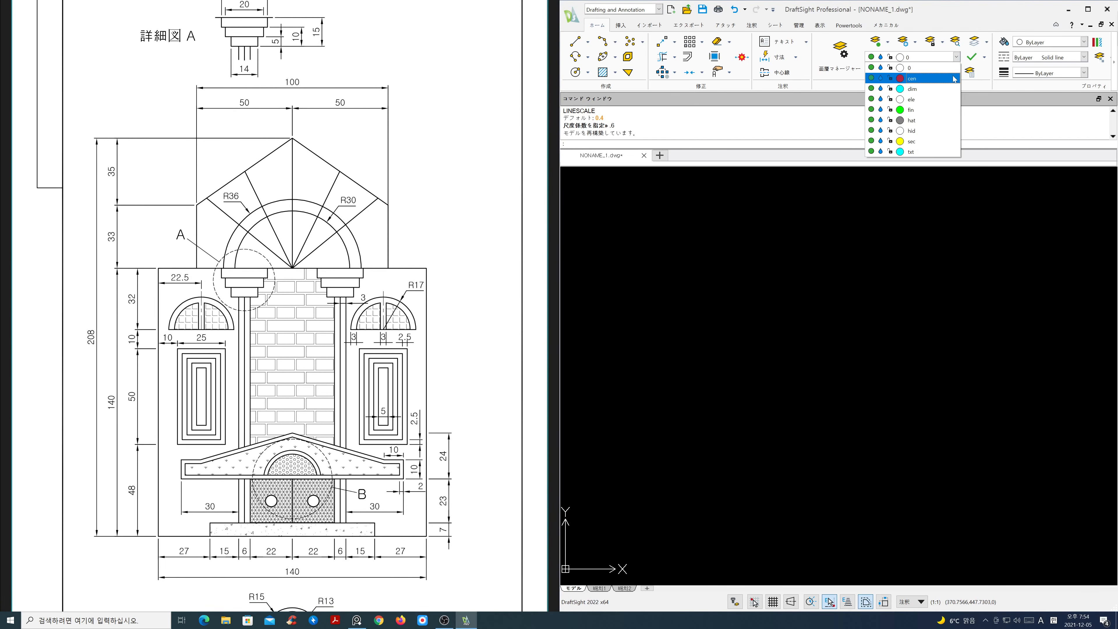
left_click(952, 109)
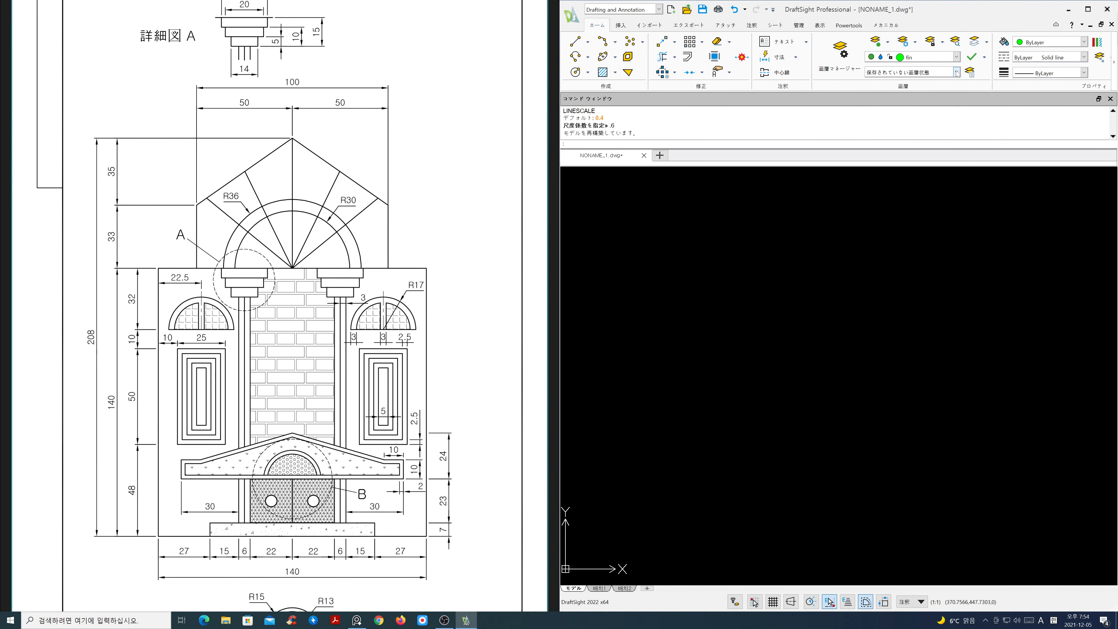
left_click(956, 57)
left_click(951, 99)
- Draw a 140 by 208 rectangle as the overall outline of the building elevation
type("REc")
key("Return")
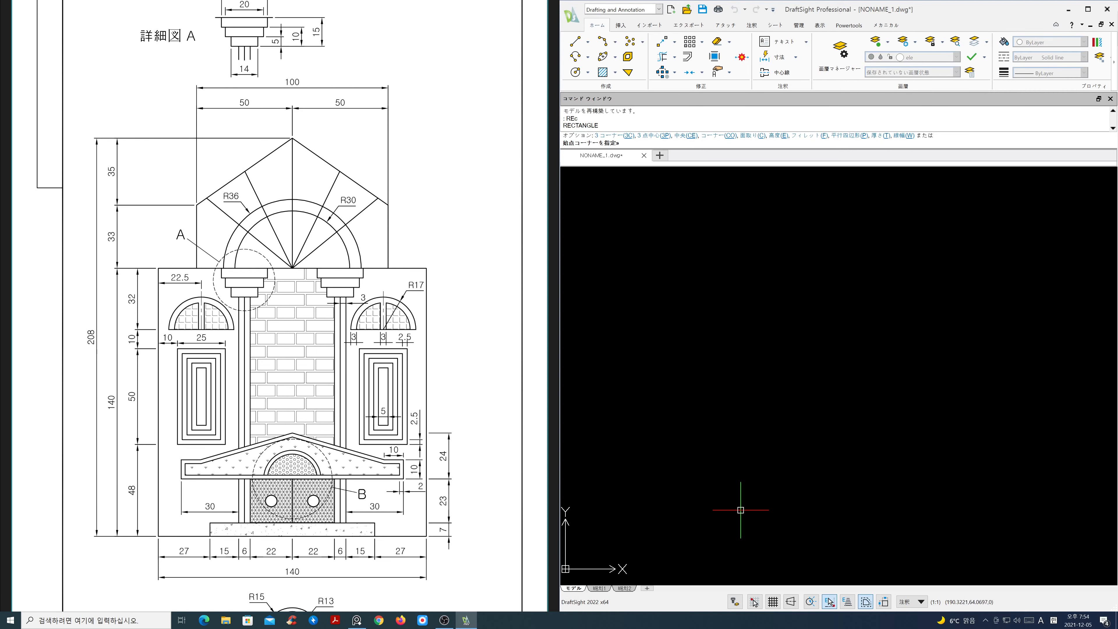
left_click(731, 510)
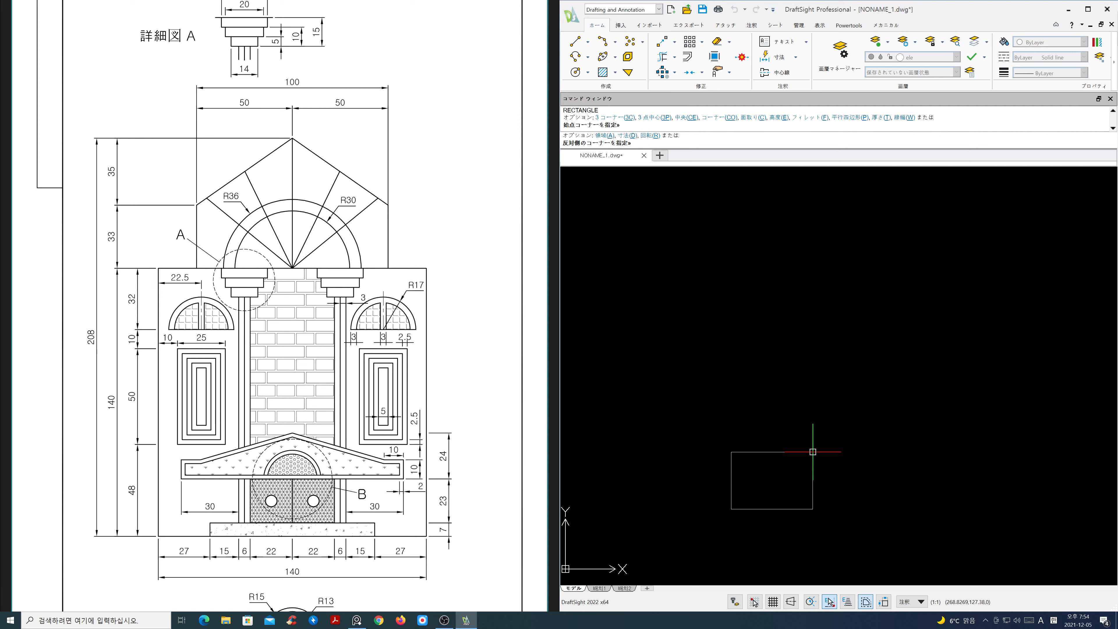
type("d")
key("Return")
type("140")
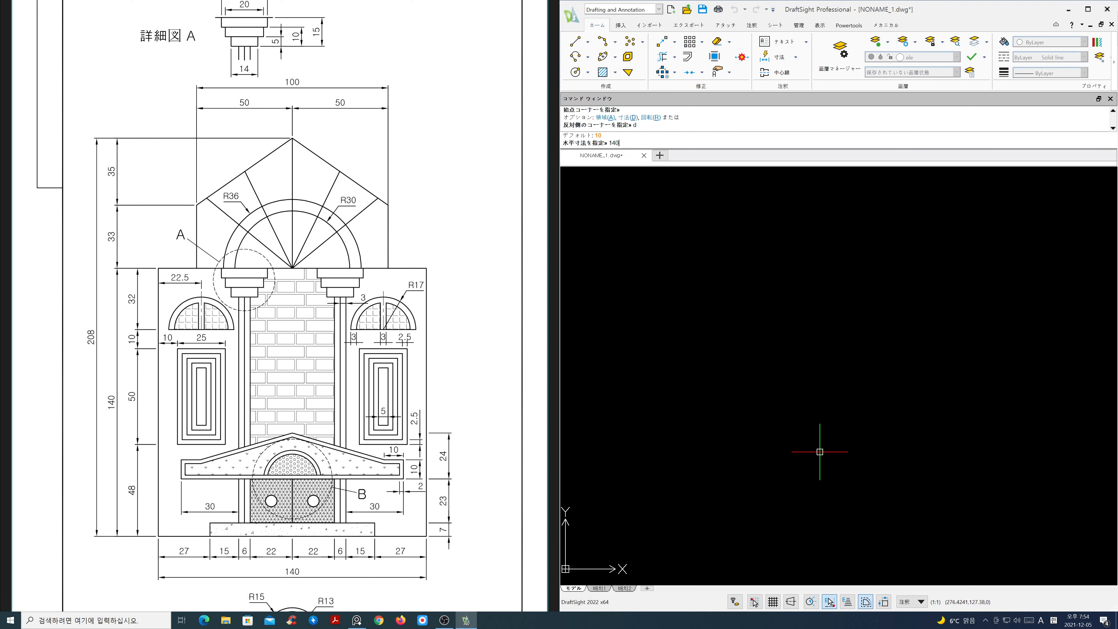
key("Return")
type("208")
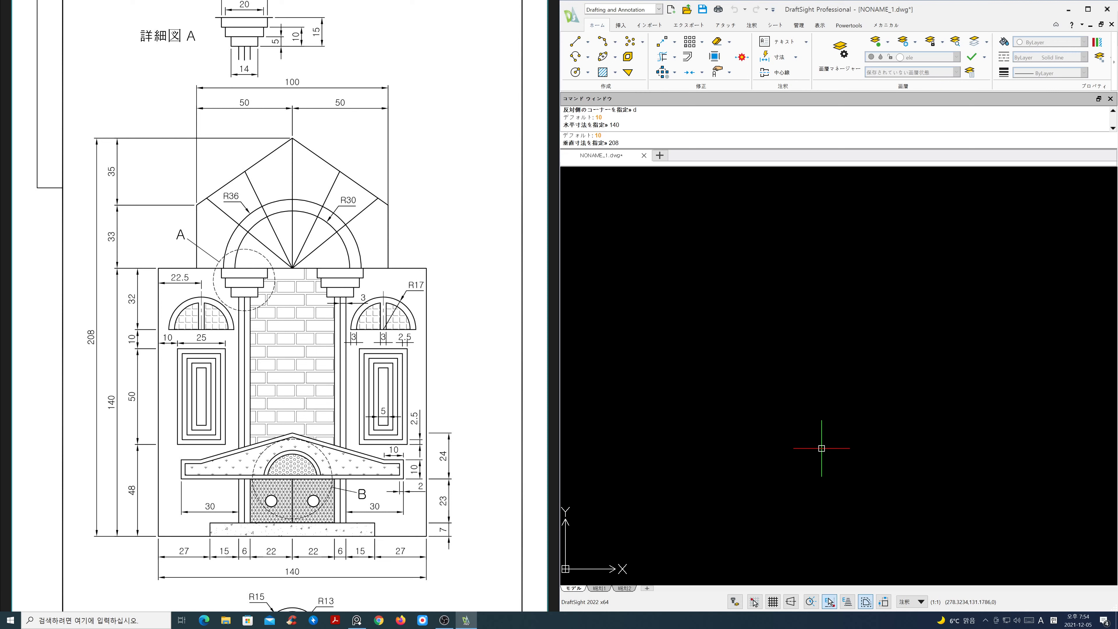
key("Return")
- Examine the whole rectangle at a larger scale and the reference elevation together with the dimensions of detail A
scroll(794, 456, "up", 2)
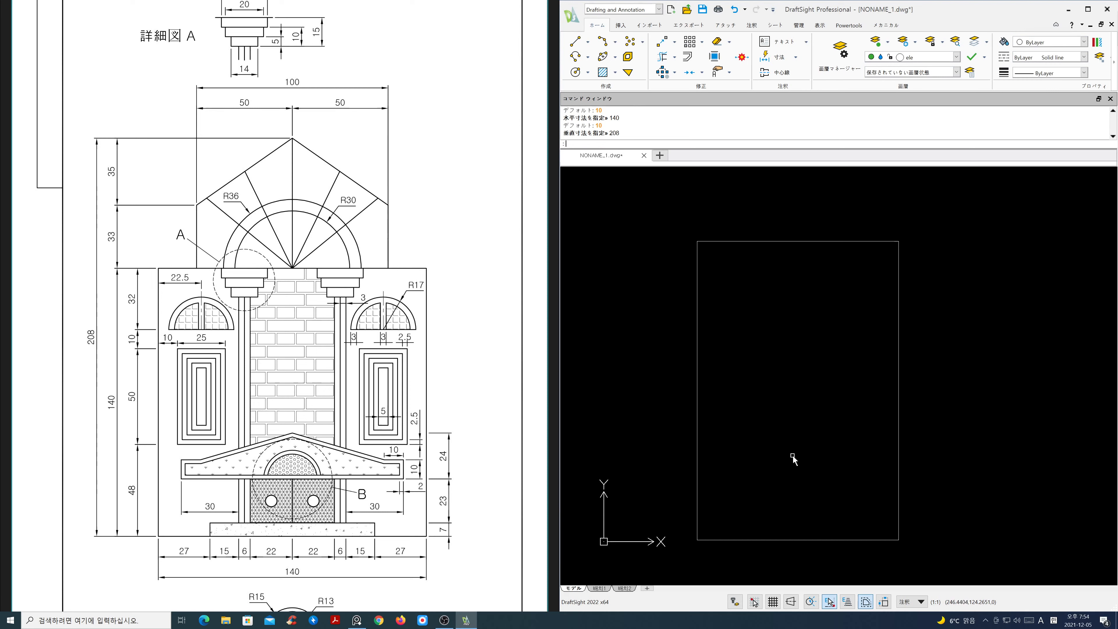
middle_click_drag(794, 456, 841, 440)
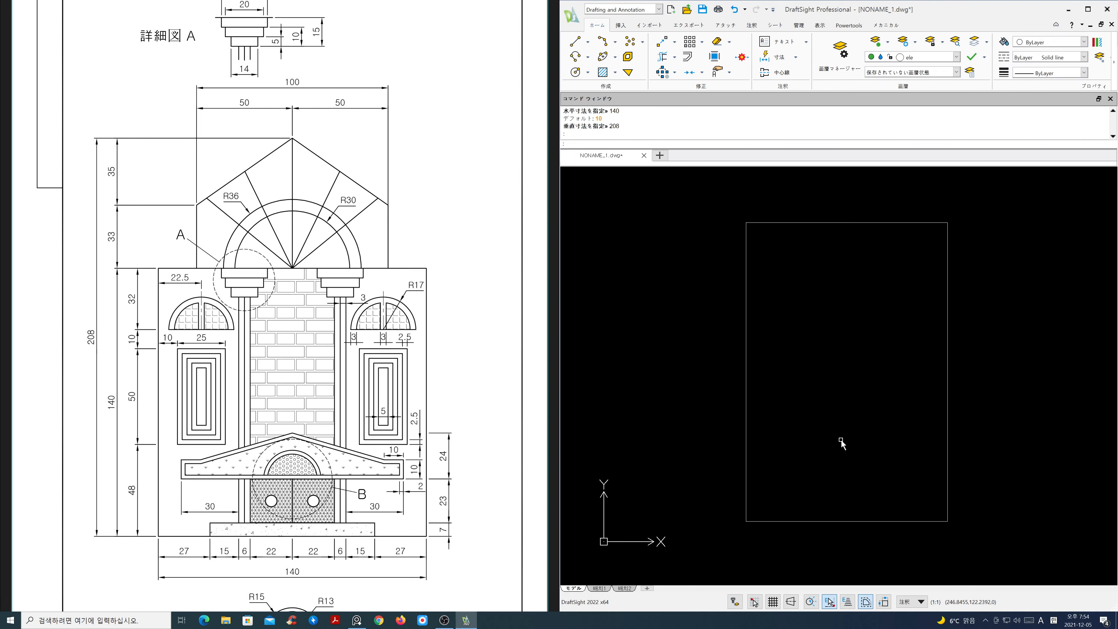
type("z")
key("Return")
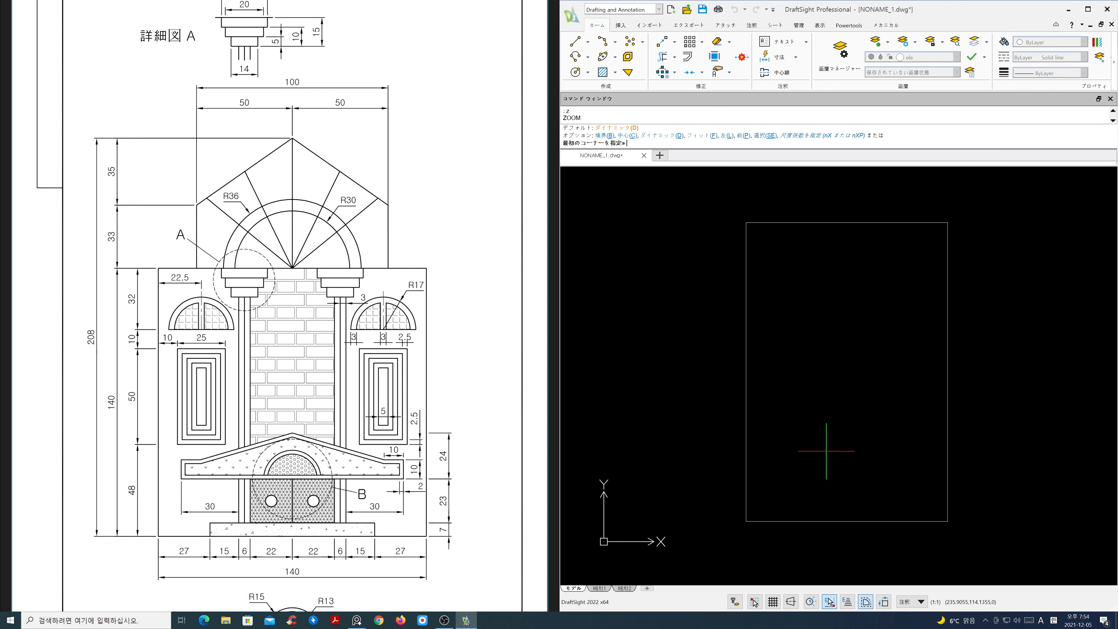
key("Return")
left_click_drag(845, 465, 858, 408)
key("Escape")
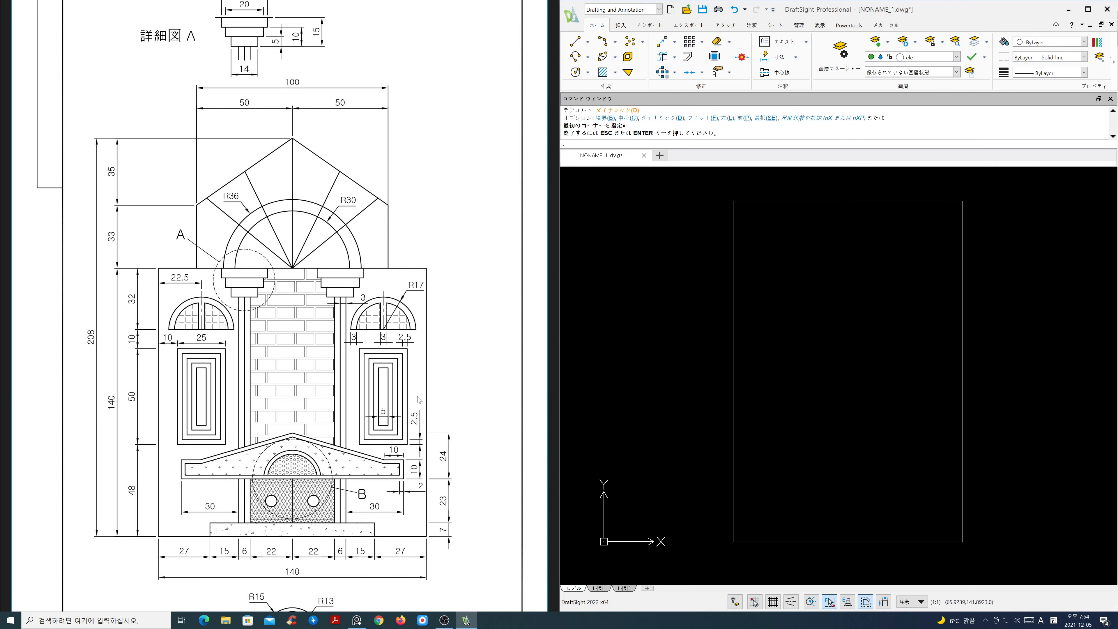
left_click_drag(347, 404, 343, 439)
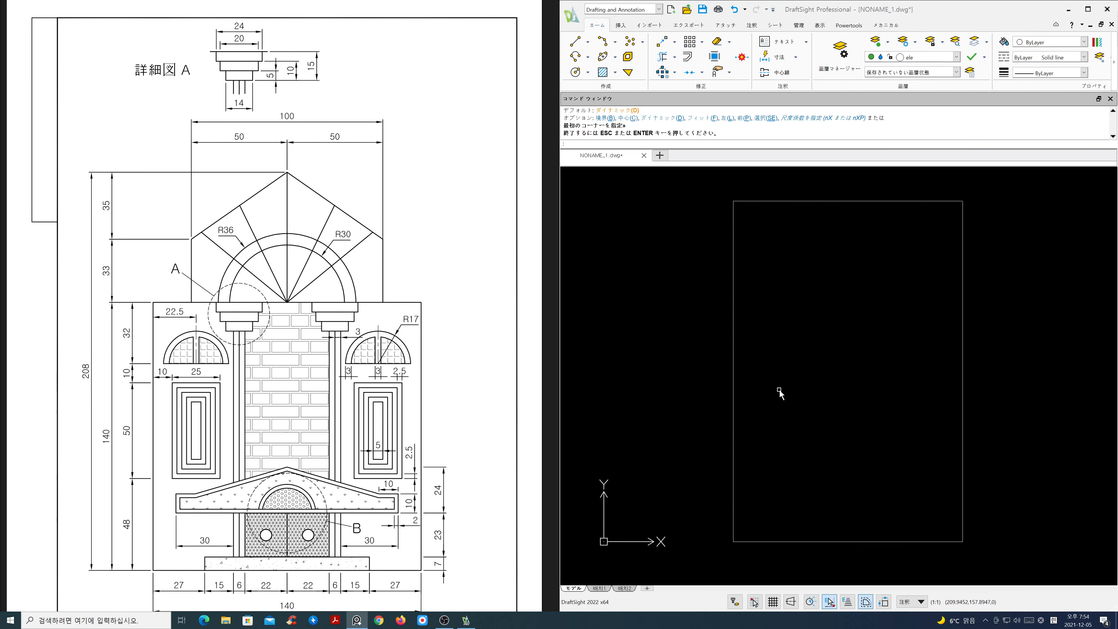
left_click(766, 388)
left_click(713, 372)
key("Escape")
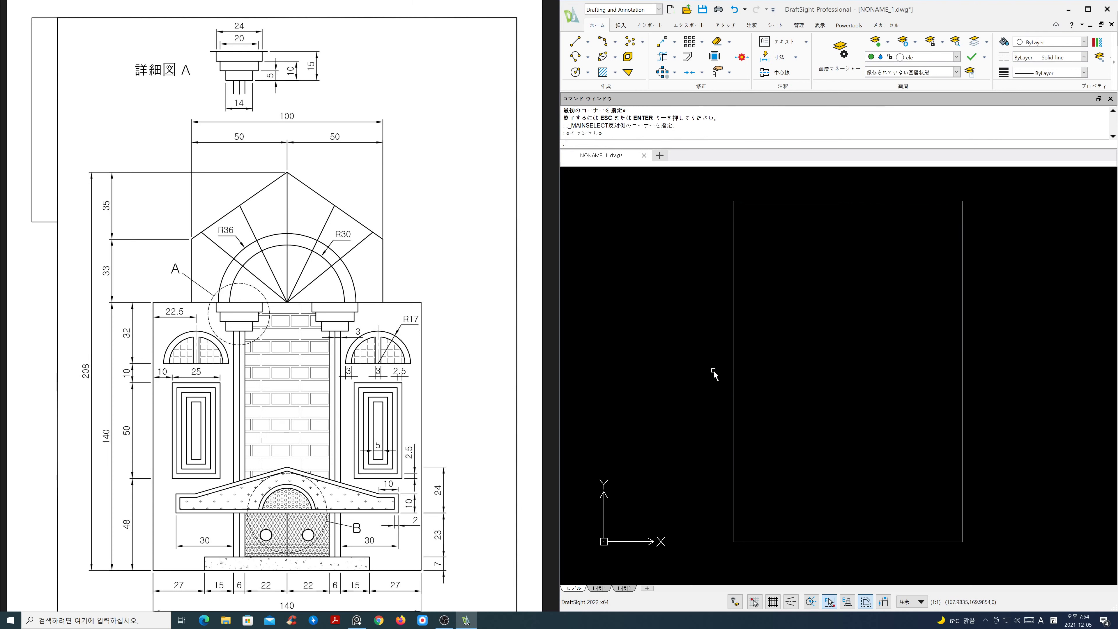
- Explode the outline rectangle into separate lines
type("x")
key("Return")
left_click(791, 395)
left_click(708, 365)
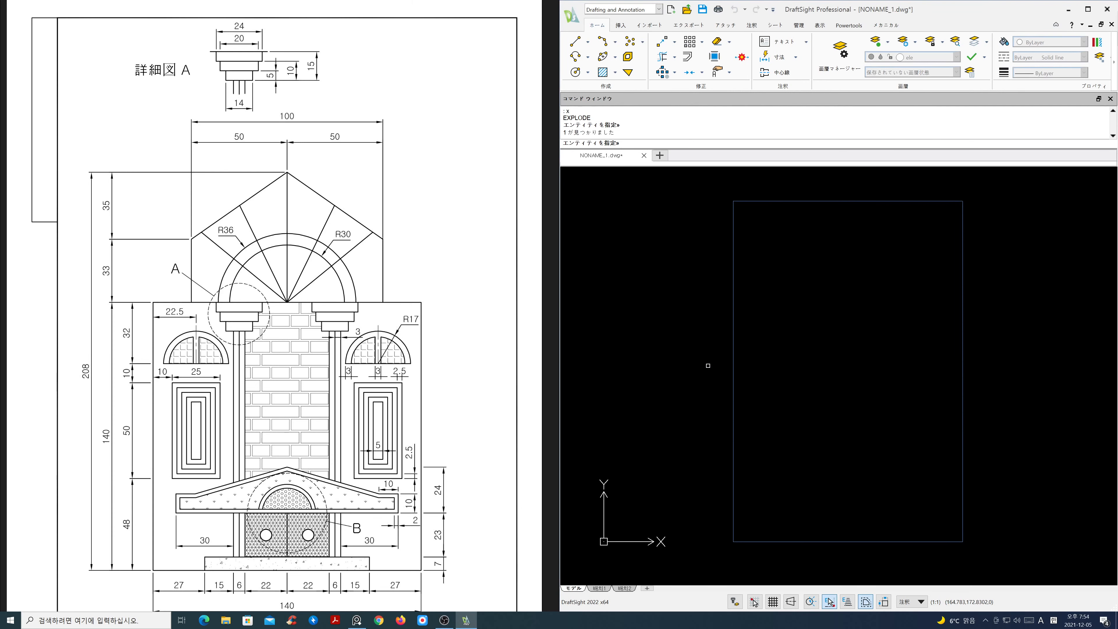
key("Return")
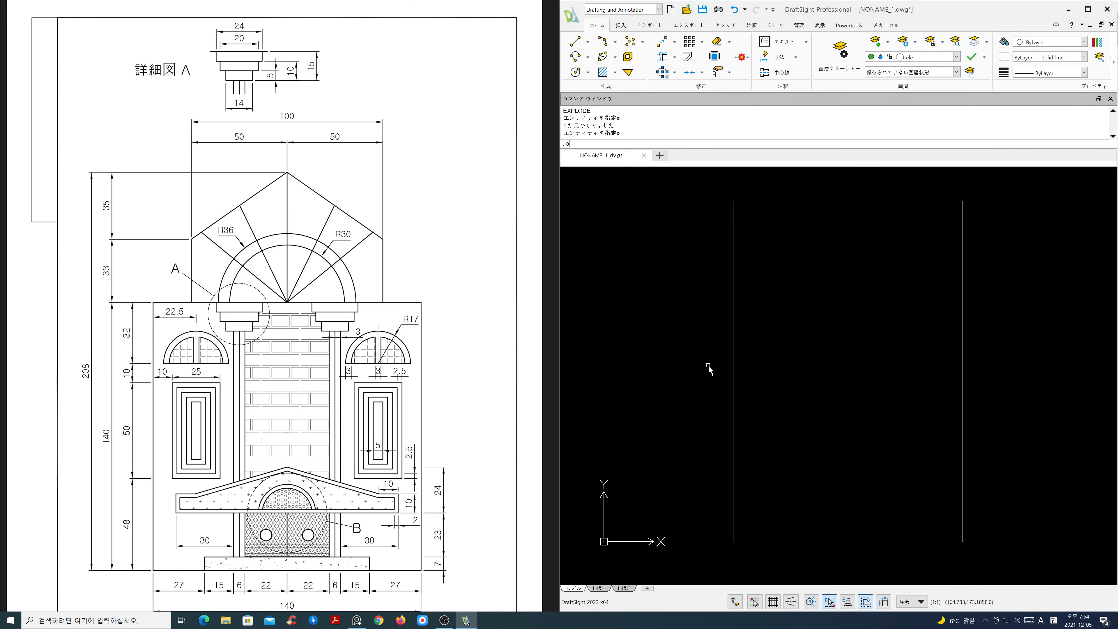
- Offset the outline's bottom edge upward by 140 to mark the top of the wall
type("o")
key("Return")
type("140")
key("Return")
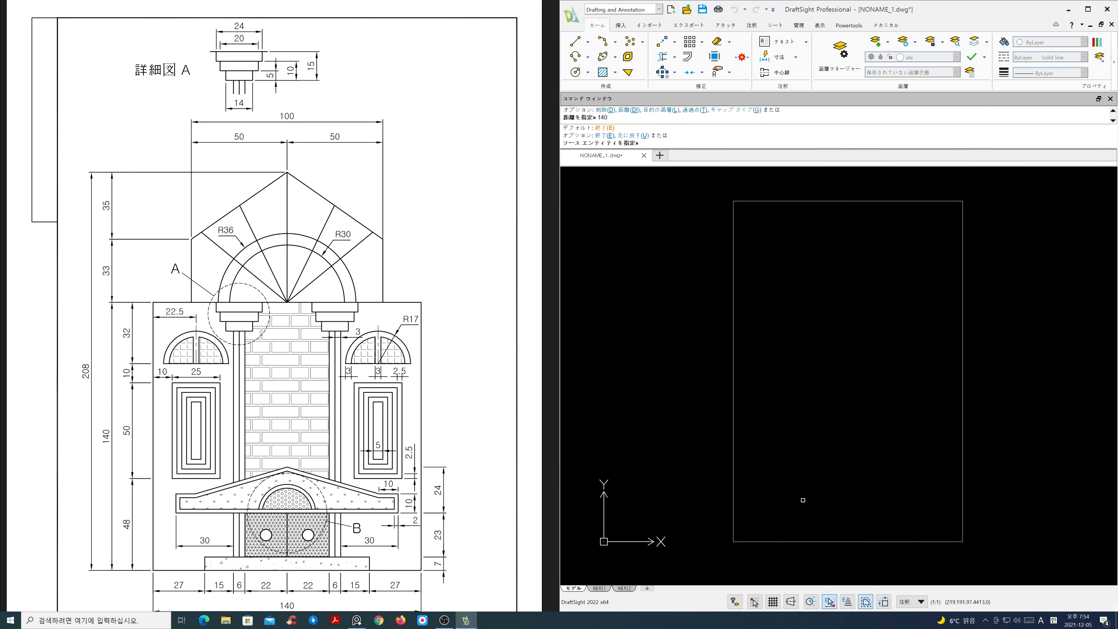
left_click(815, 545)
left_click(807, 512)
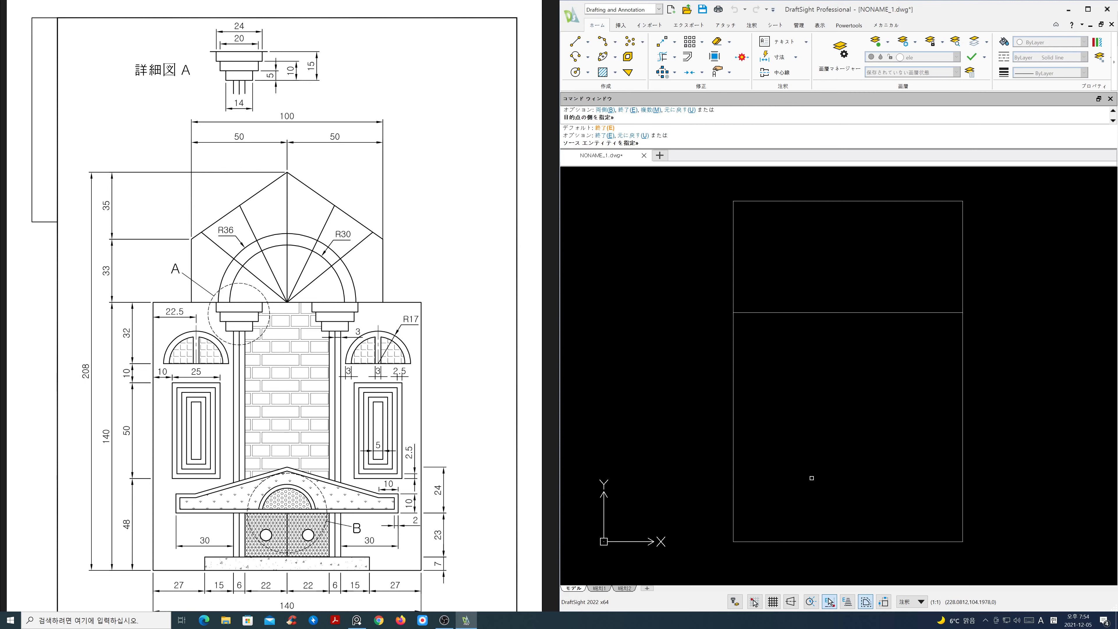
key("Return")
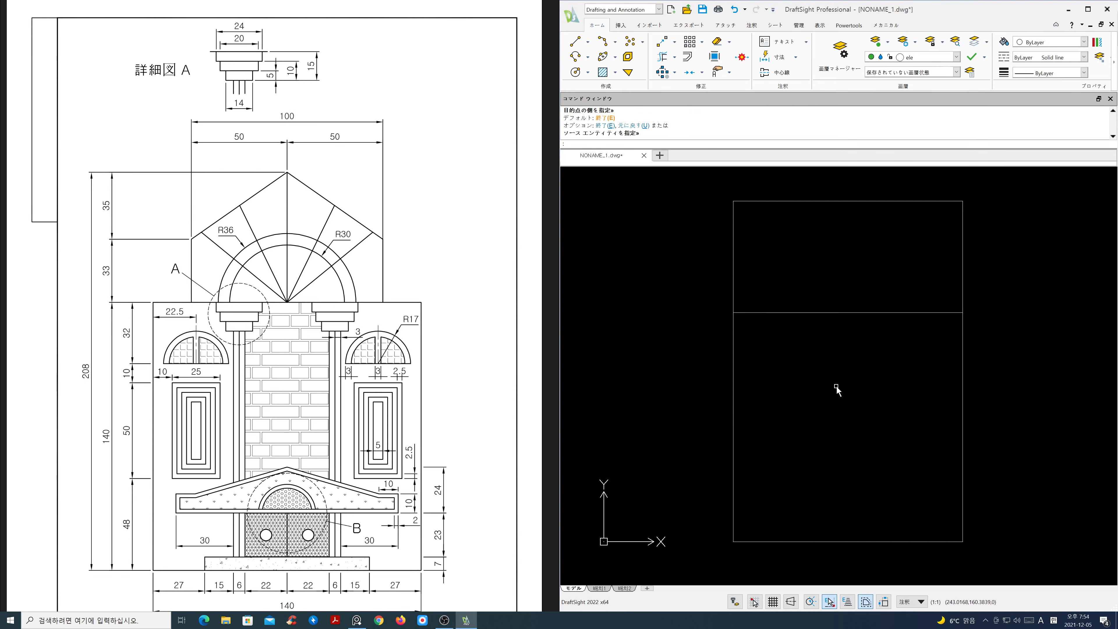
- Draw a vertical centre line from the midpoint of the wall's top line to the midpoint of the outline's top edge
type("l")
key("Return")
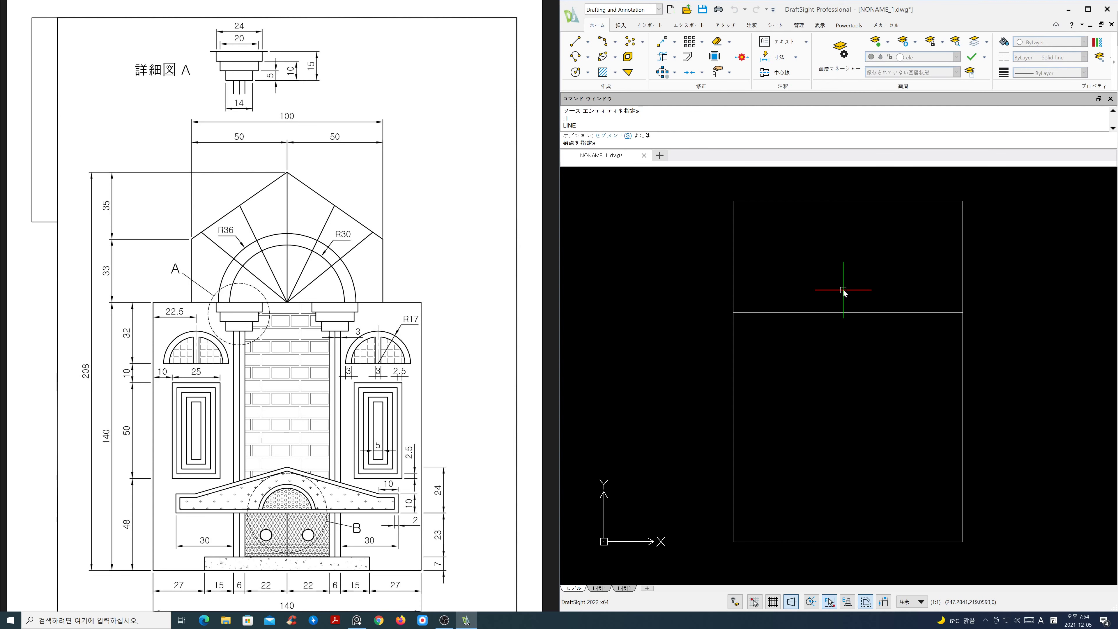
right_click(843, 289, "shift")
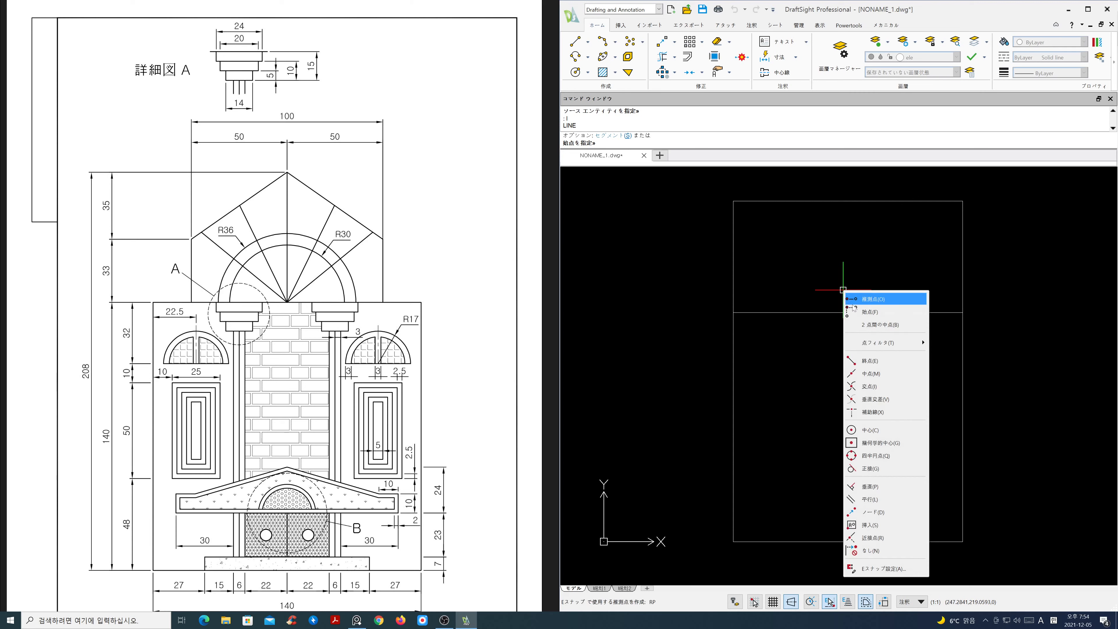
left_click(882, 373)
left_click(872, 312)
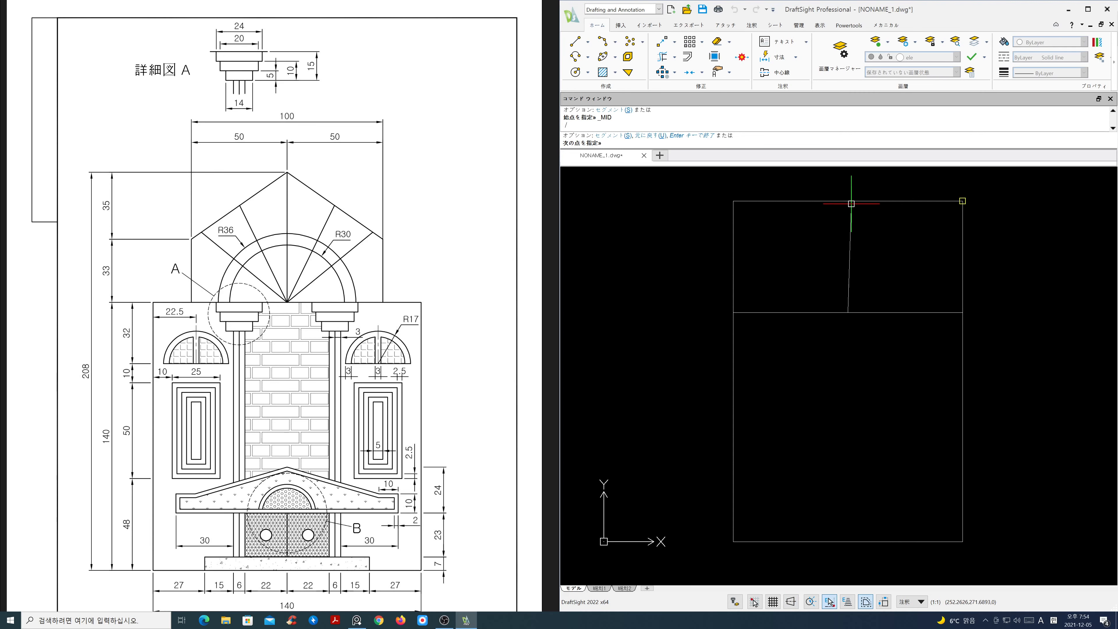
right_click(853, 214, "shift")
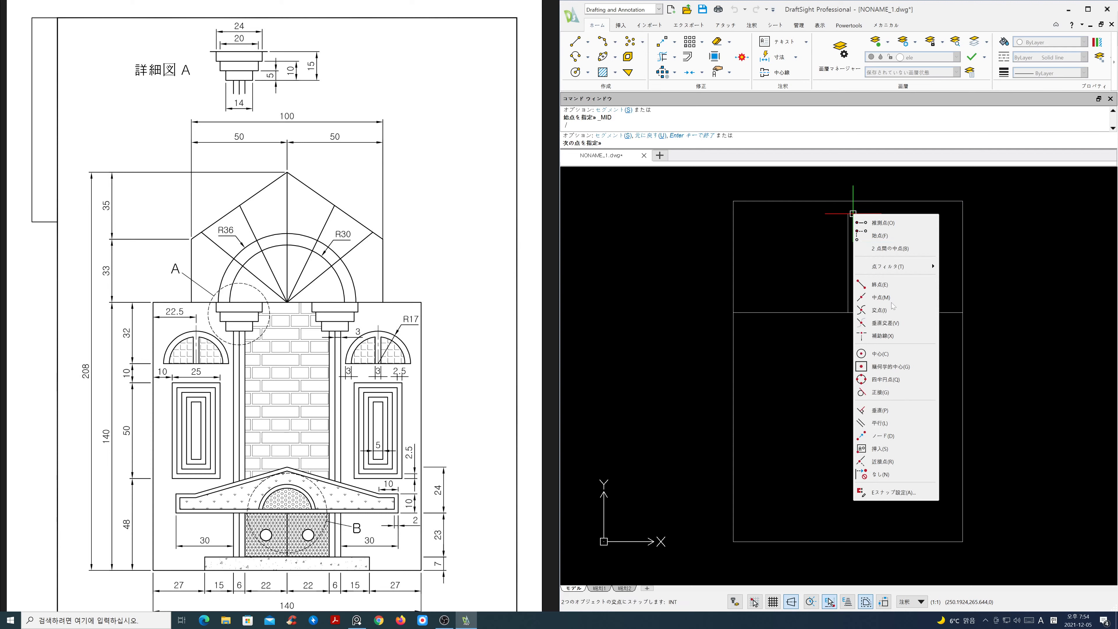
left_click(892, 298)
left_click(849, 201)
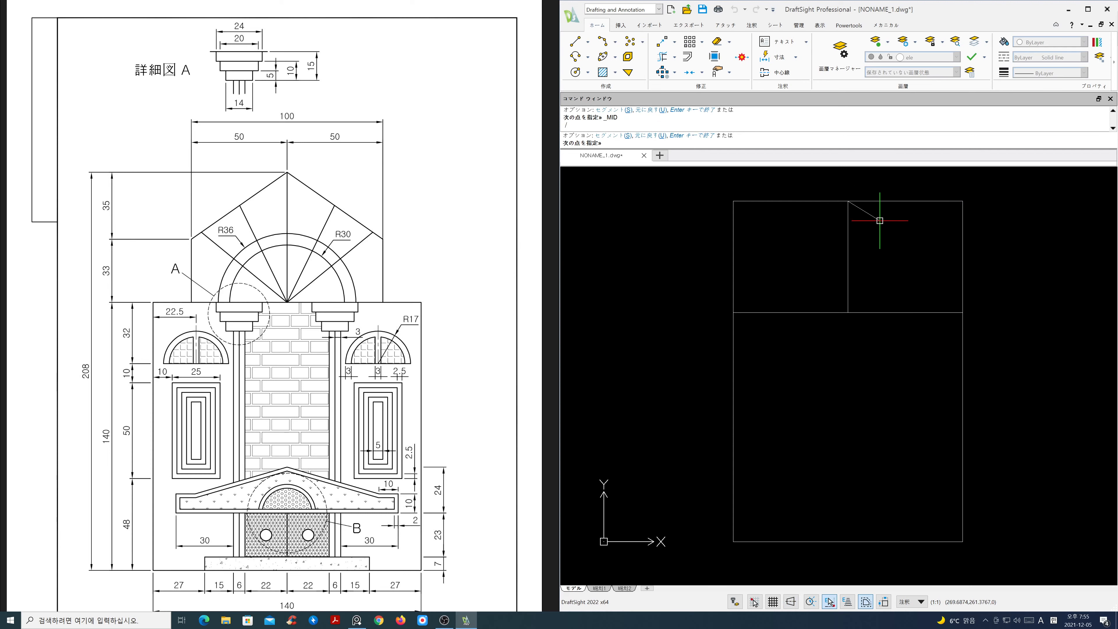
key("Return")
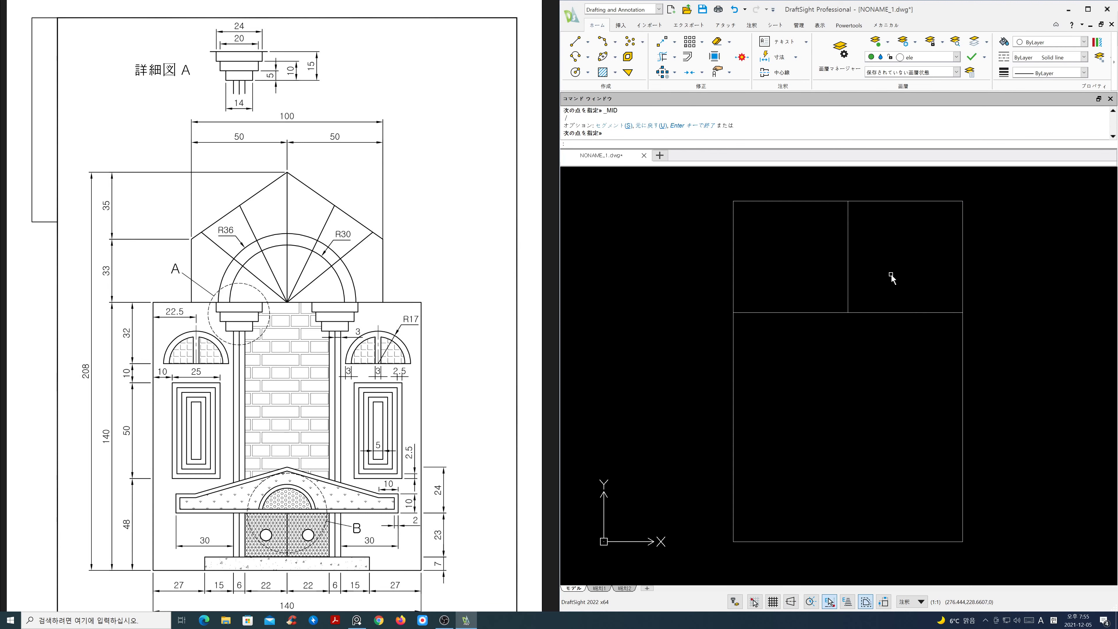
- Offset the vertical centre line by 50 to both sides for the gable's side edges
type("o")
key("Return")
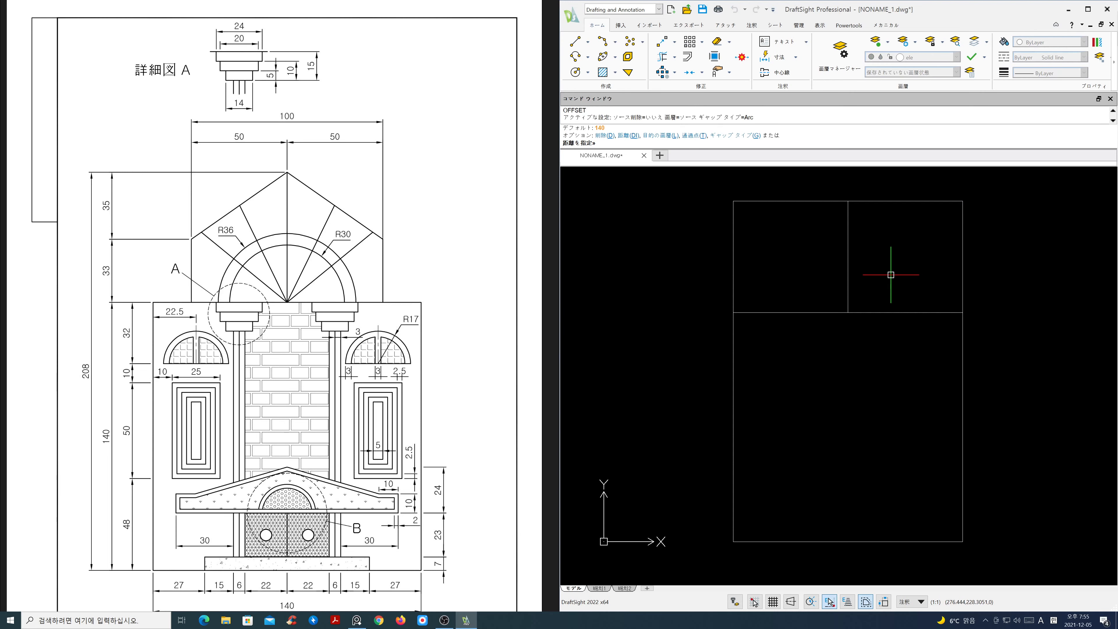
type("50")
key("Return")
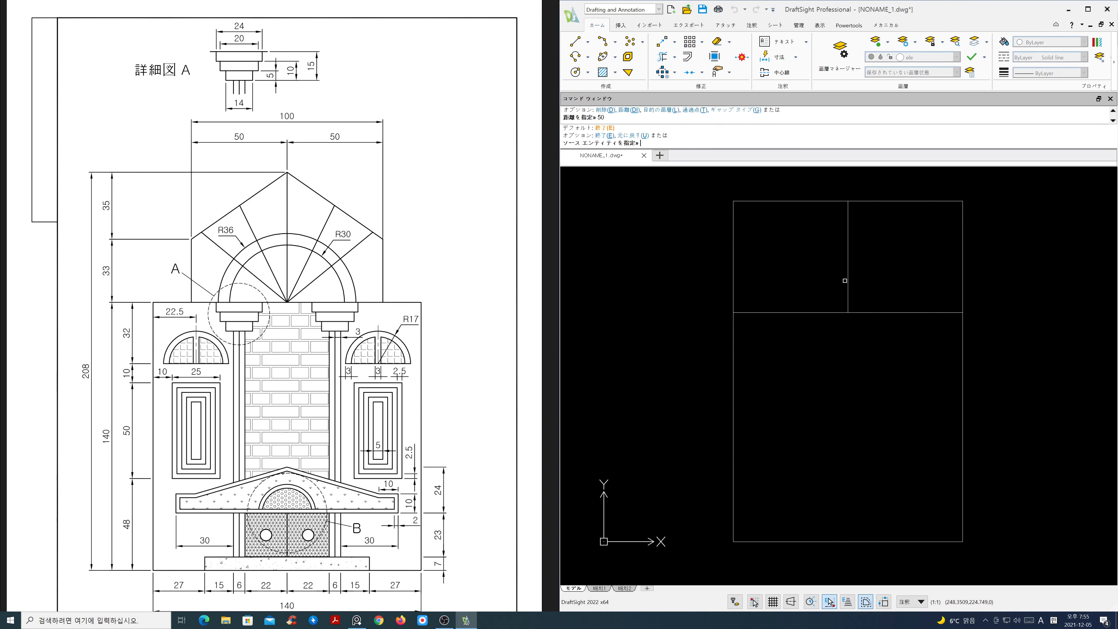
left_click(847, 278)
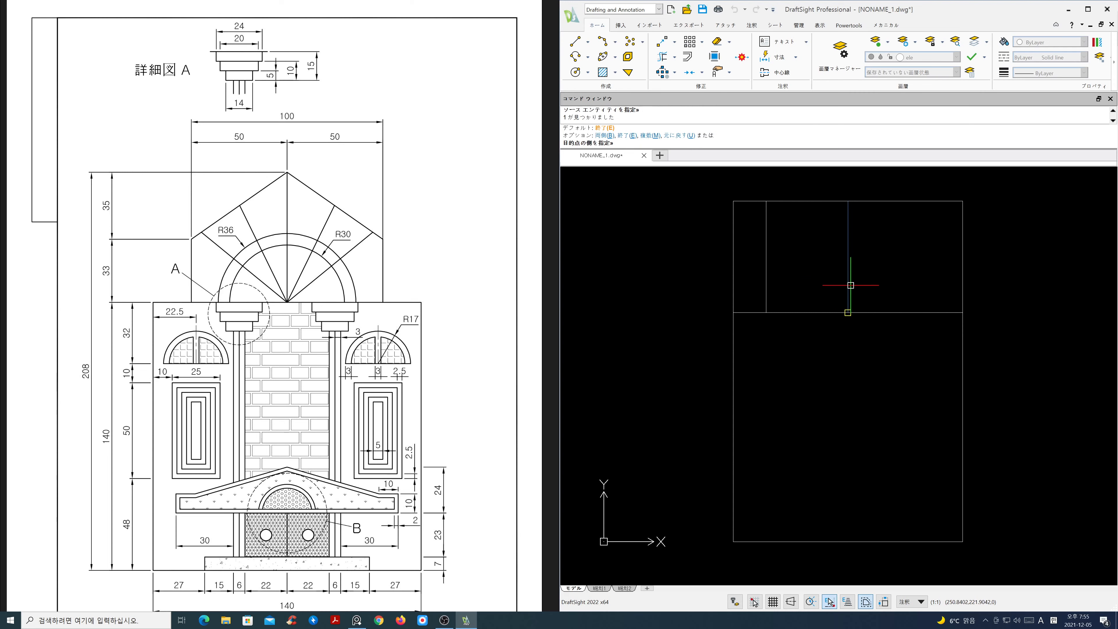
left_click(868, 285)
key("Return")
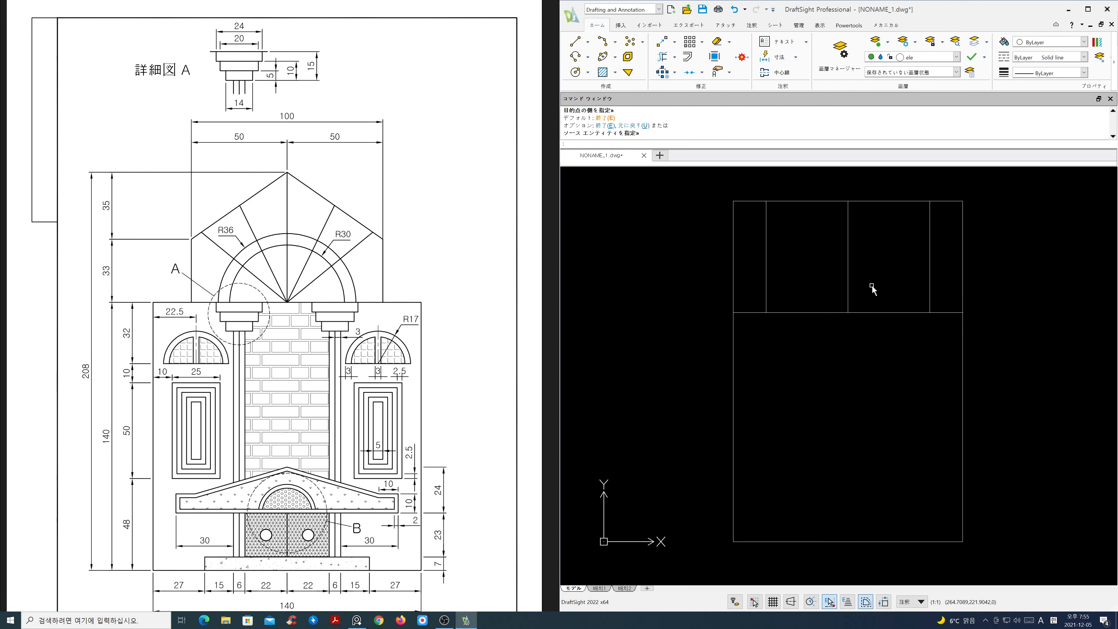
- Offset the wall's top line upward by 33 to mark the eaves height
key("Return")
type("33")
key("Return")
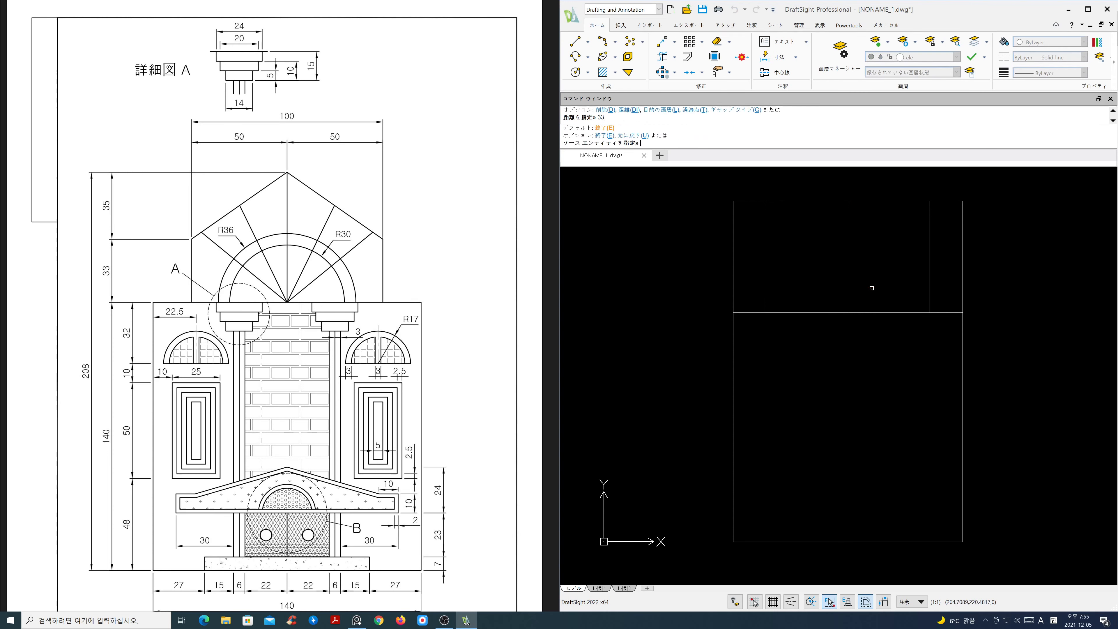
left_click(875, 312)
left_click(877, 303)
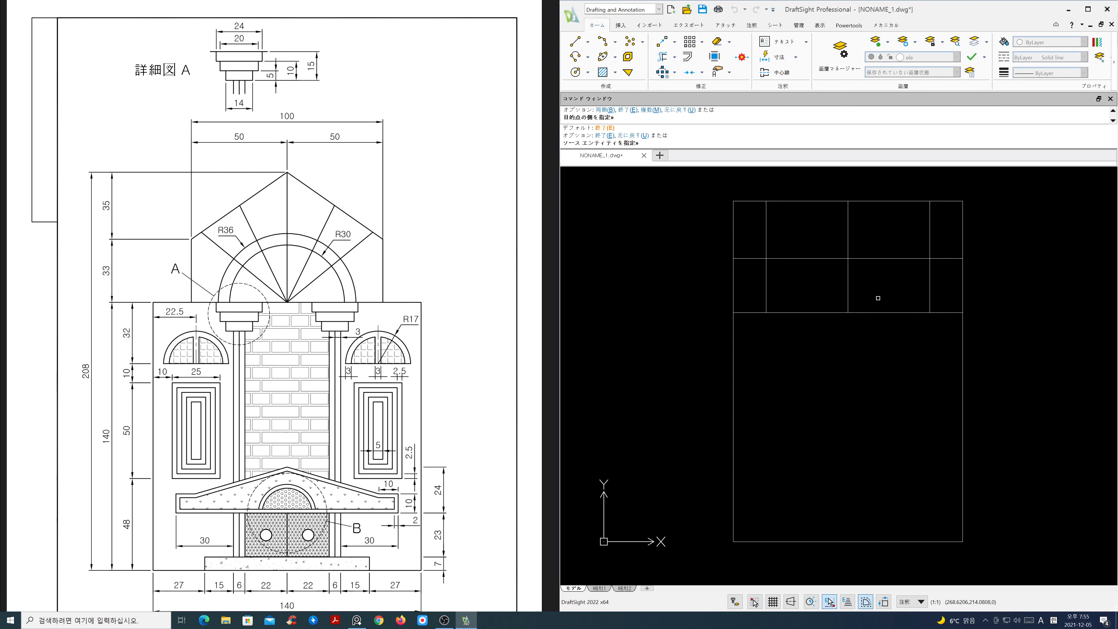
key("Return")
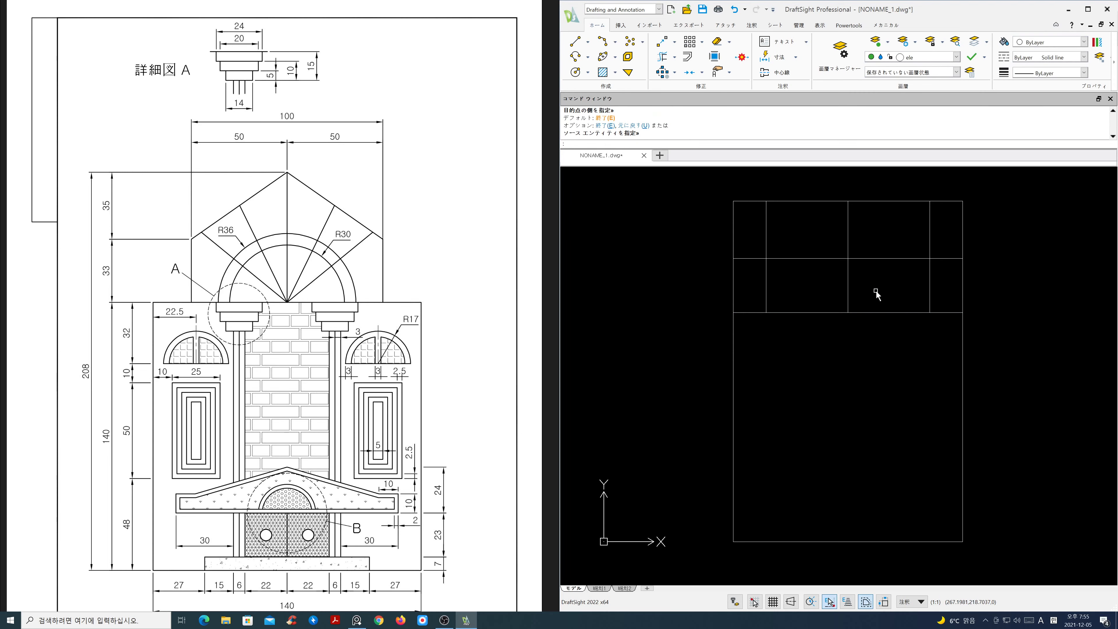
- Draw the two sloping gable lines from the right eaves intersection through the apex at the centre line to the left eaves intersection
type("l")
key("Return")
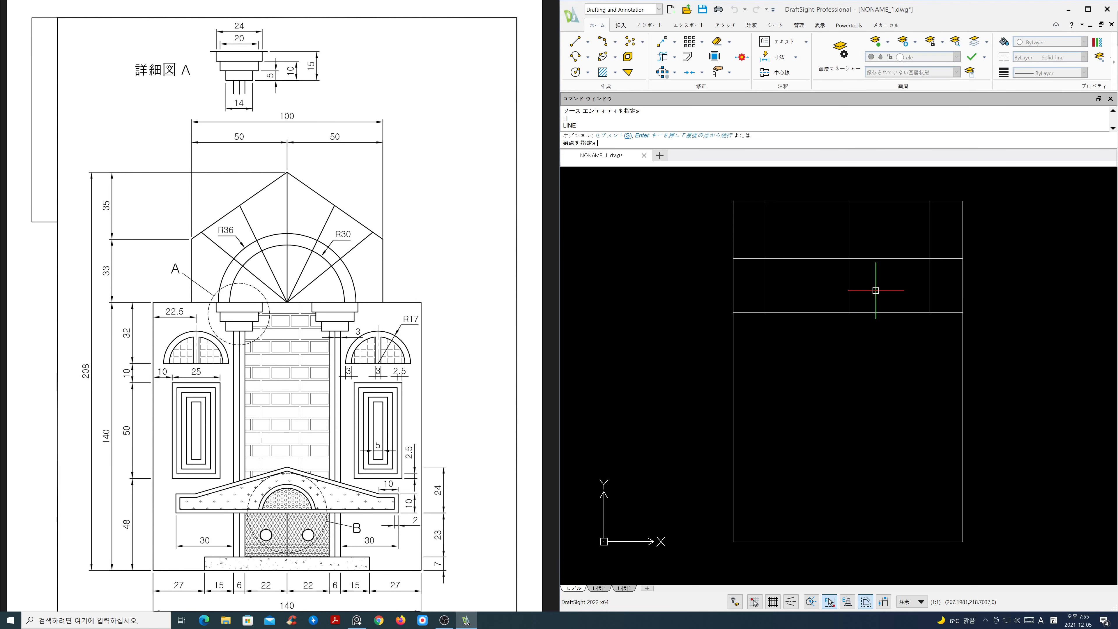
left_click(930, 258)
left_click(848, 201)
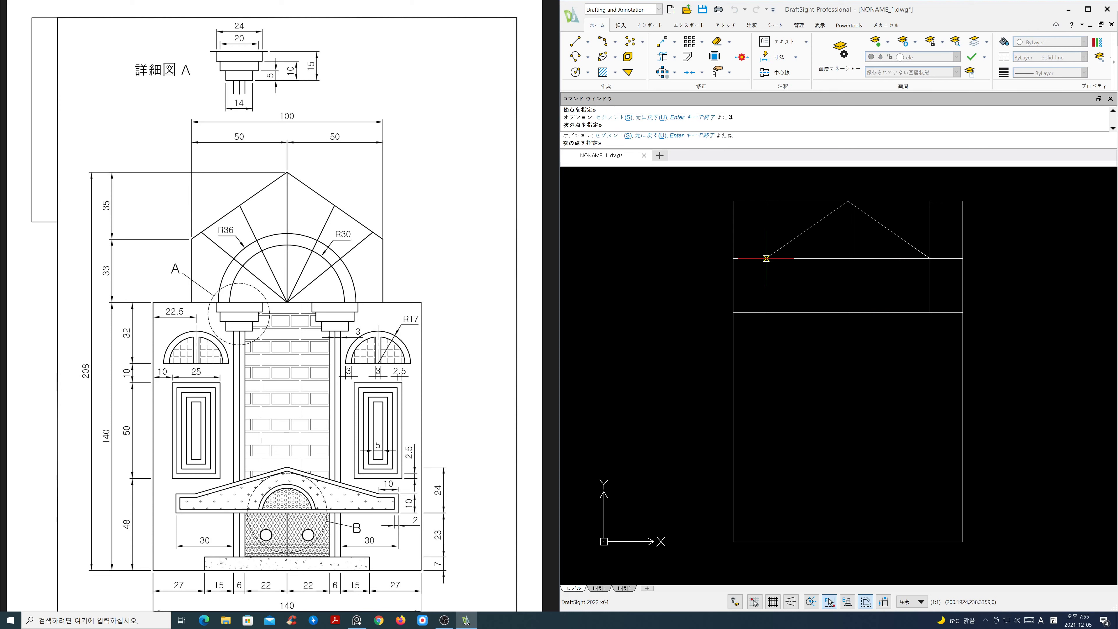
left_click(766, 258)
key("Return")
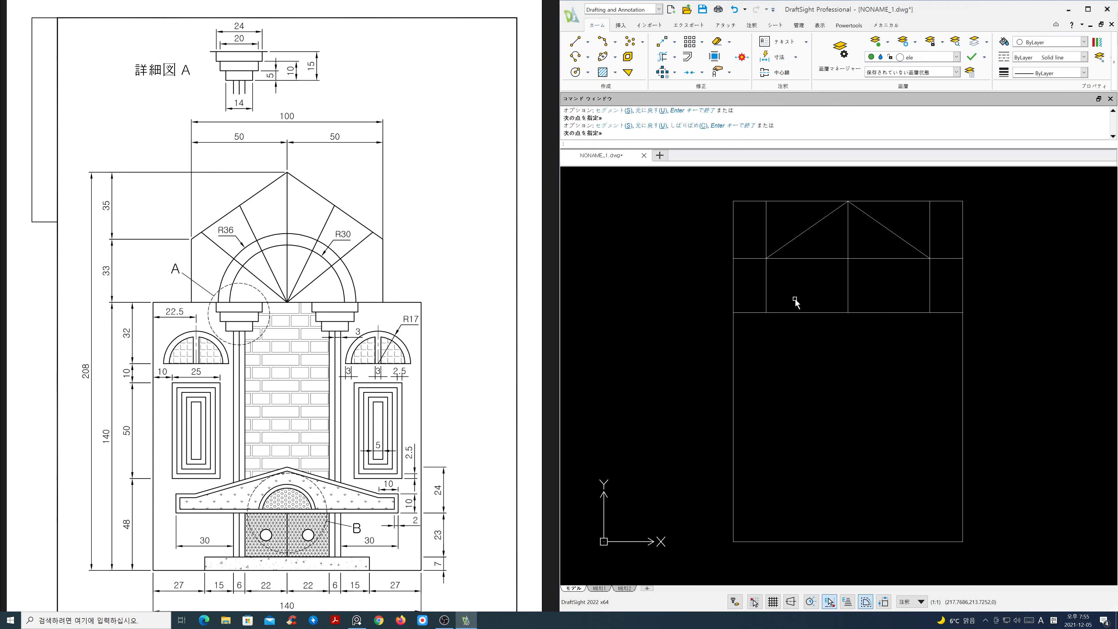
- Delete the outline's top edge and the horizontal eaves construction line
type("e")
key("Return")
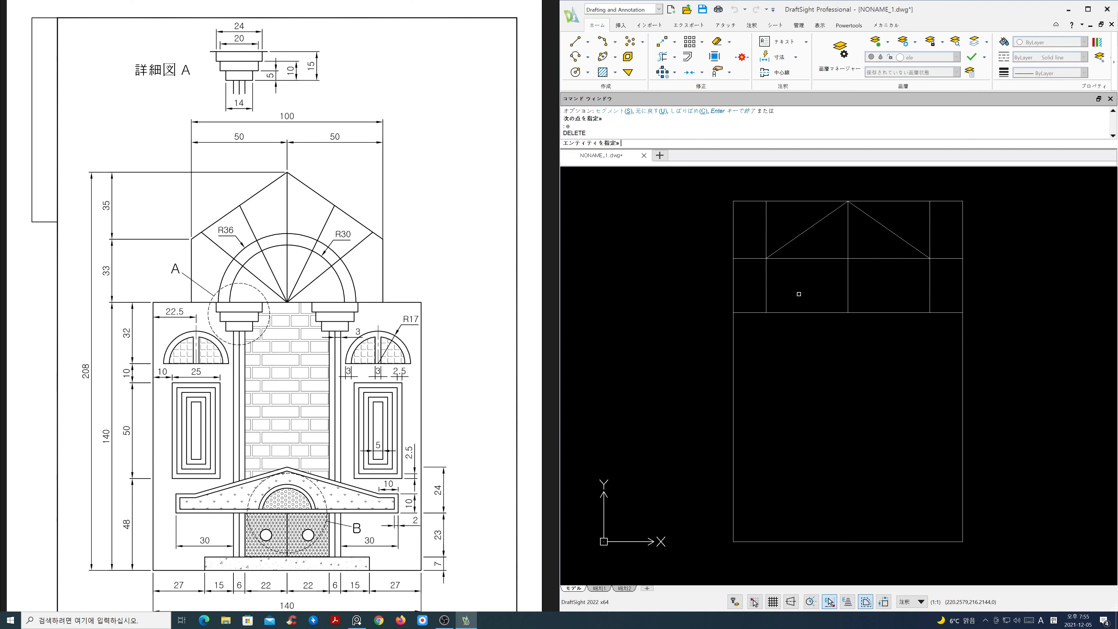
left_click(760, 269)
left_click(746, 191)
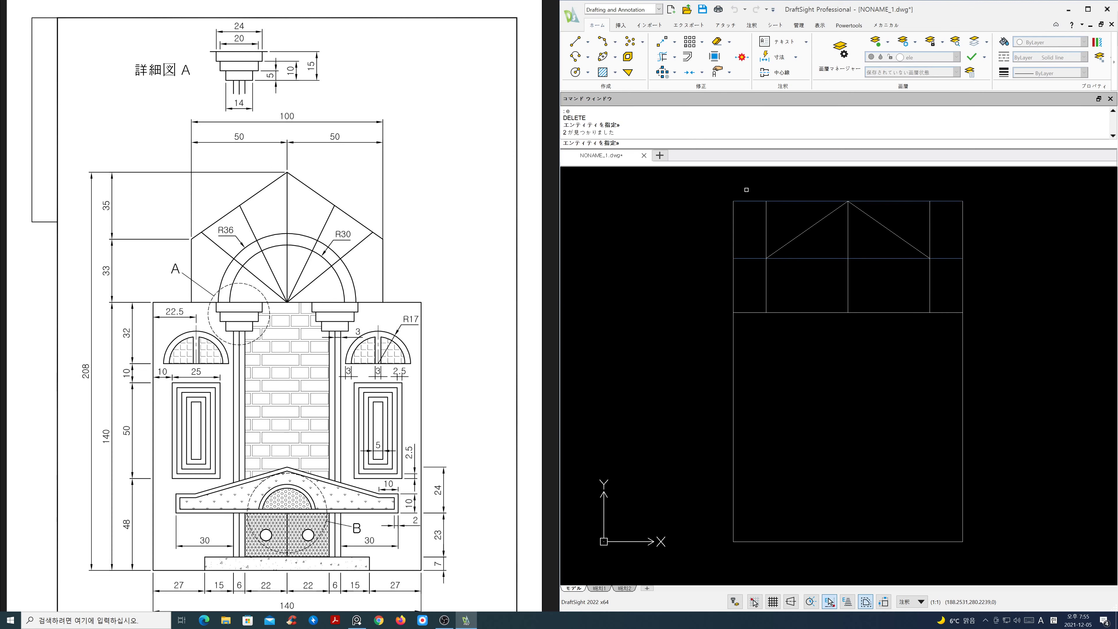
key("Return")
- Trim the outline's side edges above the wall and the gable's side lines above the eaves
type("tr")
key("Return")
key("Return")
- Draw two oblique lines from the midpoint of the wall's top line across the right gable slope, and trim them at the slope
type("l")
key("Return")
left_click(848, 312)
left_click(951, 213)
key("Return")
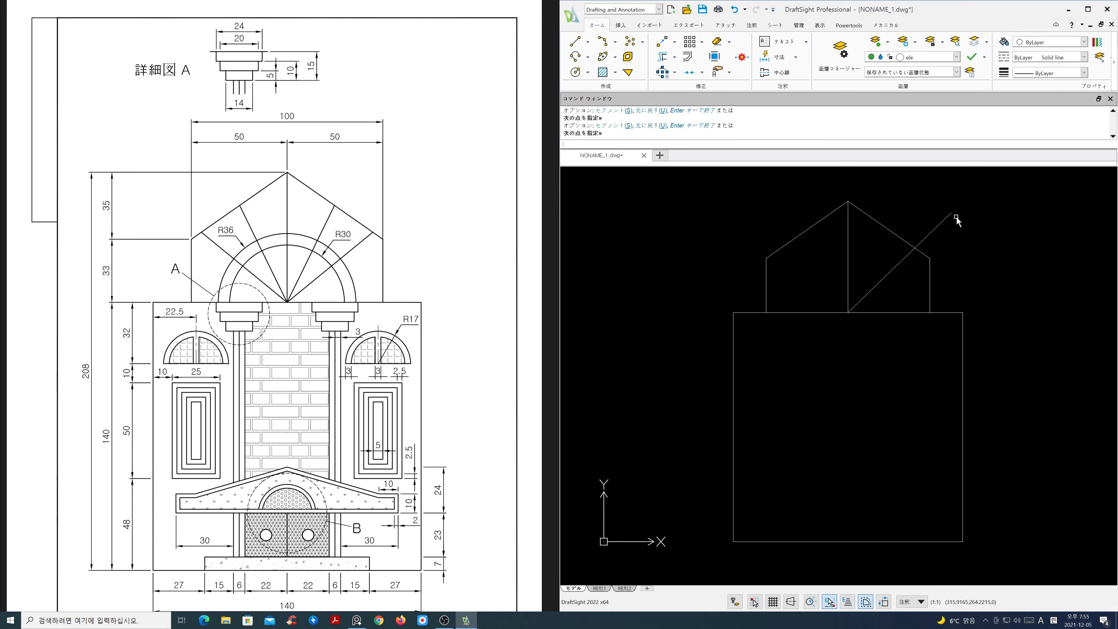
key("Return")
left_click(848, 312)
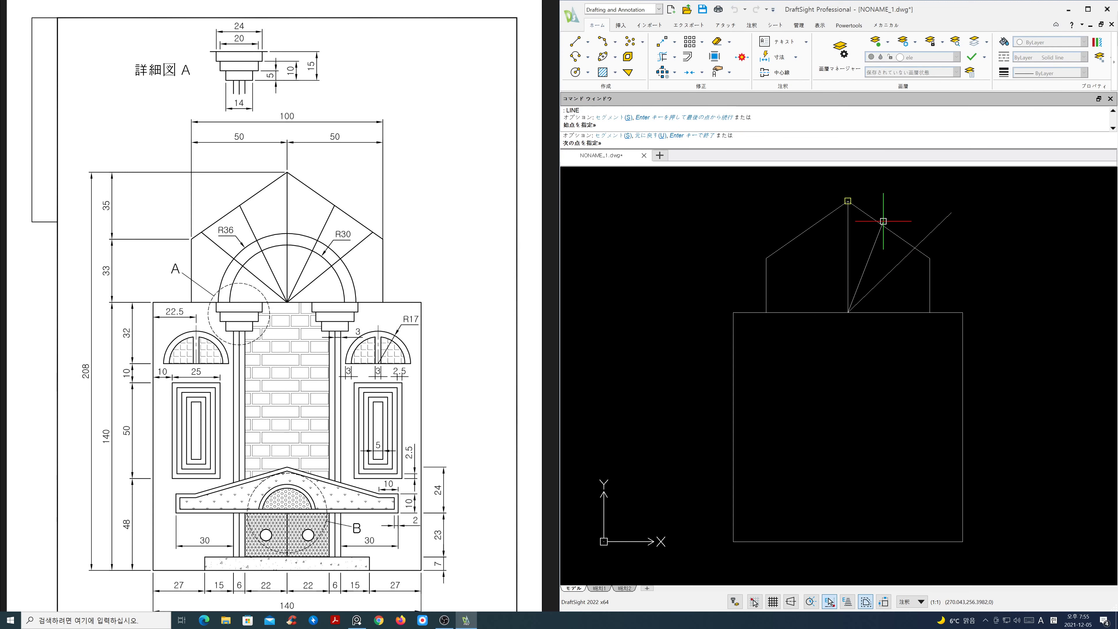
left_click(902, 178)
key("Return")
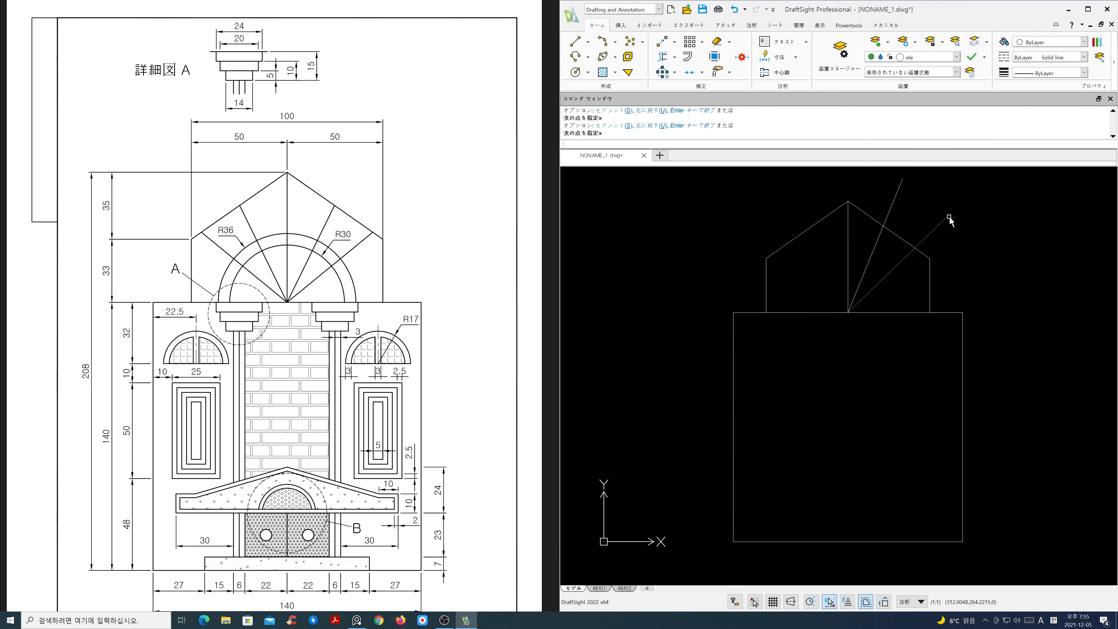
left_click(664, 59)
left_click_drag(876, 185, 964, 230)
- Mirror the two oblique lines about the vertical centre line to the gable's left half, keeping the originals
type("mi")
key("Return")
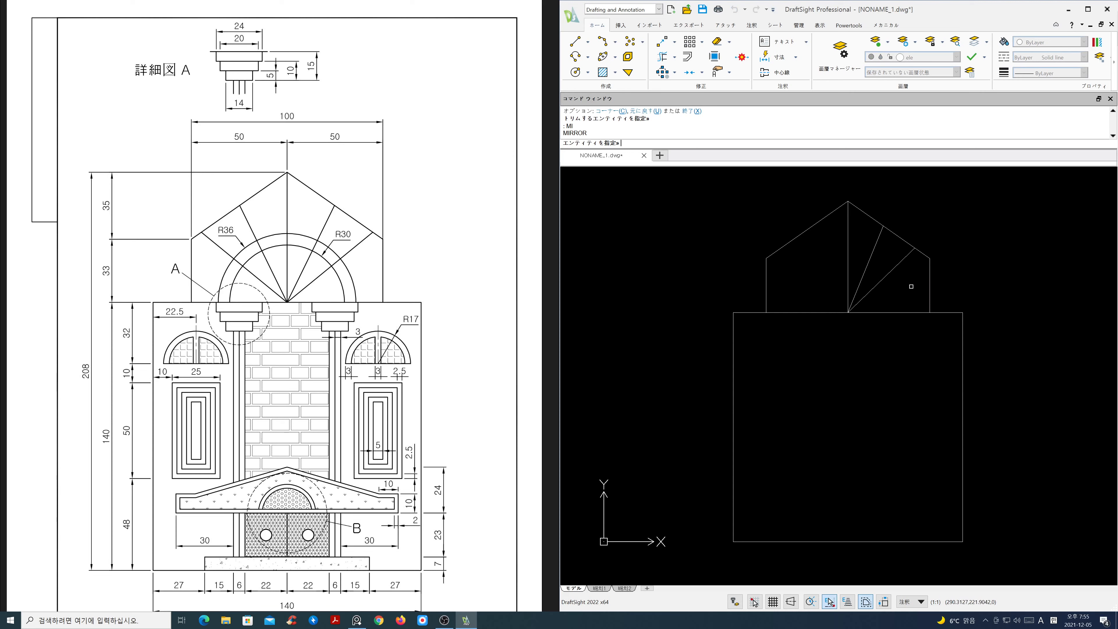
left_click(903, 290)
left_click(864, 260)
key("Return")
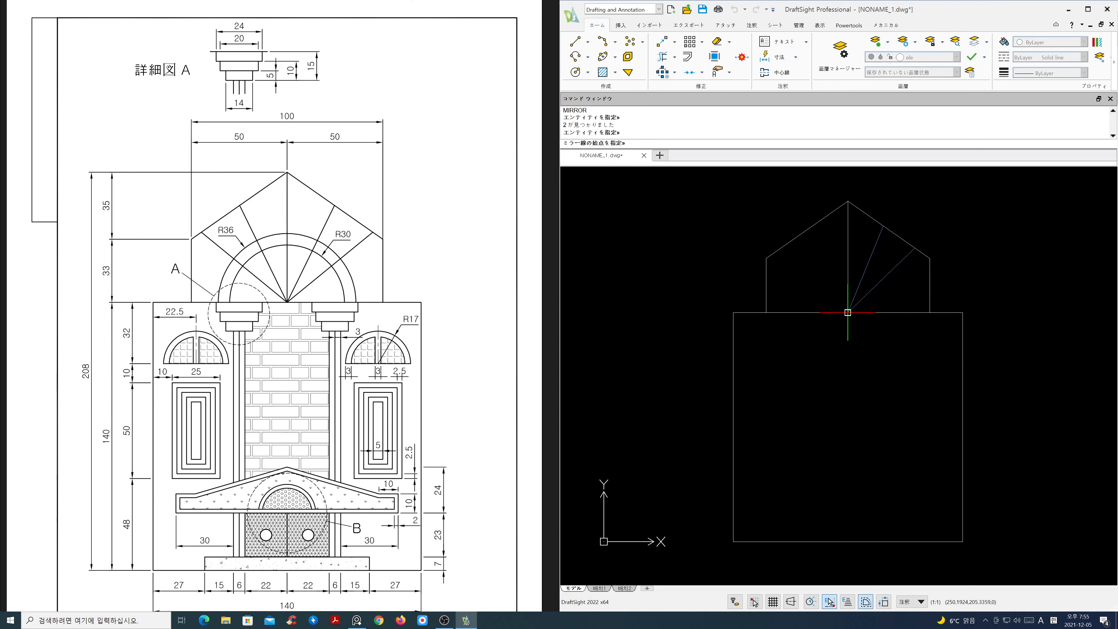
left_click(848, 312)
key("F8")
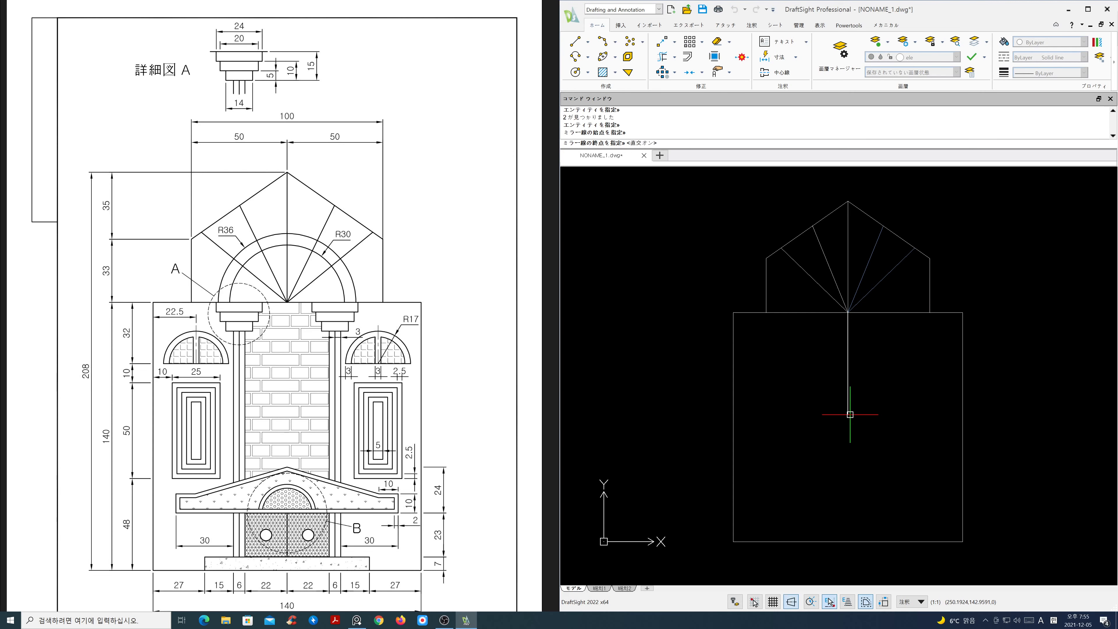
left_click(850, 414)
key("Return")
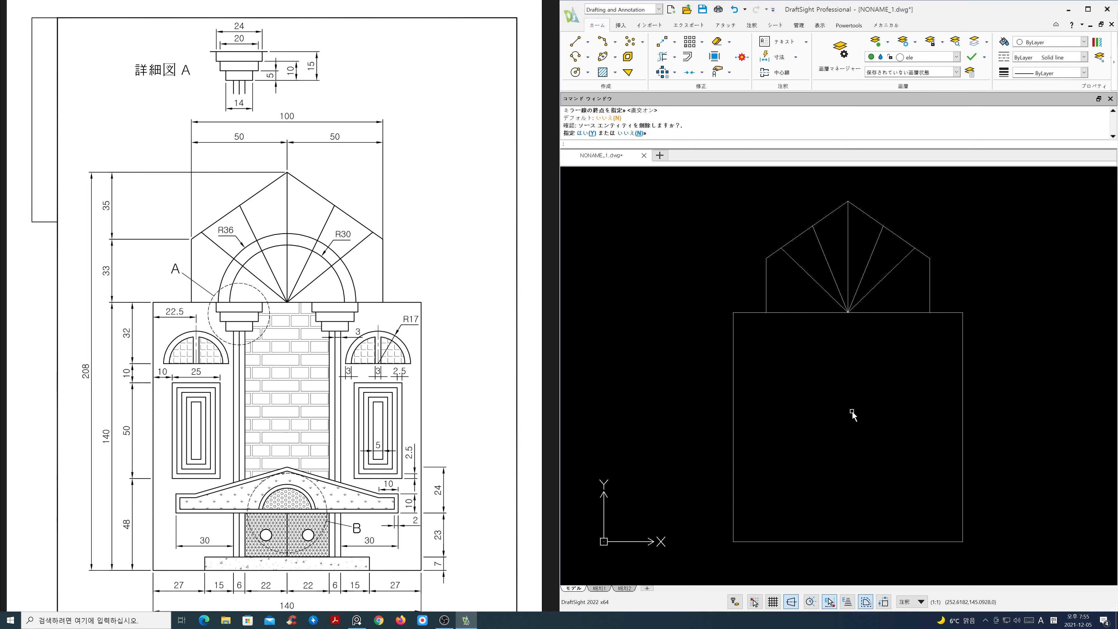
- Draw concentric circles of radius 36 and 30 at the midpoint of the wall's top line, and trim away their halves below it
type("c")
key("Return")
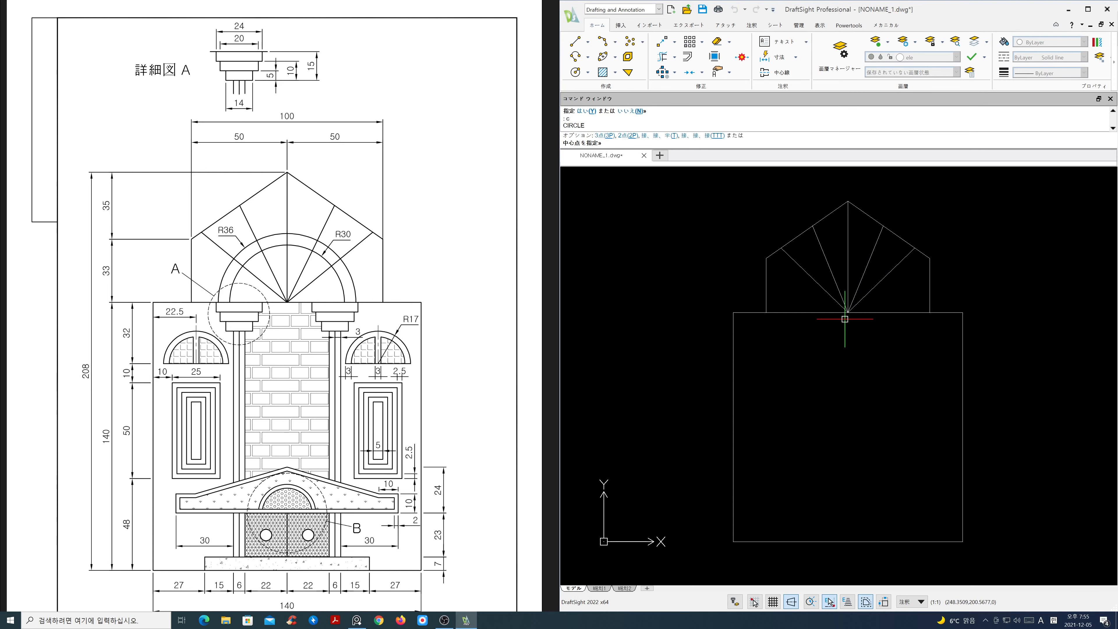
left_click(848, 313)
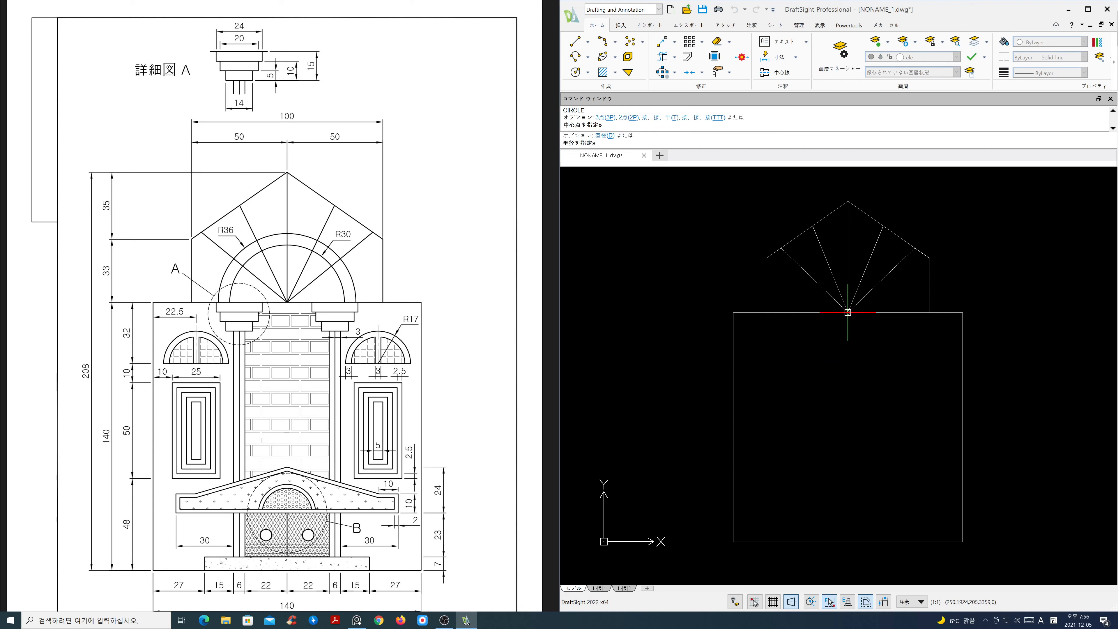
type("36")
key("Return")
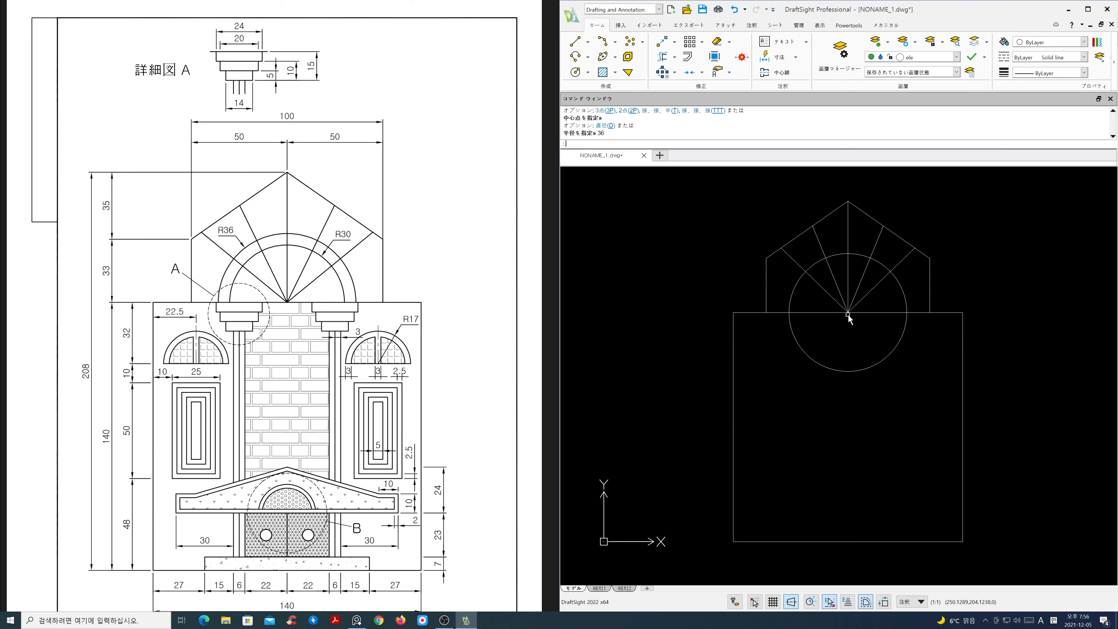
key("Return")
left_click(848, 312)
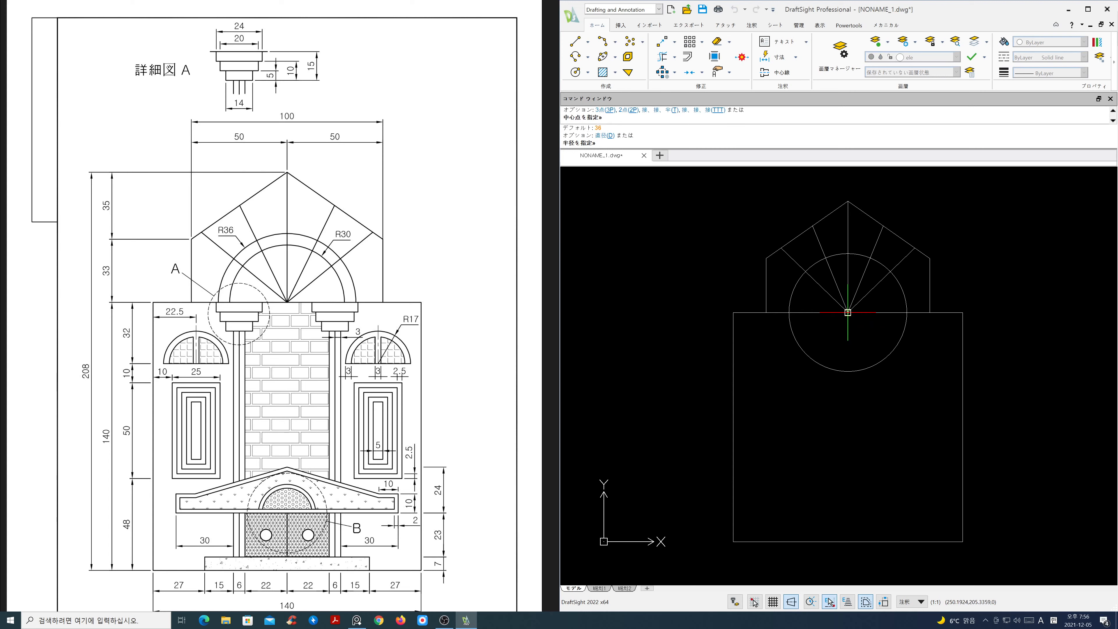
type("30")
key("Return")
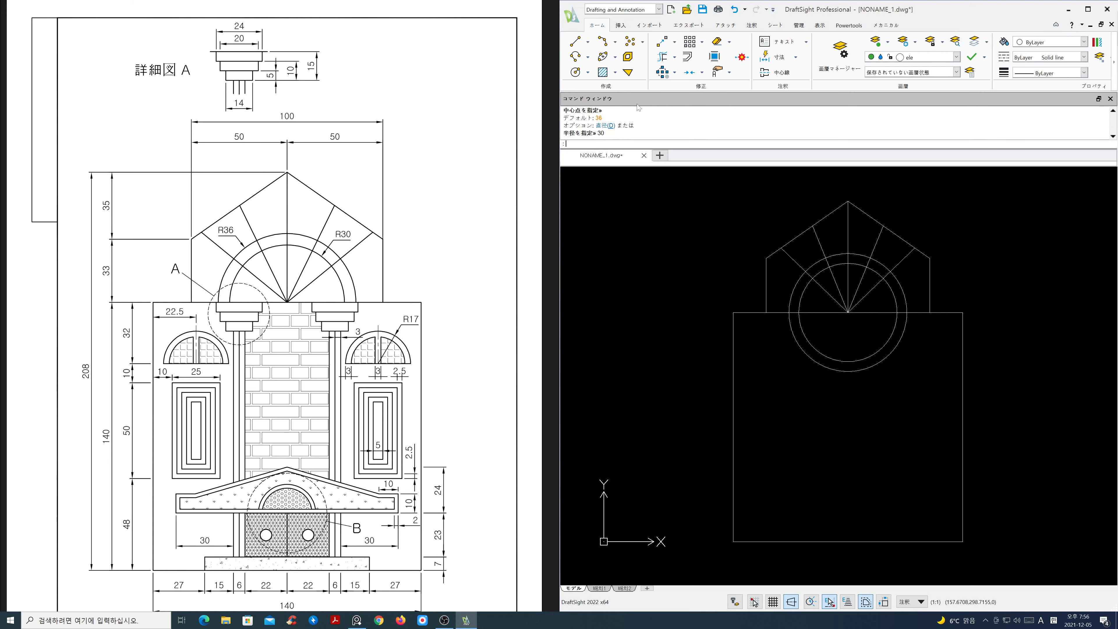
left_click(662, 57)
left_click_drag(775, 384, 856, 342)
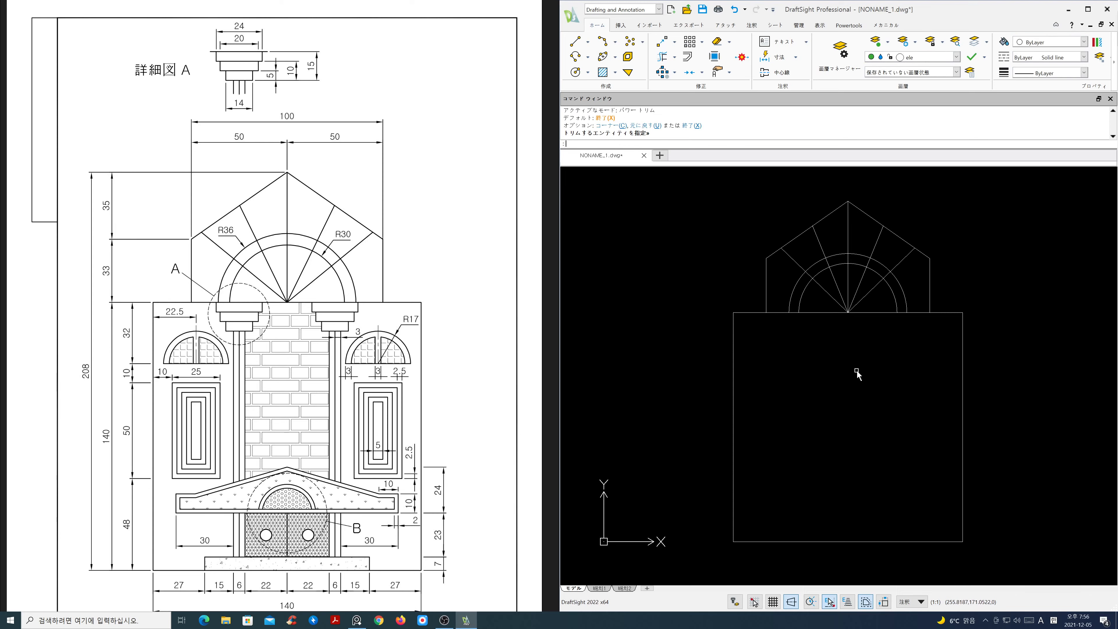
- Examine the lower wall dimensions in the reference elevation and the matching empty wall area in the drawing
scroll(338, 361, "down", 5)
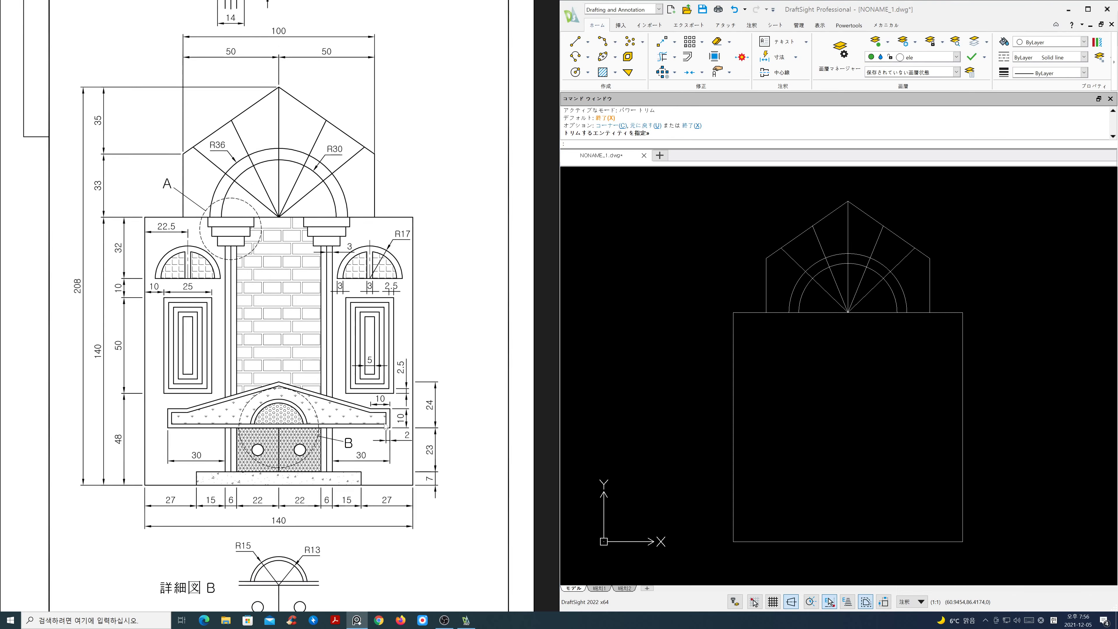
scroll(348, 372, "up", 3, "ctrl")
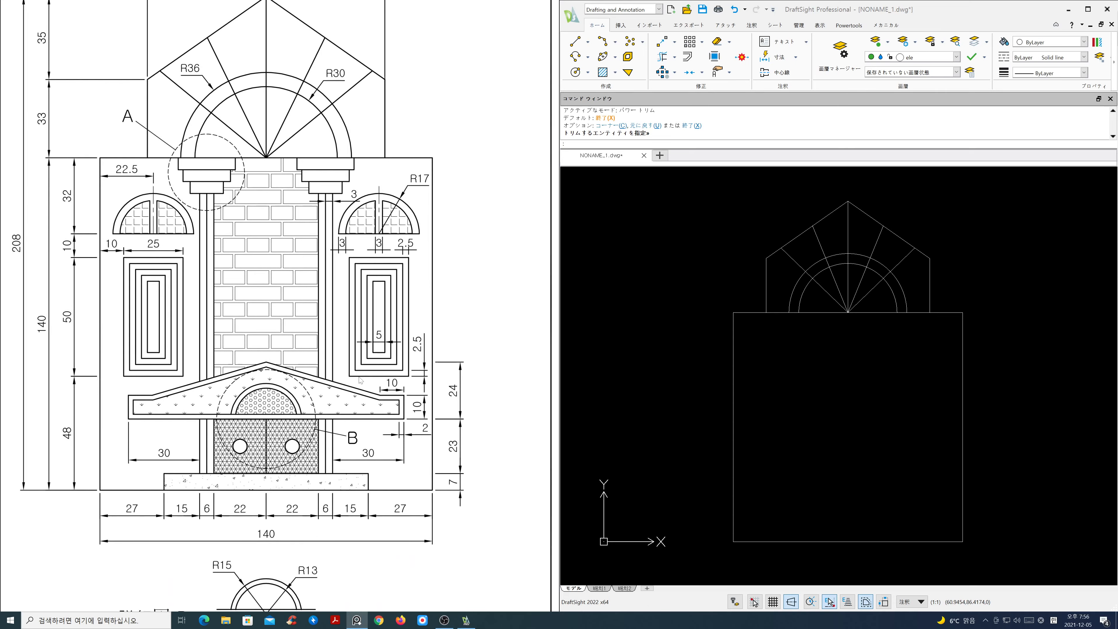
middle_click_drag(826, 475, 820, 392)
key("space")
scroll(822, 392, "up", 1)
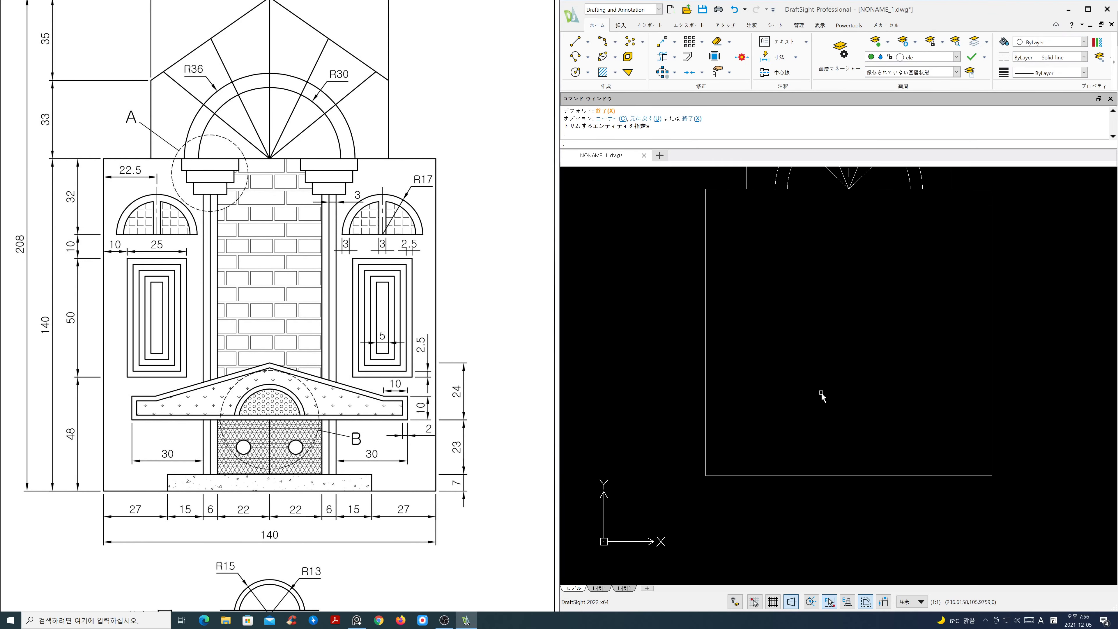
middle_click_drag(450, 420, 462, 486)
mouse_move(827, 467)
middle_mouse_down()
mouse_move(825, 508)
mouse_move(835, 512)
middle_mouse_up()
key("Escape")
key("Escape")
key("Escape")
scroll(825, 481, "up", 1)
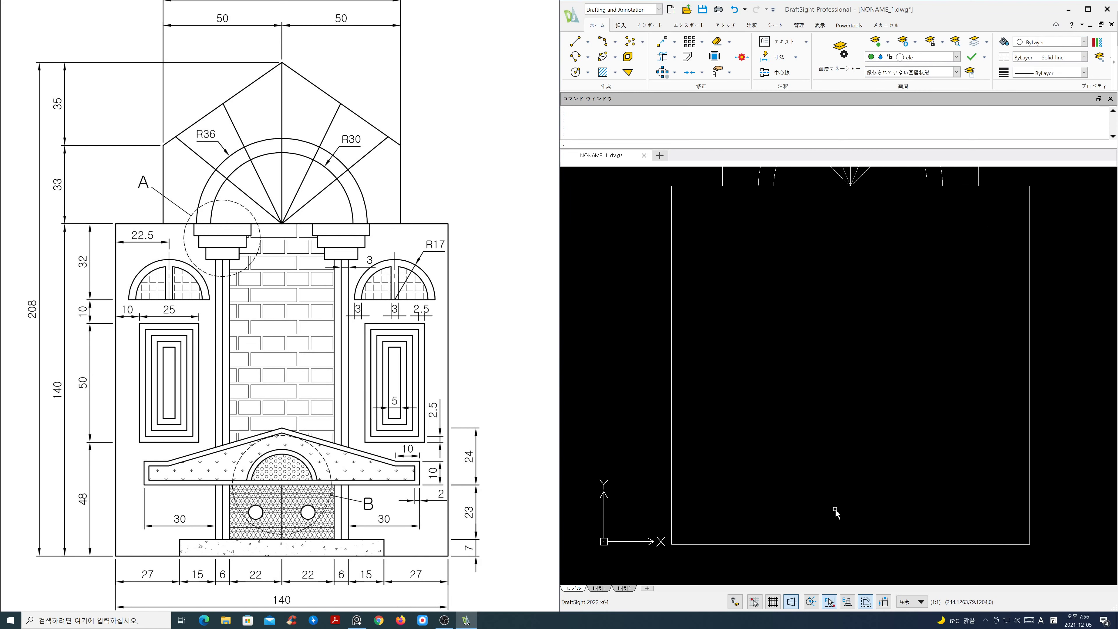
type("z")
key("Return")
left_click_drag(839, 394, 864, 442)
middle_click_drag(864, 441, 853, 449)
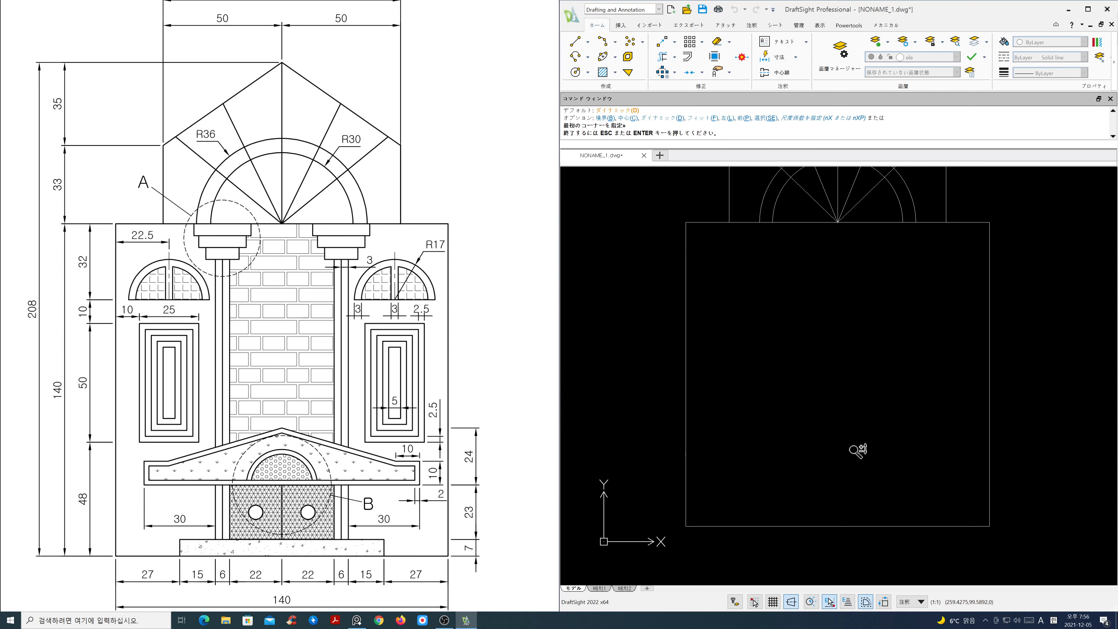
key("Escape")
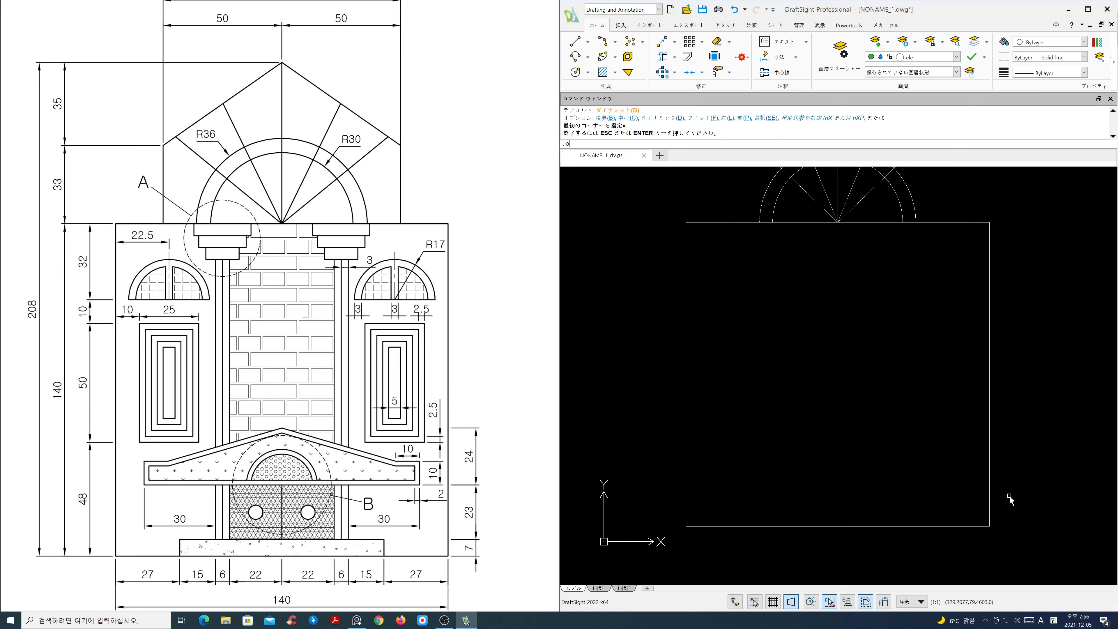
- Offset the wall's right edge inward by 27 to mark the right end of the base step
type("o")
key("Return")
type("27")
key("Return")
left_click(990, 493)
left_click(945, 493)
key("Return")
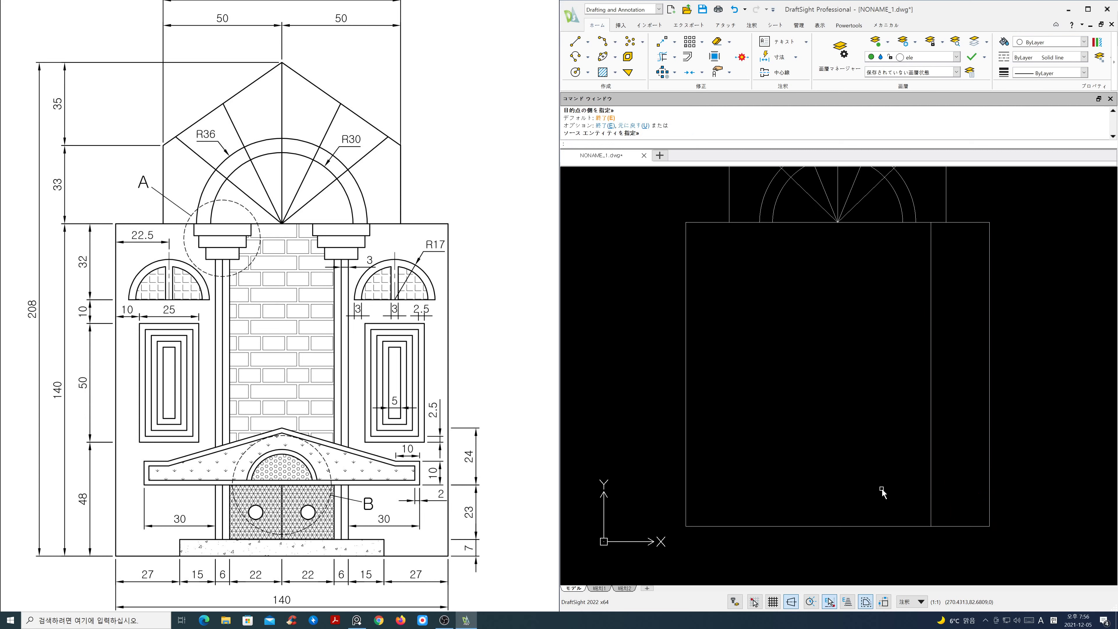
- Offset the base step's right end line inward by 15 to mark the right column's outer edge
key("Return")
type("15")
key("Return")
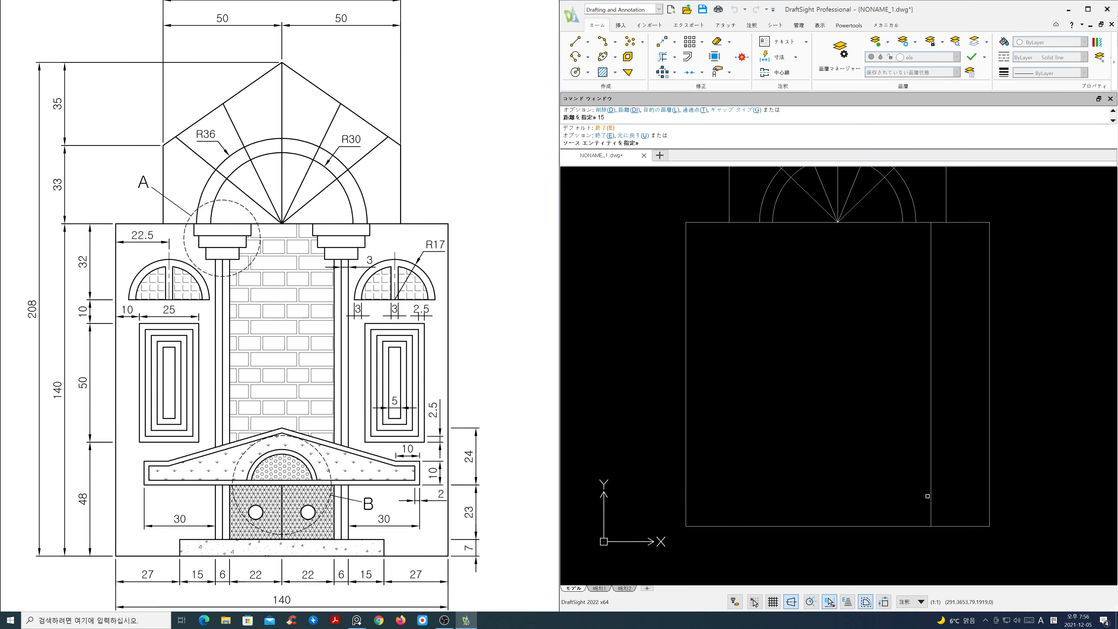
left_click(930, 496)
key("Return")
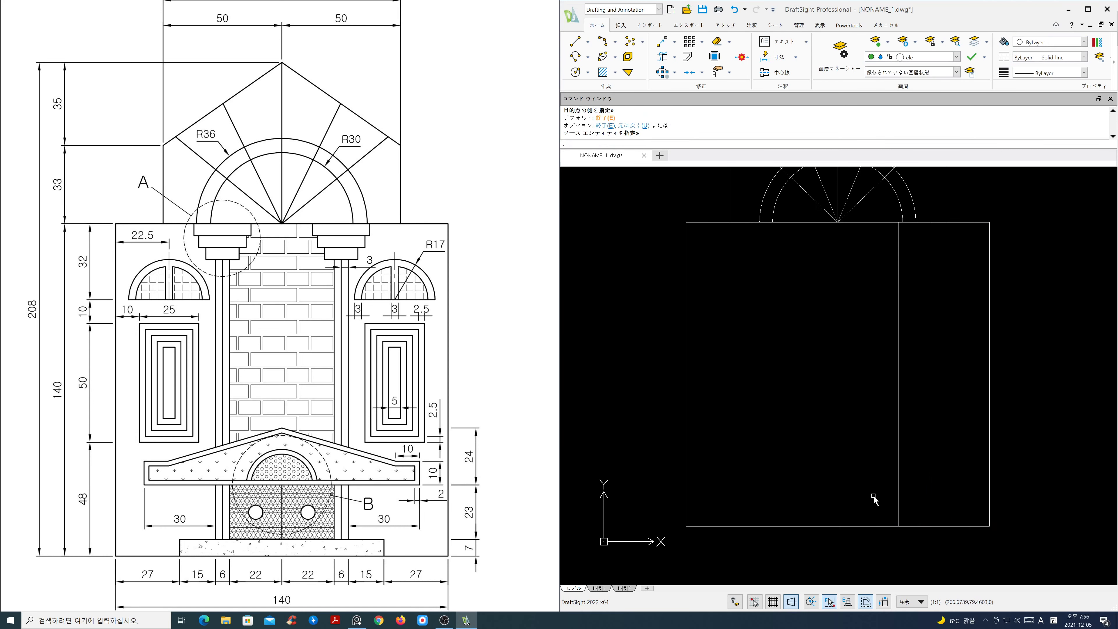
- Offset the right column's outer edge inward twice by 3 for its middle and inner lines
key("Return")
type("3")
key("Return")
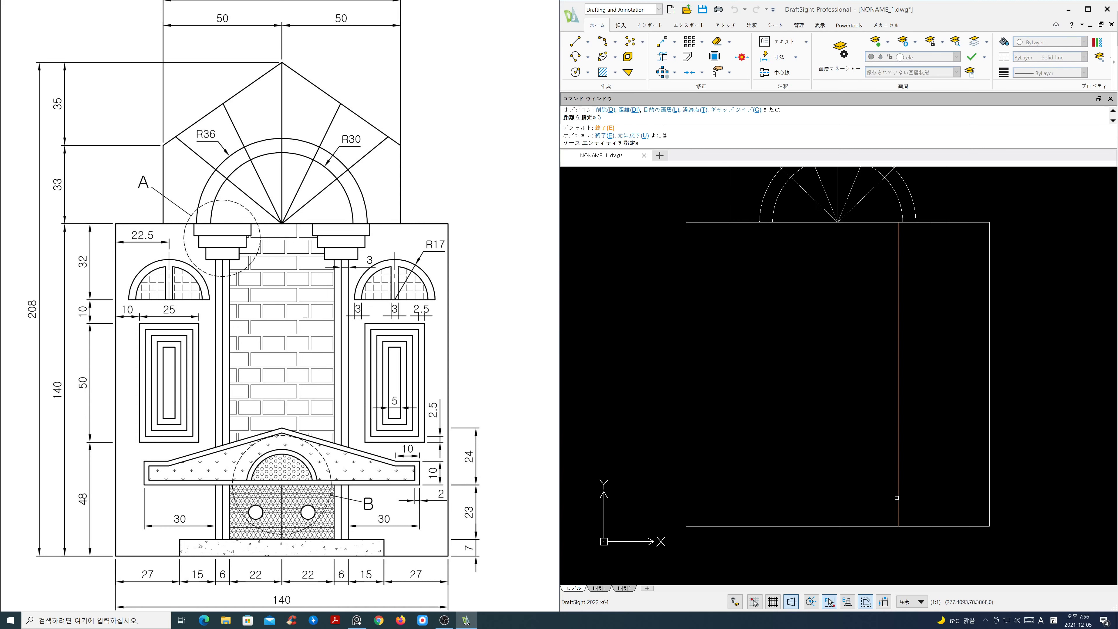
left_click(898, 495)
left_click(871, 498)
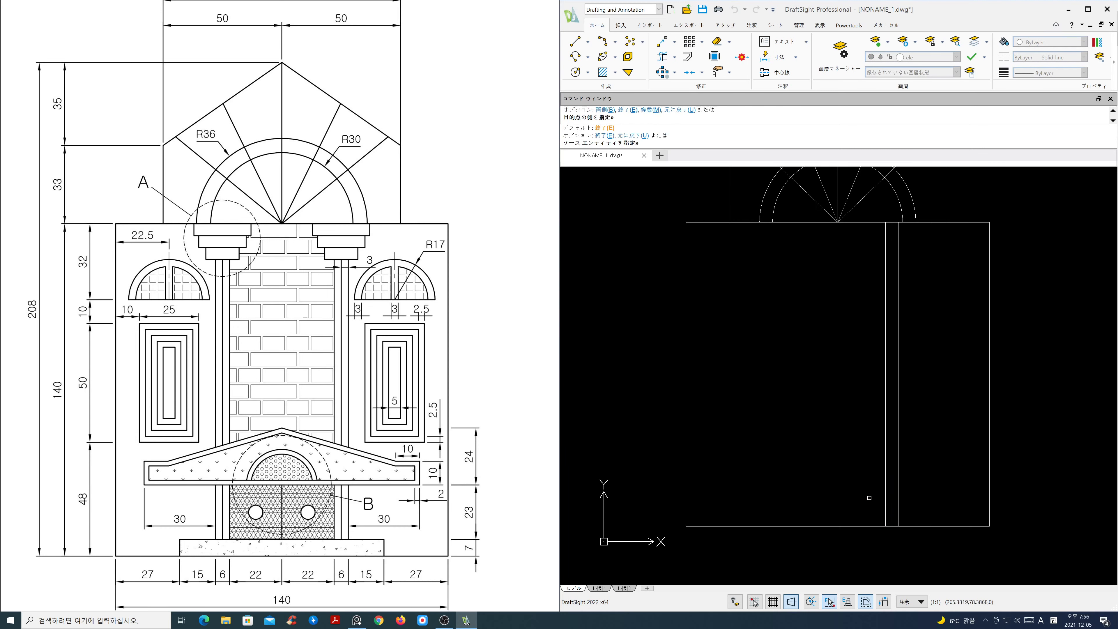
key("Return")
- Offset the wall's bottom edge upward by 7 for the top of the base step
key("Return")
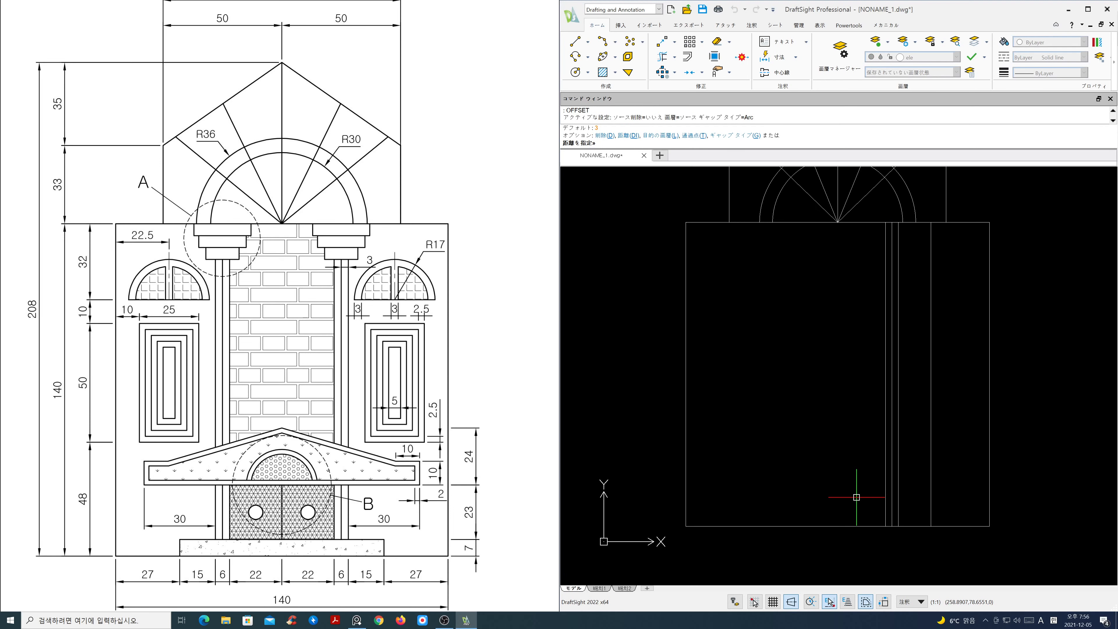
type("7")
key("Return")
left_click(861, 525)
left_click(859, 515)
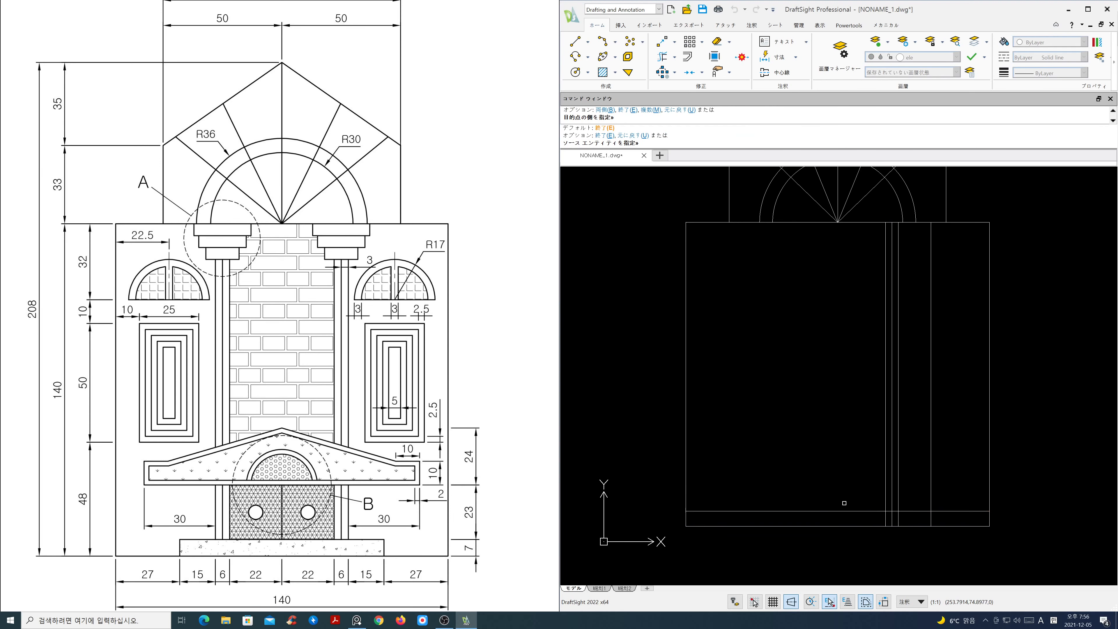
key("Return")
- Offset the wall's left edge inward by 27 to mark the left end of the base step
key("Return")
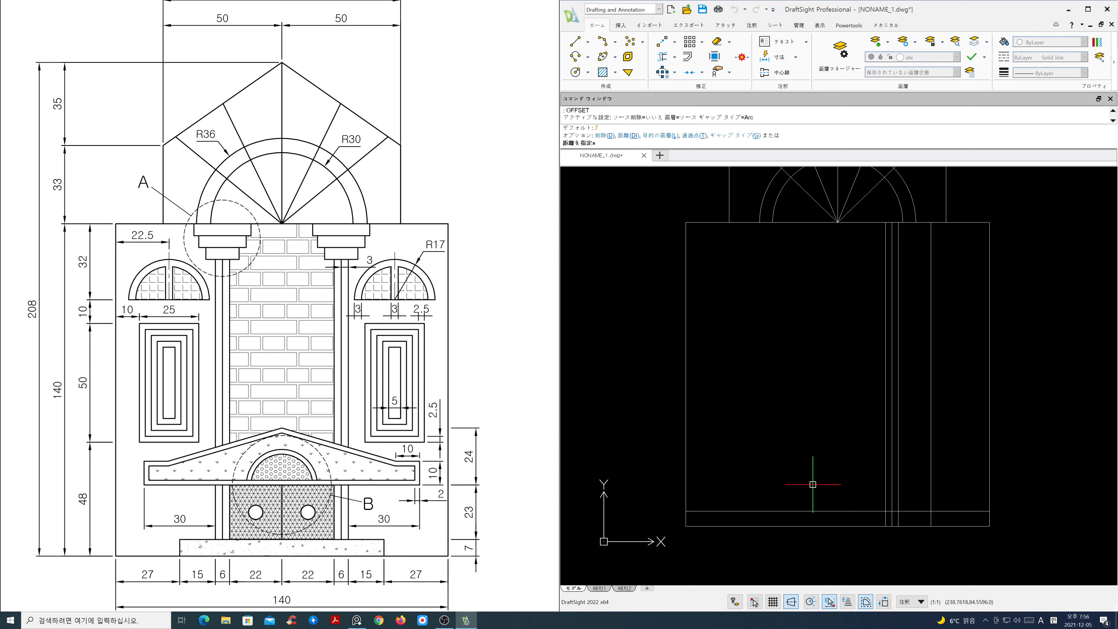
type("27")
key("Return")
left_click(686, 487)
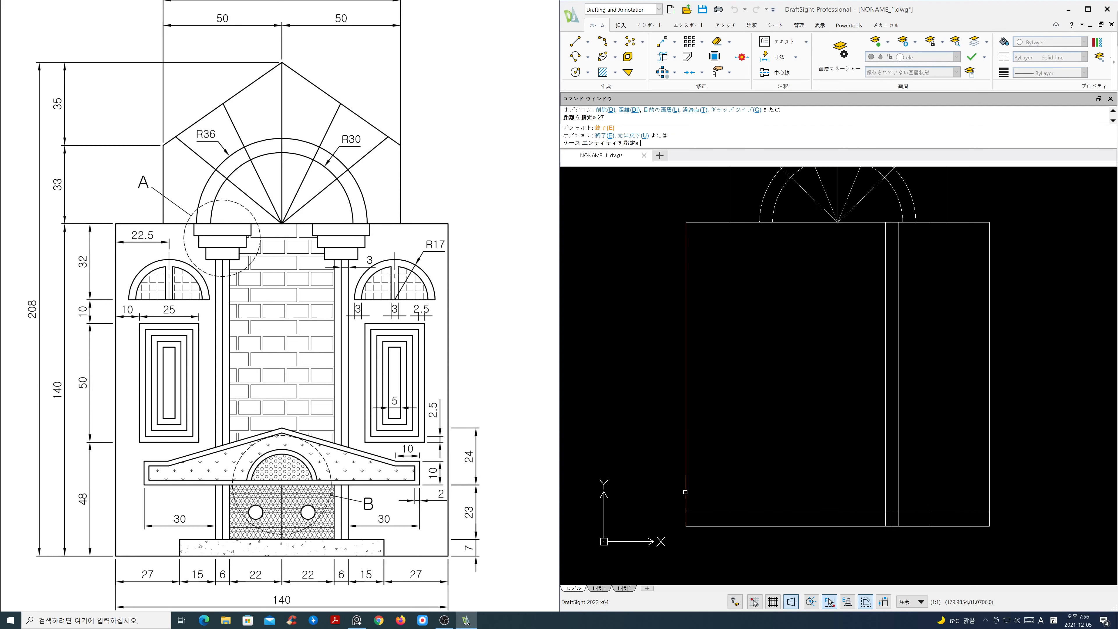
left_click(712, 489)
key("Return")
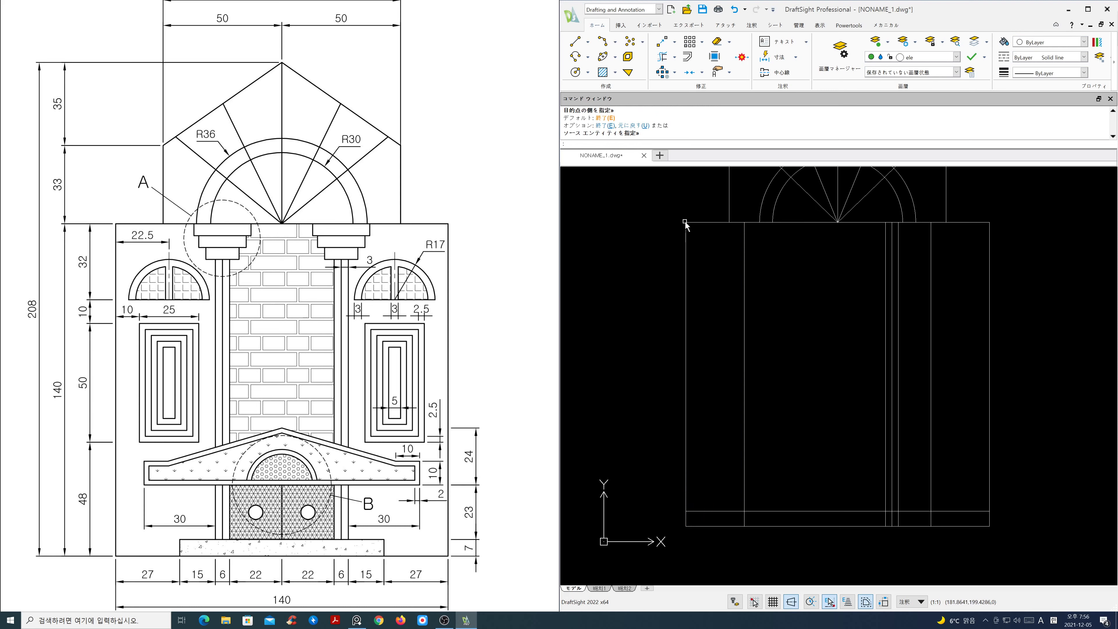
- Trim the base step to a closed rectangle, removing the excess end and top lines and the column lines inside it
left_click(663, 41)
left_click(663, 57)
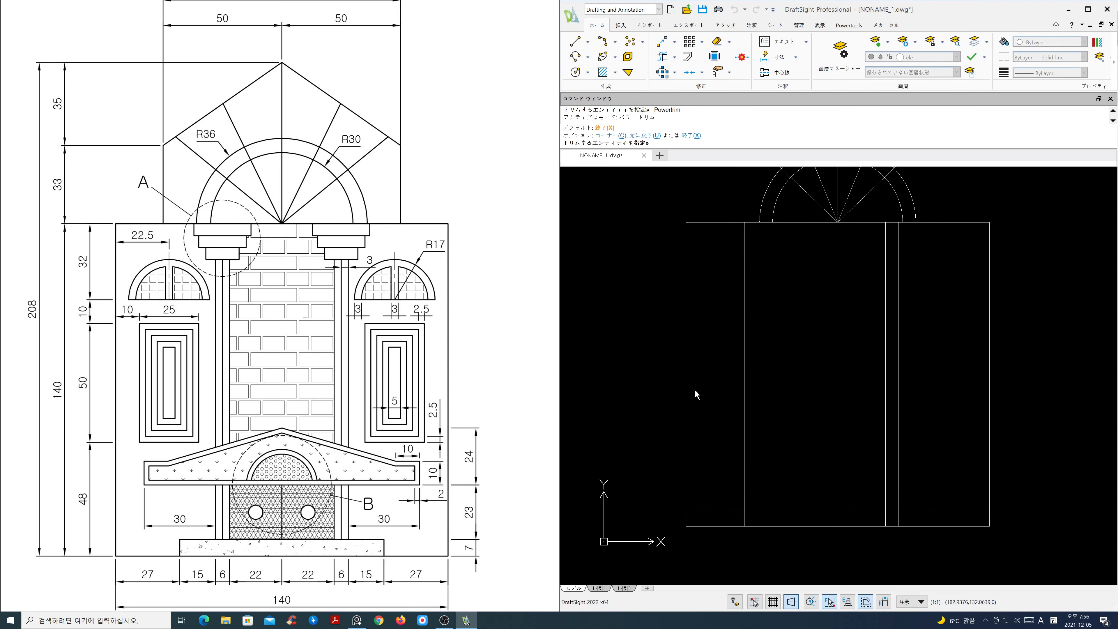
left_click_drag(722, 528, 762, 492)
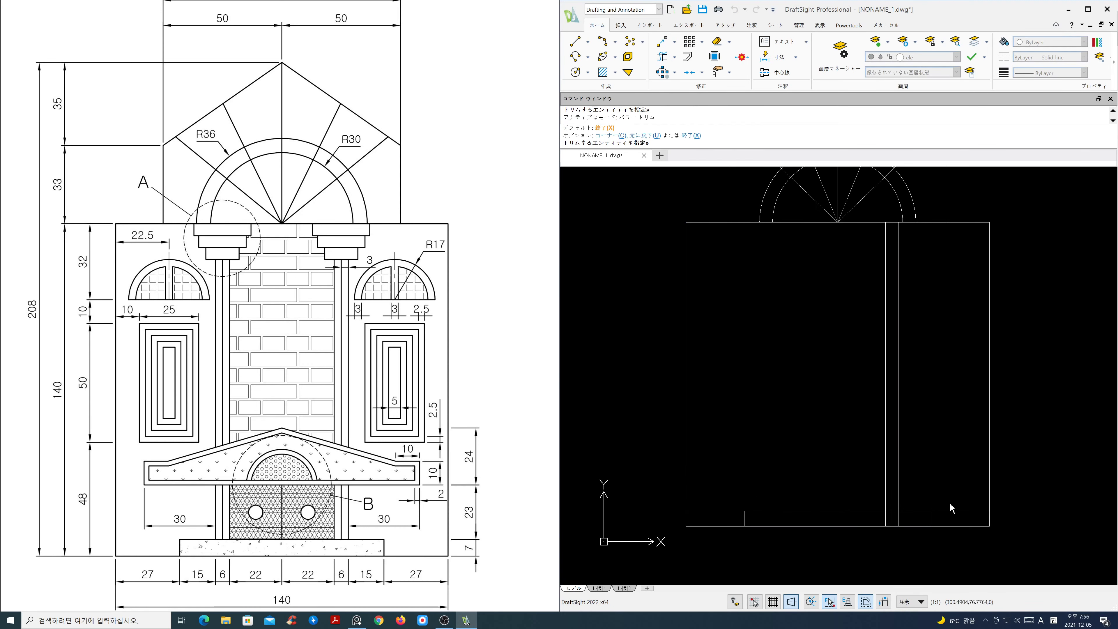
mouse_move(951, 507)
left_mouse_down()
mouse_move(966, 520)
mouse_move(921, 488)
left_mouse_up()
left_click_drag(910, 519, 877, 519)
key("Escape")
- Offset the right column's middle line by 12 to both sides for the capital's outer edges
middle_click_drag(326, 212, 321, 465)
scroll(900, 390, "down", 2)
middle_click_drag(898, 383, 872, 506)
scroll(872, 416, "up", 4)
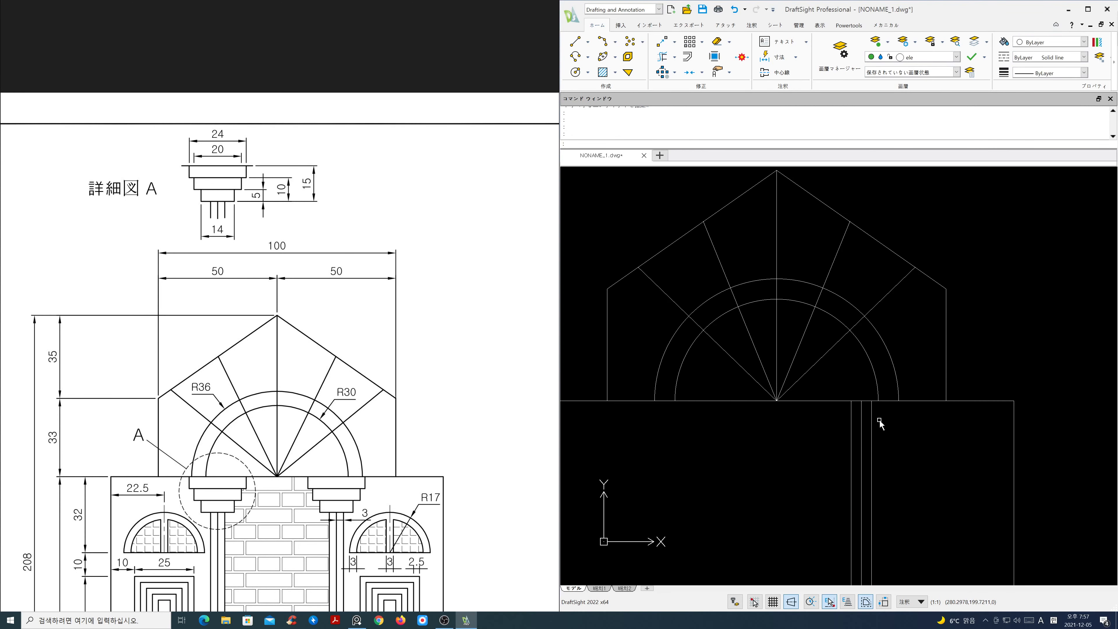
mouse_move(879, 424)
middle_mouse_down()
mouse_move(893, 357)
mouse_move(913, 439)
mouse_move(877, 452)
mouse_move(885, 454)
middle_mouse_up()
scroll(891, 362, "up", 3)
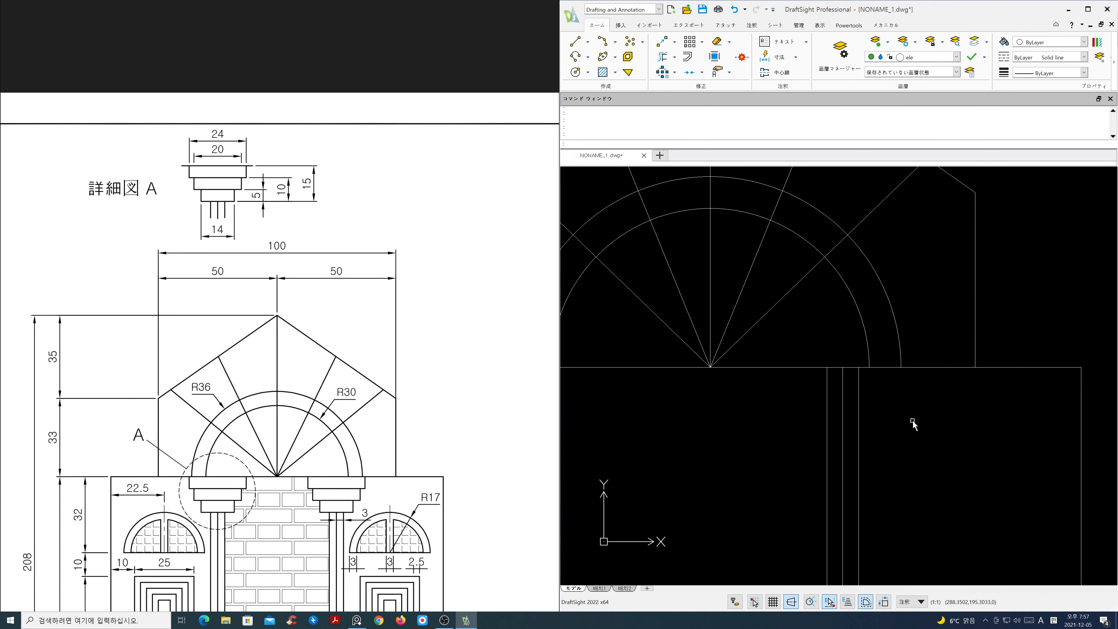
key("Return")
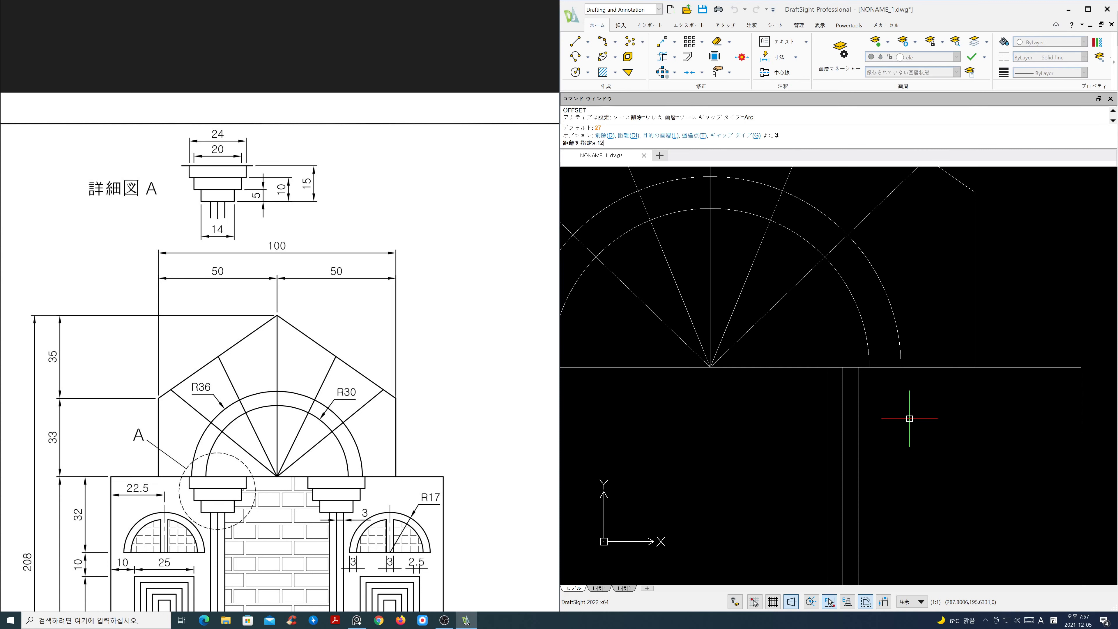
key("Return")
left_click(843, 414)
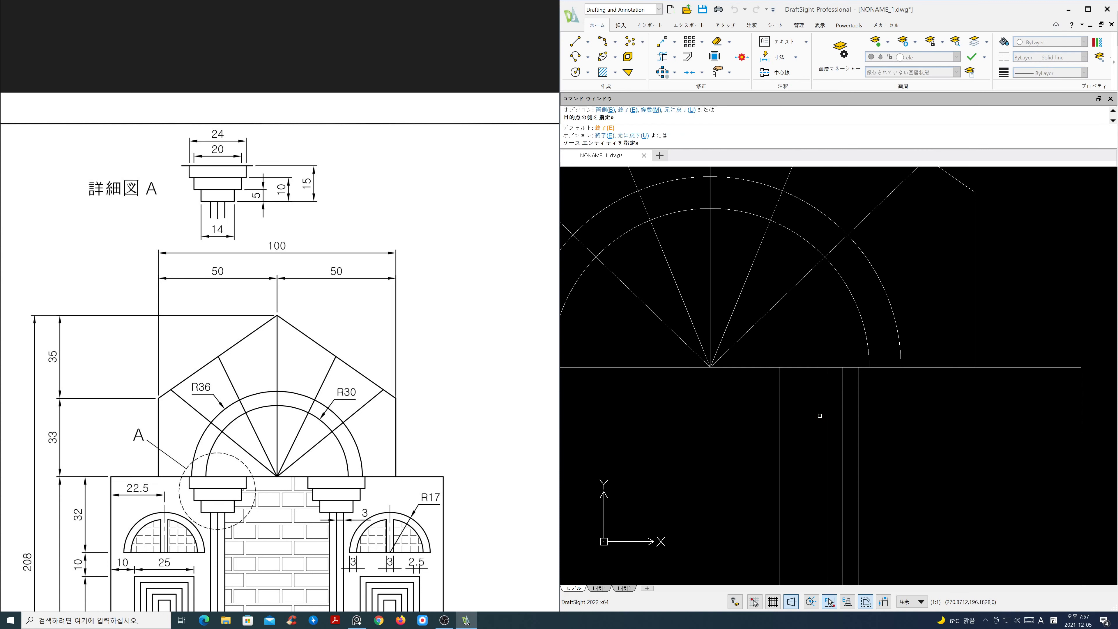
left_click(846, 418)
left_click(872, 419)
key("Return")
- Offset the wall's top edge downward by 15 for the bottom of the column capital
key("Return")
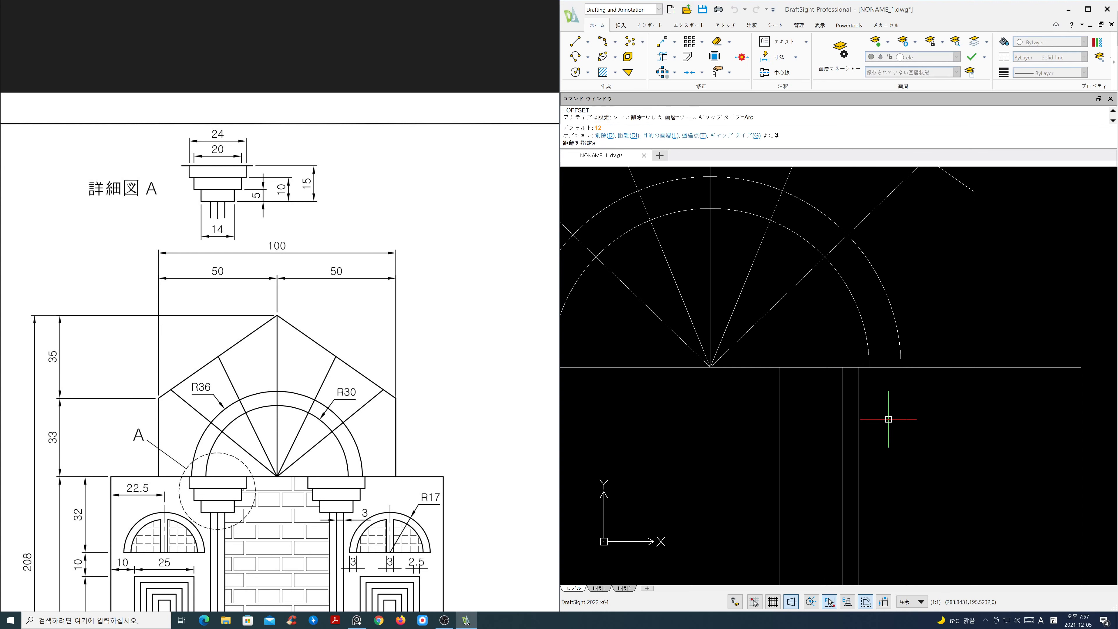
type("15")
key("Return")
left_click(931, 370)
left_click(929, 387)
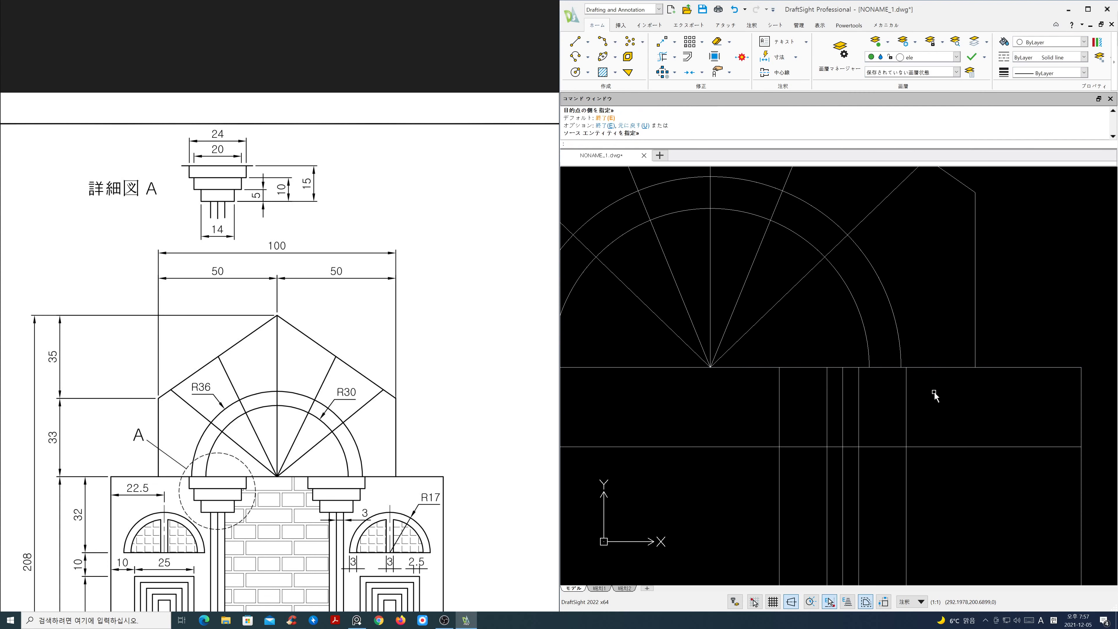
- Trim the capital outline to a closed rectangle below the wall's top edge, removing the column lines inside it
left_click(662, 57)
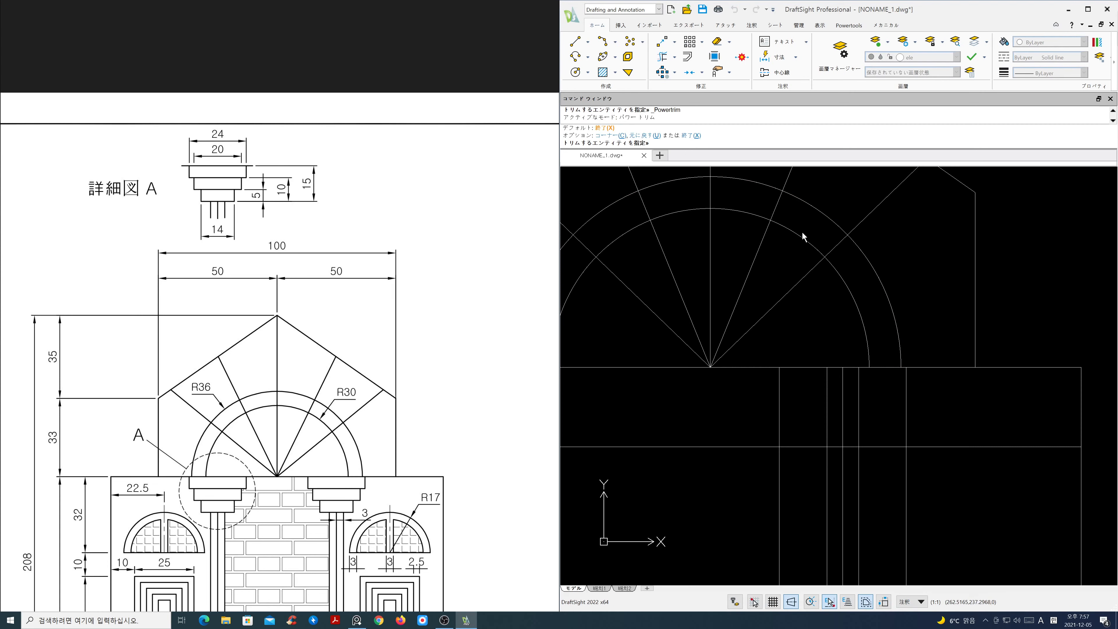
mouse_move(950, 433)
left_mouse_down()
mouse_move(801, 474)
mouse_move(759, 451)
mouse_move(799, 434)
mouse_move(886, 432)
left_mouse_up()
key("Return")
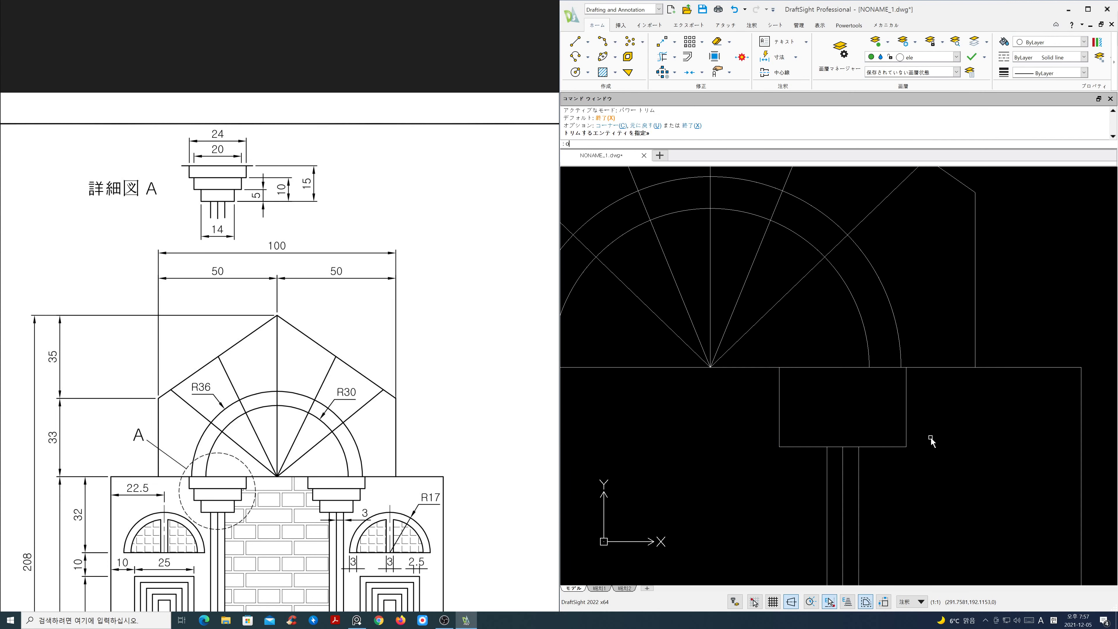
- Offset the capital's bottom edge upward twice by 5 to divide it into three tiers
type("o")
key("Return")
type("5")
key("Return")
left_click(893, 447)
left_click(888, 430)
left_click(889, 422)
left_click(886, 414)
key("Return")
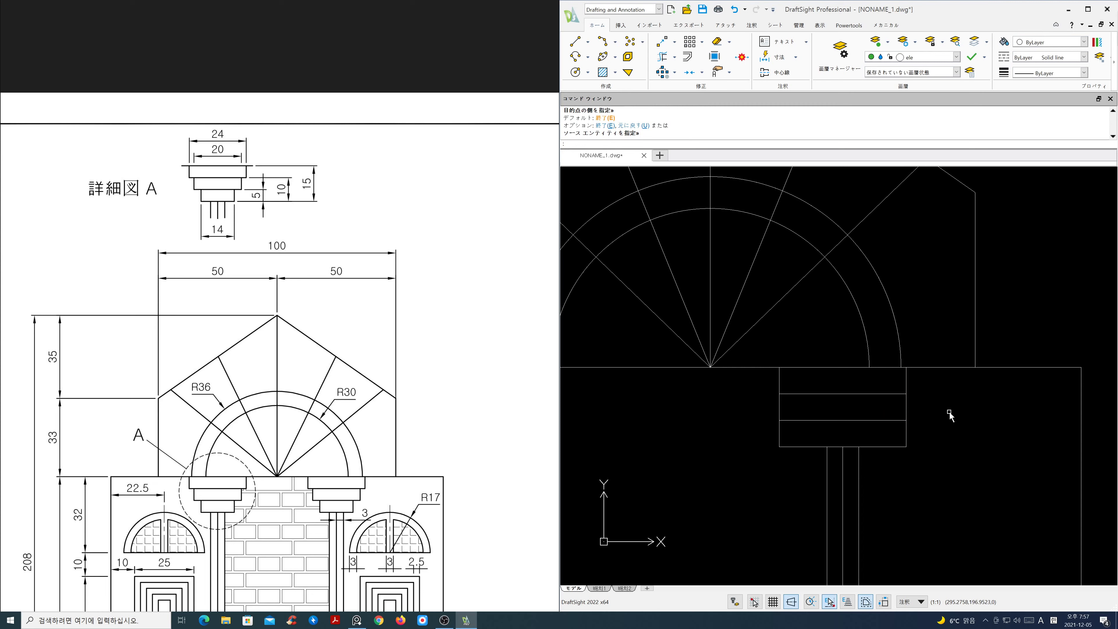
- Offset both outer sides of the capital inward by 2 for the middle tier's edges
key("Return")
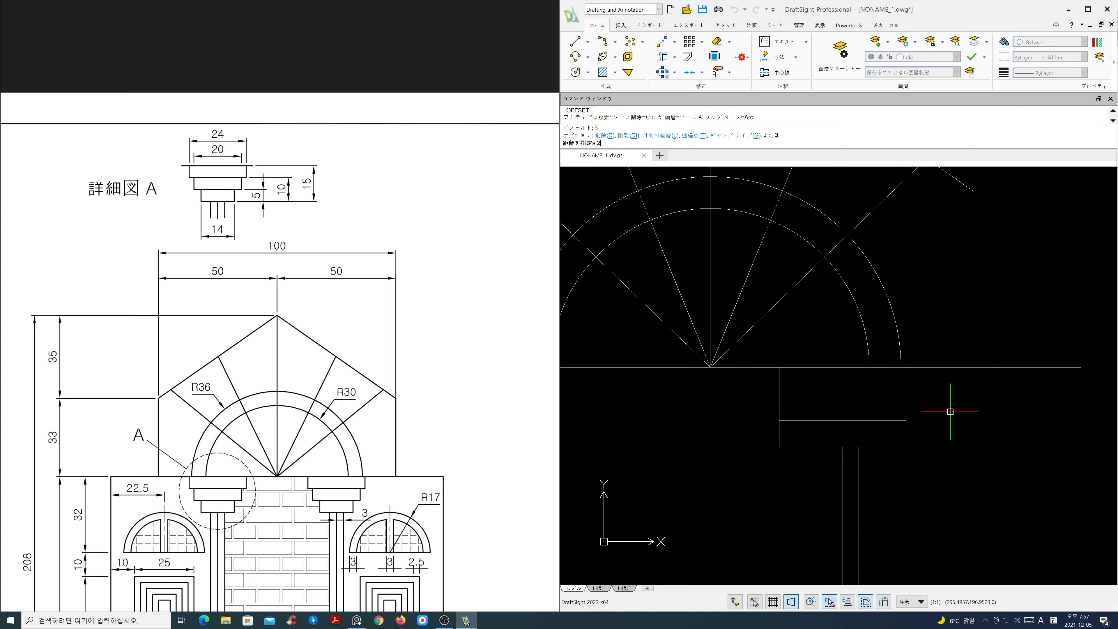
key("Return")
left_click(906, 411)
left_click(863, 409)
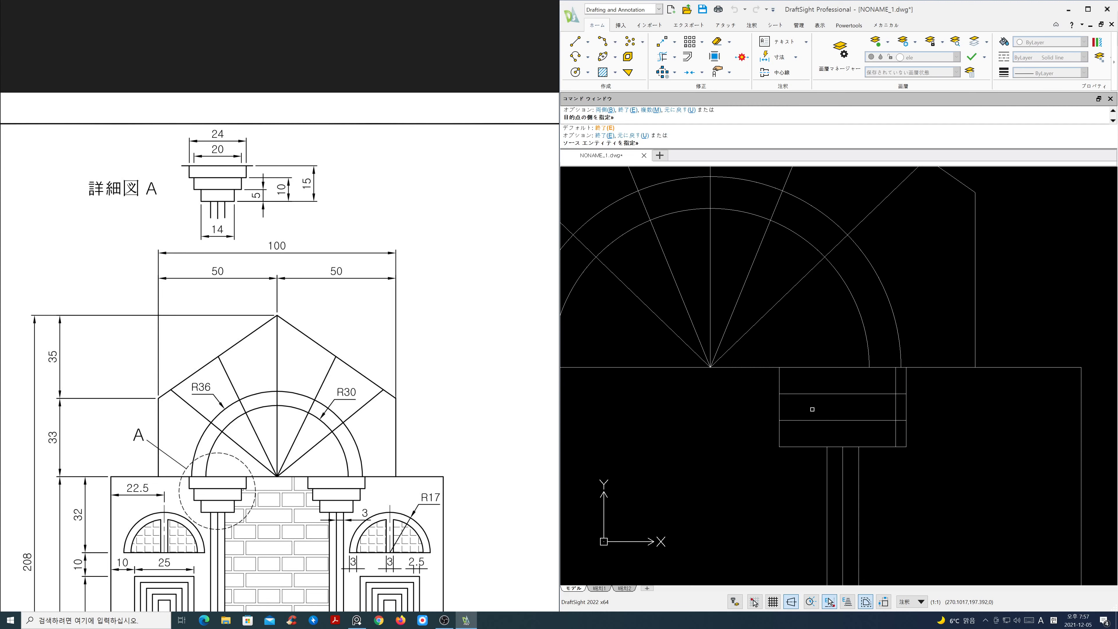
left_click(782, 409)
left_click(796, 407)
key("Return")
- Offset both middle-tier side lines inward by 3 for the lowest tier's edges
key("Return")
type("3")
key("Return")
left_click(790, 409)
left_click(815, 408)
left_click(896, 409)
left_click(863, 409)
key("Return")
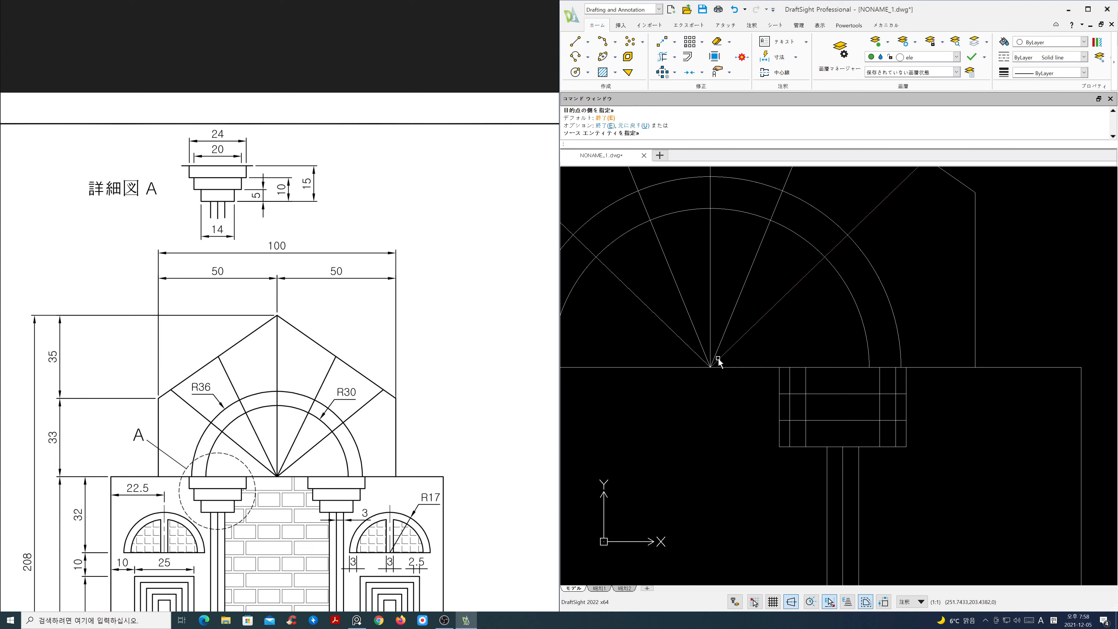
- Trim the capital's excess lines to leave three stepped tiers that narrow downward as in detail A
left_click(663, 57)
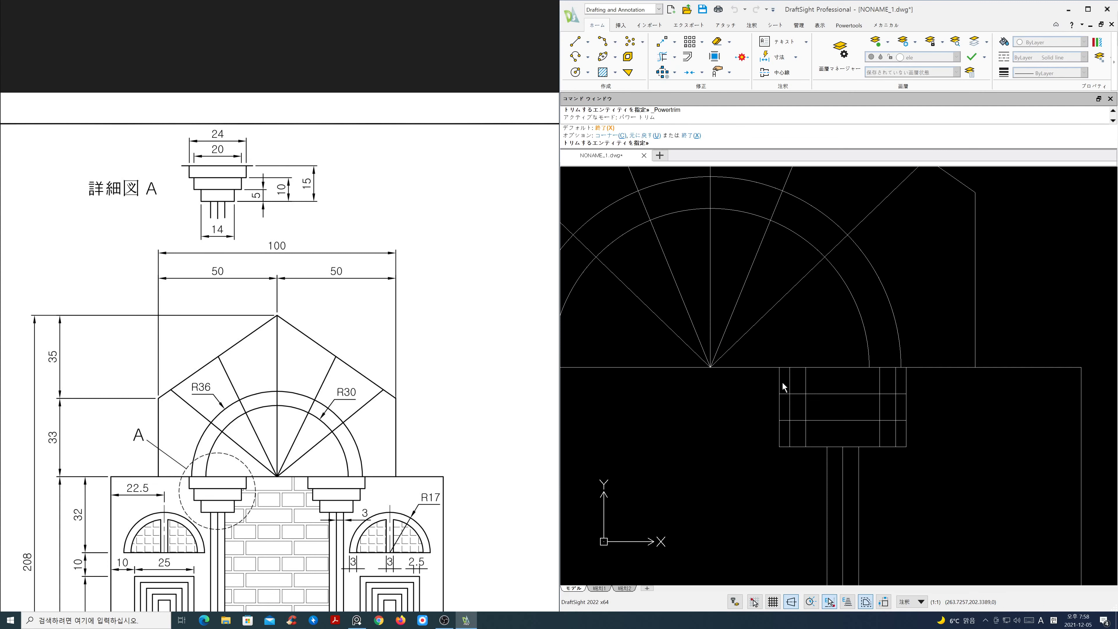
left_click_drag(787, 378, 902, 388)
left_click_drag(805, 411, 890, 416)
left_click_drag(798, 461, 776, 428)
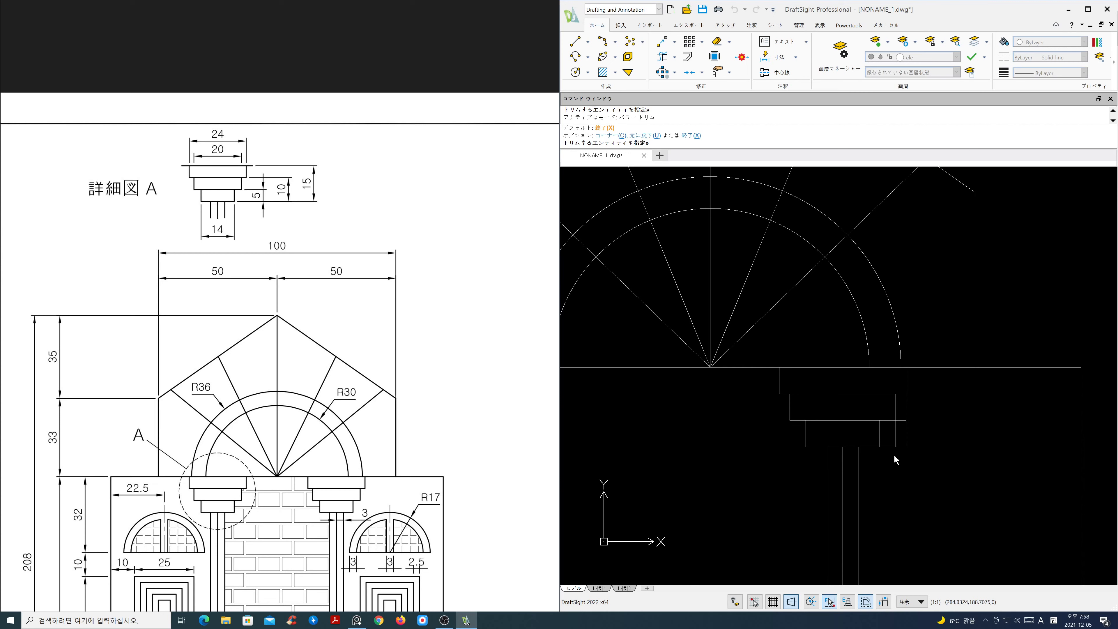
mouse_move(895, 455)
left_mouse_down()
mouse_move(897, 438)
mouse_move(908, 448)
mouse_move(911, 407)
left_mouse_up()
key("Return")
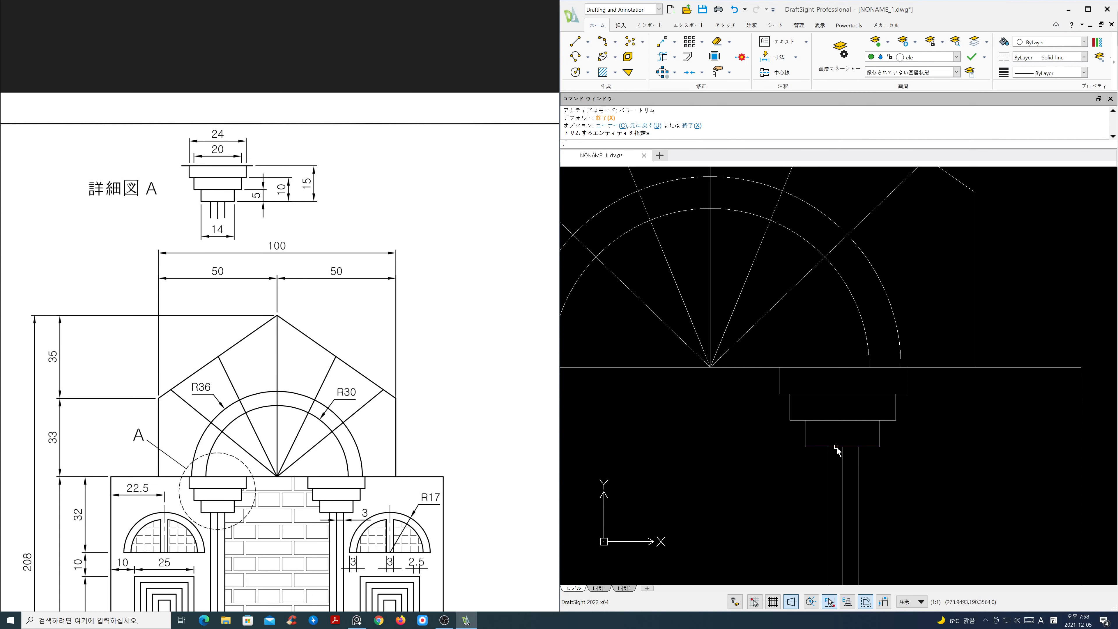
- Offset the wall's bottom edge upward by 48 to mark the bottom of the rectangular window
scroll(841, 443, "down", 4)
scroll(852, 457, "down", 1)
mouse_move(885, 494)
middle_mouse_down()
mouse_move(915, 346)
mouse_move(921, 355)
middle_mouse_up()
scroll(369, 359, "down", 3)
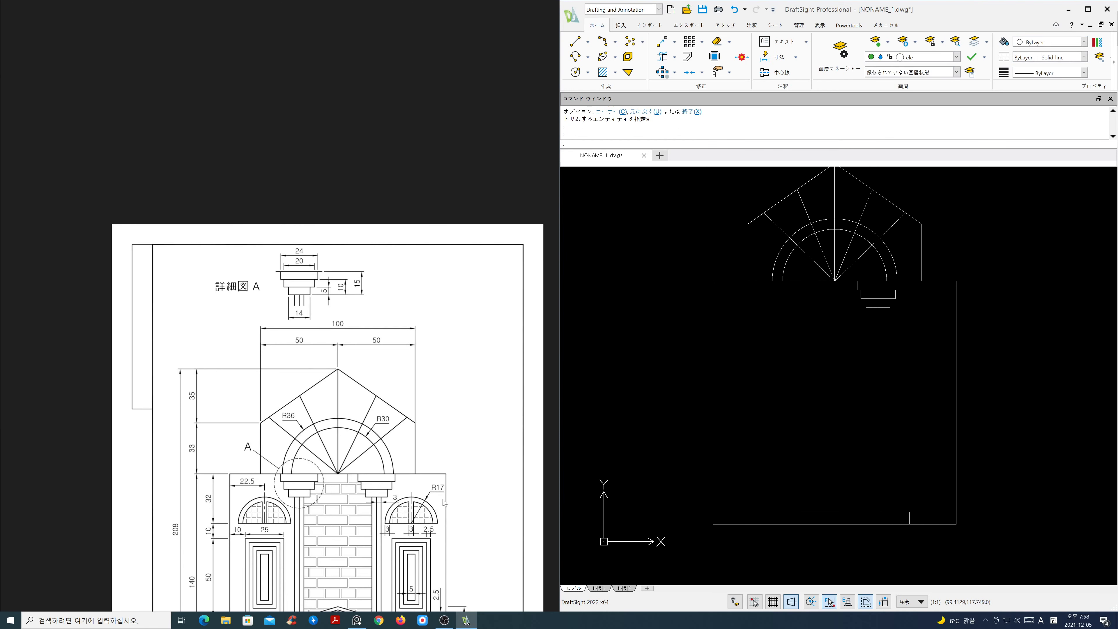
scroll(369, 359, "up", 3)
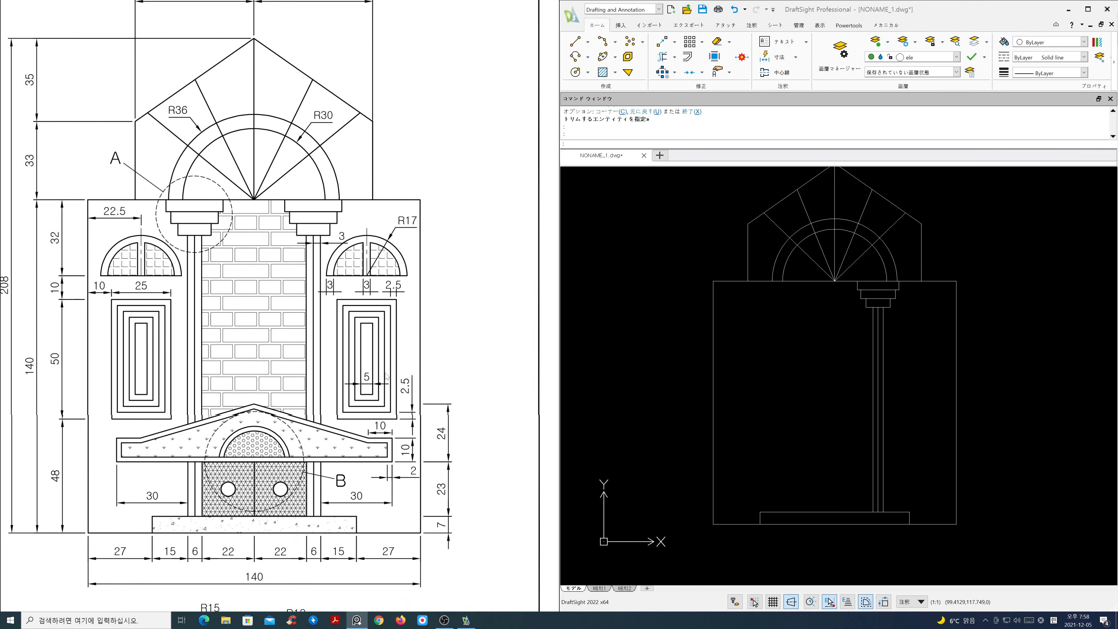
scroll(898, 440, "up", 1)
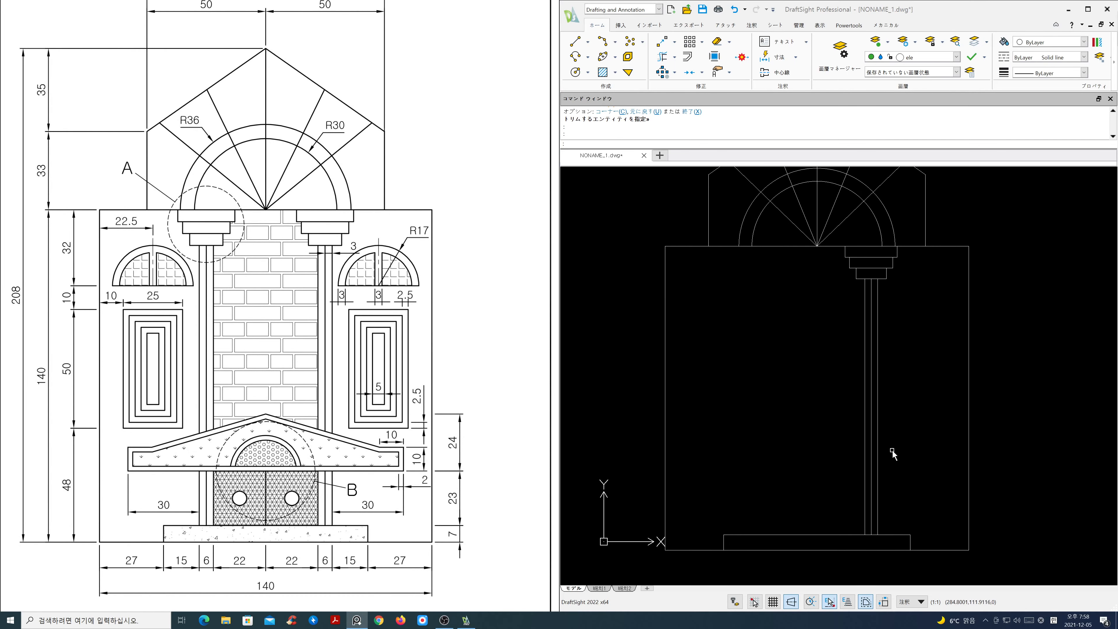
middle_click_drag(894, 455, 905, 420)
left_click_drag(432, 414, 442, 431)
middle_click_drag(786, 427, 787, 430)
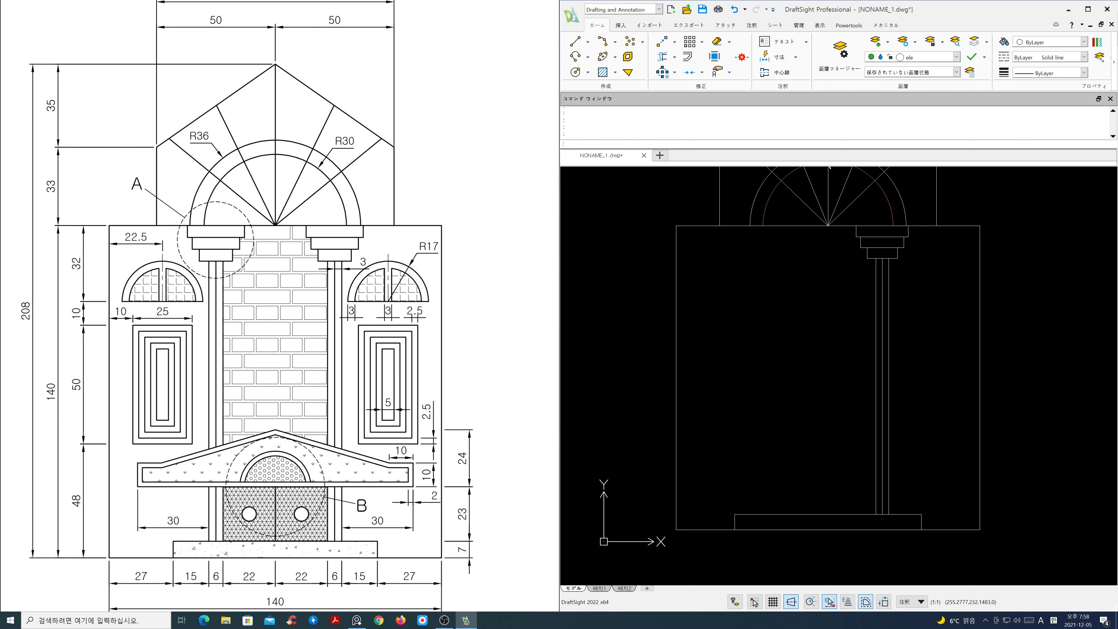
type("o")
key("Return")
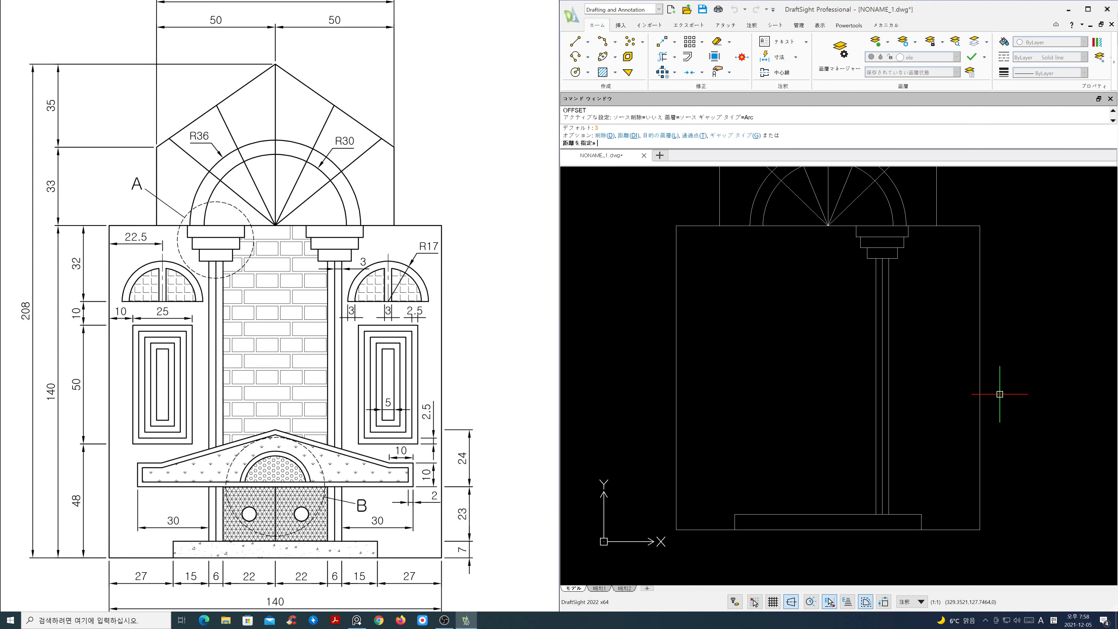
type("48")
key("Return")
left_click(960, 528)
left_click(953, 511)
key("Return")
- Offset the window's bottom guide line upward by 50 to mark the top of the rectangular window
key("Return")
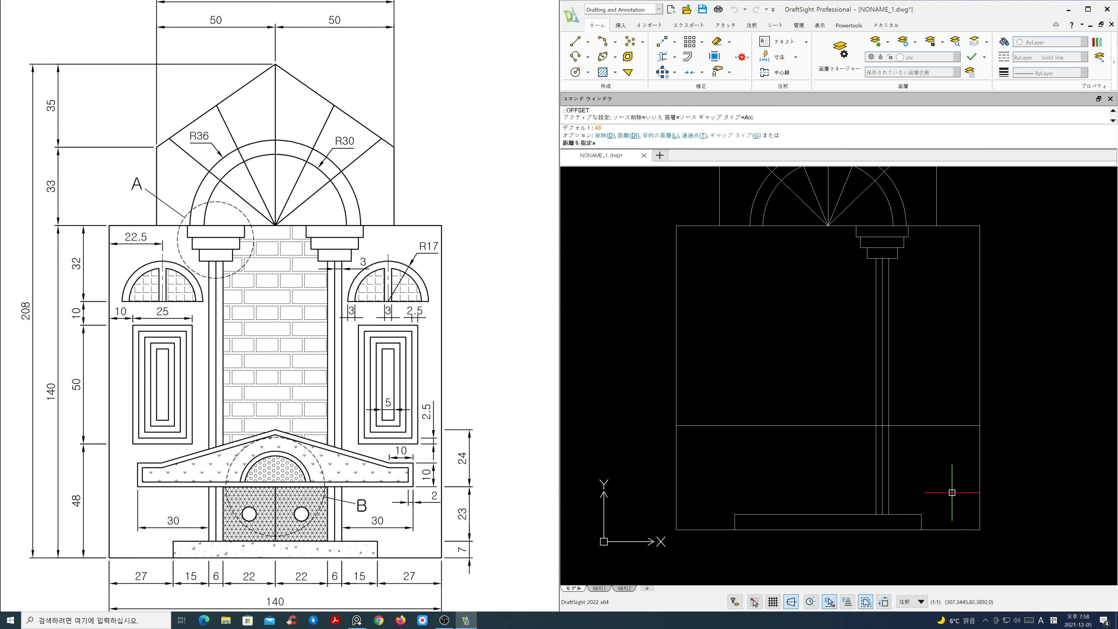
key("Return")
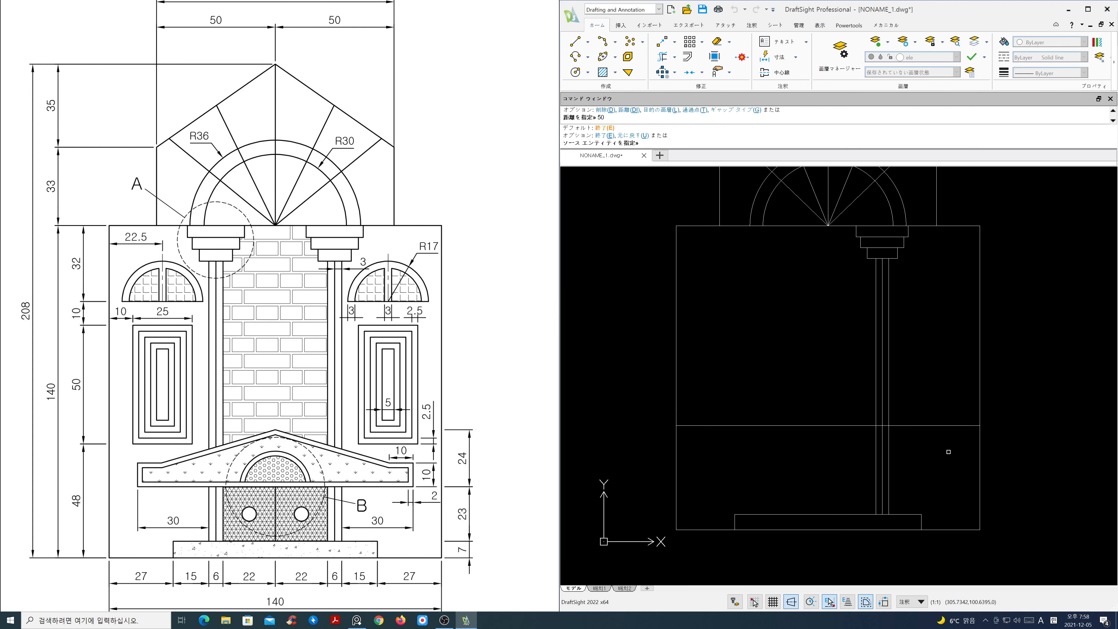
left_click(944, 426)
left_click(941, 421)
key("Return")
- Offset the window's top guide line upward by 10 for the base of the arched window
key("Return")
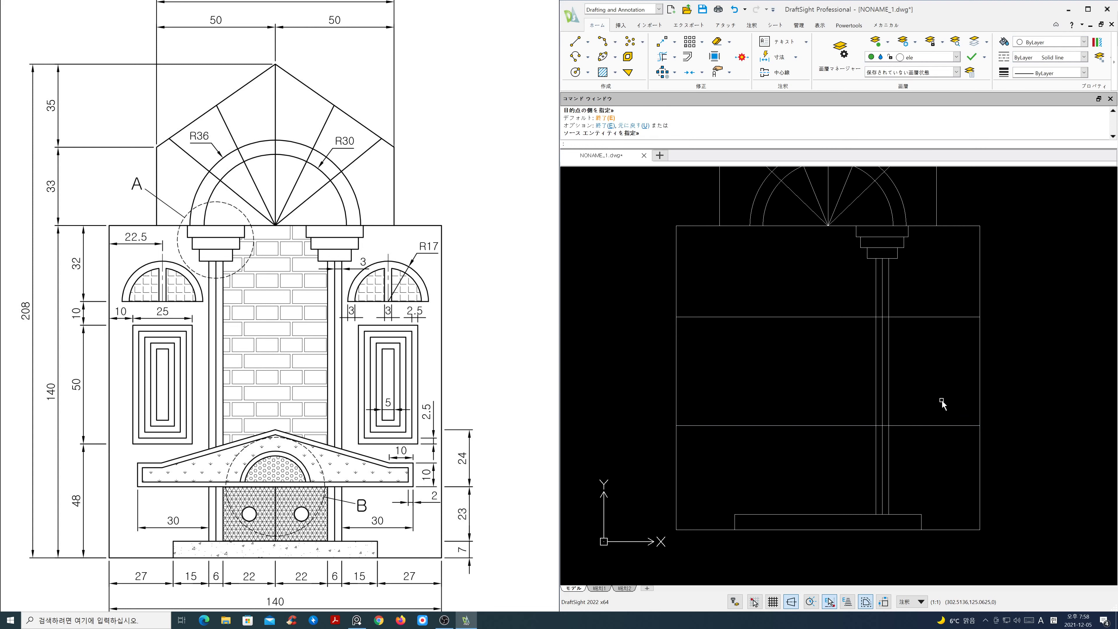
type("10")
key("Return")
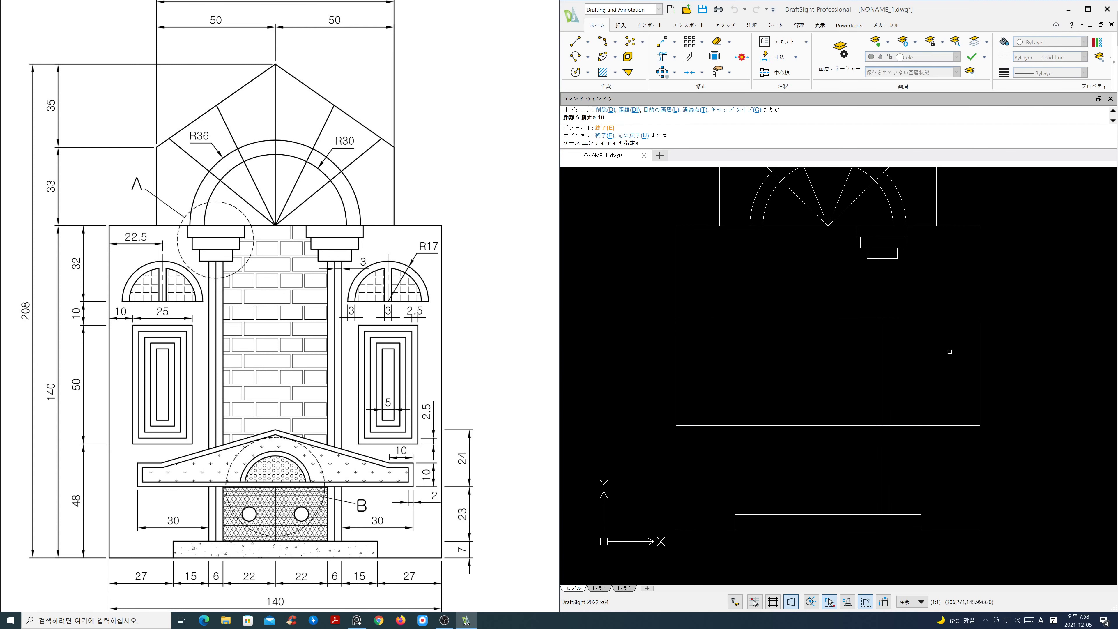
left_click(950, 317)
left_click(951, 310)
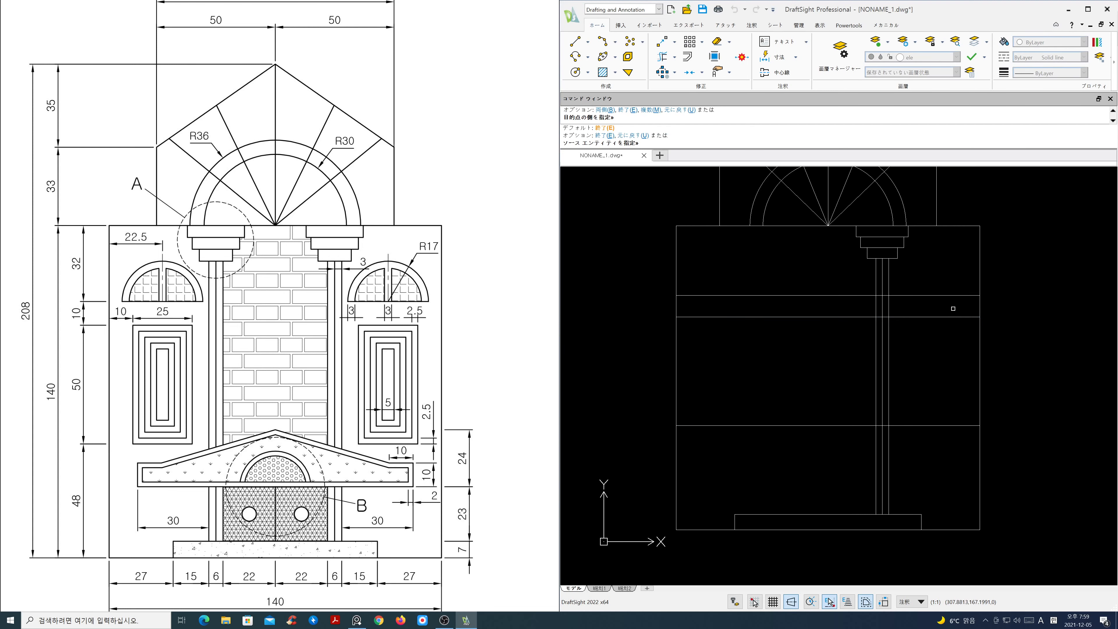
key("Return")
- Offset the wall's right edge inward by 10 to mark the outer side of the rectangular window
key("Return")
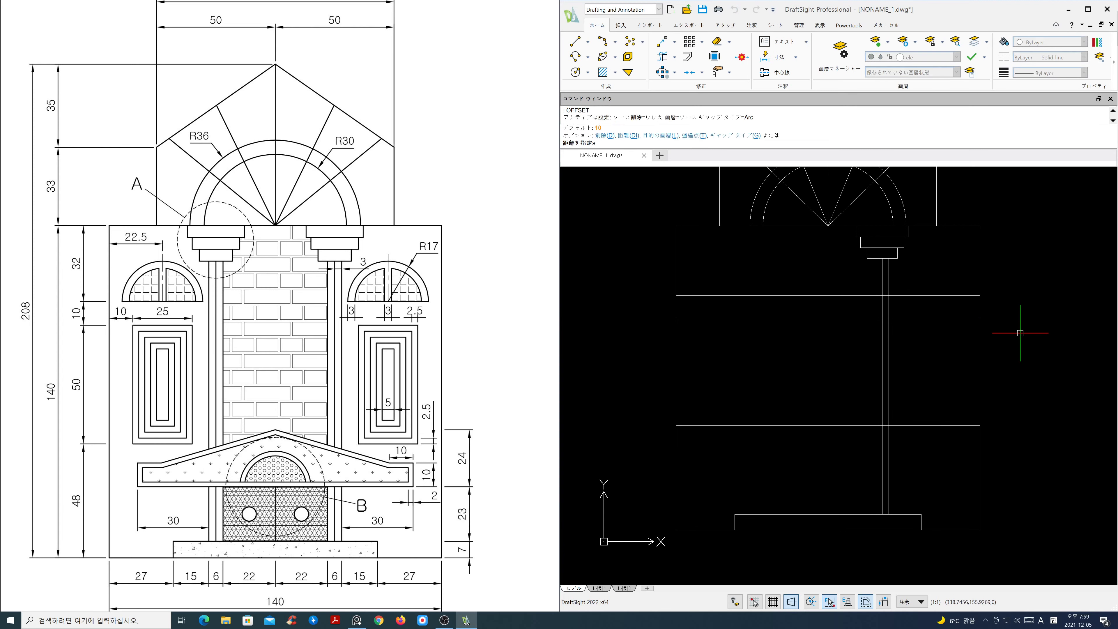
type("10")
key("Return")
left_click(981, 361)
left_click(961, 368)
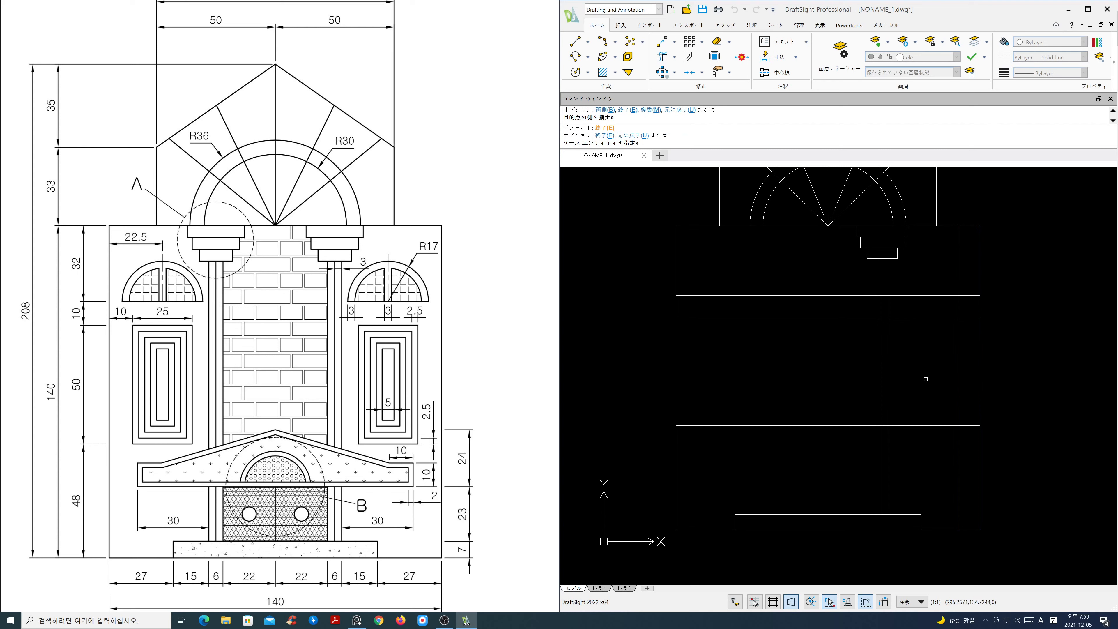
key("Return")
- Draw the window rectangle 25 wide and 50 high, extending inward and upward from the lower guide intersection
type("rec")
key("Return")
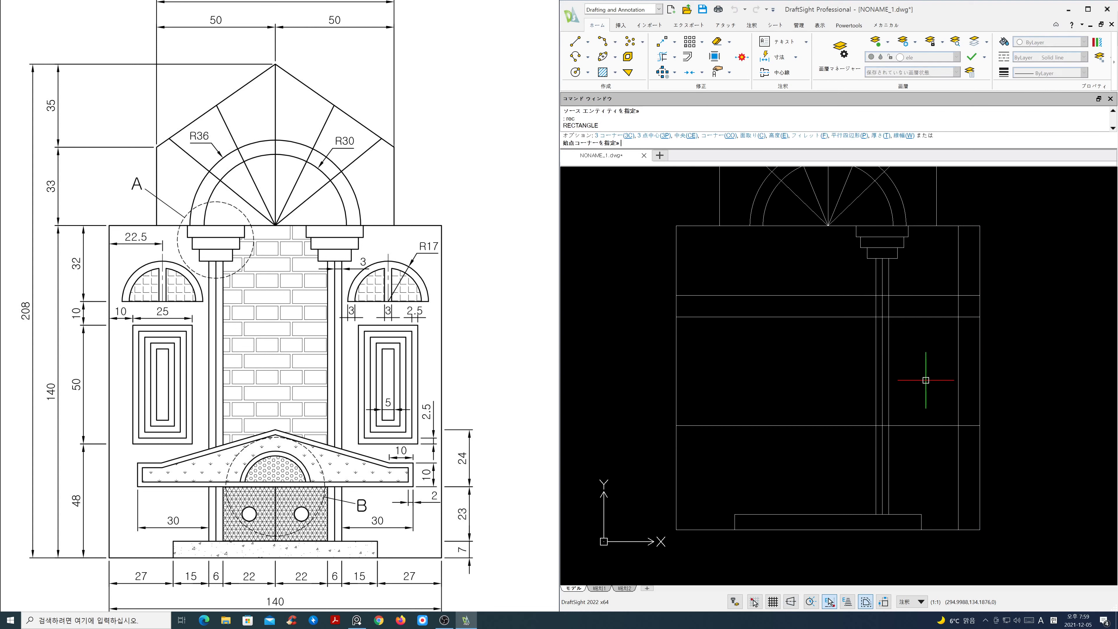
left_click(958, 426)
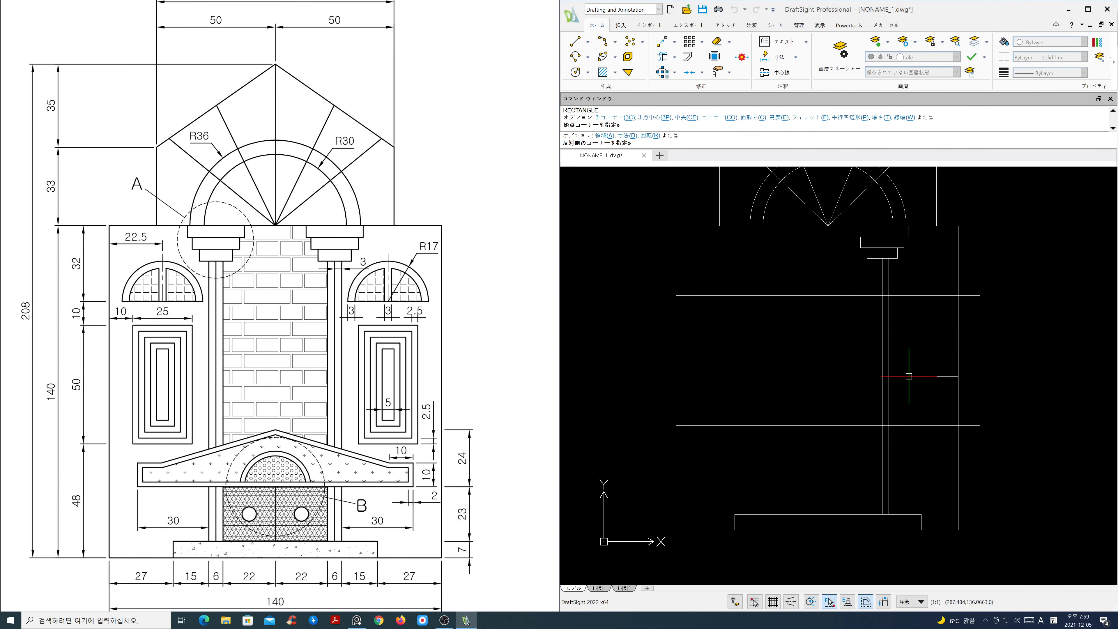
type("d")
key("Return")
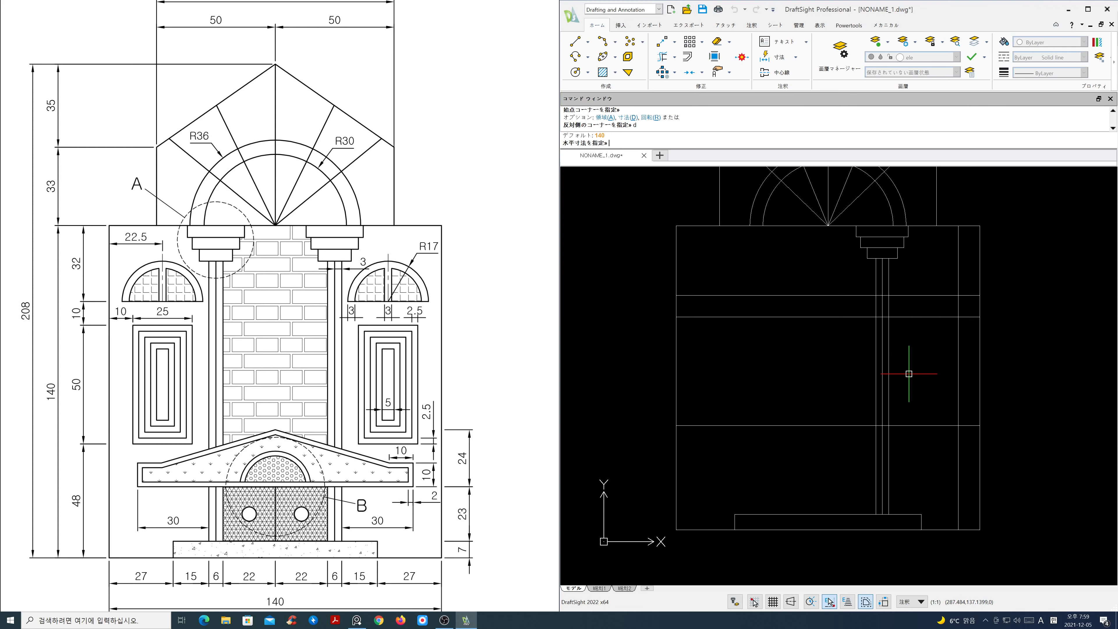
type("-25")
key("Return")
type("50")
key("Return")
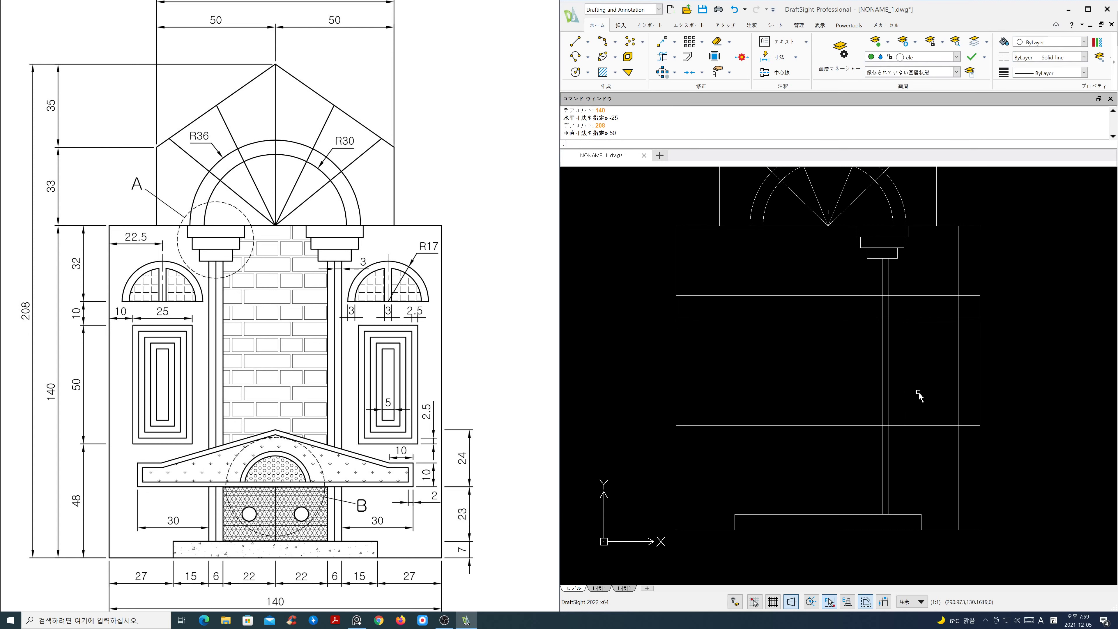
- Delete the vertical guide and the two horizontal guides along the window rectangle, keeping the arched window's base line
type("e")
key("Return")
left_click(958, 442)
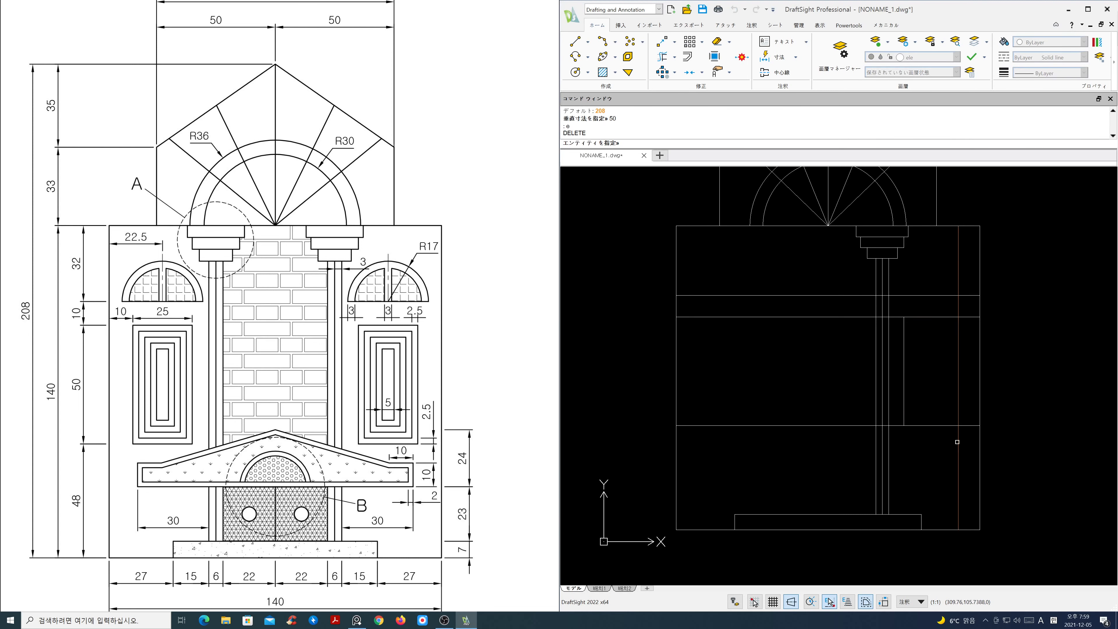
left_click(972, 426)
key("Return")
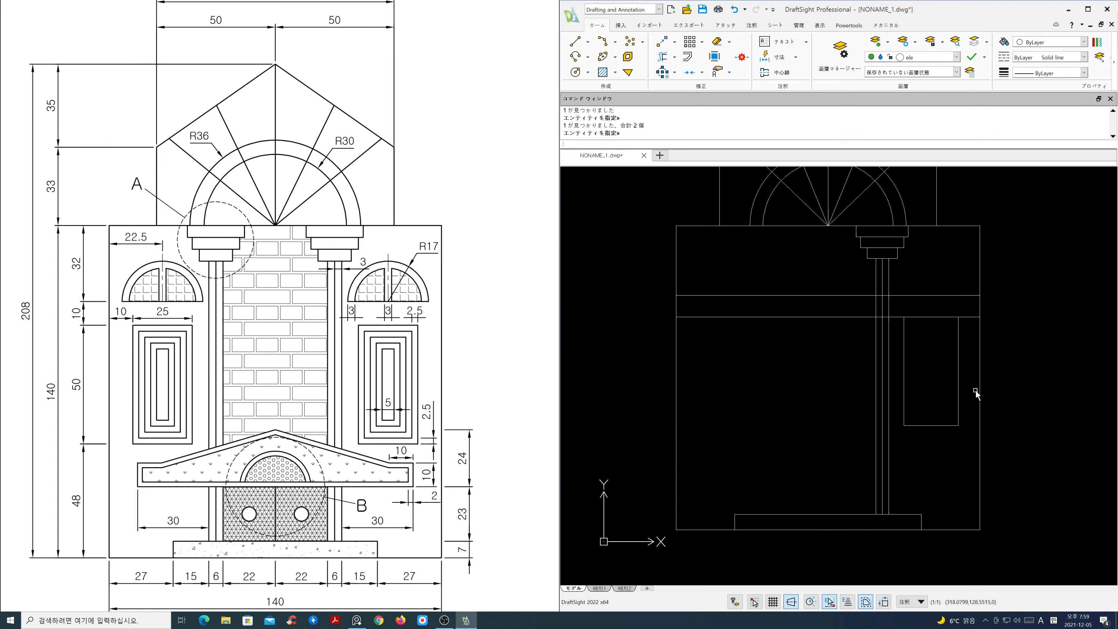
type("e")
key("Return")
left_click(974, 317)
key("Return")
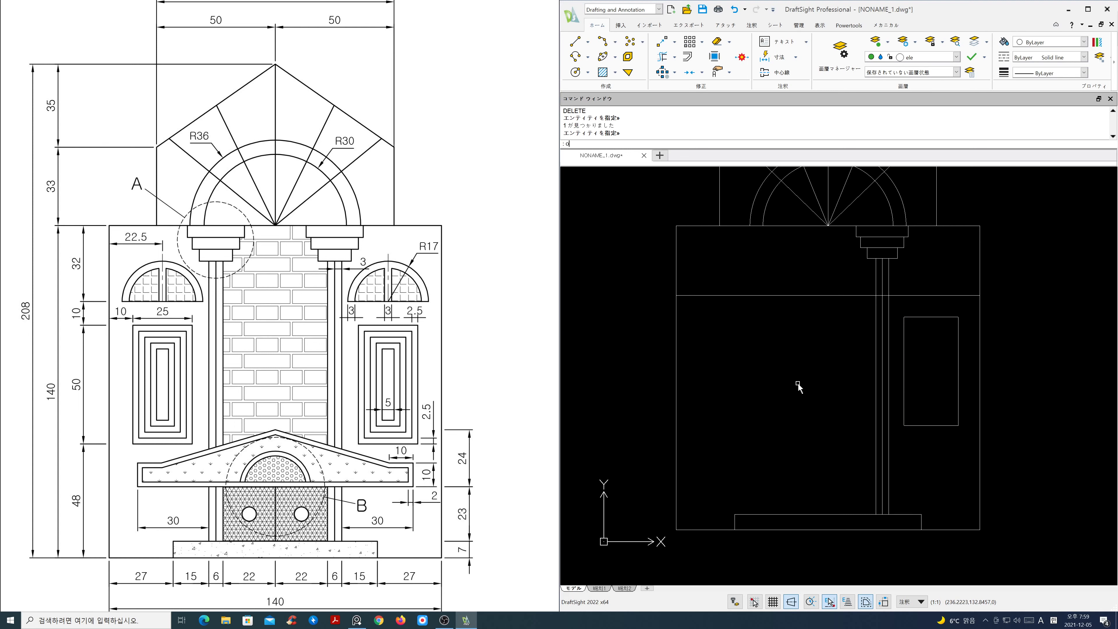
- Offset the window rectangle inward four times at 2.5 spacing to form its nested frames
key("Return")
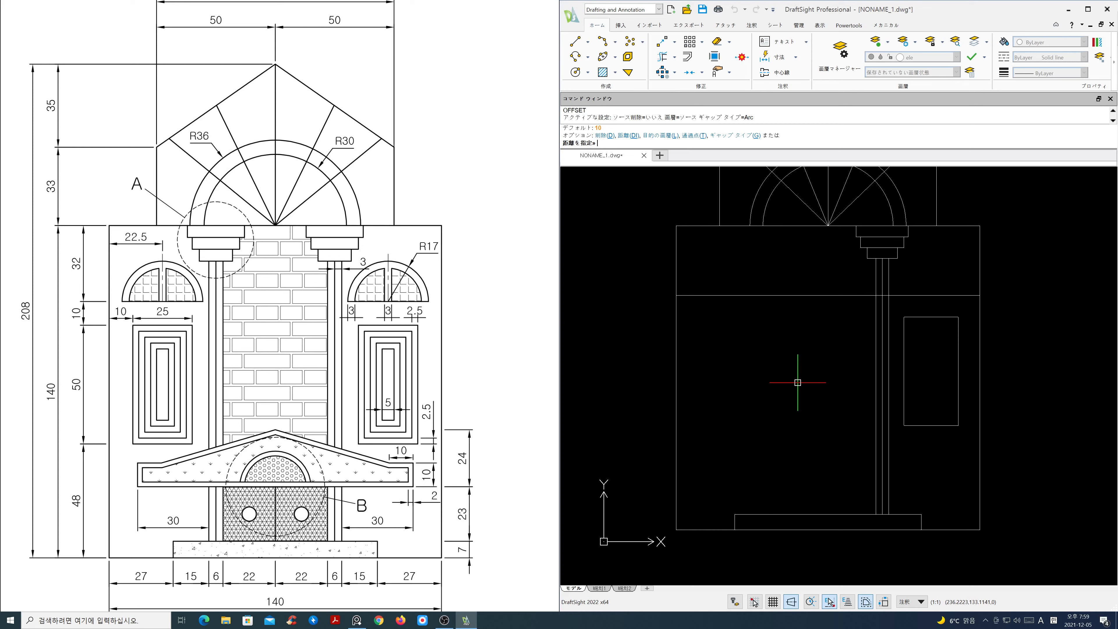
type("2.5")
key("Return")
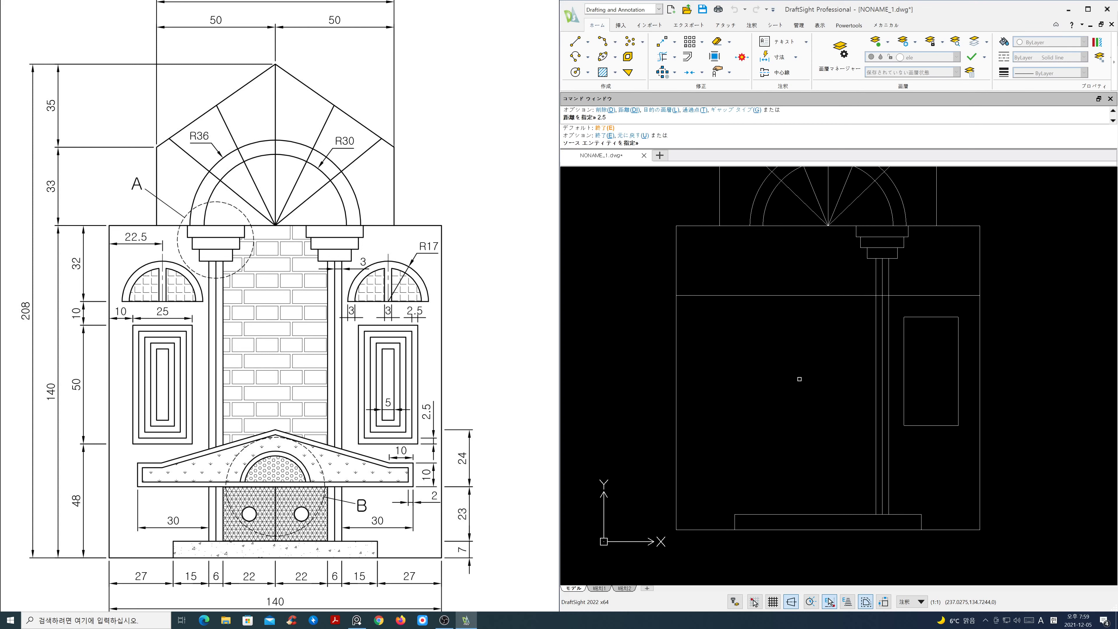
left_click(927, 425)
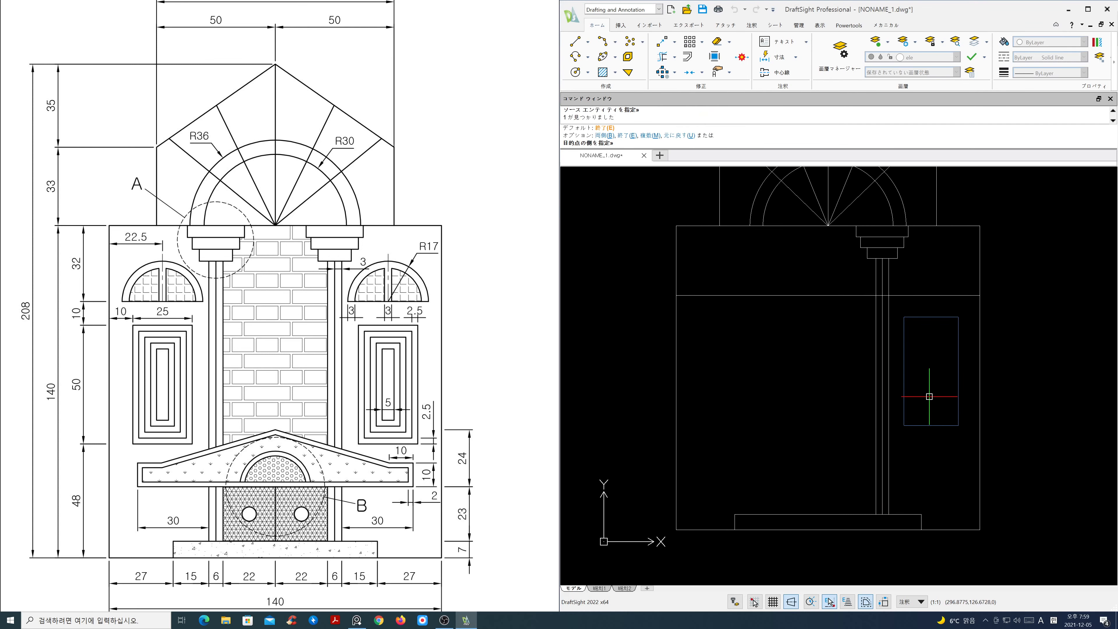
type("m")
key("Return")
left_click(928, 392)
left_click(930, 376)
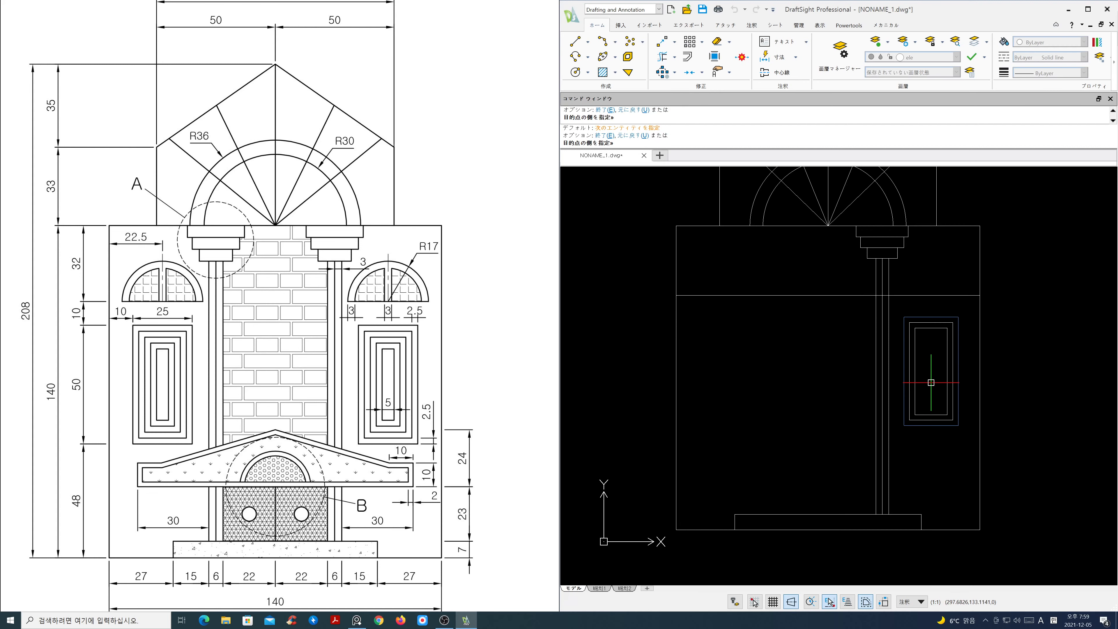
left_click(931, 370)
left_click(932, 368)
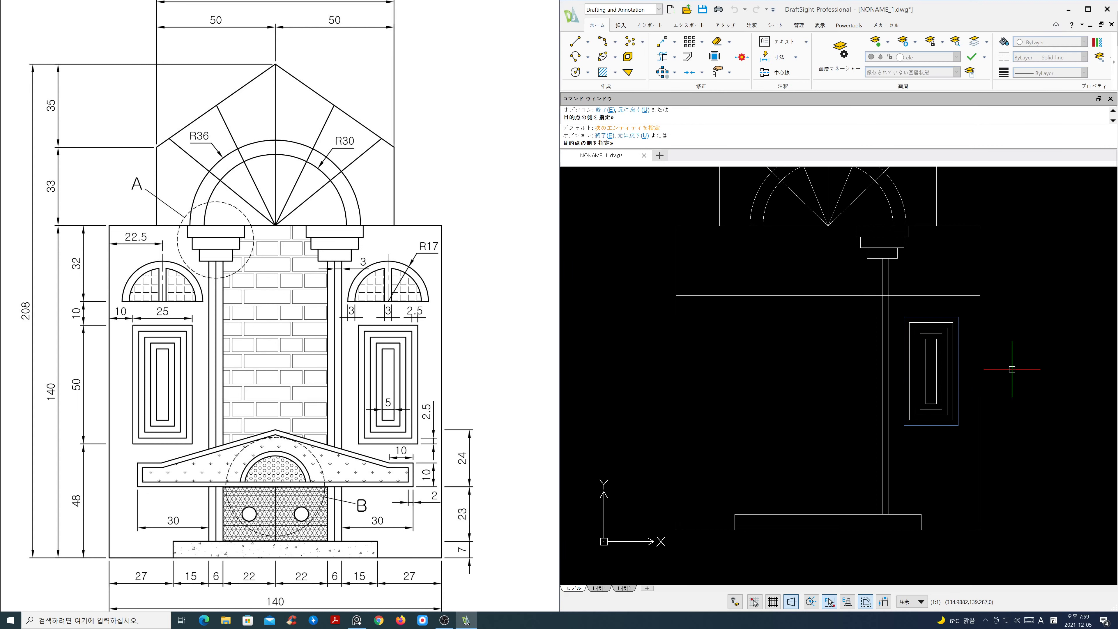
key("Return")
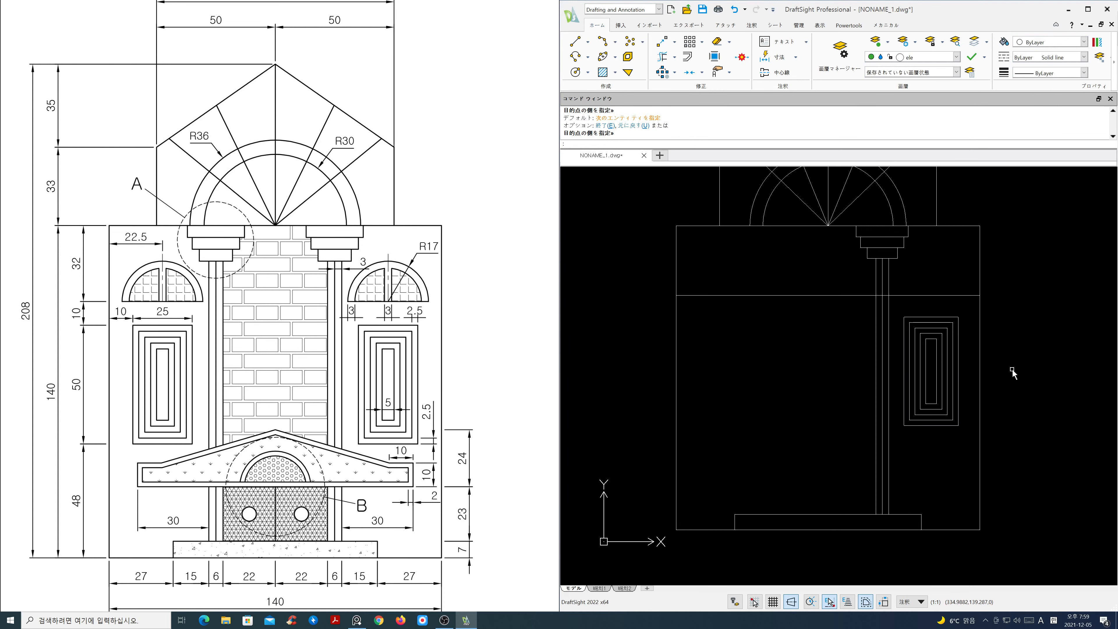
- Examine the arched window's position, radius and thickness dimensions in the reference drawing
mouse_move(919, 312)
middle_mouse_down()
mouse_move(909, 374)
mouse_move(919, 382)
middle_mouse_up()
scroll(922, 375, "up", 2)
scroll(399, 344, "up", 3)
scroll(387, 445, "up", 3)
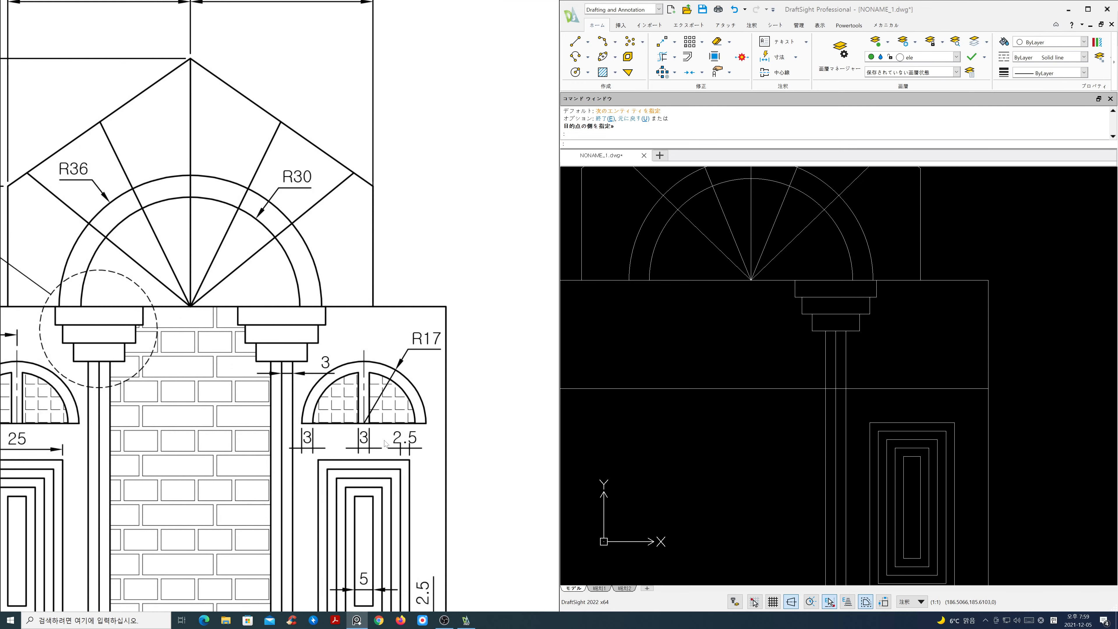
scroll(385, 443, "up", 3)
mouse_move(894, 407)
middle_mouse_down()
mouse_move(908, 466)
mouse_move(916, 432)
mouse_move(824, 452)
mouse_move(842, 455)
middle_mouse_up()
key("Escape")
key("Escape")
key("Escape")
scroll(924, 440, "up", 1)
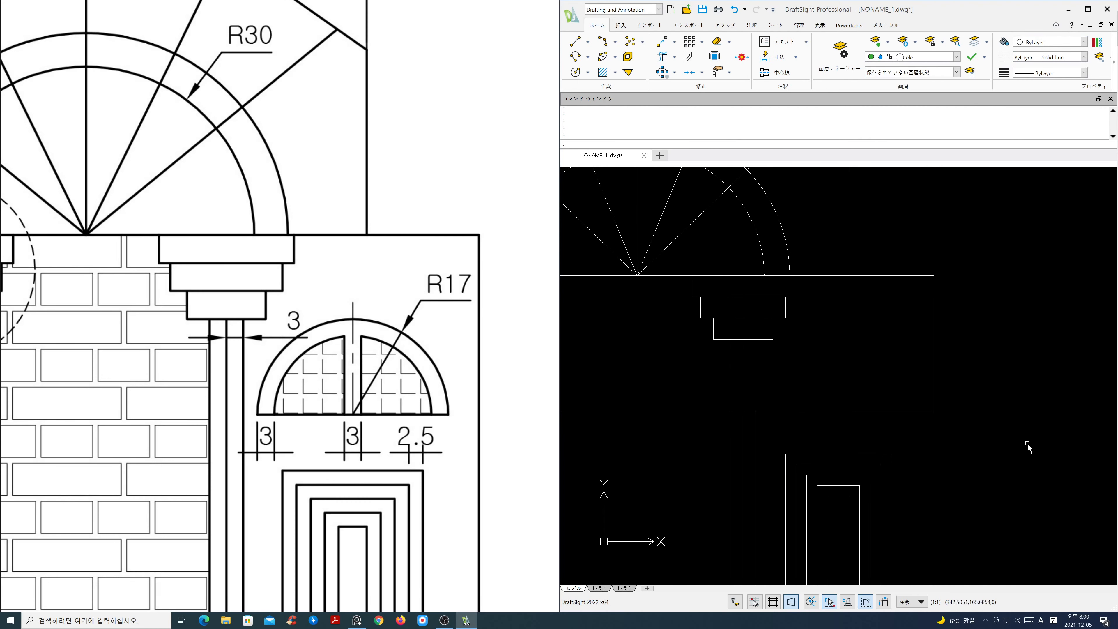
scroll(270, 382, "down", 1)
scroll(270, 381, "down", 4)
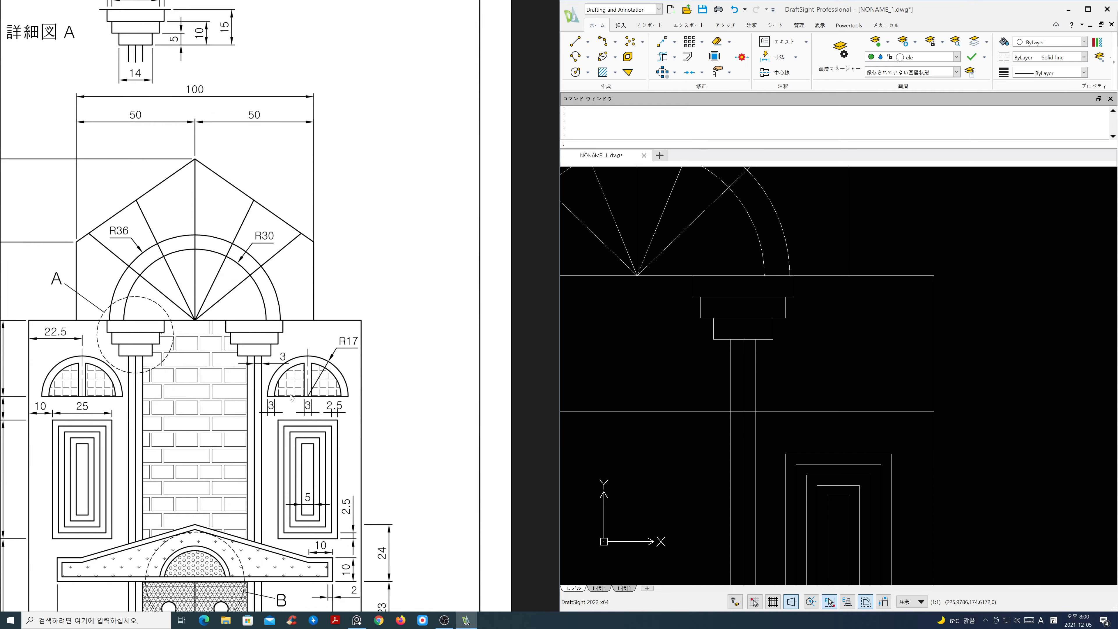
scroll(311, 364, "up", 1)
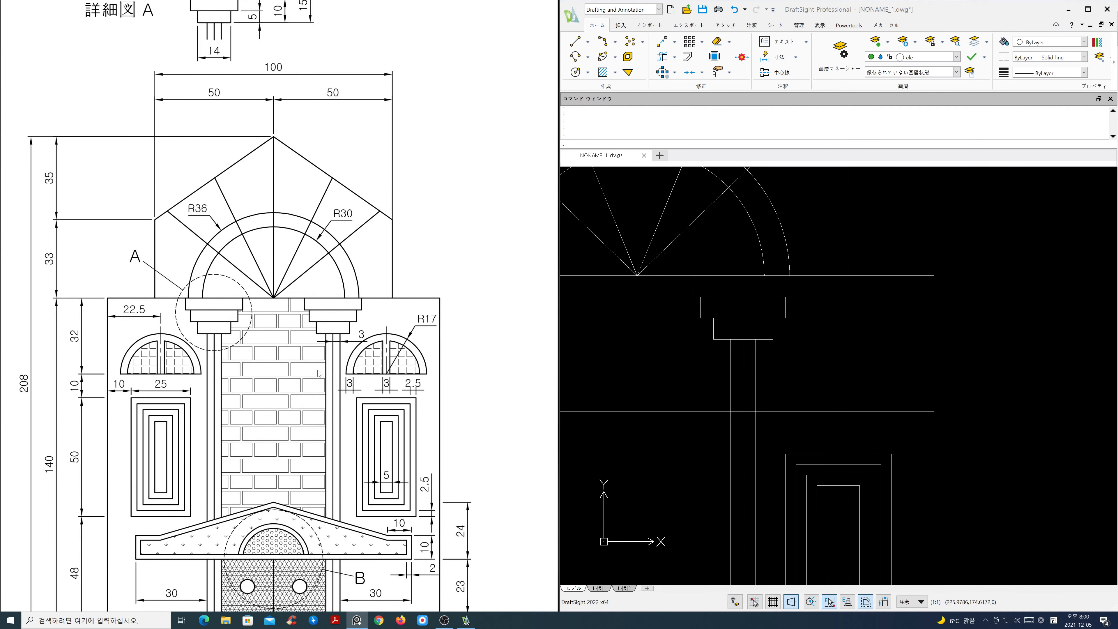
scroll(319, 373, "up", 1)
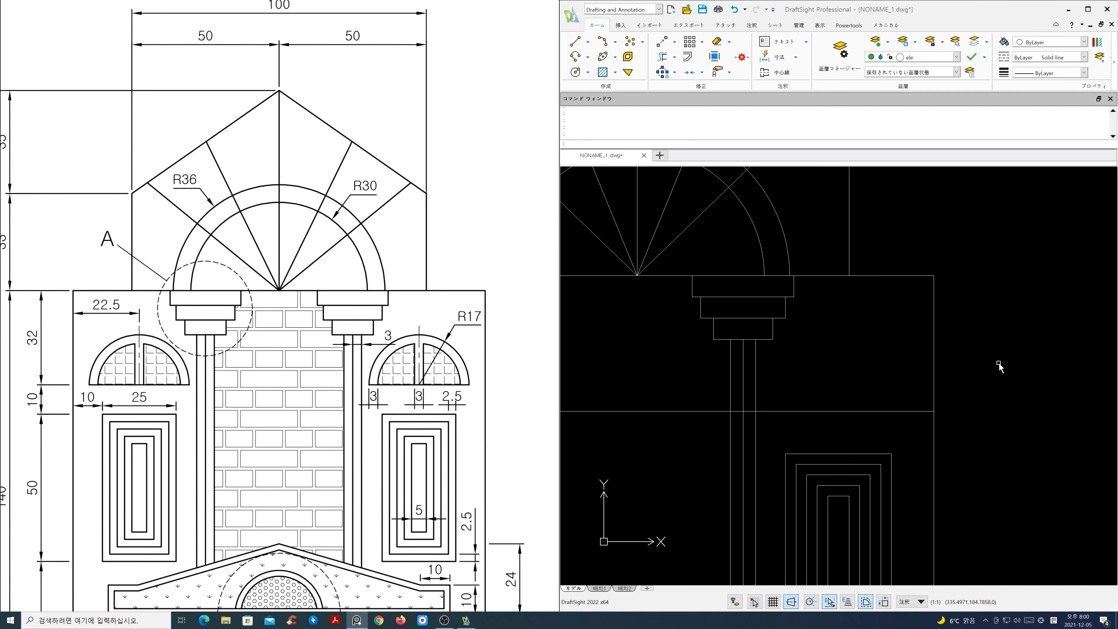
- Offset the wall's right edge inward by 22.5 to mark the arched window's centre line
left_click(870, 169)
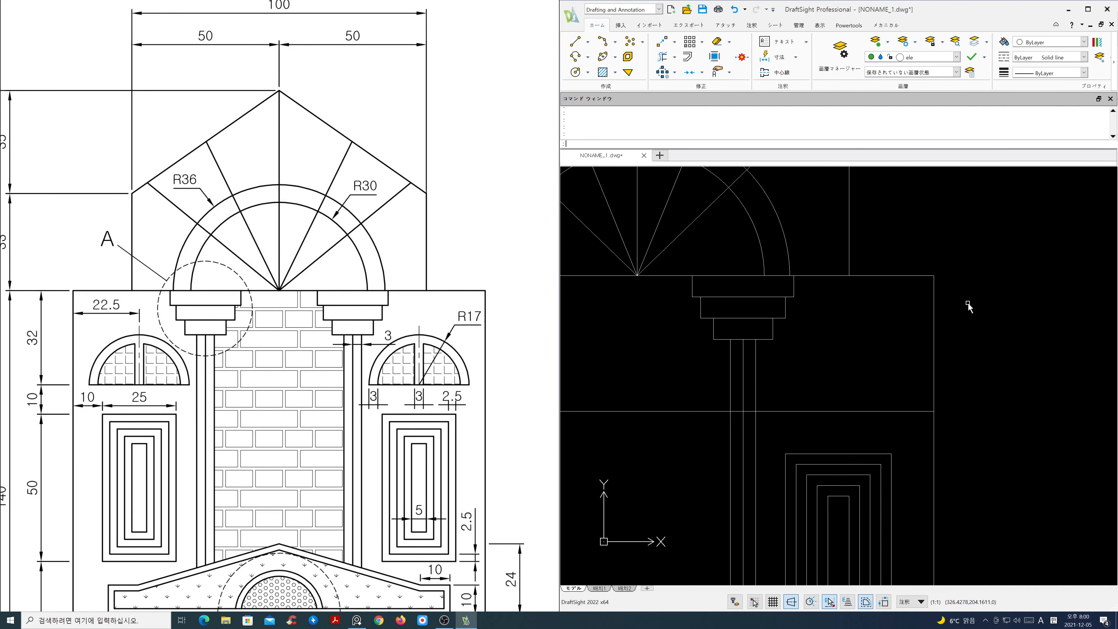
type("o")
key("Return")
type("22.5")
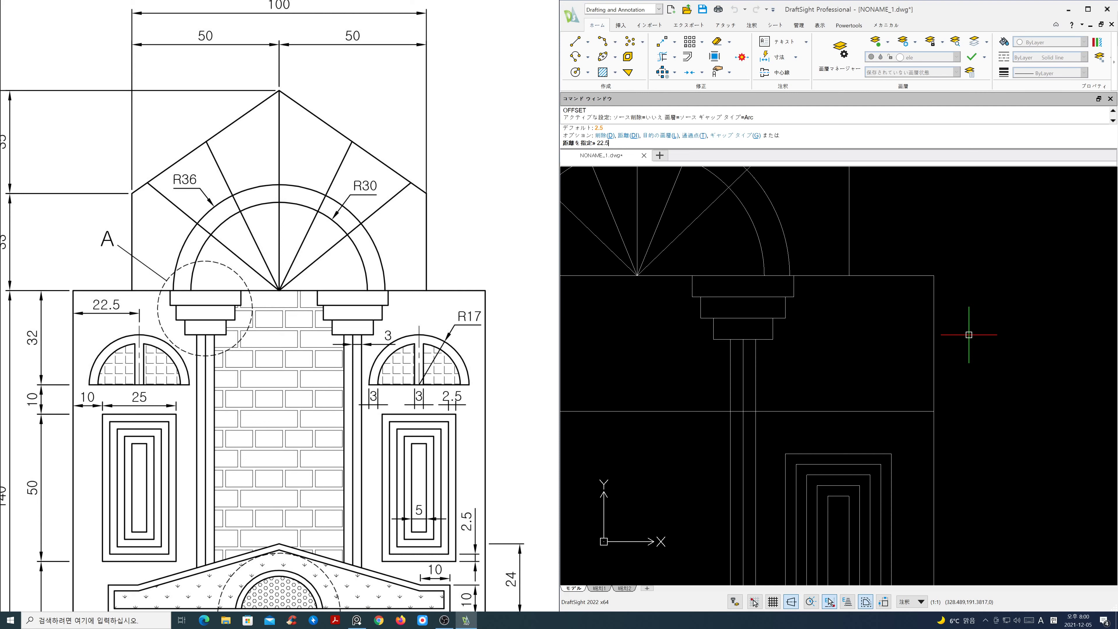
key("Return")
left_click(933, 347)
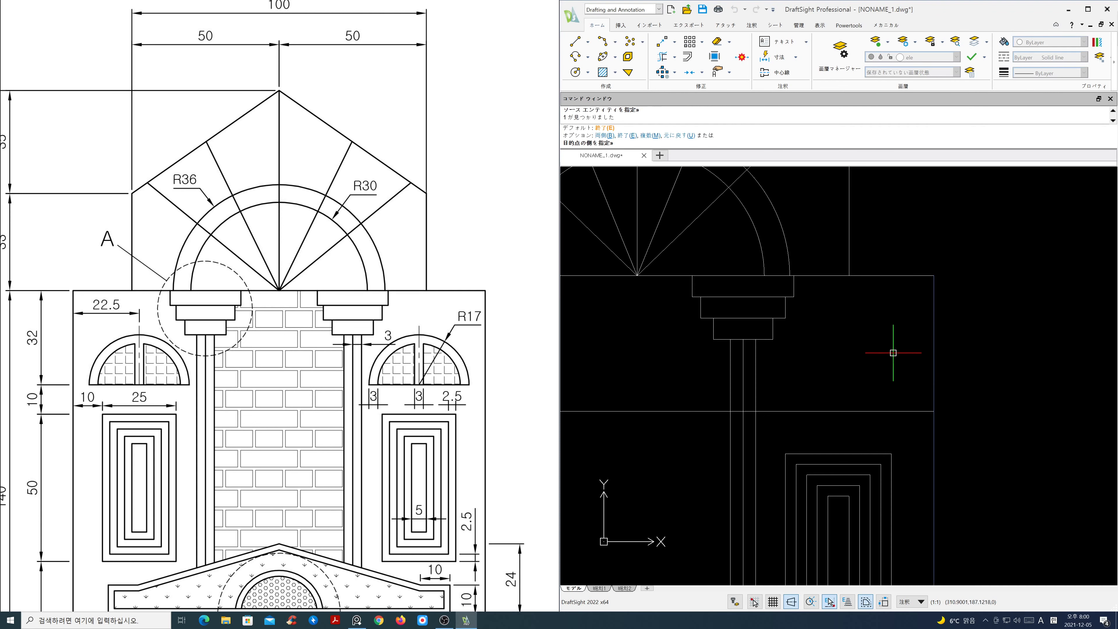
left_click(891, 354)
key("Return")
- Trim the vertical centre line below the arched window's base line
type("tr")
key("Return")
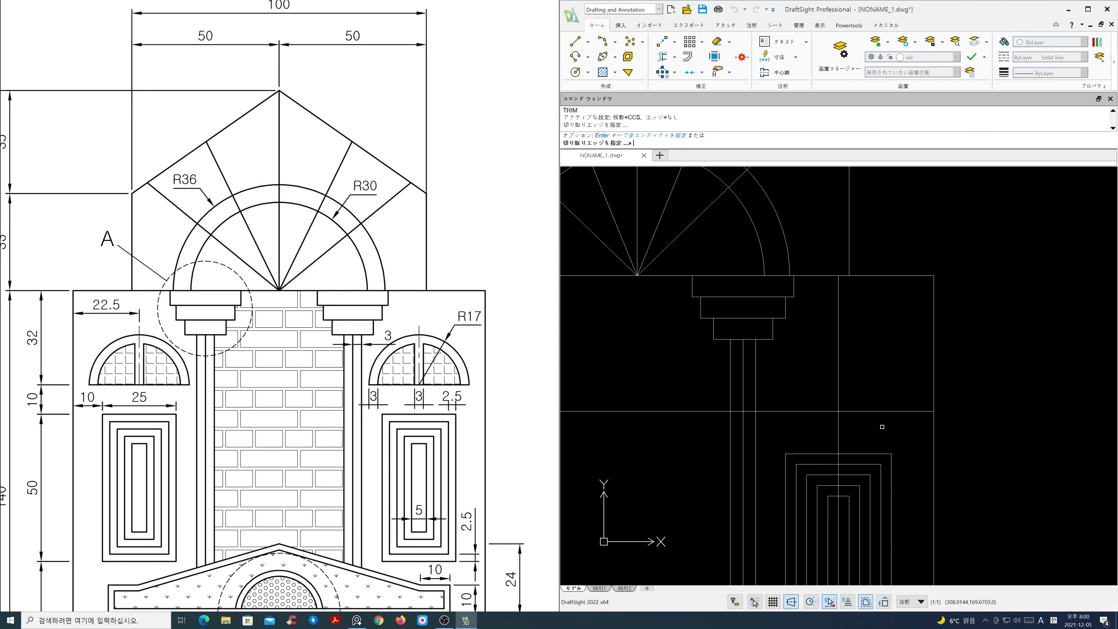
left_click(874, 410)
key("Return")
left_click(856, 430)
left_click(821, 423)
key("Return")
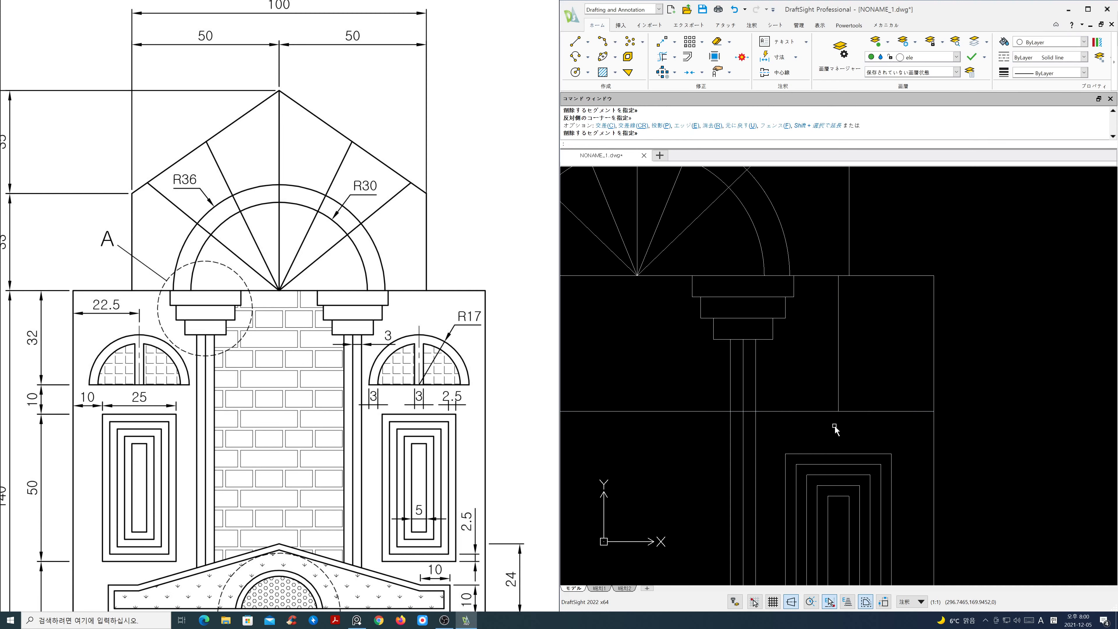
- Draw a circle of radius 17 centred where the centre line meets the arched window's base line
type("c")
key("Return")
left_click(838, 411)
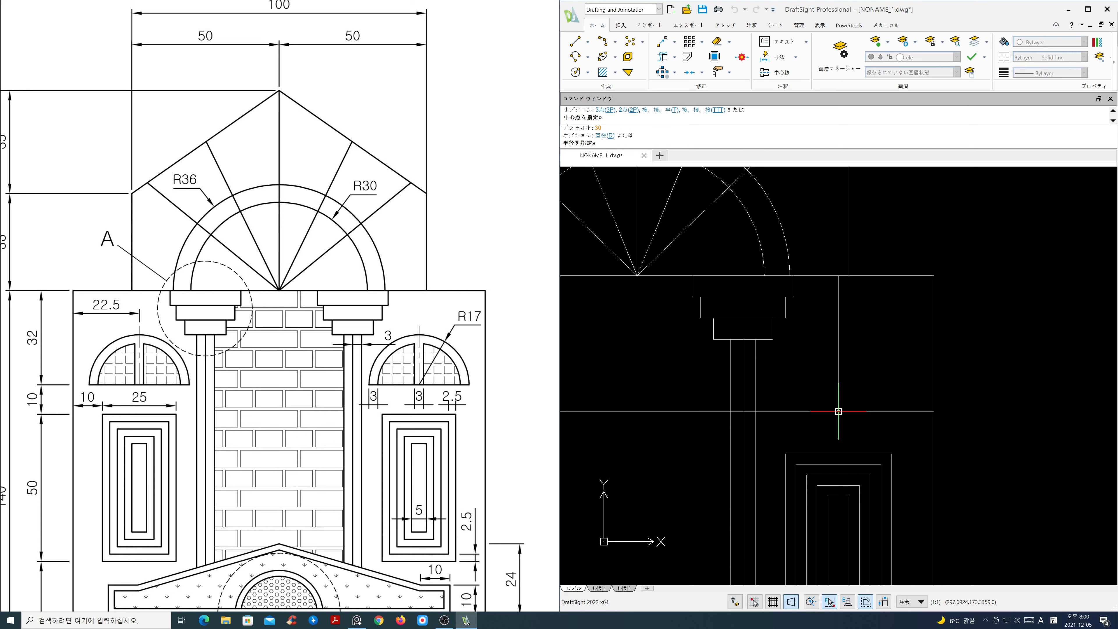
type("17")
key("Return")
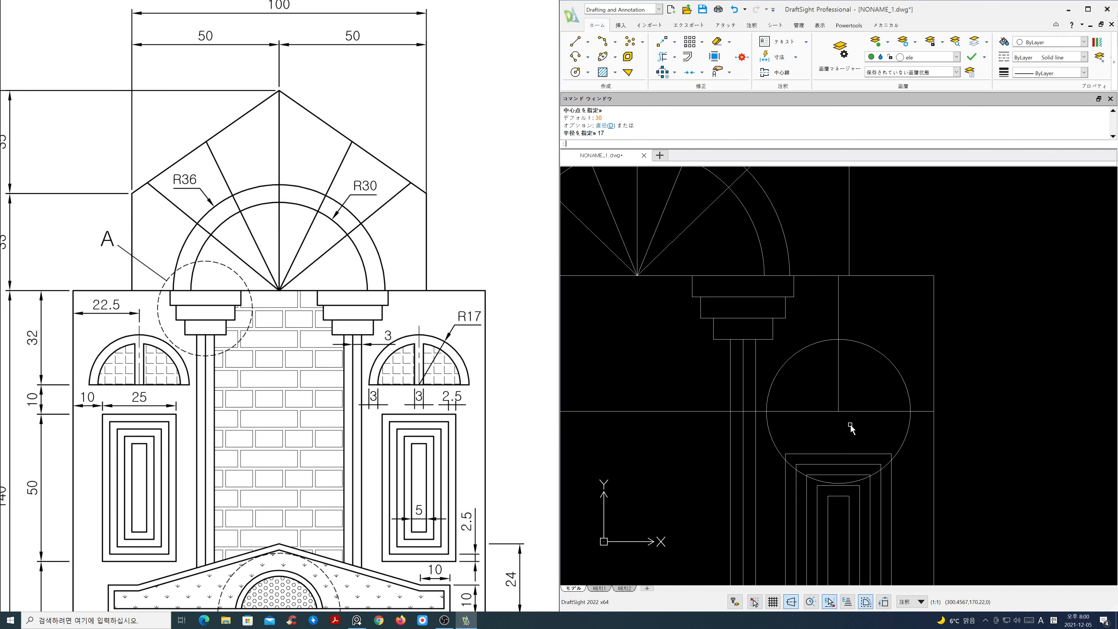
- Offset the radius 17 circle inward by 3 for the arch's inner edge
type("o")
key("Return")
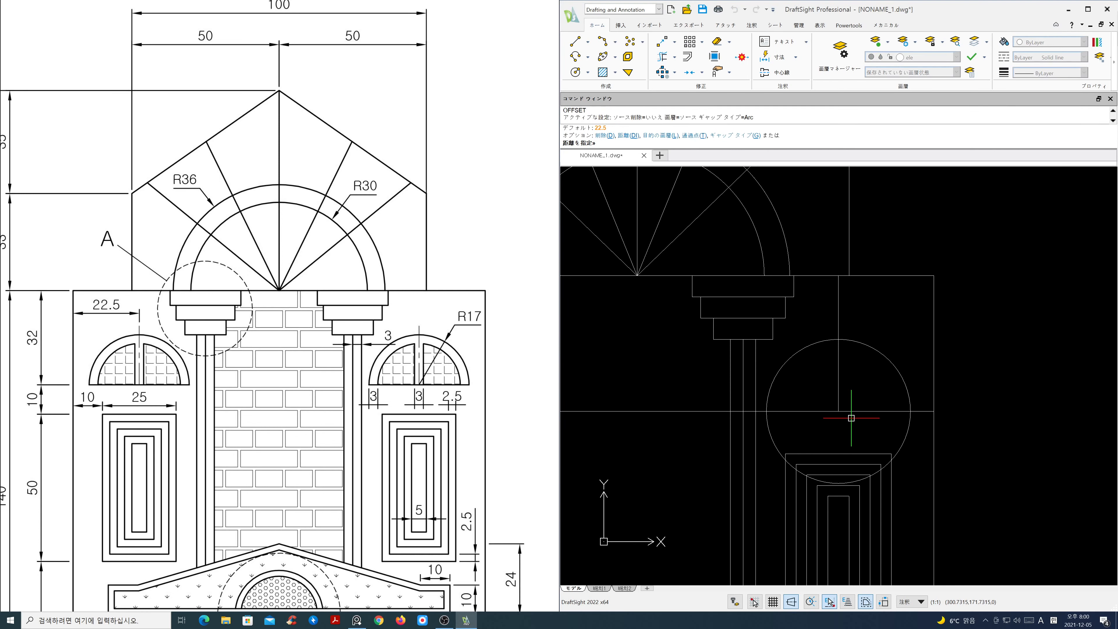
key("Return")
left_click(894, 366)
left_click(875, 377)
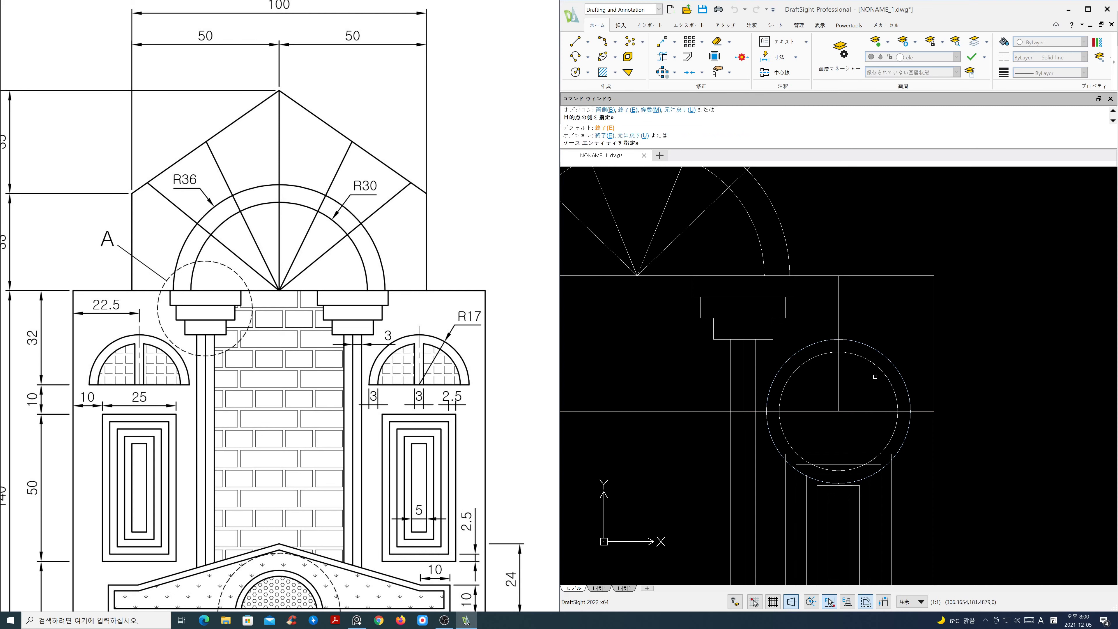
key("Return")
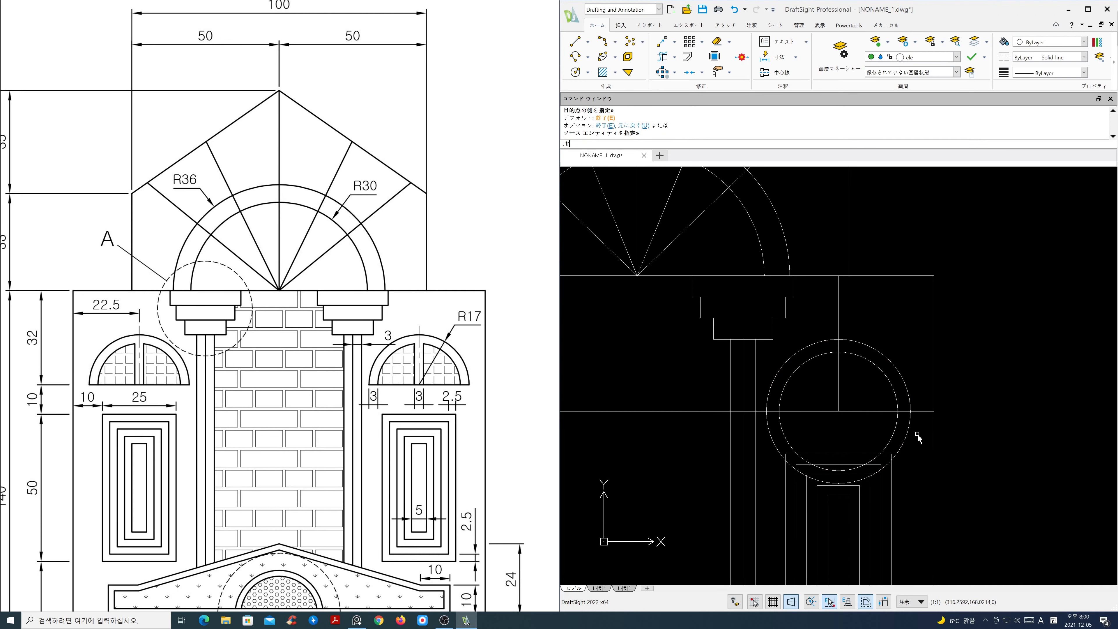
- Trim both circles below the base line and cut the base line back to the outer arch's ends
type("tr")
key("Return")
left_click(920, 435)
left_click(888, 396)
key("Return")
left_click(913, 434)
left_click(893, 430)
left_click(760, 411)
key("Return")
- Move the arched window's vertical centre line to the cen layer
left_click(859, 401)
left_click(830, 390)
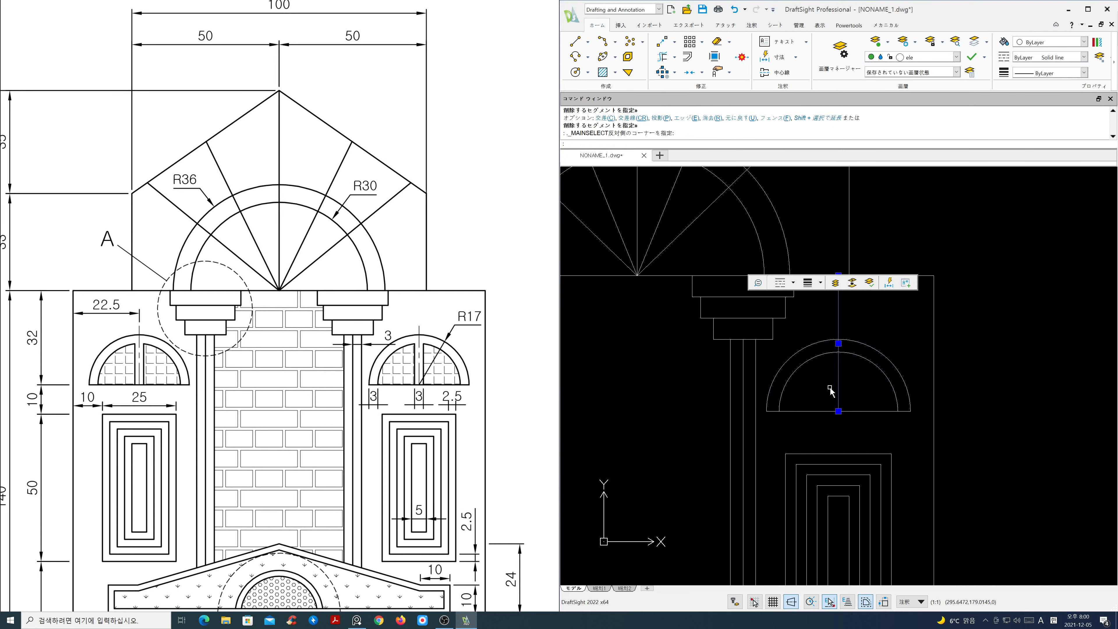
left_click(956, 57)
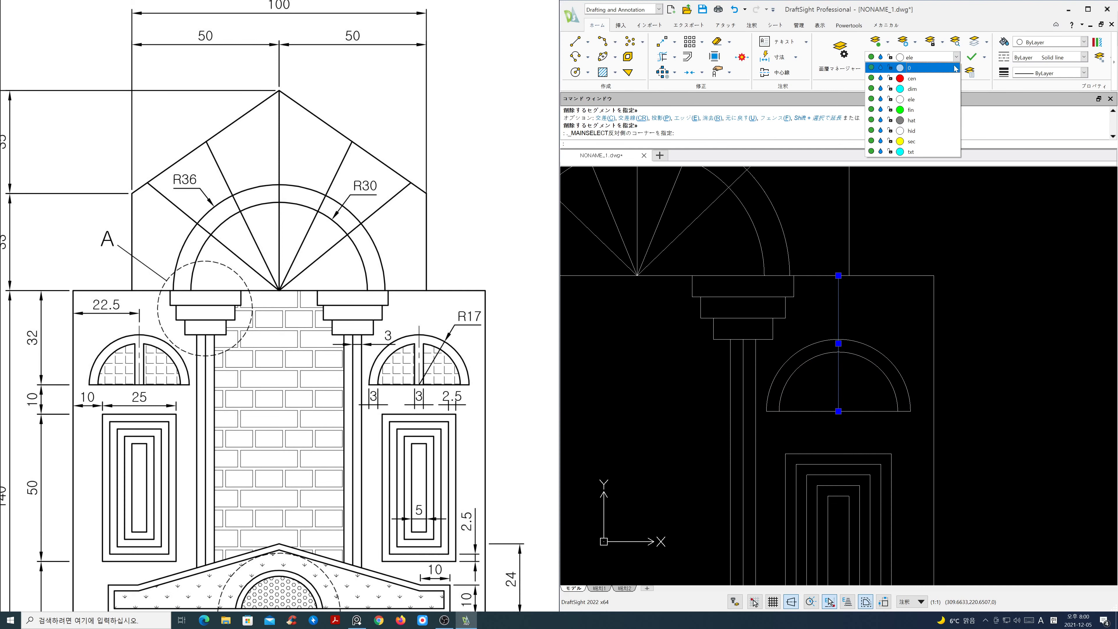
left_click(951, 78)
key("Escape")
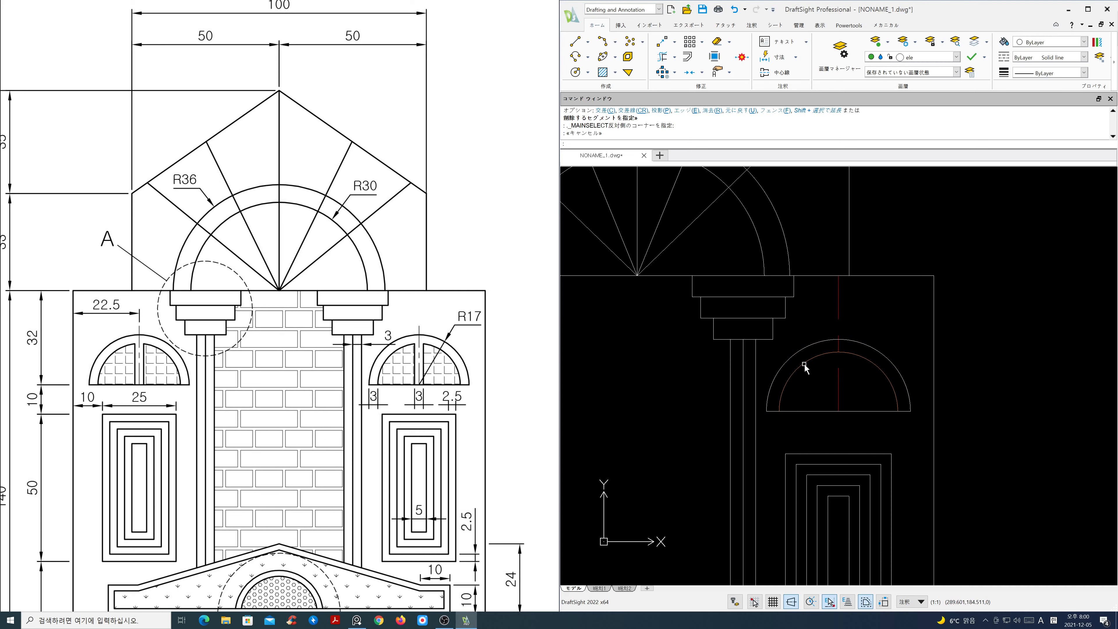
key("Escape")
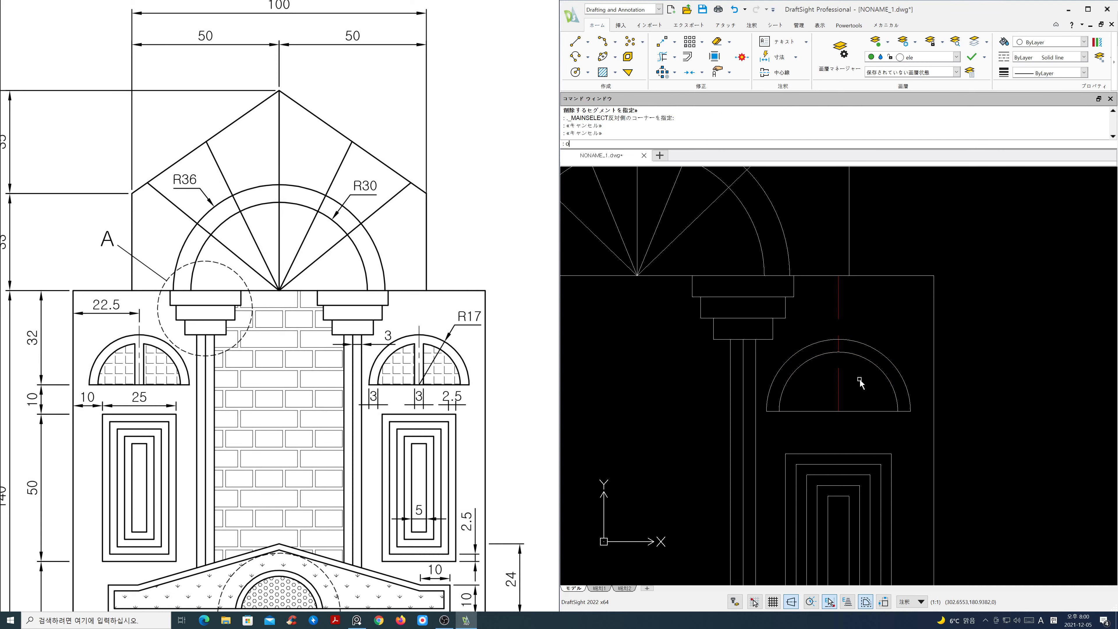
- Offset the centre line by 1.5 to both sides for the window's mullion, placing the copies on the active layer
type("o")
key("Return")
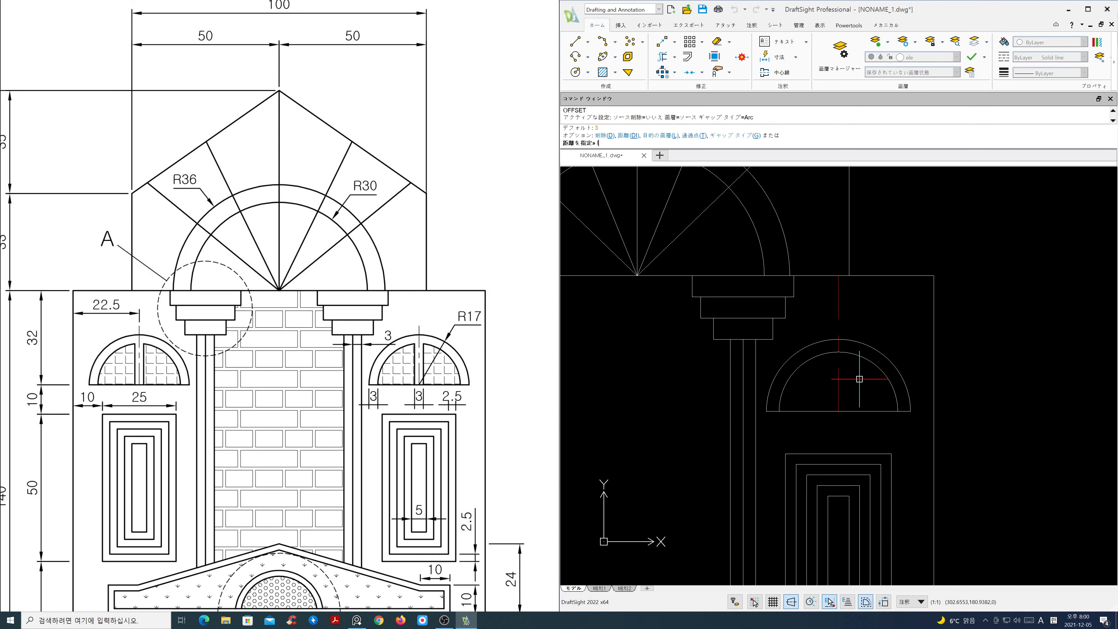
type("l")
key("Return")
type("a")
key("Return")
type("1.5")
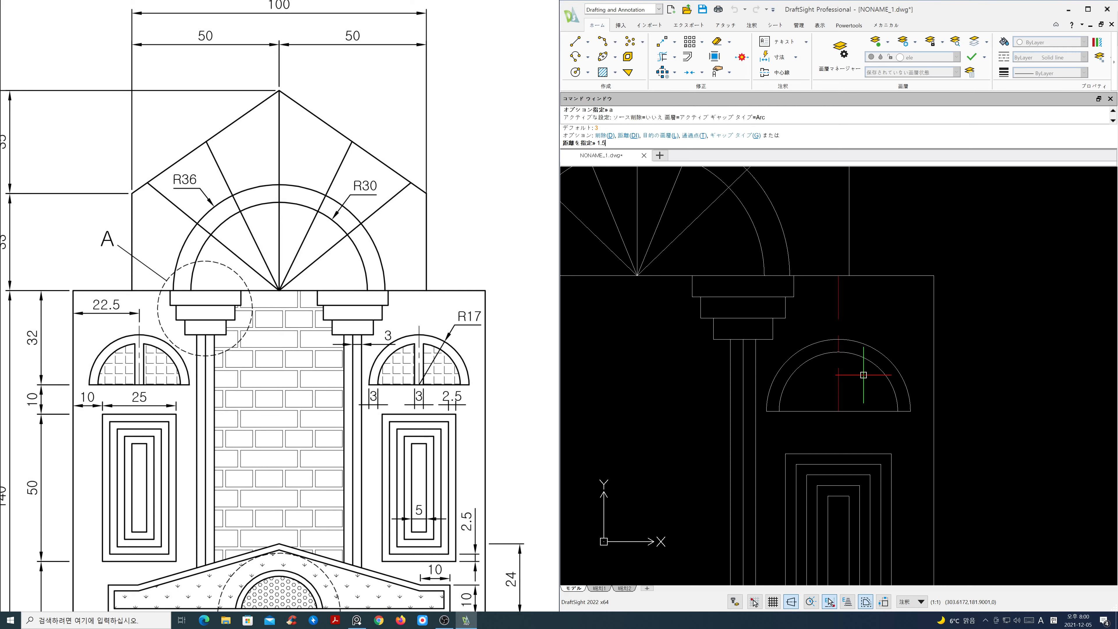
key("Return")
left_click(838, 383)
left_click(843, 384)
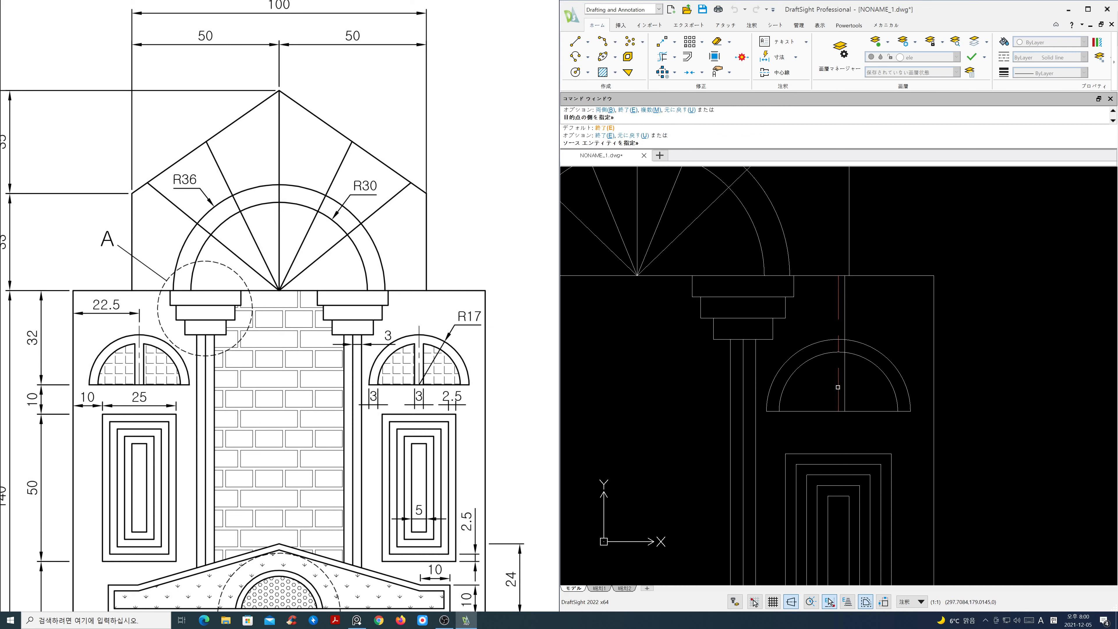
left_click(838, 387)
left_click(823, 388)
key("Return")
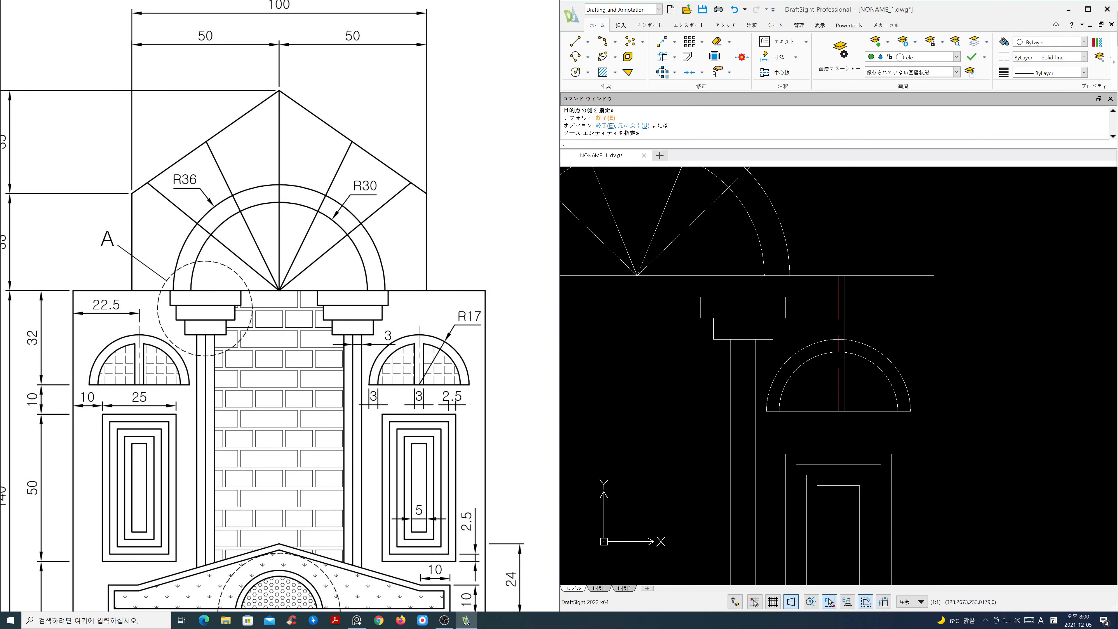
- Power-trim the mullion lines above the inner arc and the arc between them, freezing the cen layer for the trim and thawing it at the end
left_click(957, 58)
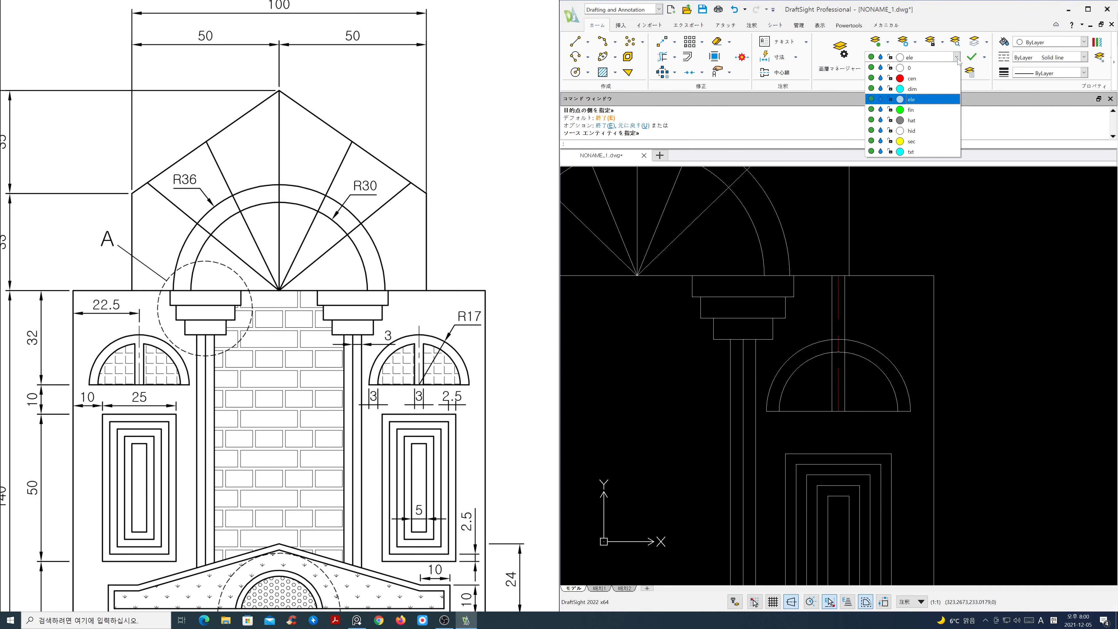
left_click(880, 78)
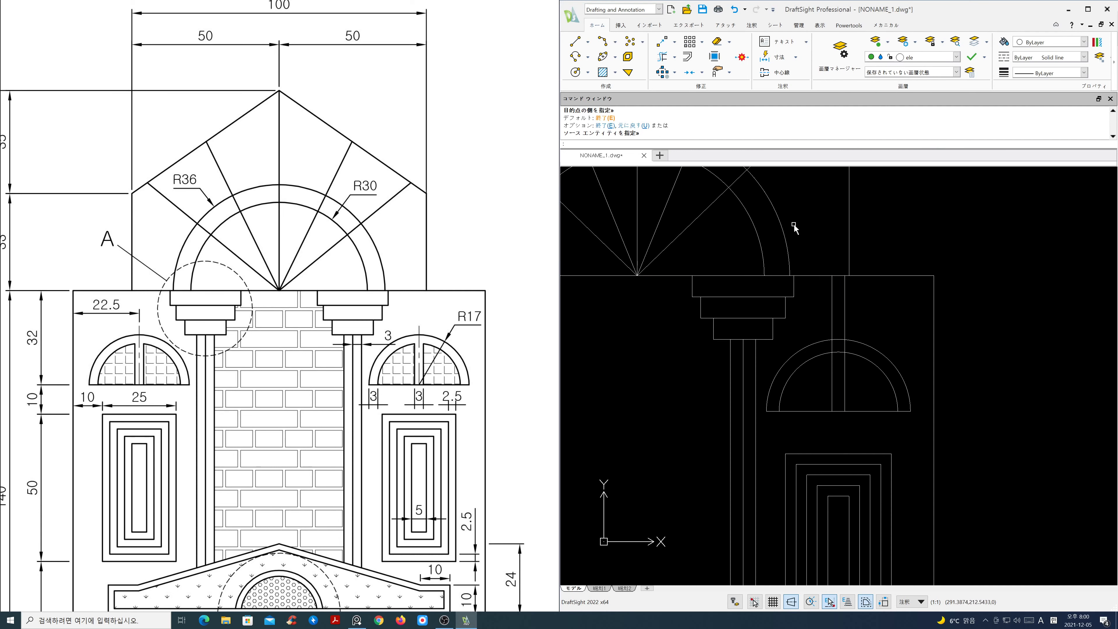
left_click(662, 57)
mouse_move(819, 319)
left_mouse_down()
mouse_move(857, 322)
mouse_move(829, 350)
mouse_move(853, 352)
mouse_move(839, 350)
left_mouse_up()
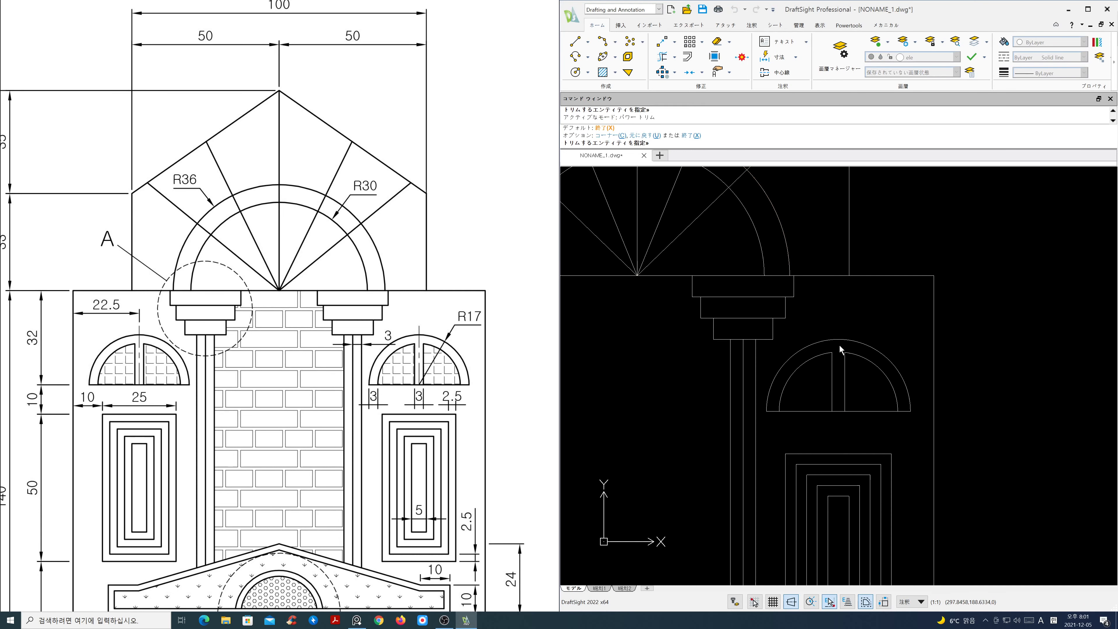
key("Return")
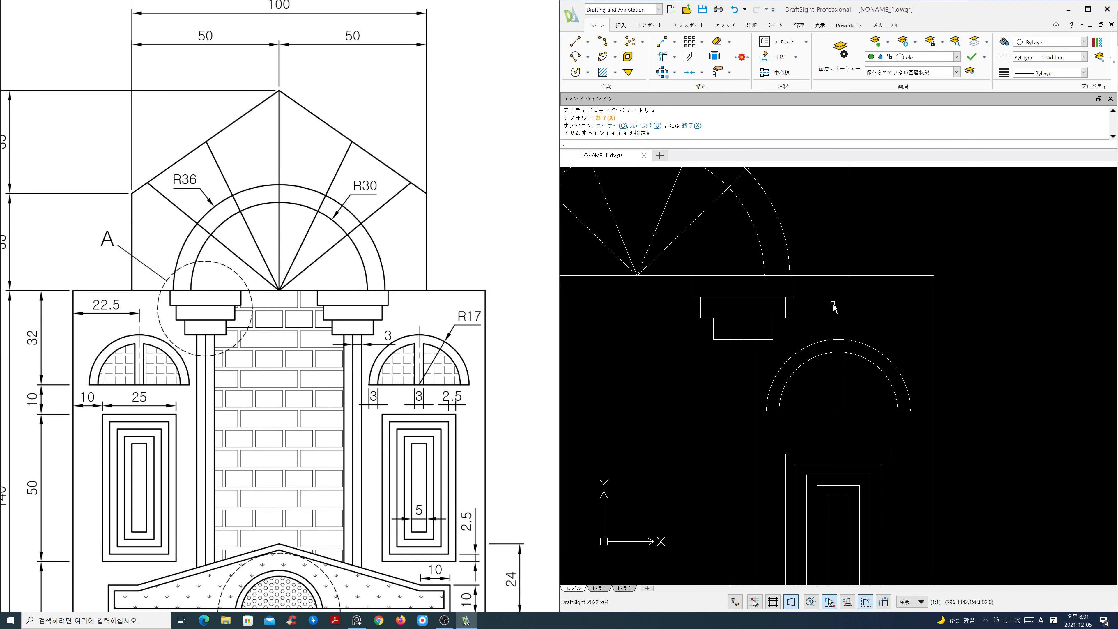
left_click(952, 59)
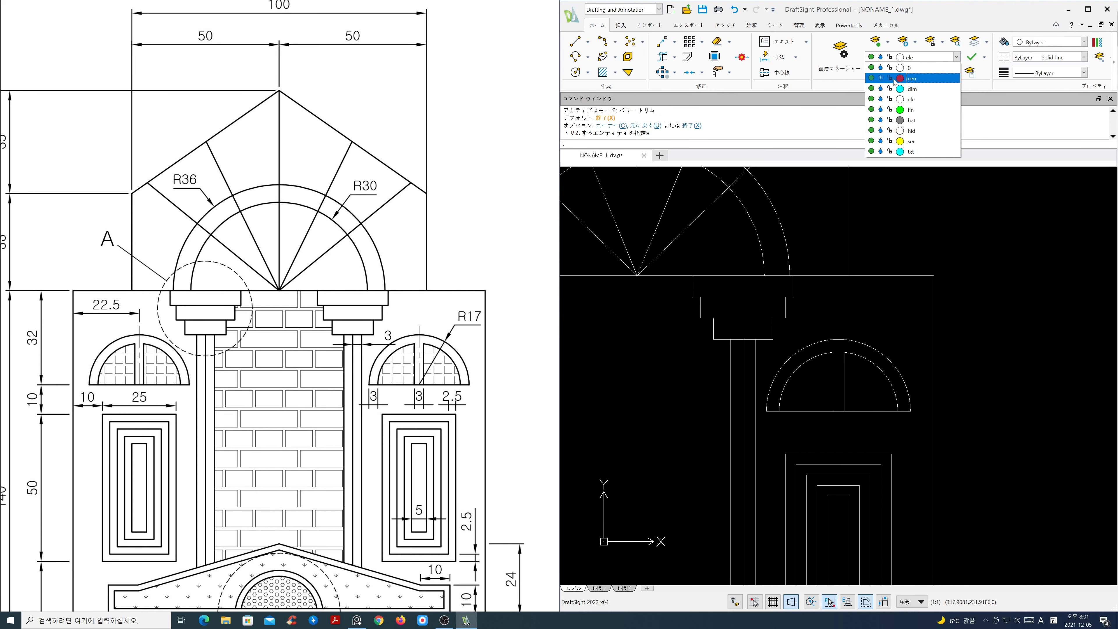
left_click(977, 324)
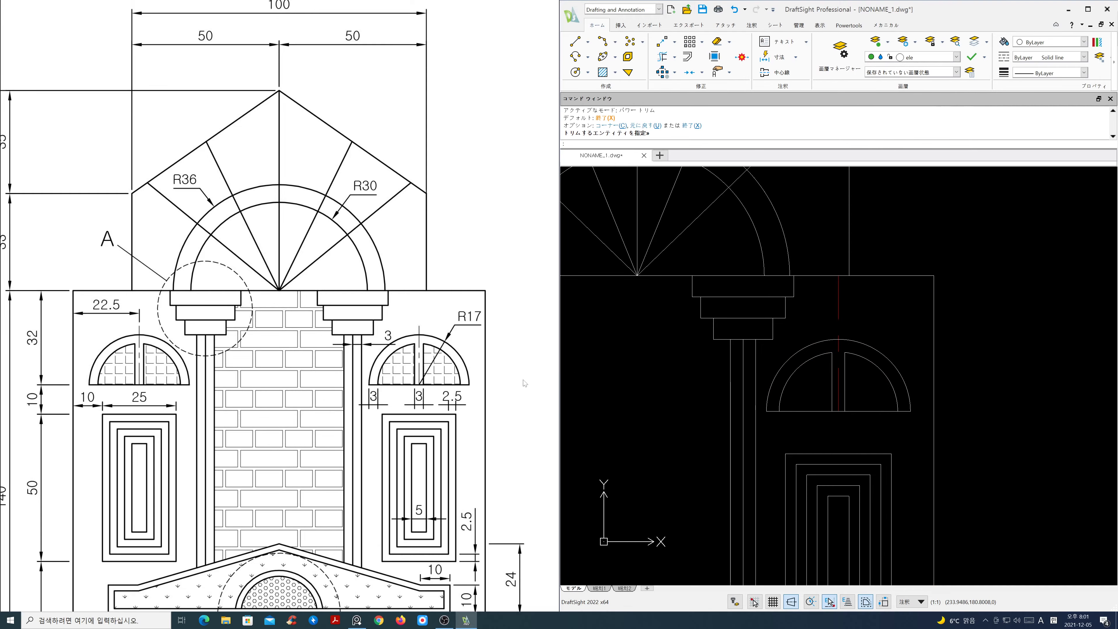
- Mirror the right column, capital, arched window and rectangular window about the vertical axis through the fan's centre, keeping the originals
scroll(393, 377, "down", 2, "ctrl")
scroll(393, 375, "down", 2, "ctrl")
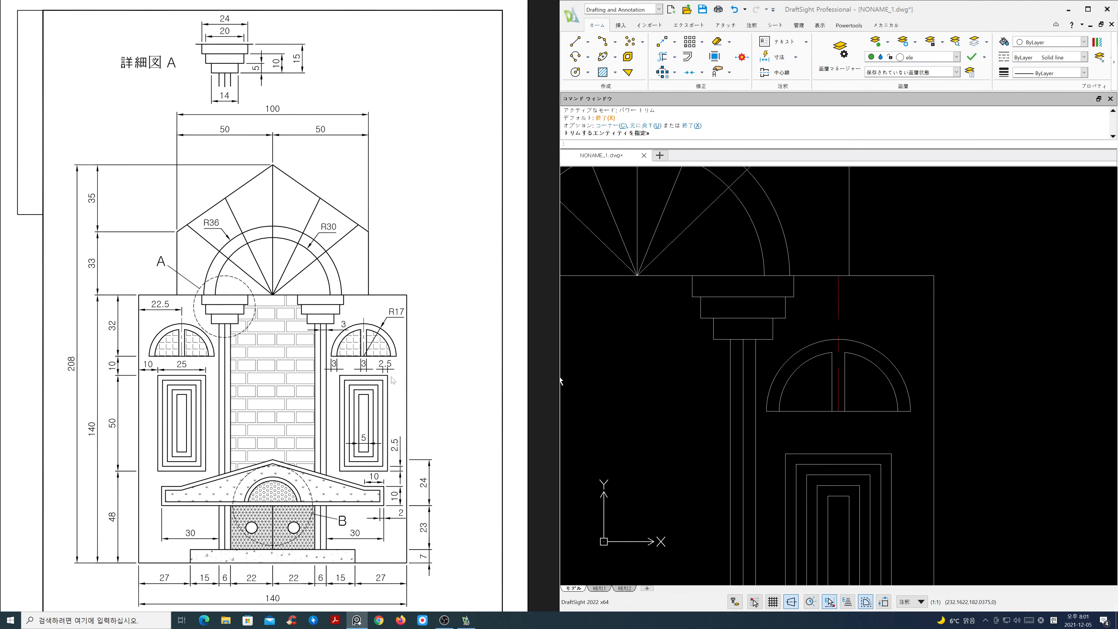
scroll(788, 409, "down", 2)
mouse_move(794, 425)
middle_mouse_down()
mouse_move(911, 382)
mouse_move(958, 327)
middle_mouse_up()
key("Escape")
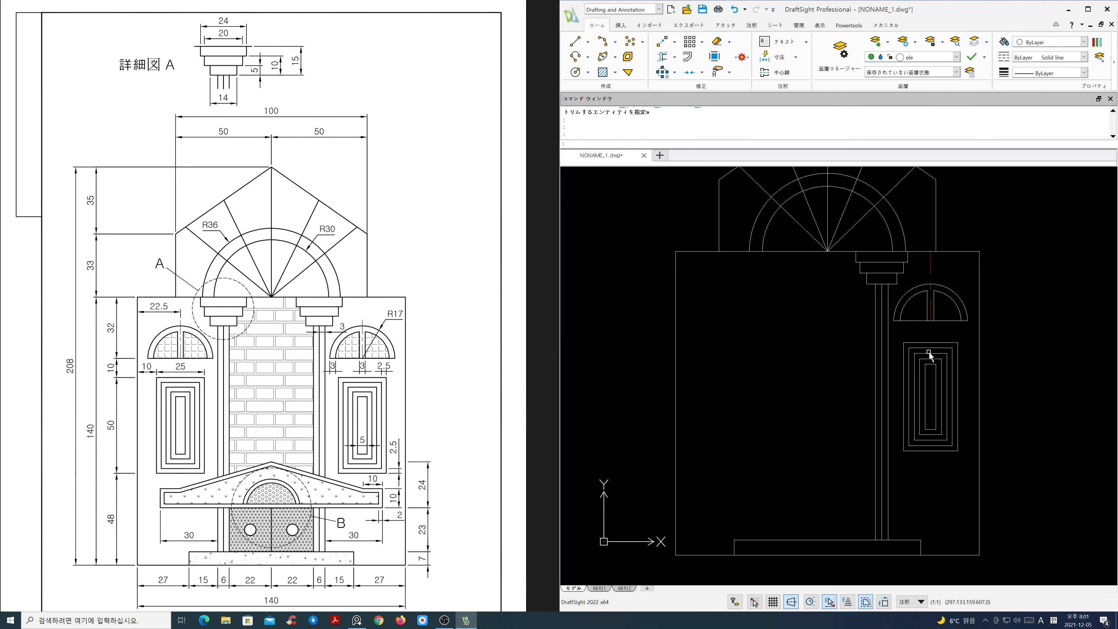
scroll(927, 362, "down", 1)
middle_click_drag(921, 365, 916, 397)
key("Escape")
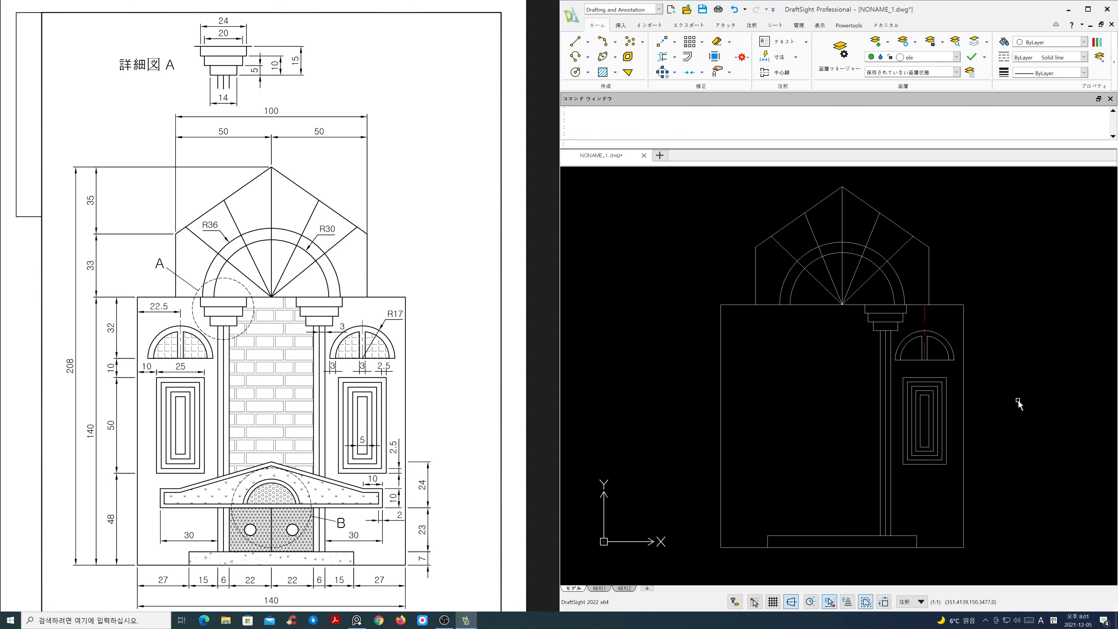
type("mi")
key("Return")
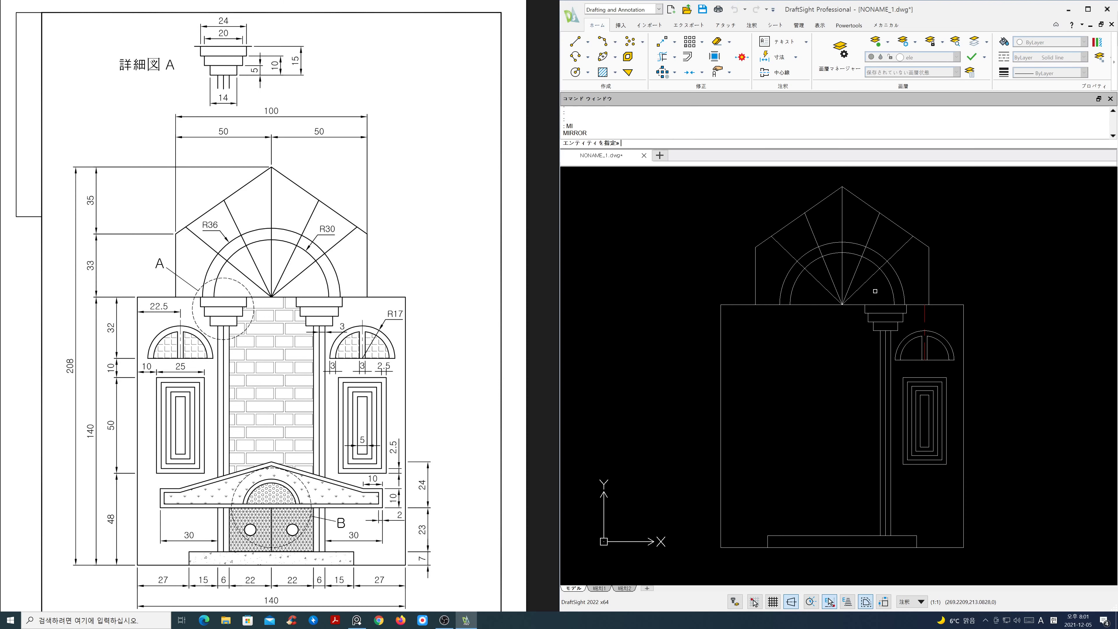
left_click(853, 299)
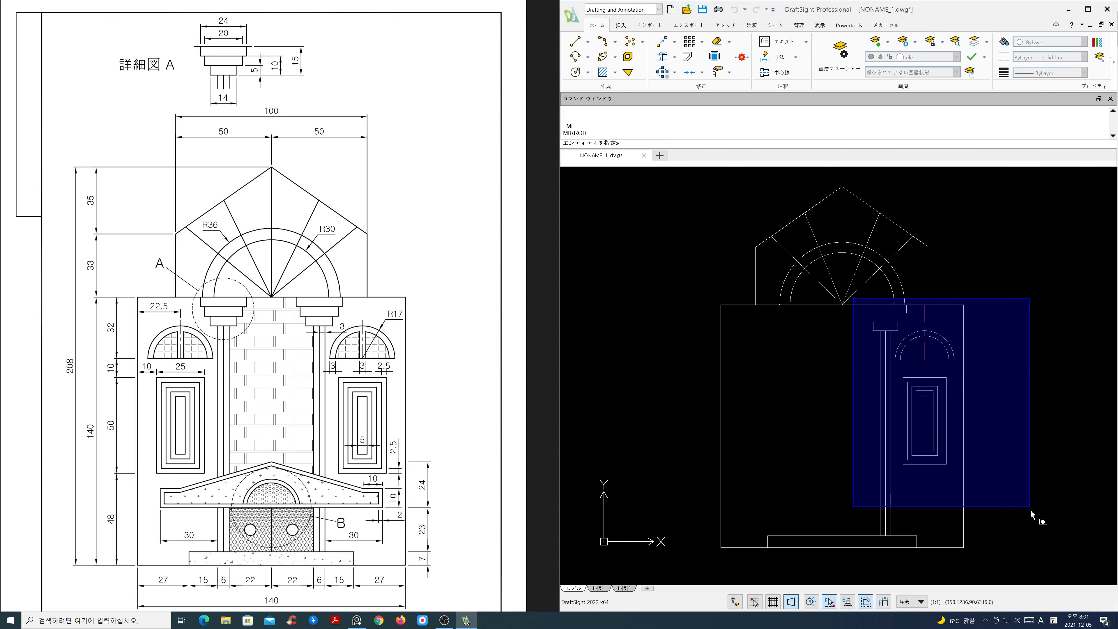
left_click(1036, 544)
key("Return")
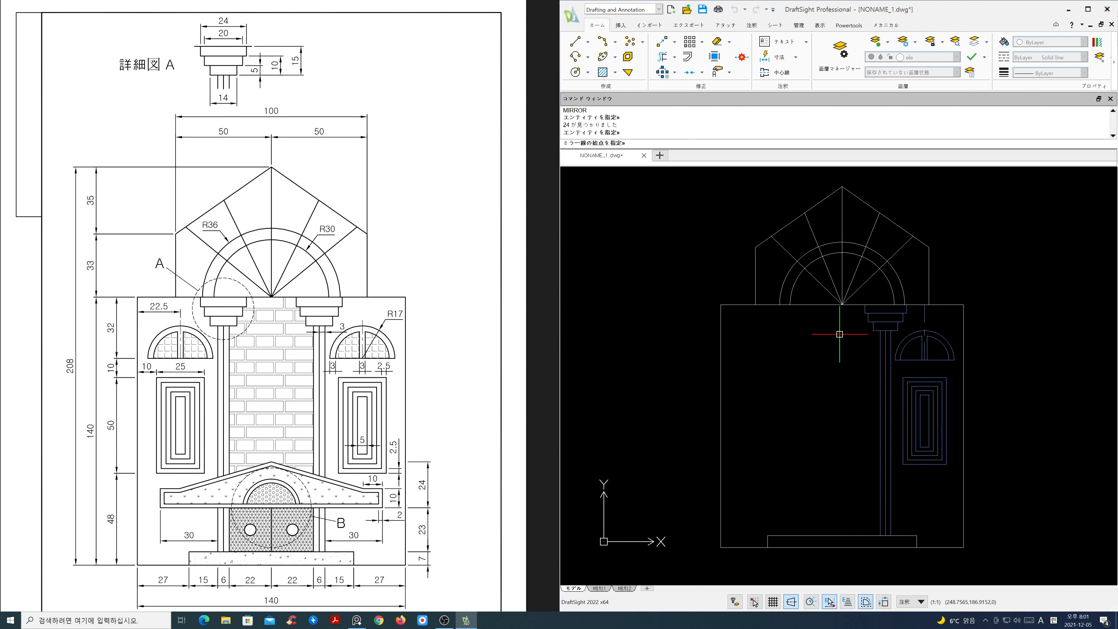
left_click(842, 304)
left_click(848, 431)
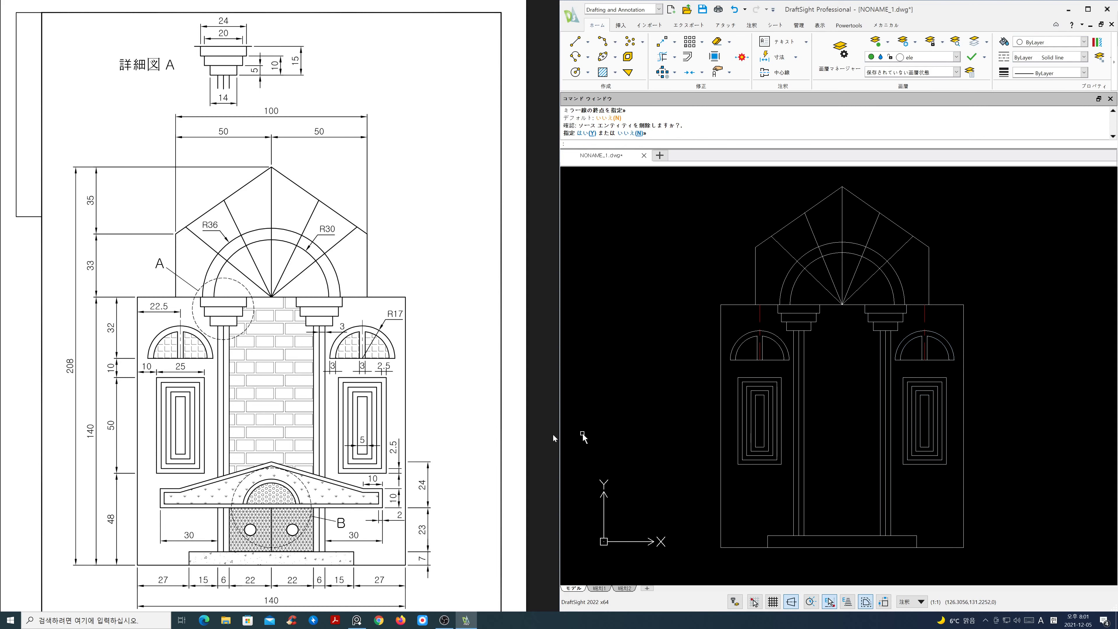
middle_click_drag(353, 508, 360, 399)
scroll(360, 399, "up", 2)
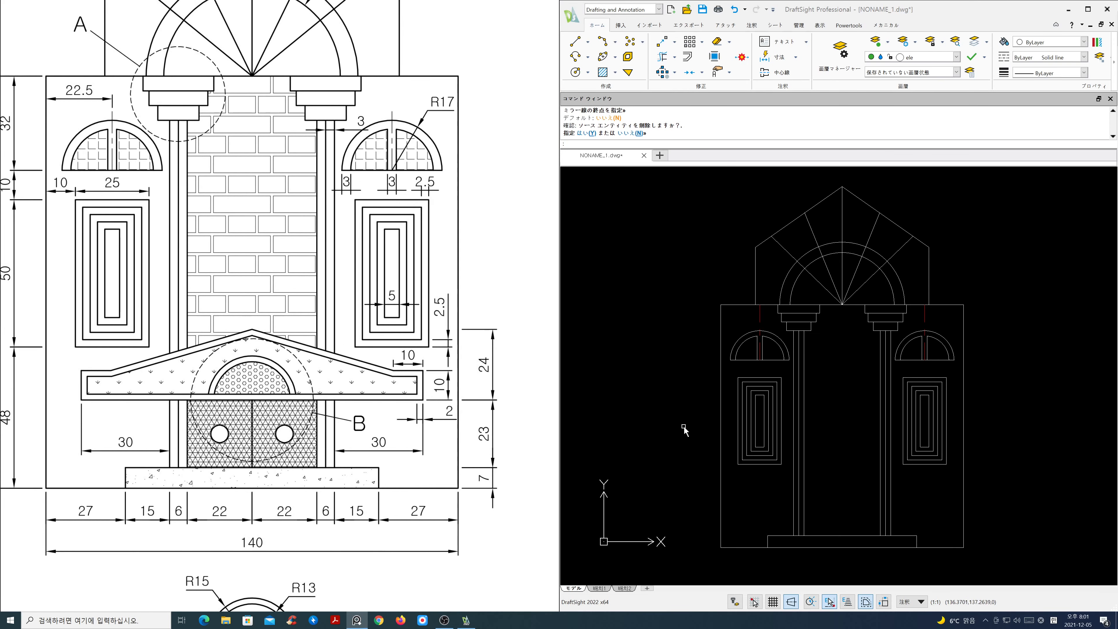
key("Return")
- Make txt the active layer and offset the base step's top line upward by 23
scroll(863, 372, "up", 3)
mouse_move(854, 392)
middle_mouse_down()
mouse_move(821, 435)
mouse_move(821, 412)
mouse_move(825, 439)
middle_mouse_up()
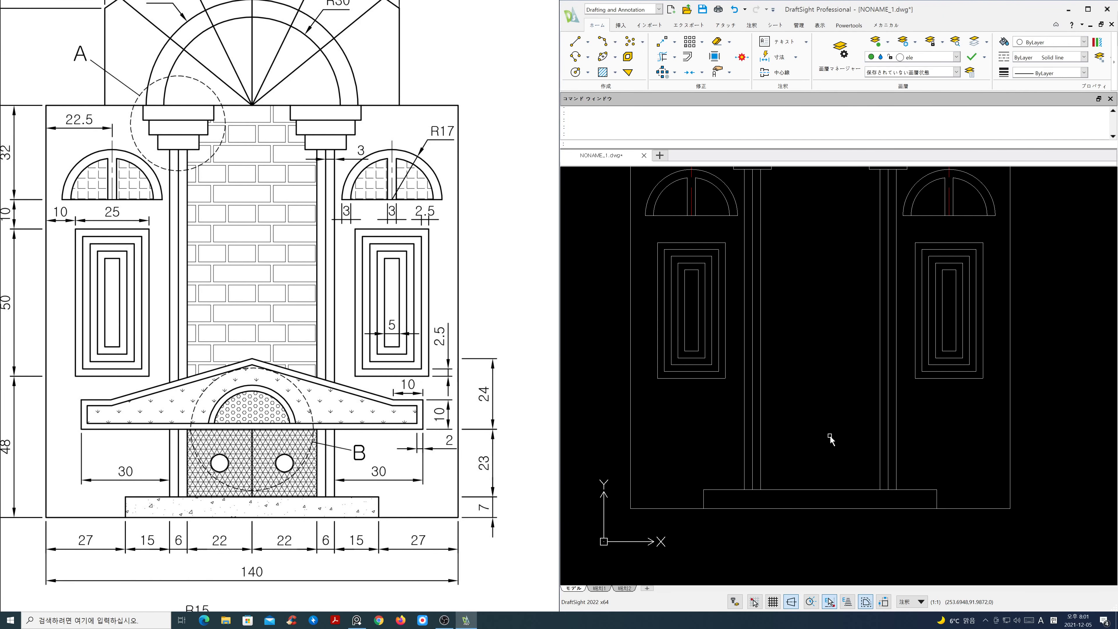
left_click(957, 56)
left_click(934, 155)
key("Return")
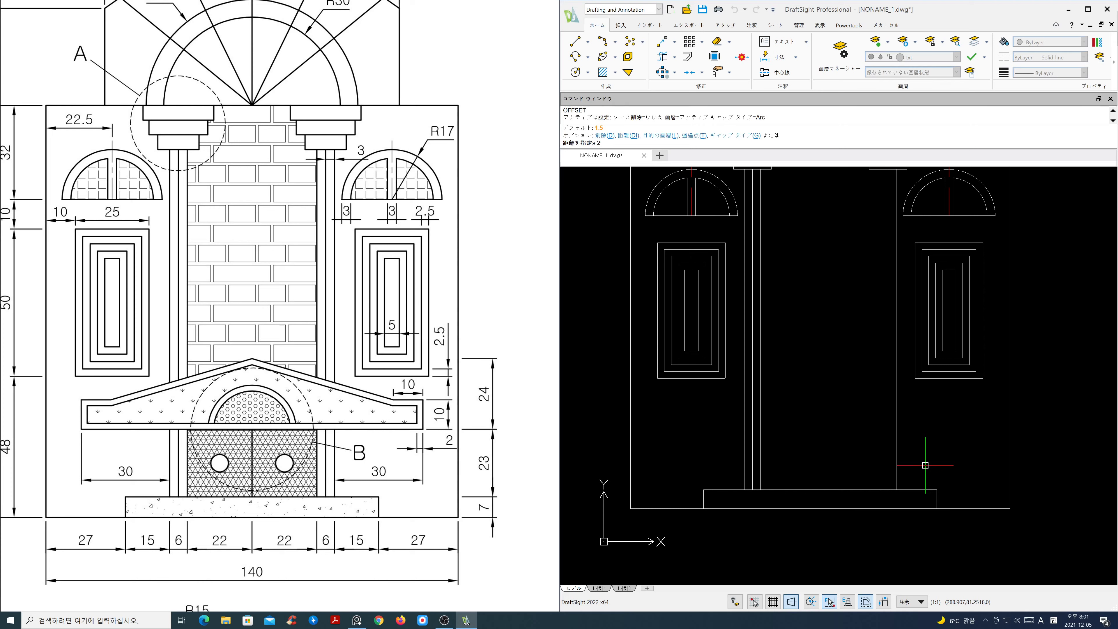
type("23")
key("Return")
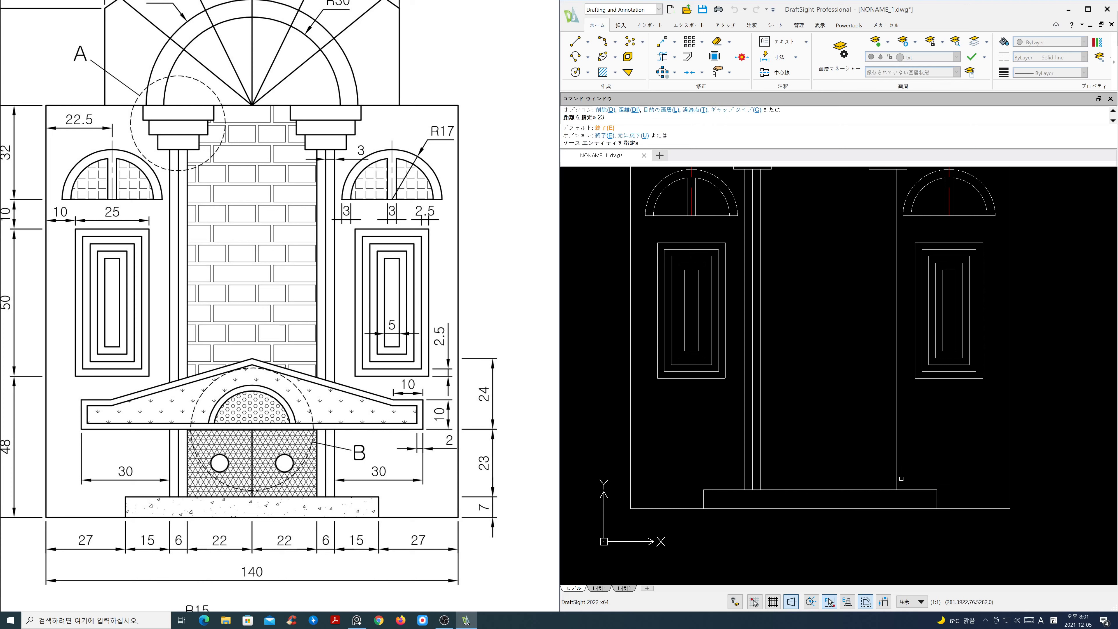
left_click(861, 488)
left_click(852, 465)
key("Return")
- Offset the new line above the base step upward by 24 for the pediment's peak height
key("Return")
type("24")
key("Return")
left_click(844, 426)
left_click(845, 414)
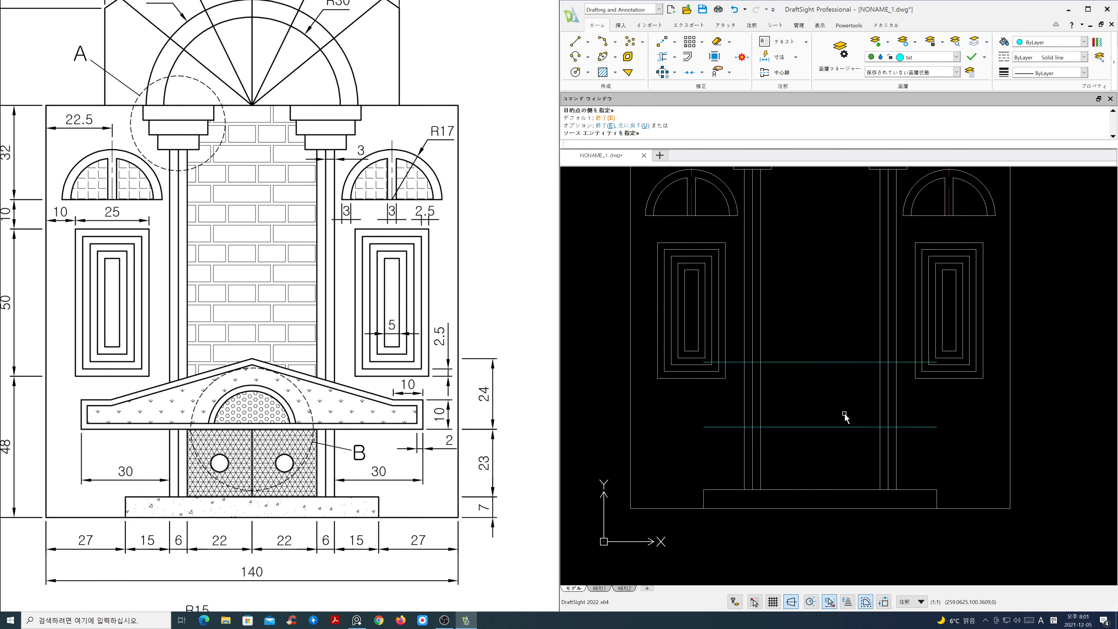
key("Return")
- Offset the outer edge line of each column outward by 30 for the pediment's ends
key("Return")
type("3")
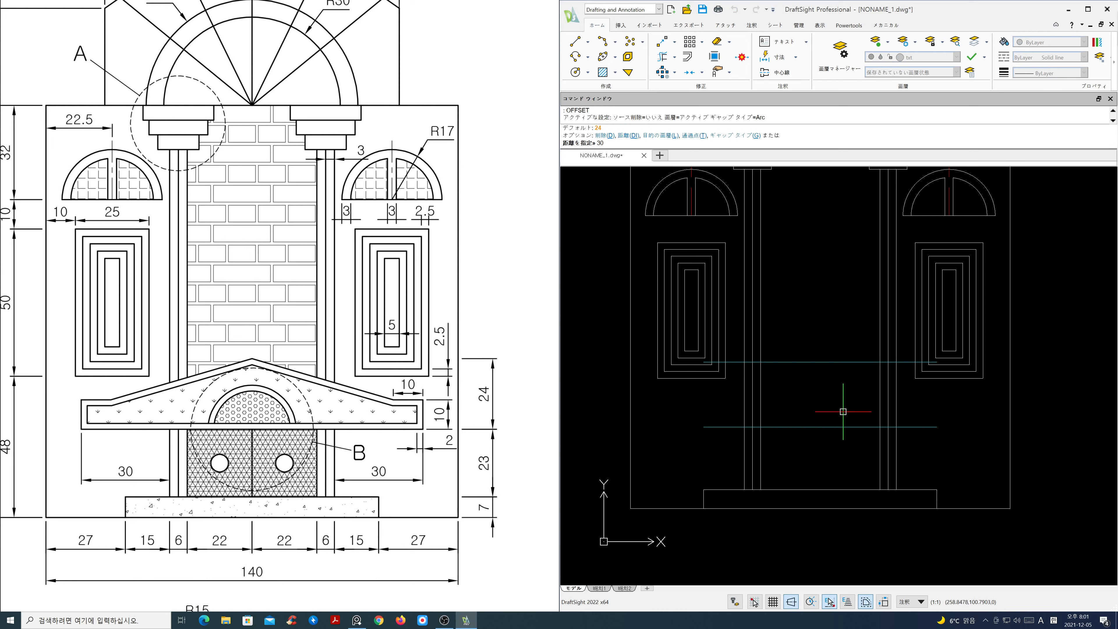
type("0")
key("Return")
left_click(744, 452)
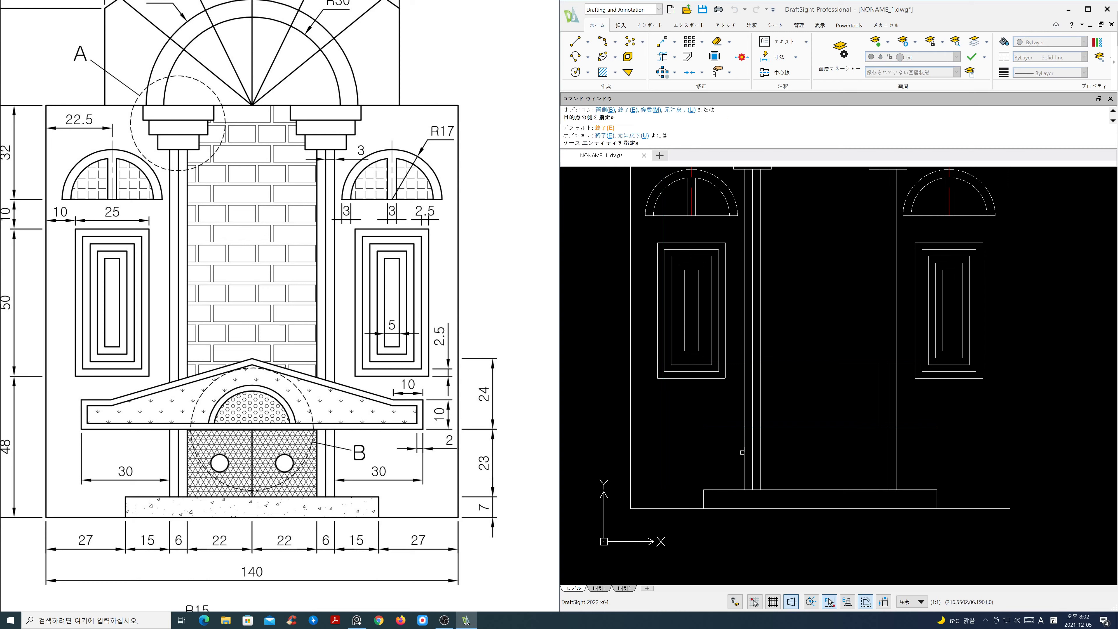
left_click(899, 460)
left_click(921, 458)
key("Return")
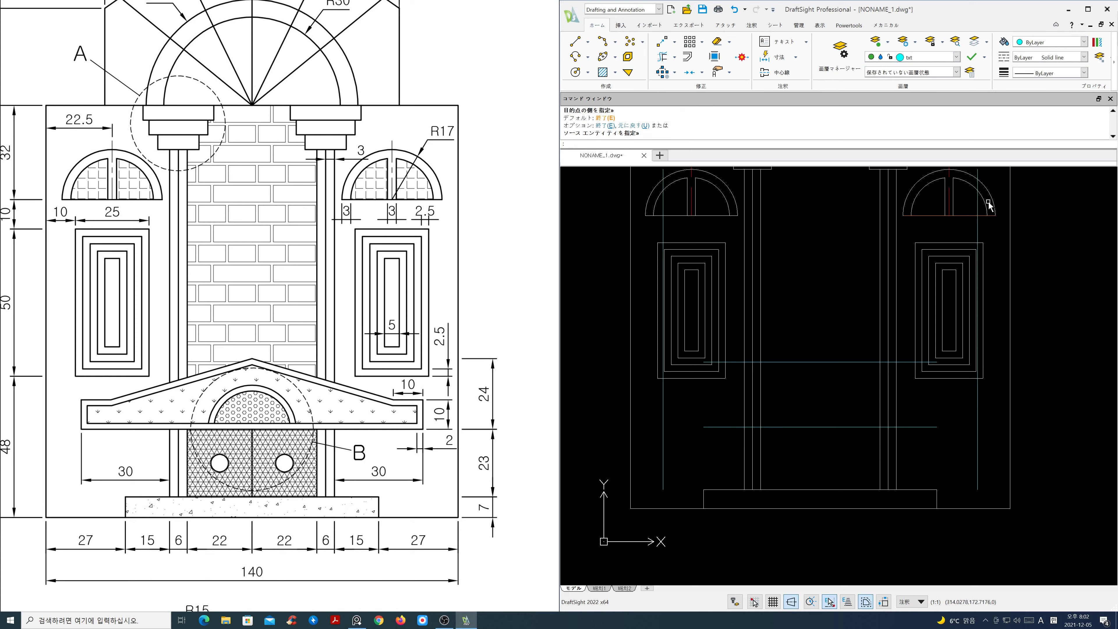
- Freeze the ele and cen layers so only the pediment construction lines stay displayed
left_click(956, 57)
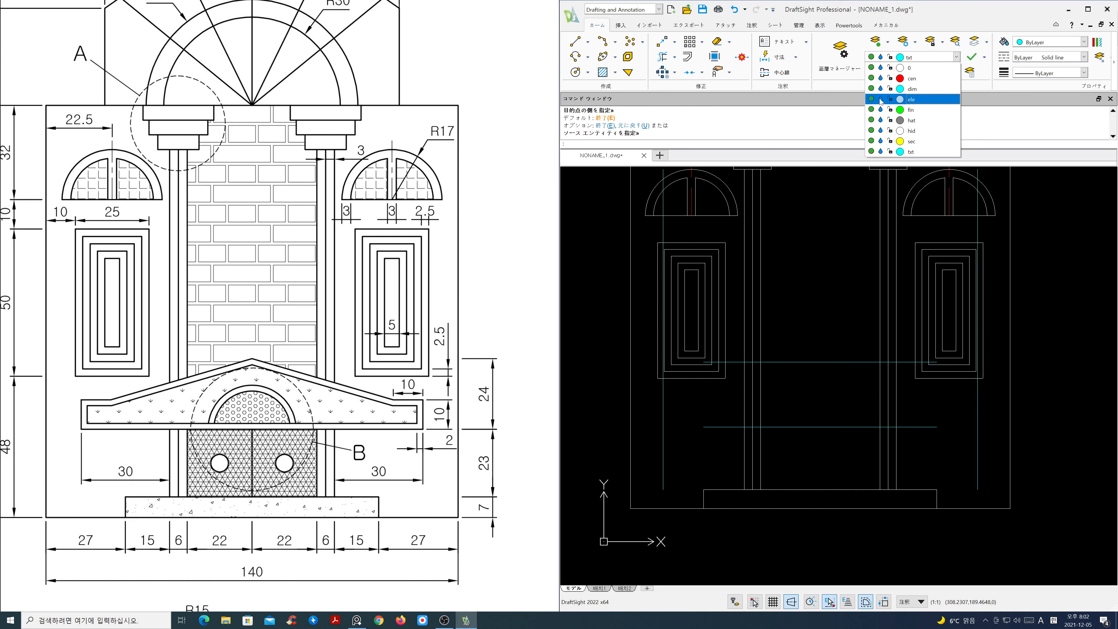
left_click(881, 110)
left_click(812, 262)
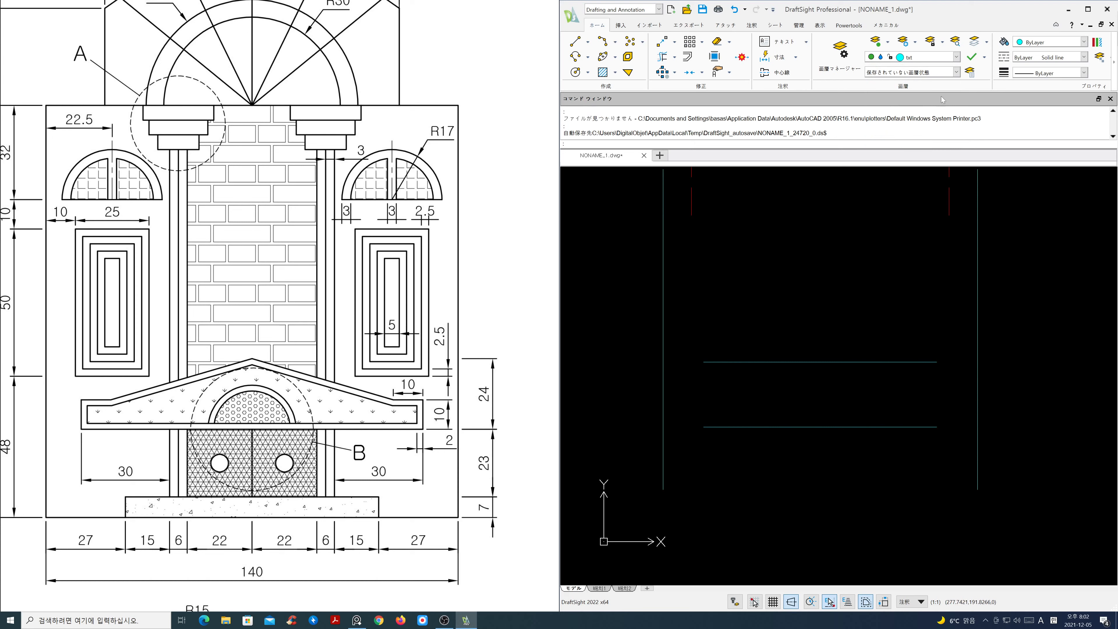
left_click(957, 57)
left_click(881, 78)
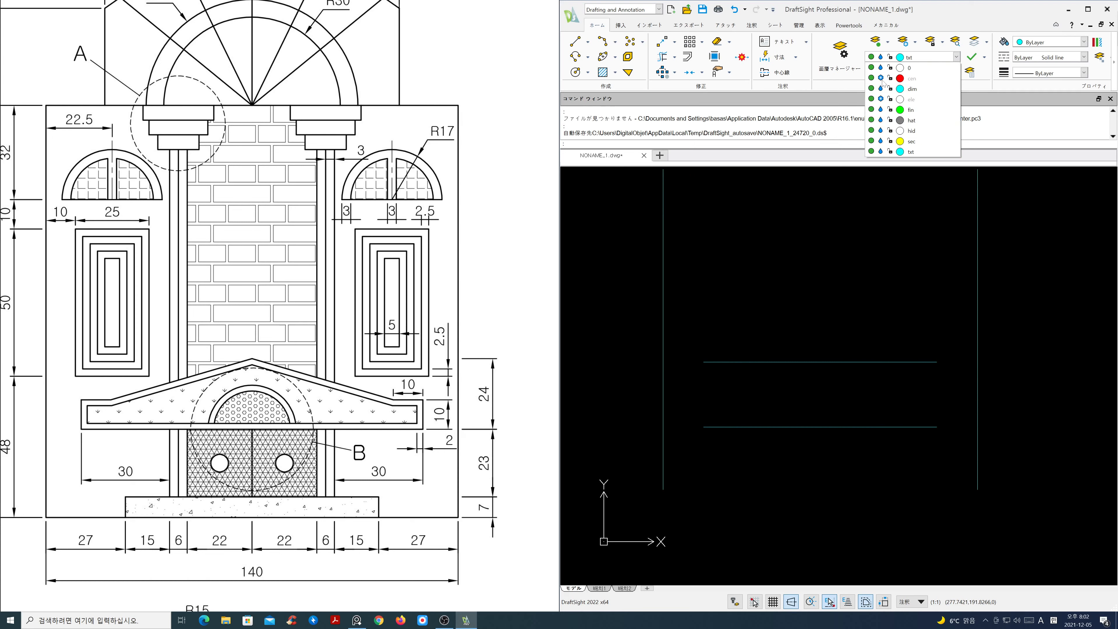
left_click(785, 243)
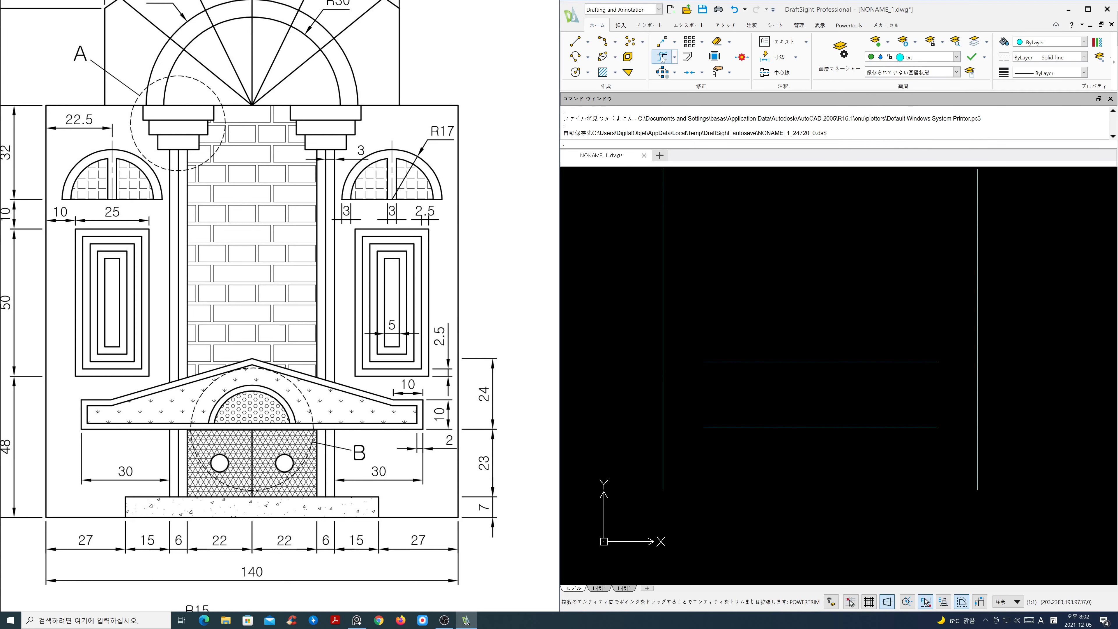
- Corner-trim the two horizontal and two vertical construction lines into a closed rectangle
left_click(663, 73)
type("c")
key("Return")
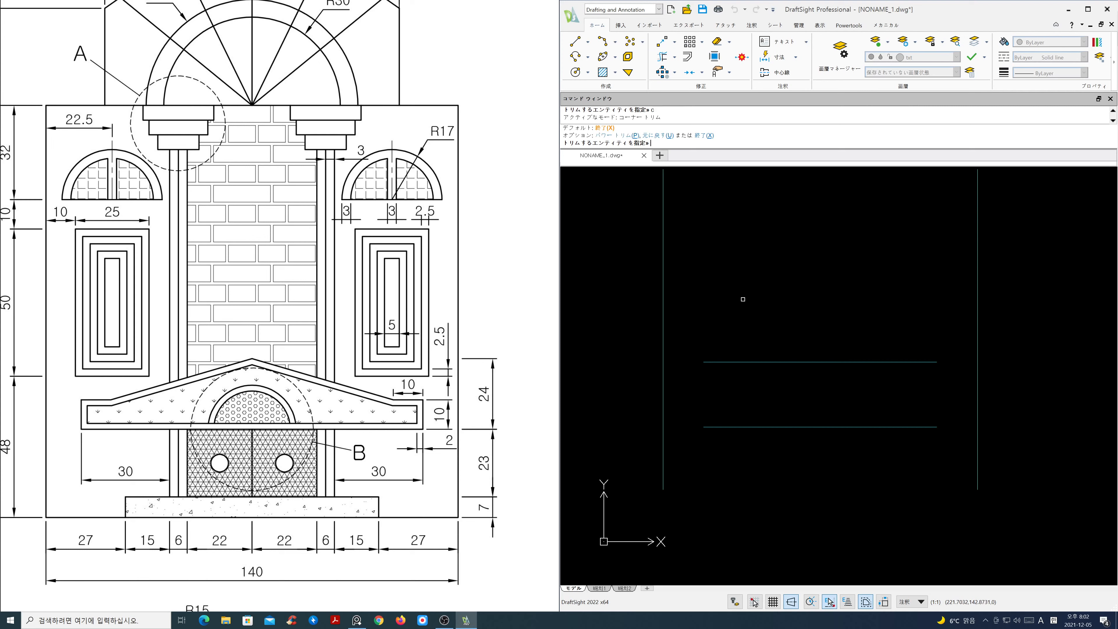
left_click(709, 361)
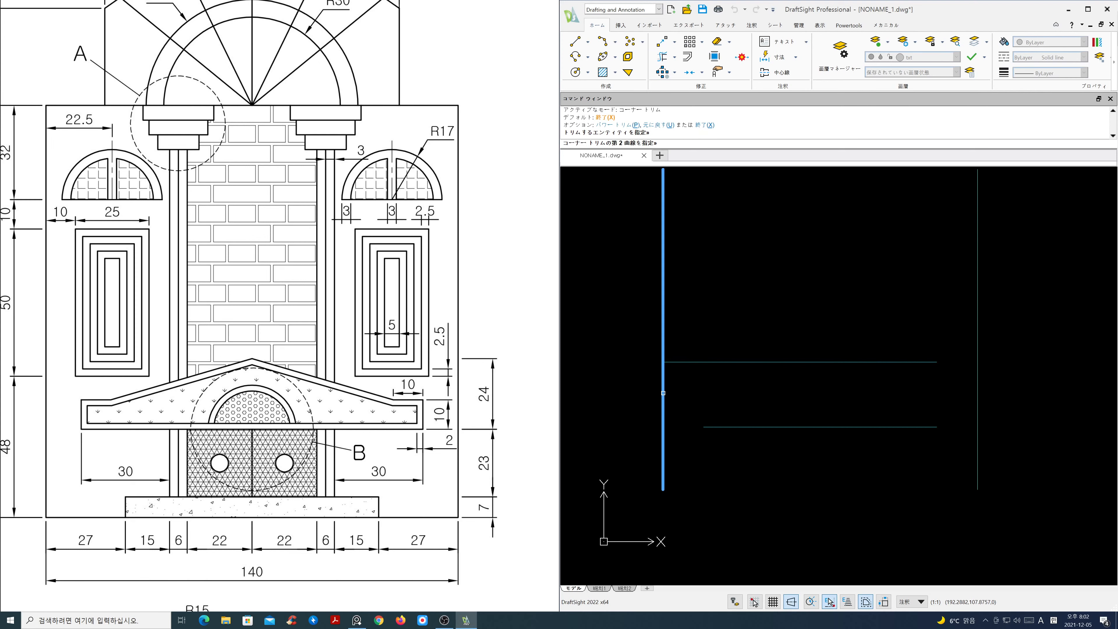
left_click(664, 396)
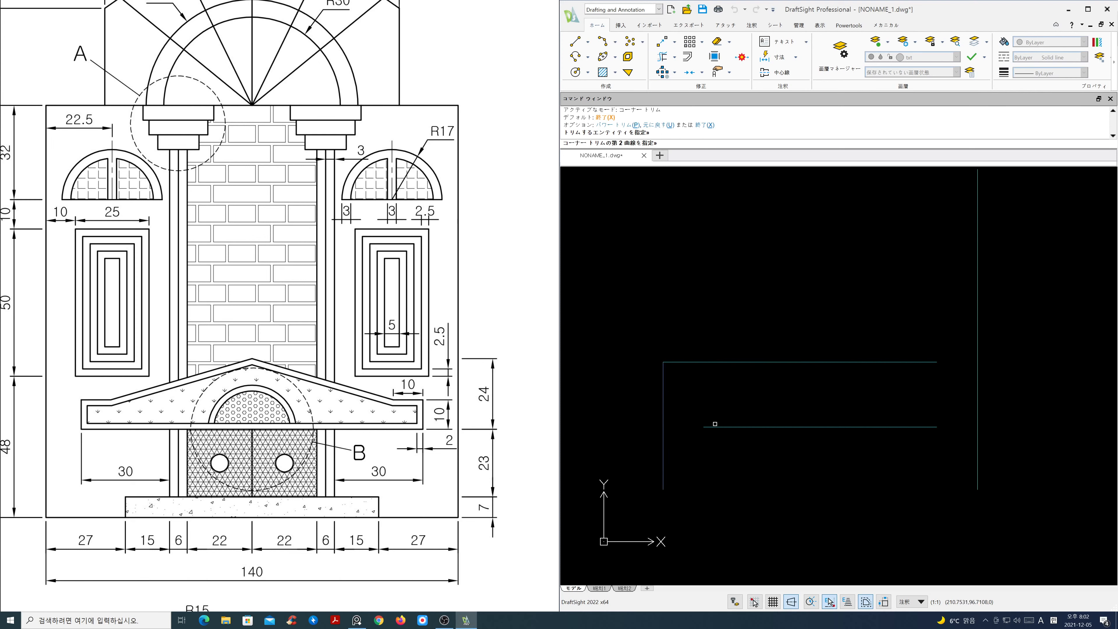
left_click(778, 427)
left_click(662, 413)
left_click(925, 427)
left_click(977, 404)
left_click(978, 398)
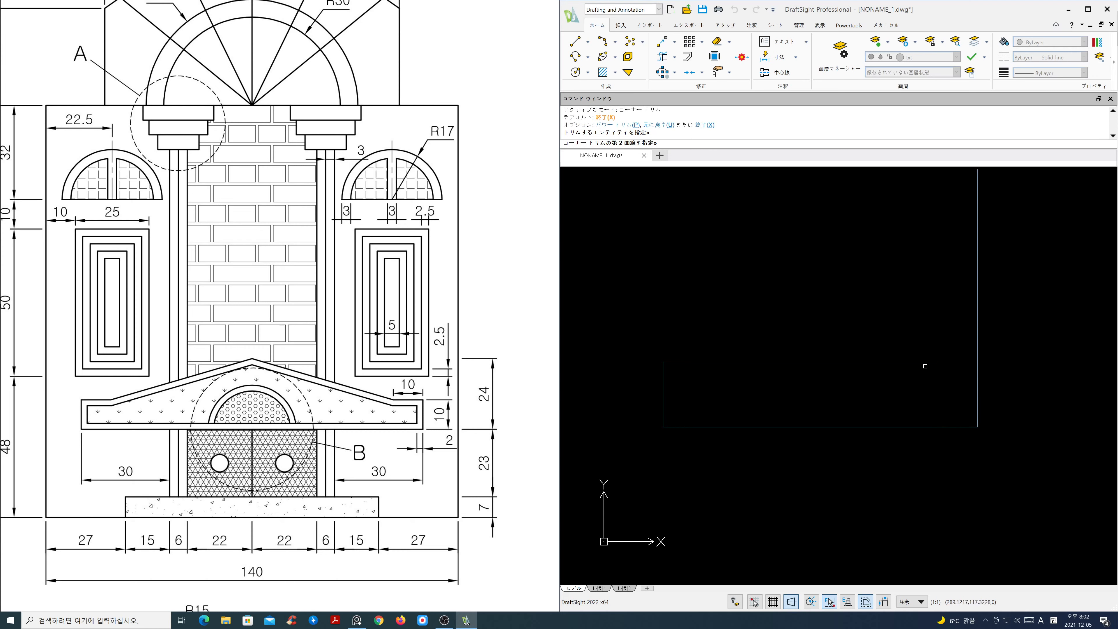
left_click(924, 364)
key("Return")
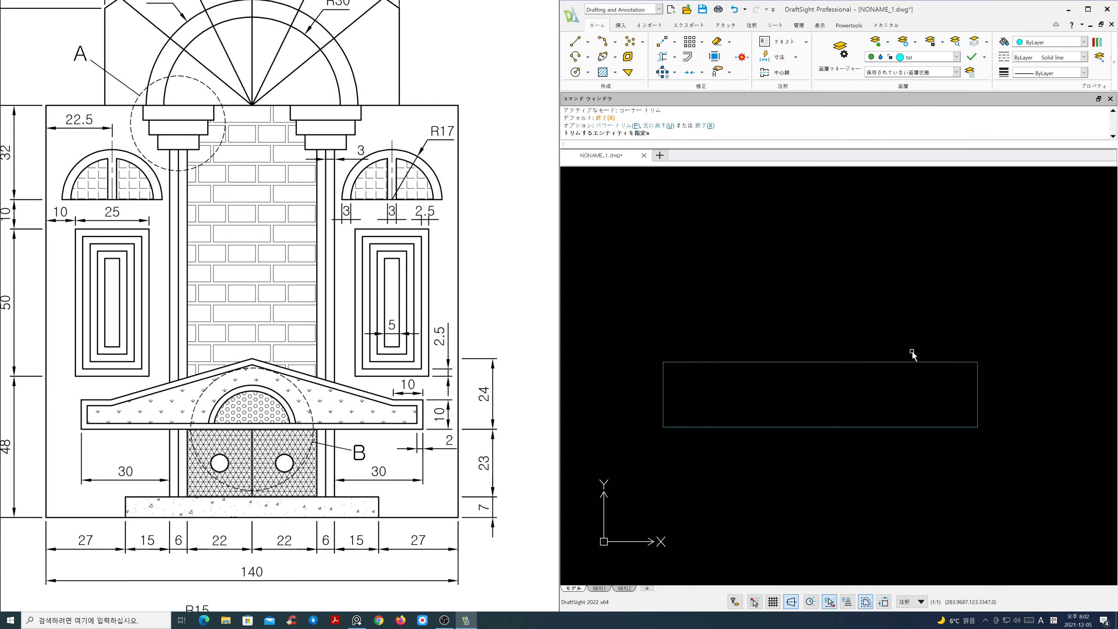
- Offset the rectangle's two sides inward and its bottom edge upward by 10
type("o")
key("Return")
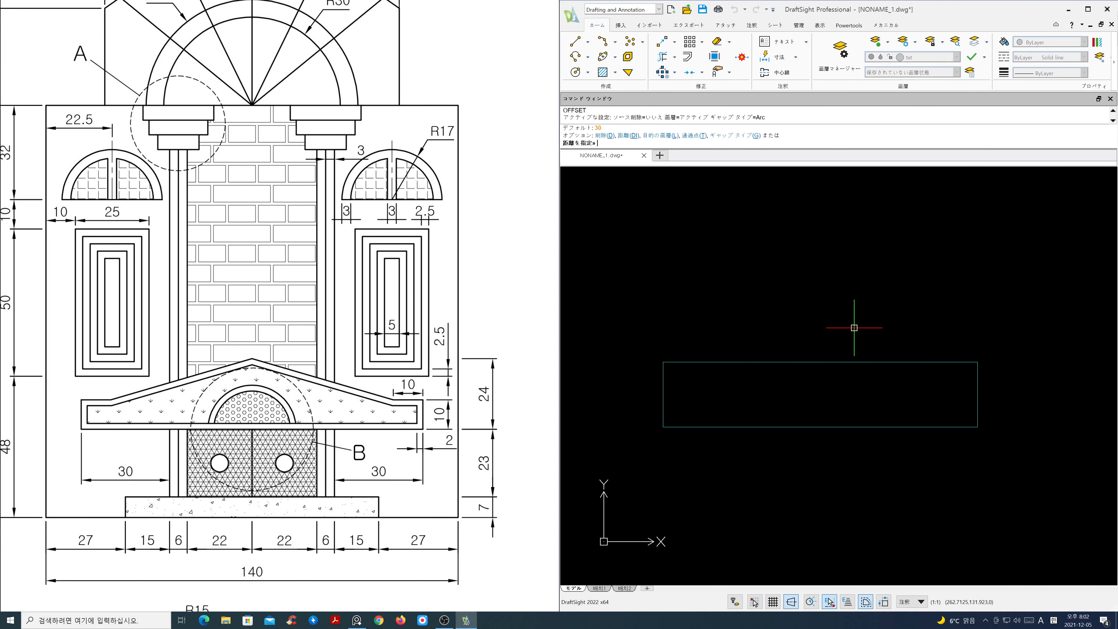
key("Return")
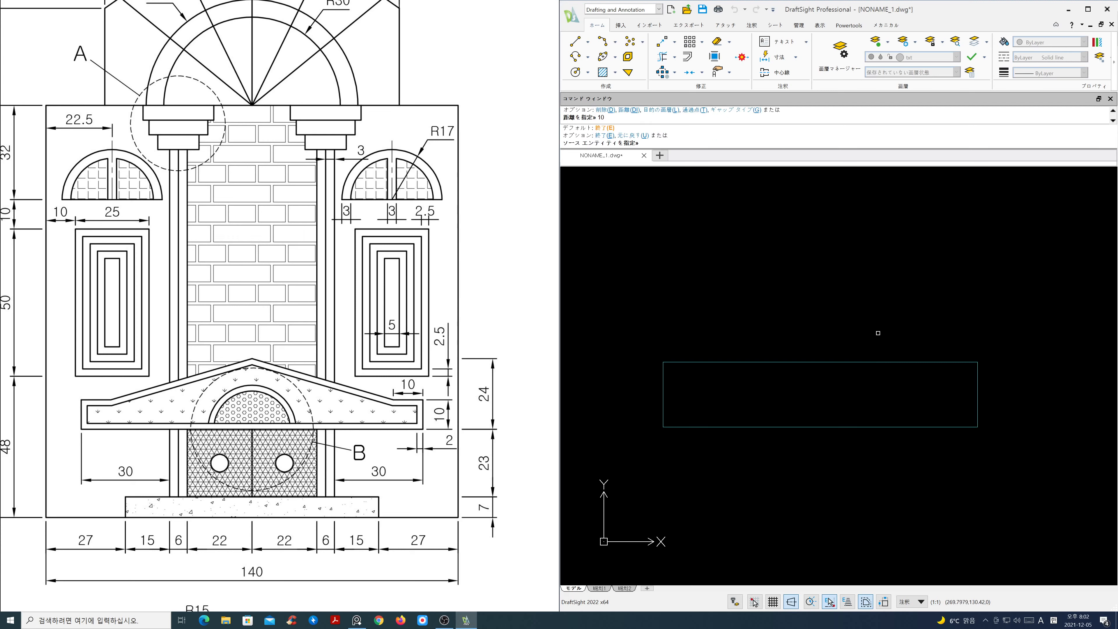
left_click(977, 379)
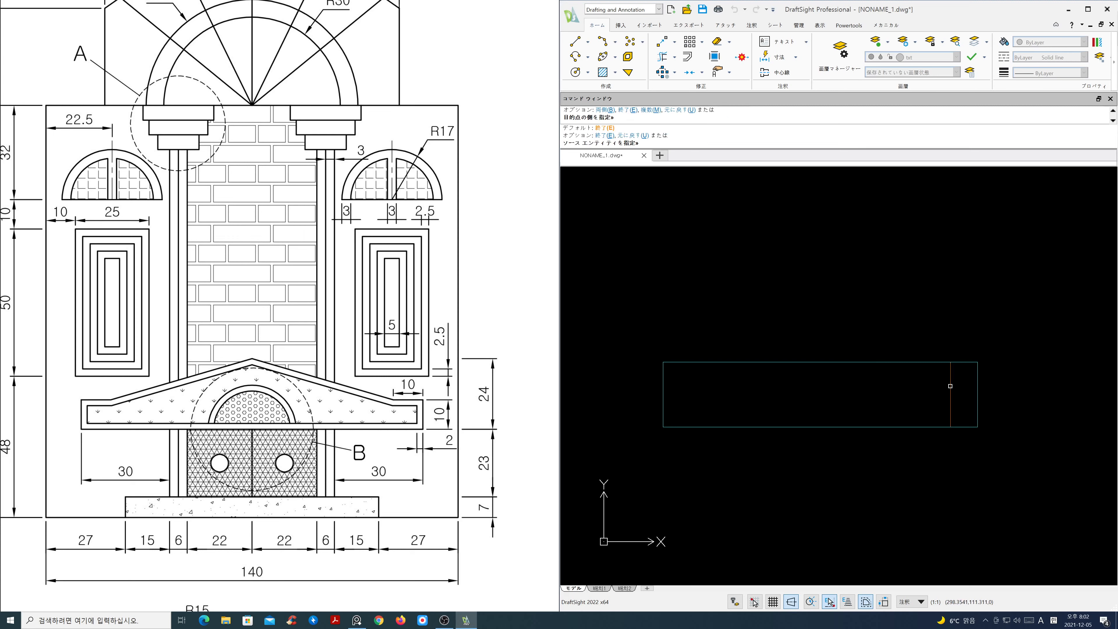
left_click(961, 427)
left_click(725, 377)
left_click(664, 385)
left_click(719, 388)
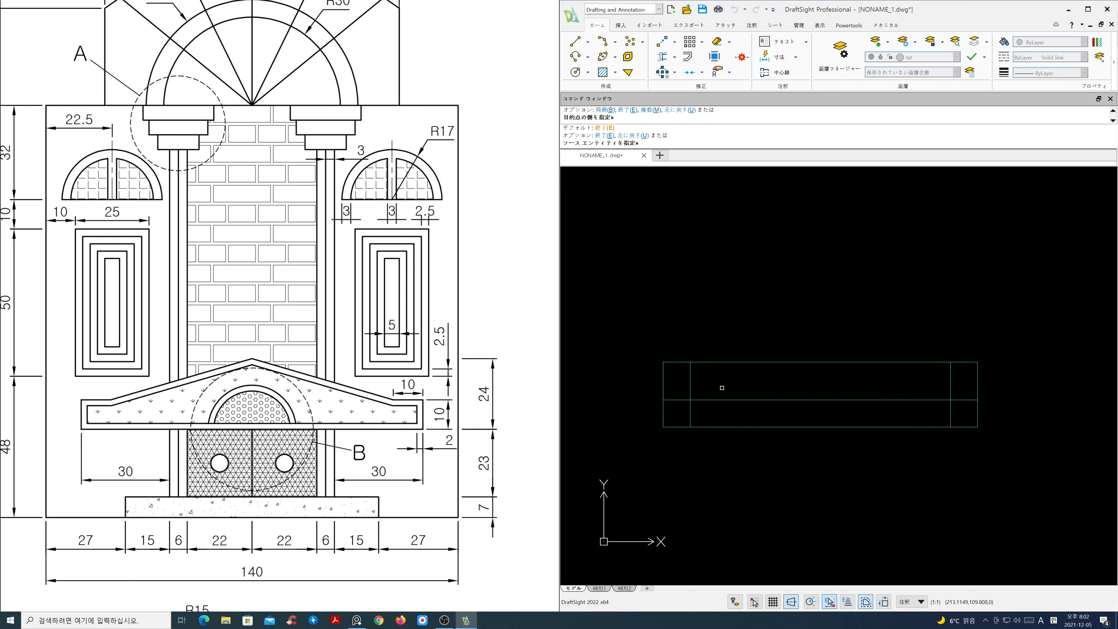
key("Return")
- Draw the pediment slopes between the two inner offset intersections through the top edge's midpoint, with ortho off
type("l")
key("Return")
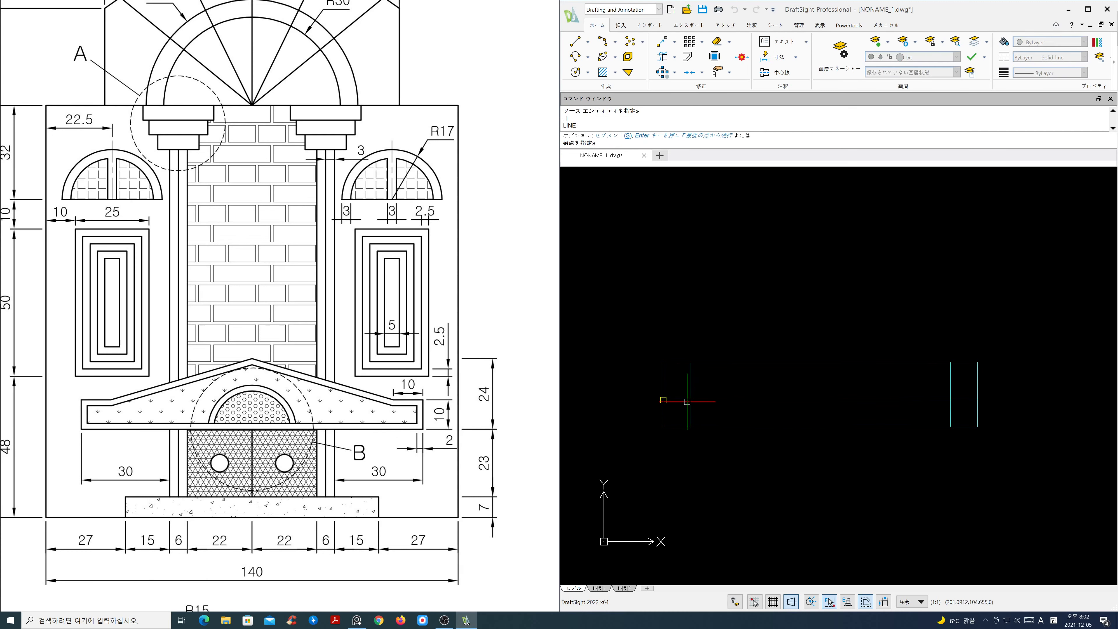
left_click(689, 400)
key("F7")
key("F7")
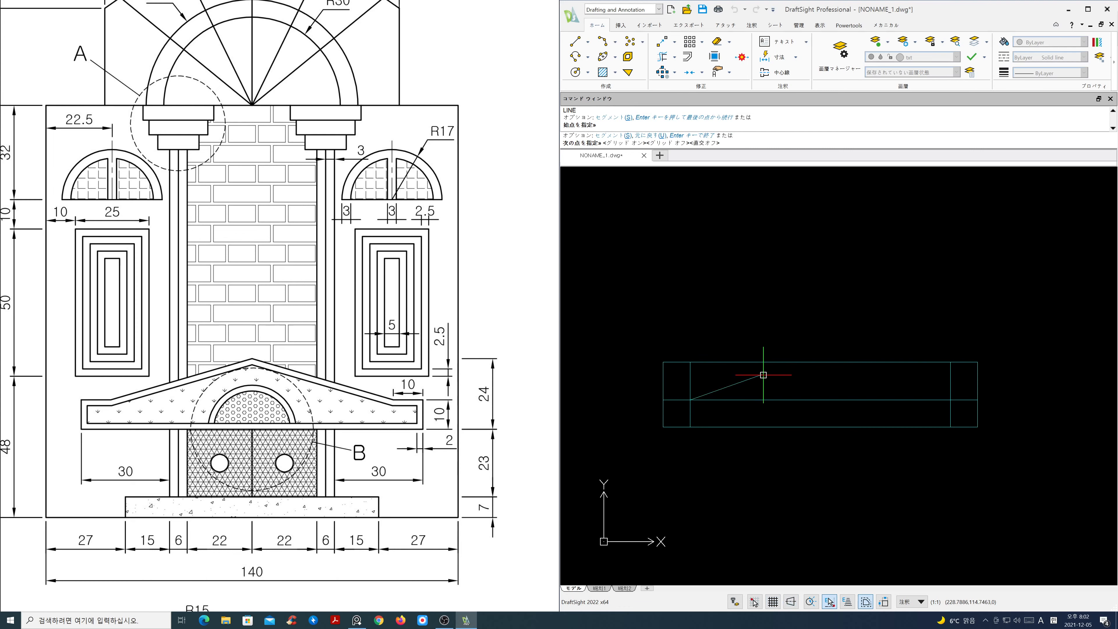
right_click(766, 375, "shift")
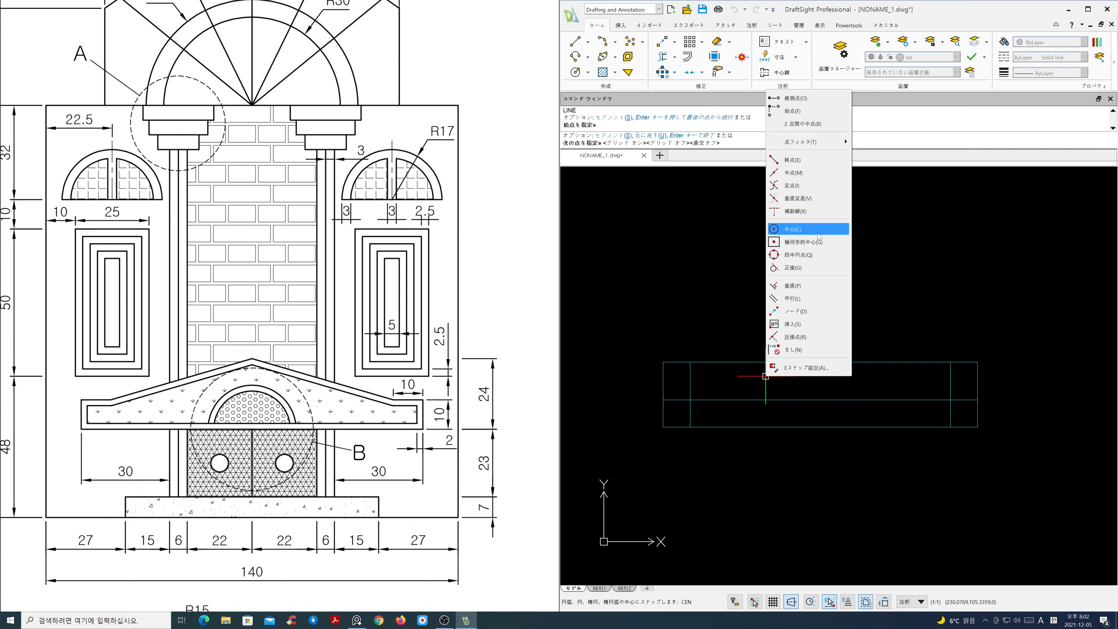
left_click(793, 173)
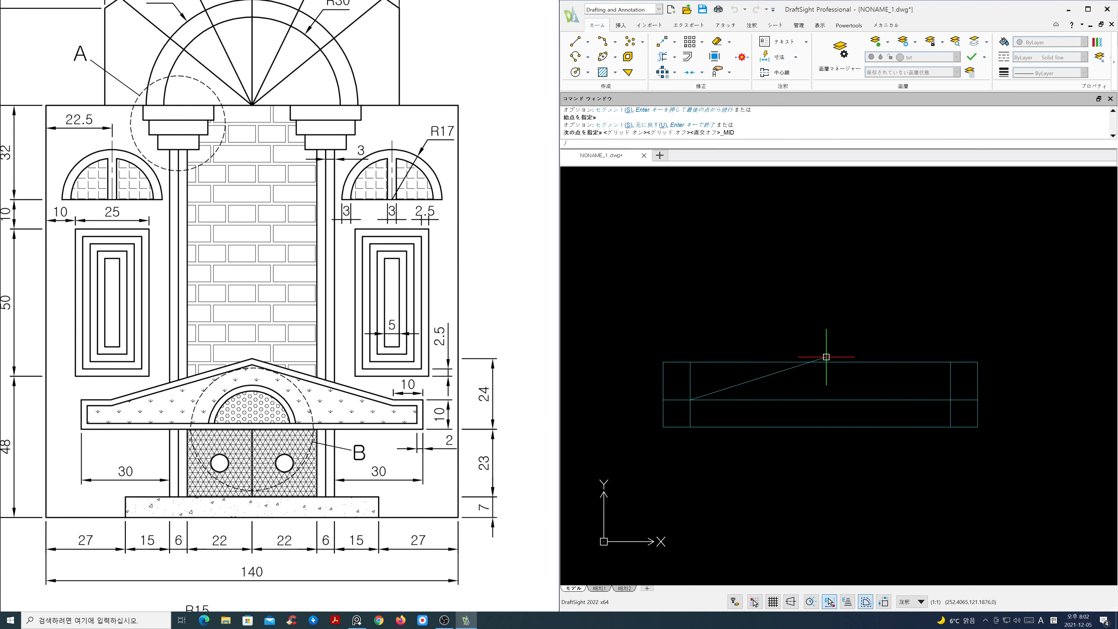
left_click(822, 360)
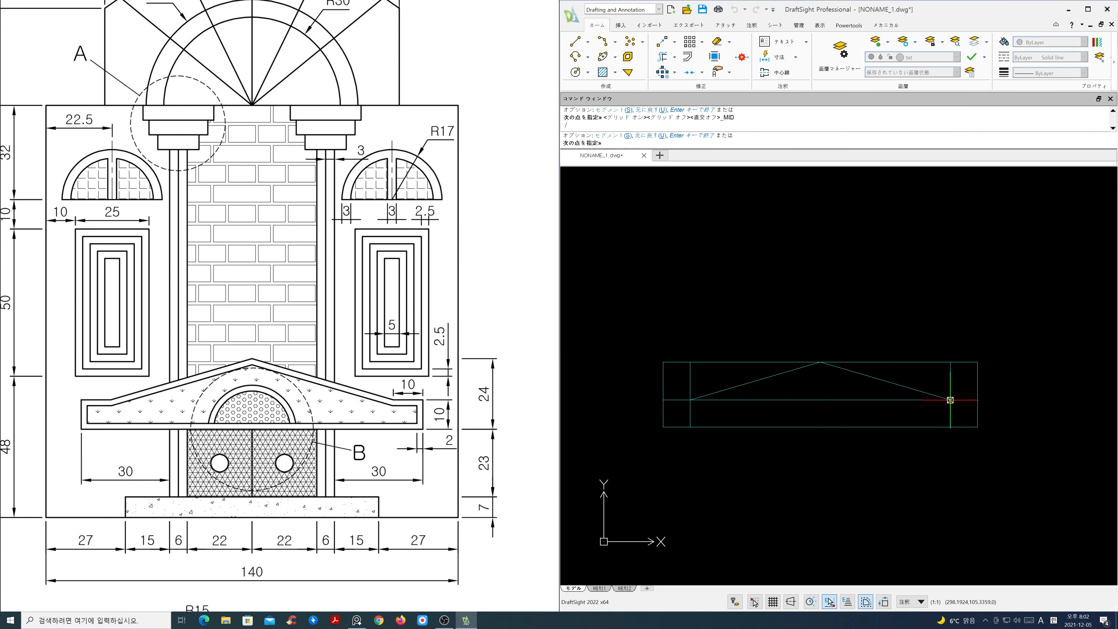
left_click(949, 400)
key("Return")
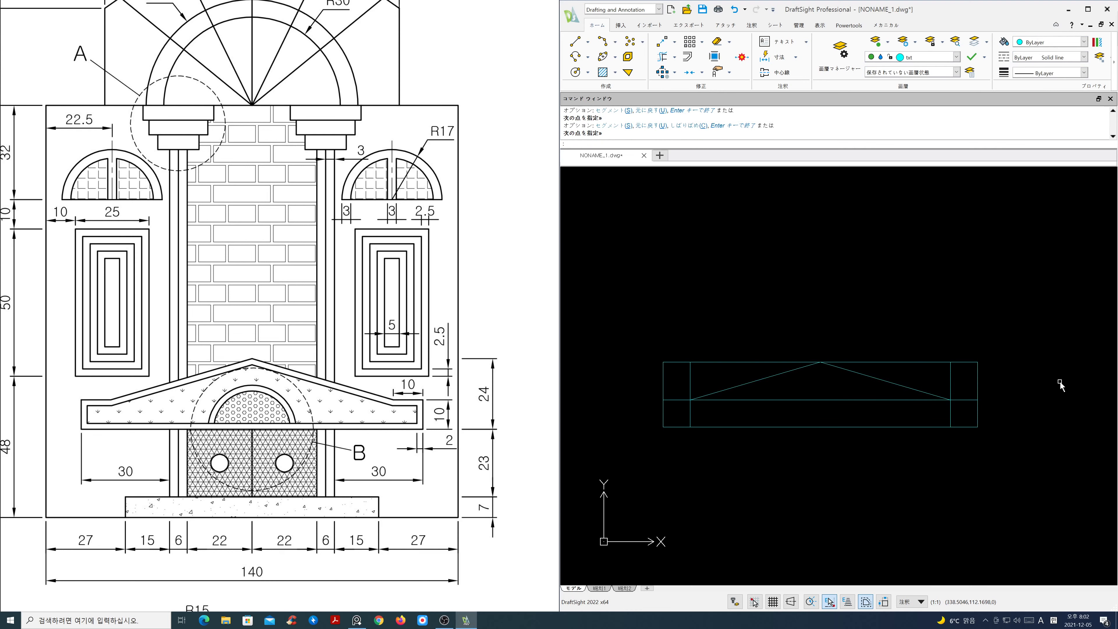
- Delete the rectangle's top edge and the two inner vertical offset lines of the pediment construction
type("e")
key("Return")
left_click_drag(957, 382, 853, 346)
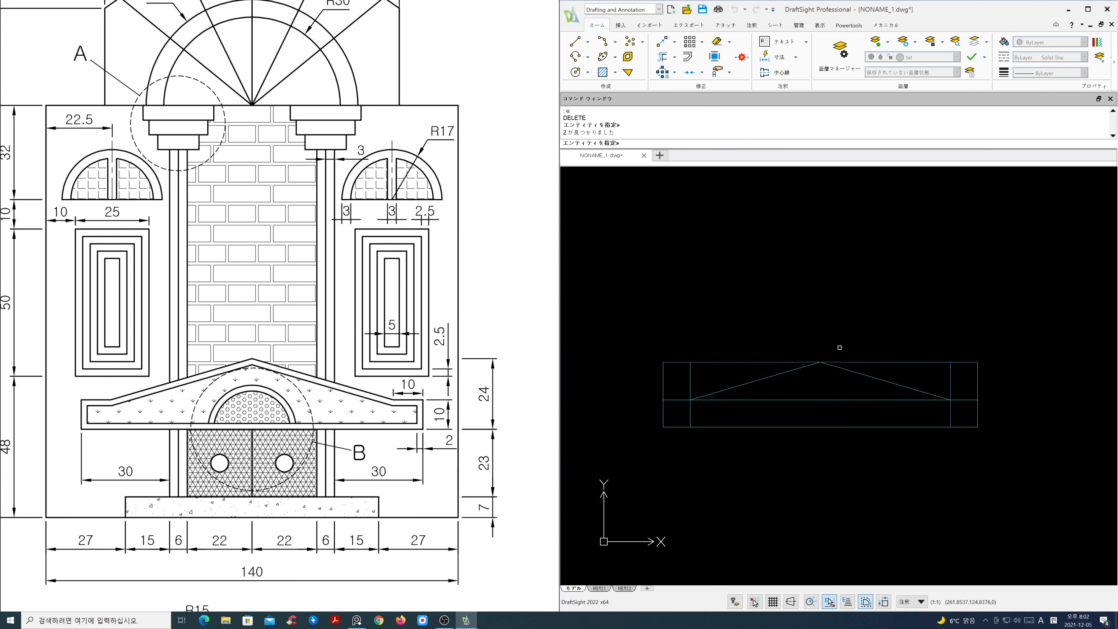
left_click_drag(698, 373, 684, 353)
key("Return")
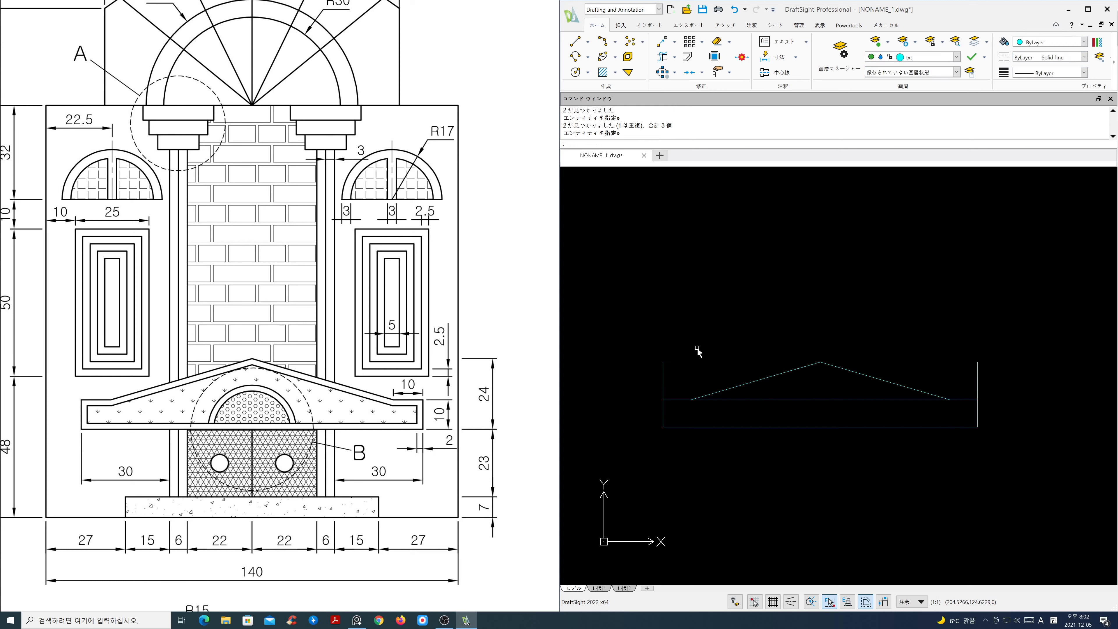
- Power-trim the side lines above the pediment's shoulders and the horizontal line between the two slopes
left_click(662, 72)
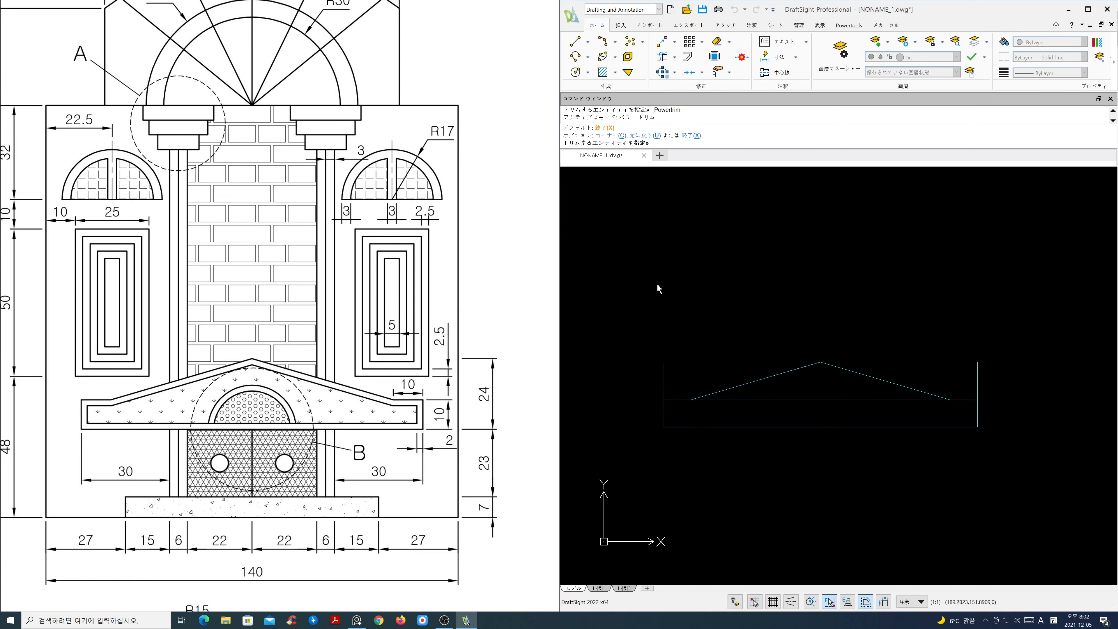
left_click_drag(688, 379, 658, 382)
left_click_drag(756, 415, 802, 392)
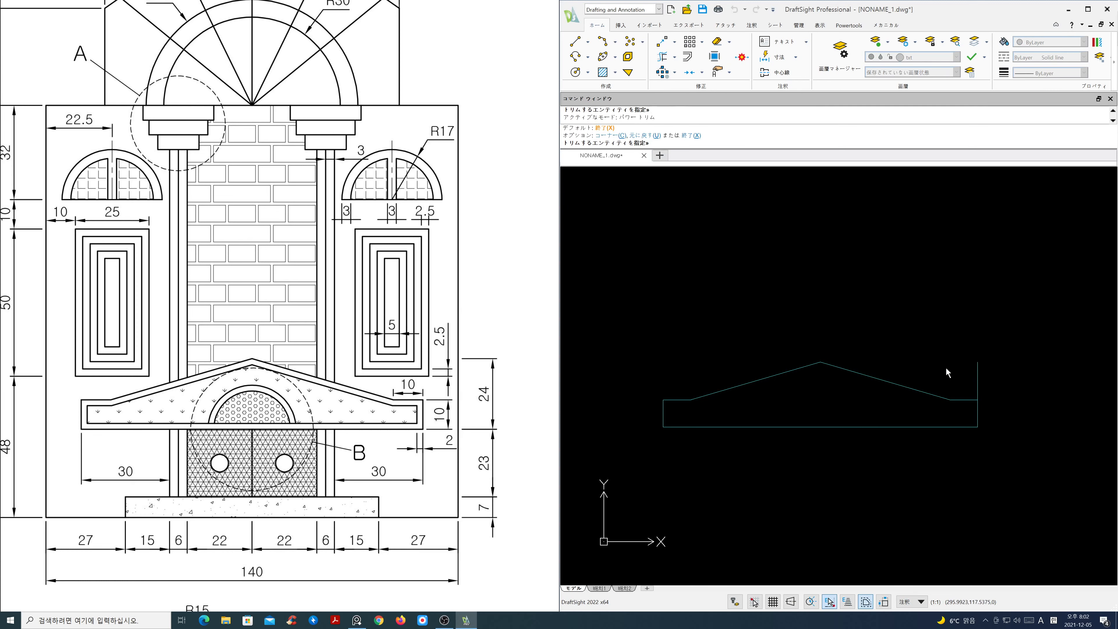
left_click_drag(948, 372, 1011, 395)
key("Return")
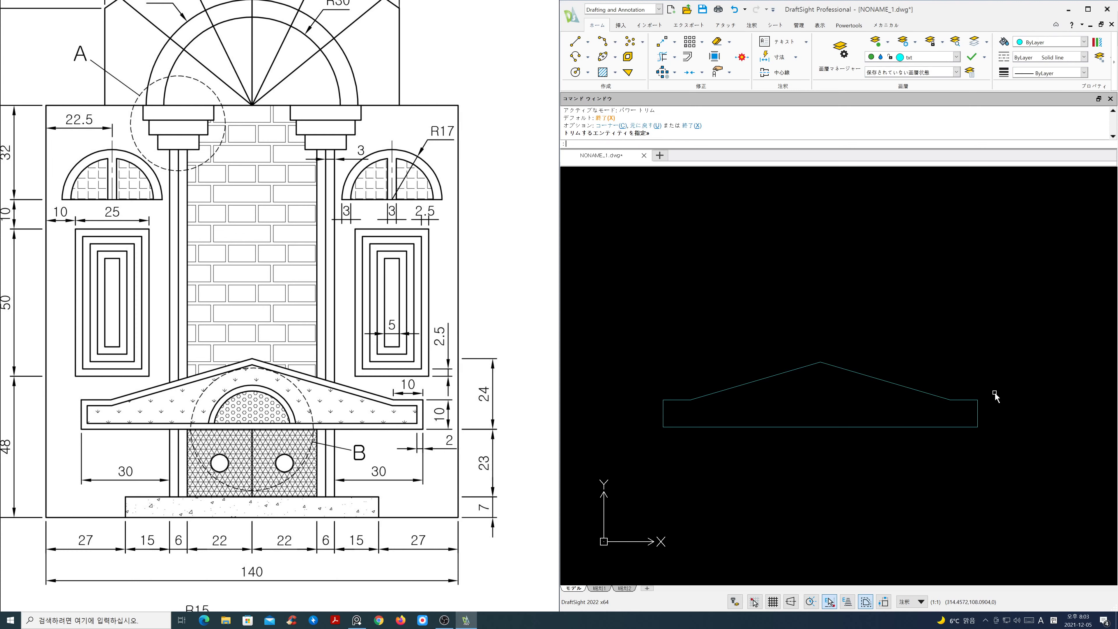
- Join all the pediment outline segments into one closed polyline
type("j")
key("Return")
left_click_drag(1005, 445, 623, 327)
key("Return")
- Offset the pediment outline inward by 2
type("o")
key("Return")
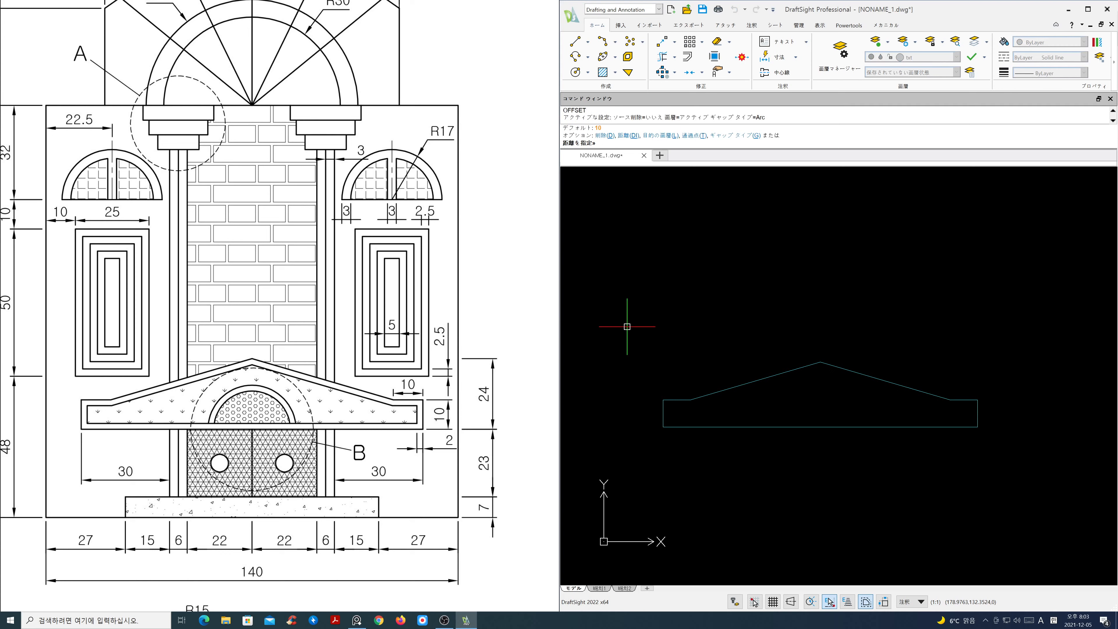
type("2")
key("Return")
left_click(725, 386)
key("Return")
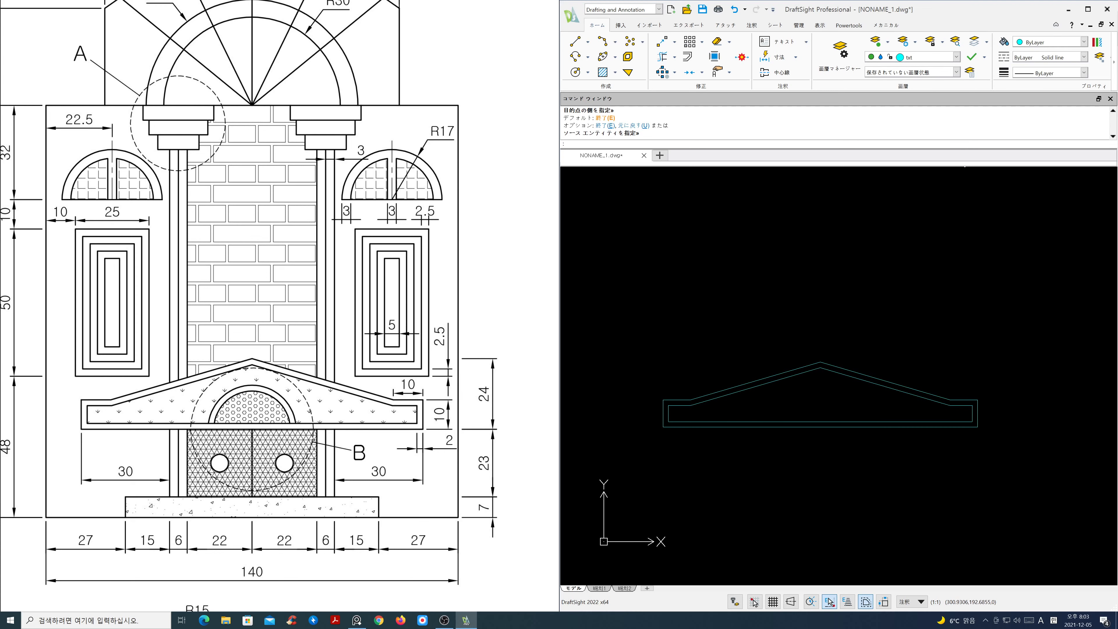
- Thaw the ele layer to display the elevation together with the pediment
left_click(970, 72)
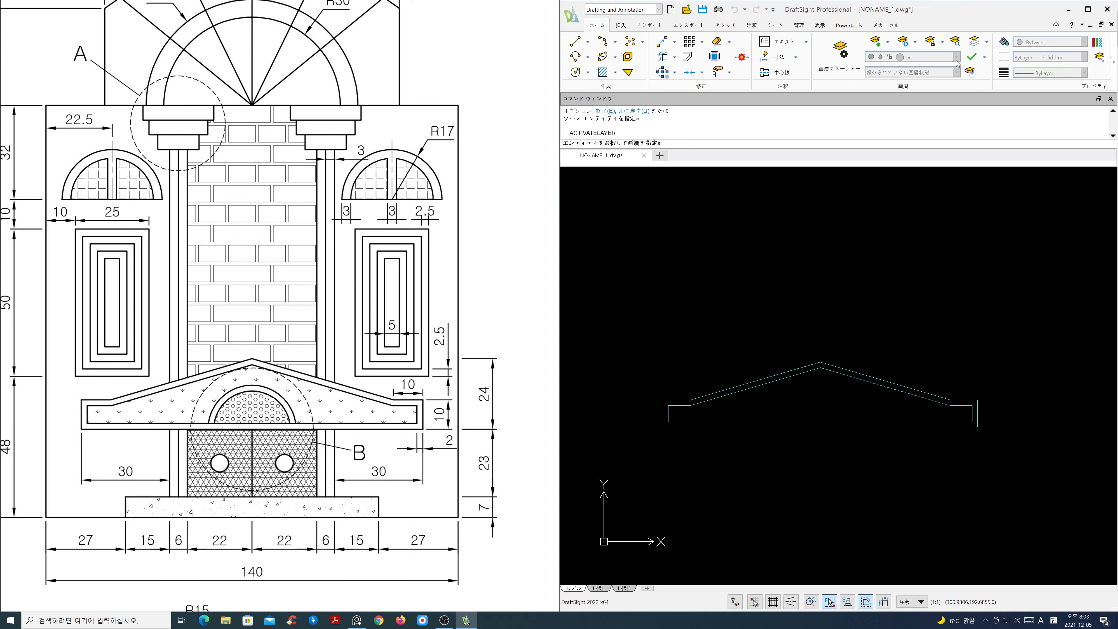
key("Escape")
left_click(956, 57)
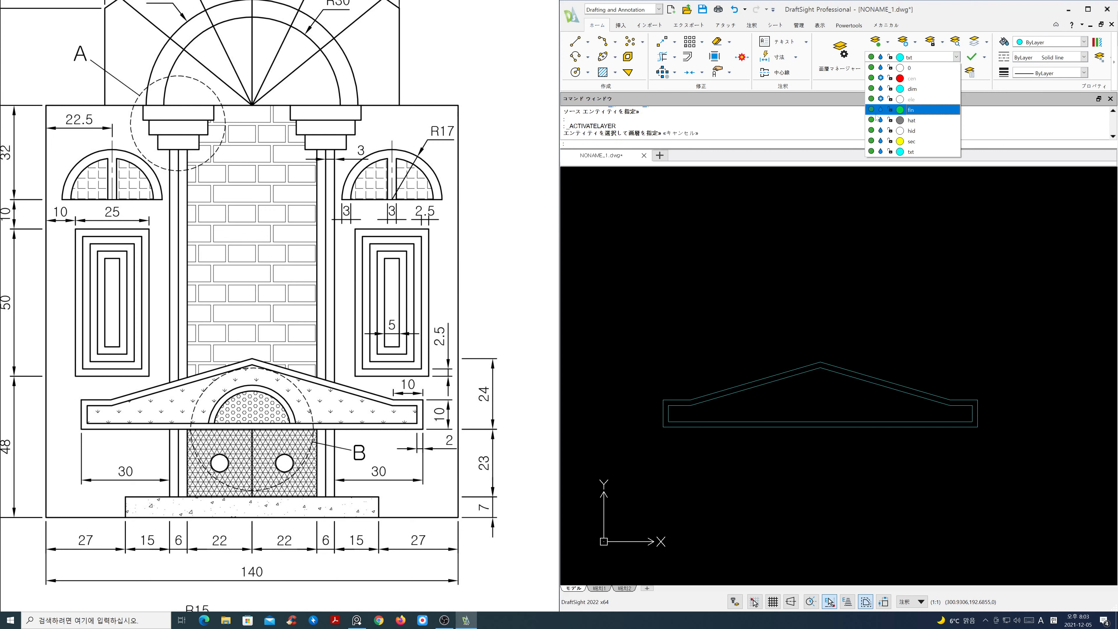
left_click(883, 131)
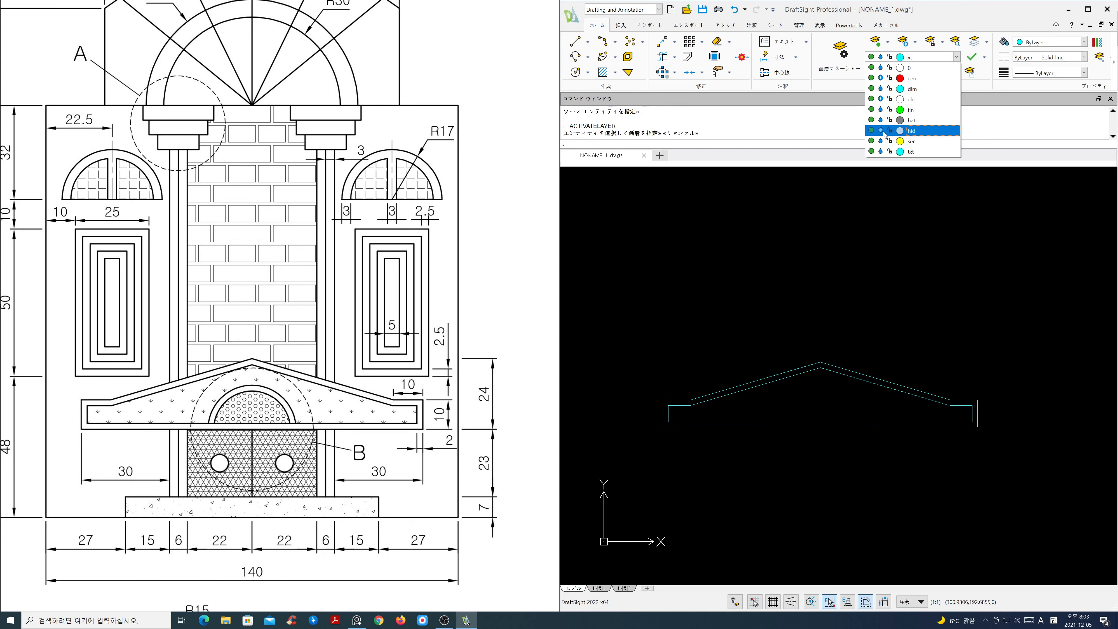
left_click(881, 99)
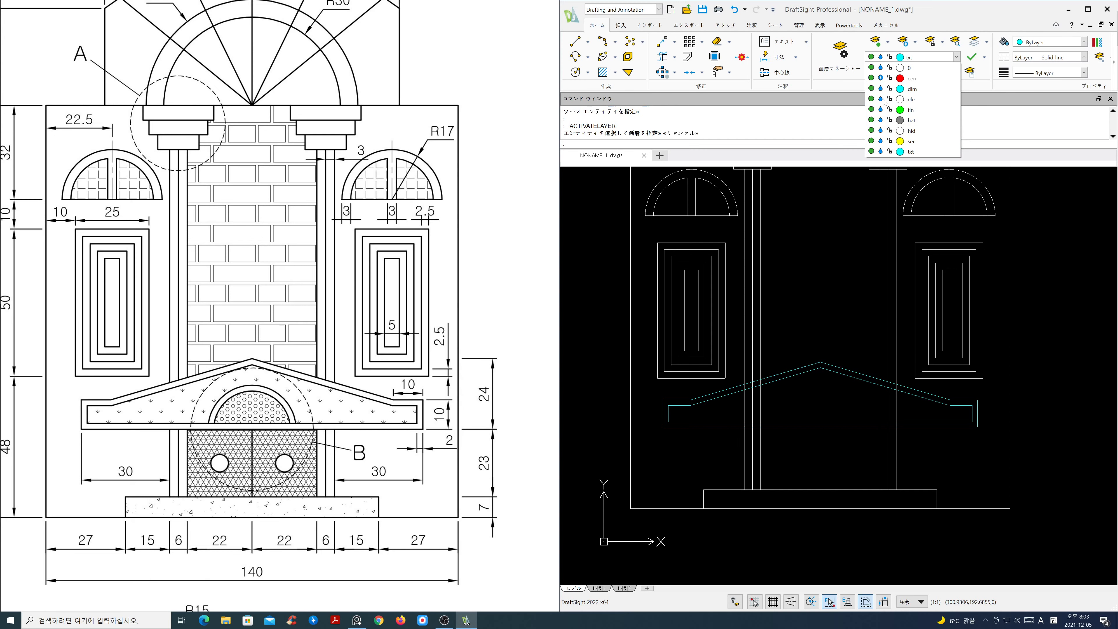
left_click(830, 286)
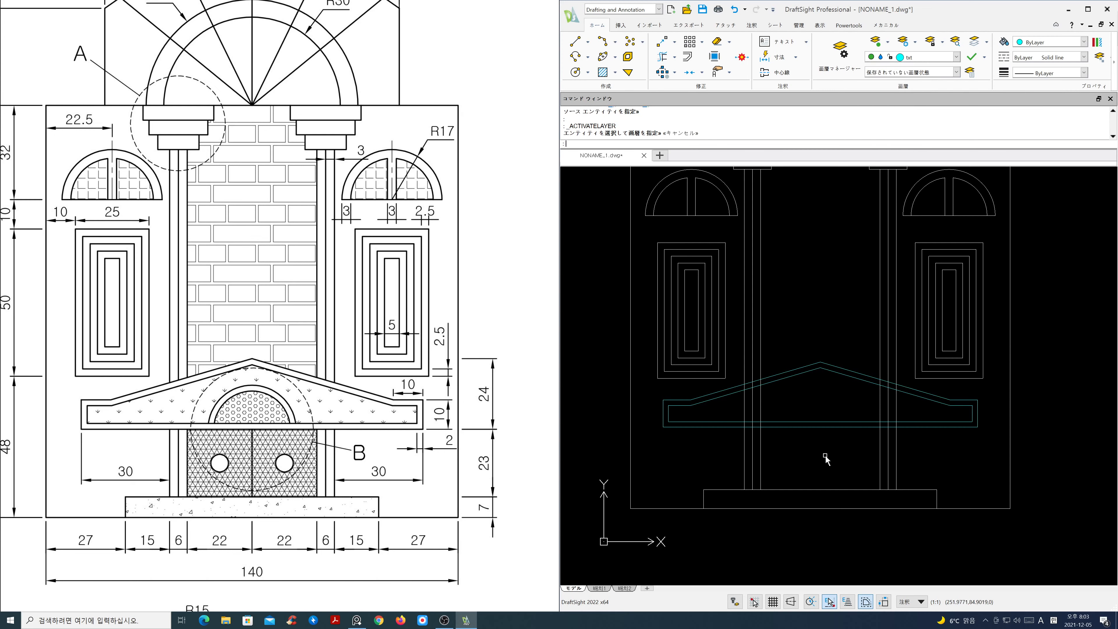
- Trim the column lines inside the pediment, using its outer outline as the cutting edge
key("Return")
left_click(786, 368)
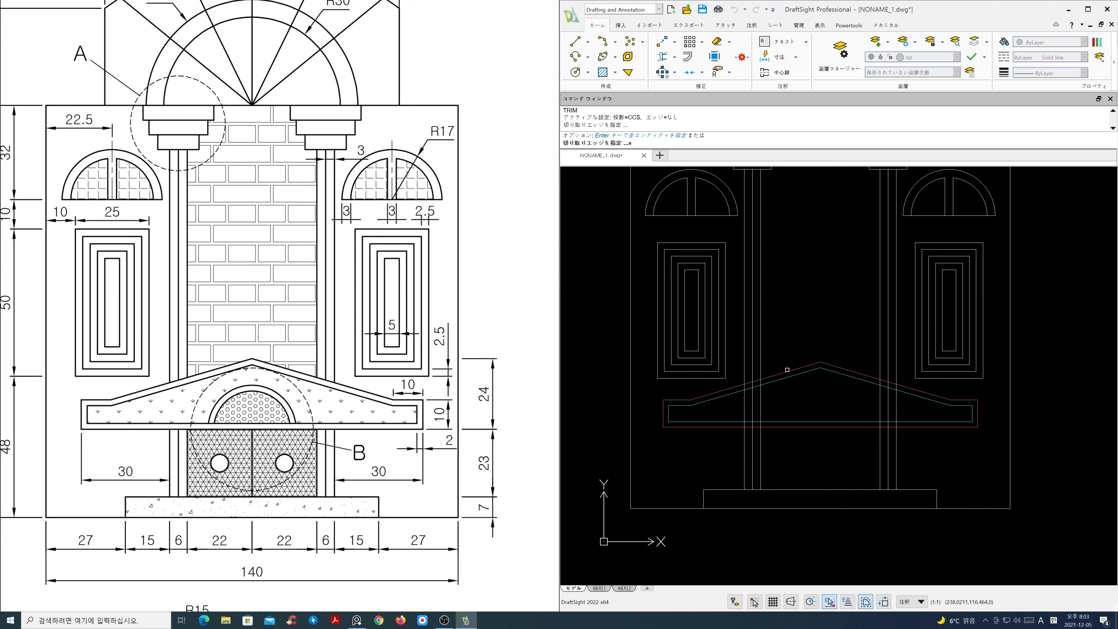
key("Return")
left_click(914, 412)
left_click(735, 412)
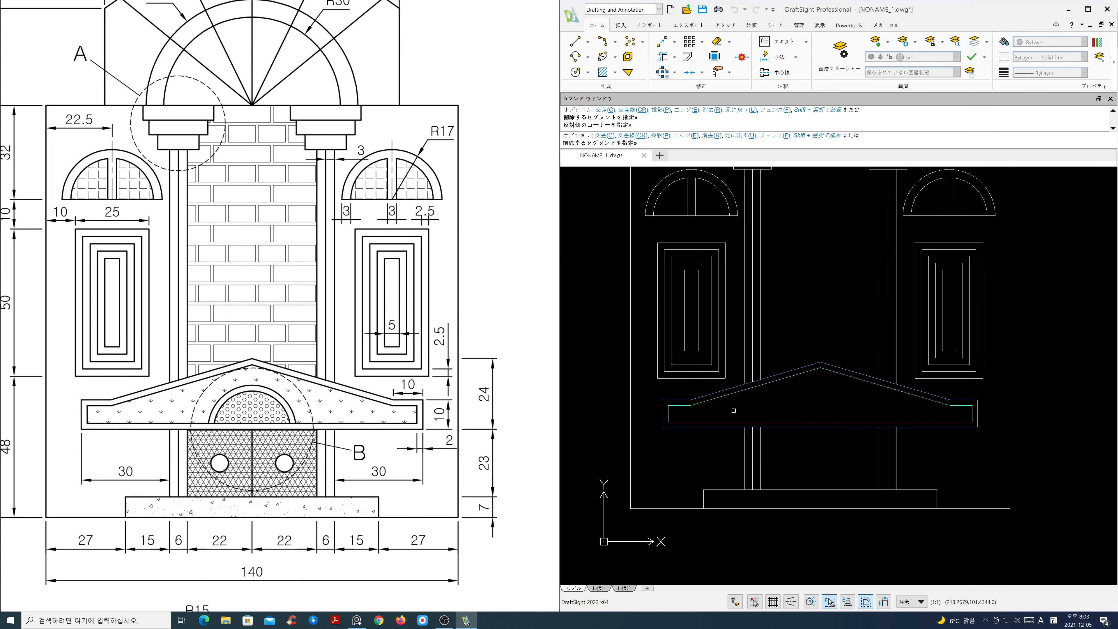
key("Return")
- Move both pediment outlines to the ele layer
left_click(837, 451)
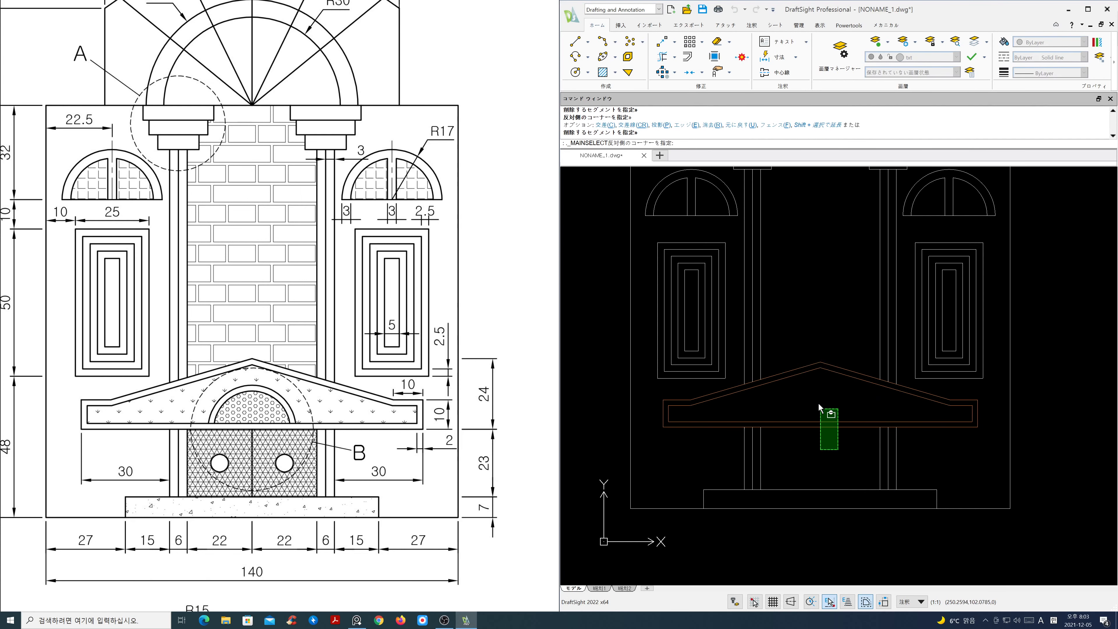
left_click(804, 348)
left_click(956, 57)
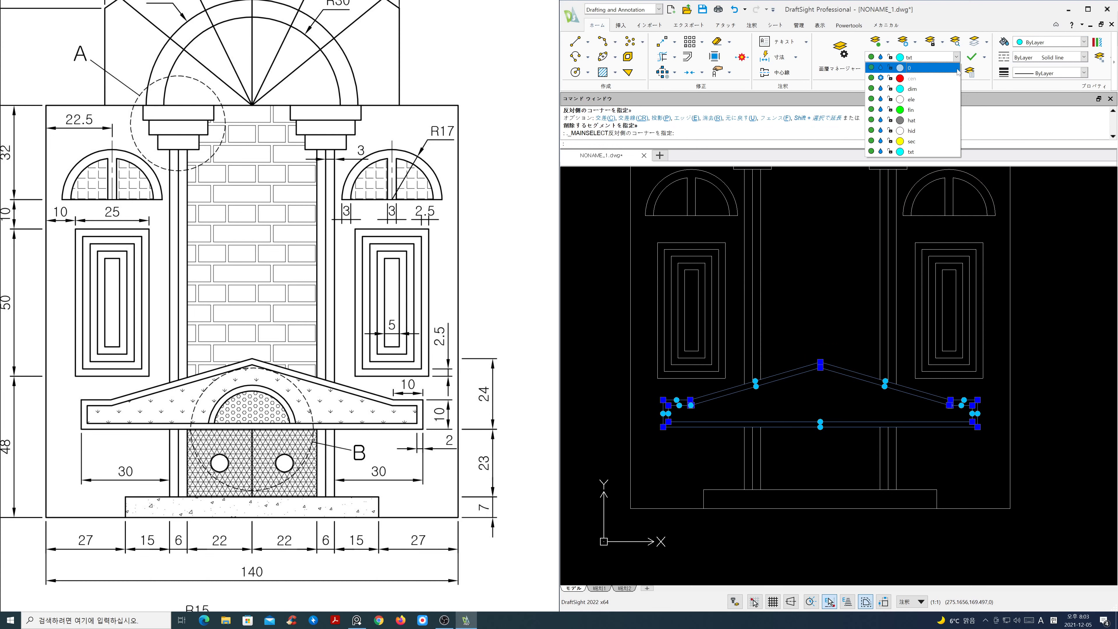
left_click(907, 100)
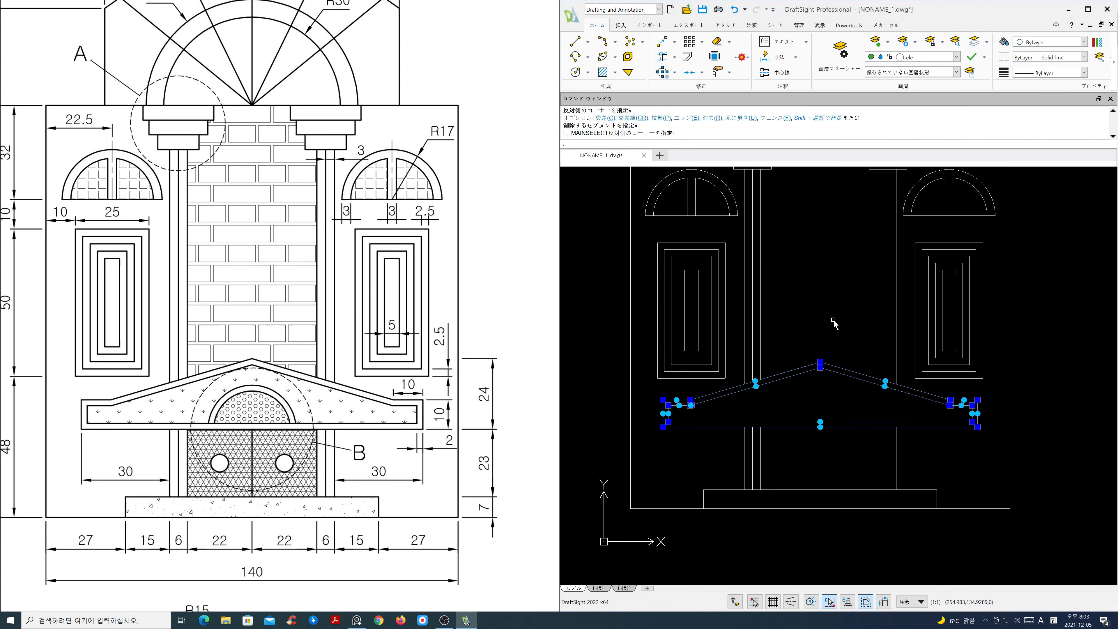
key("Escape")
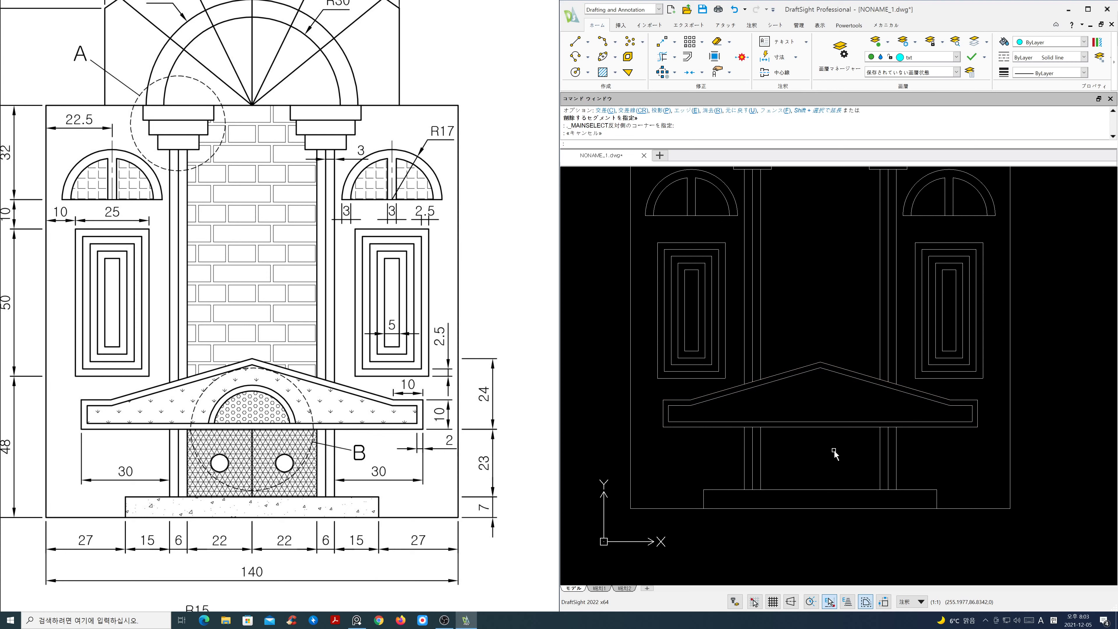
- Draw the door's vertical centre line from the midpoint of the pediment's bottom edge to the midpoint of the base step's top edge
type("l")
key("Return")
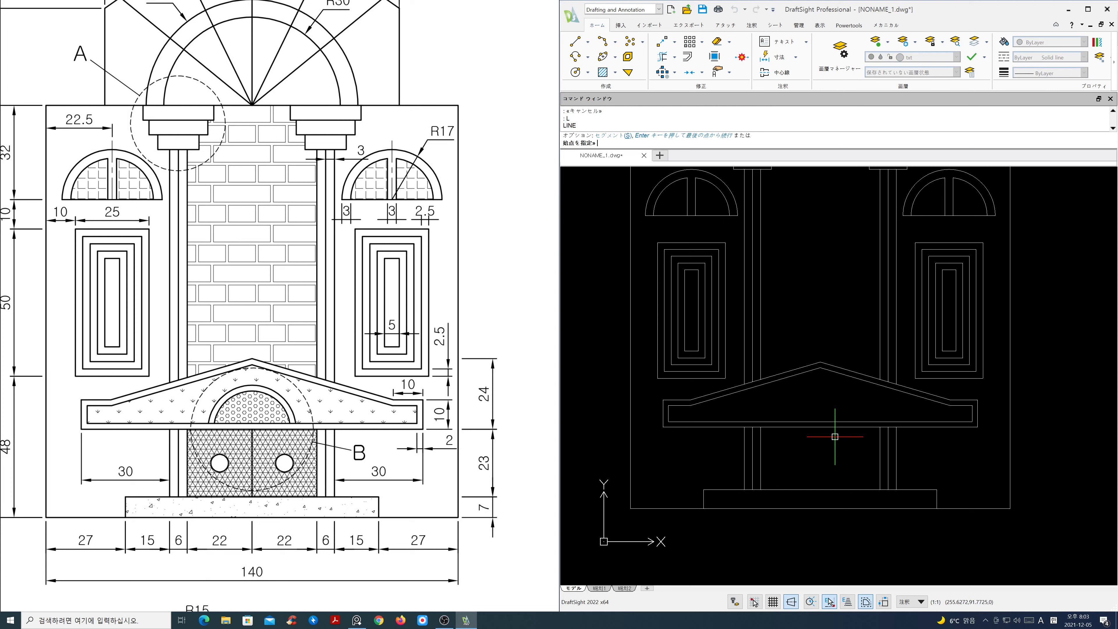
right_click(835, 436, "shift")
left_click(858, 250)
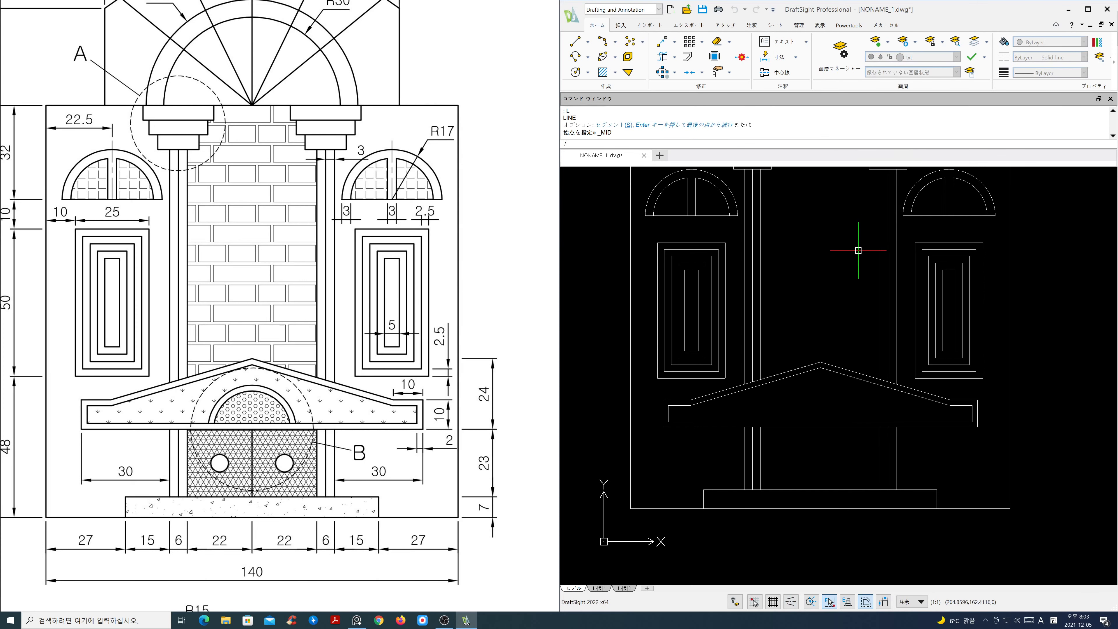
left_click(825, 429)
right_click(831, 466, "shift")
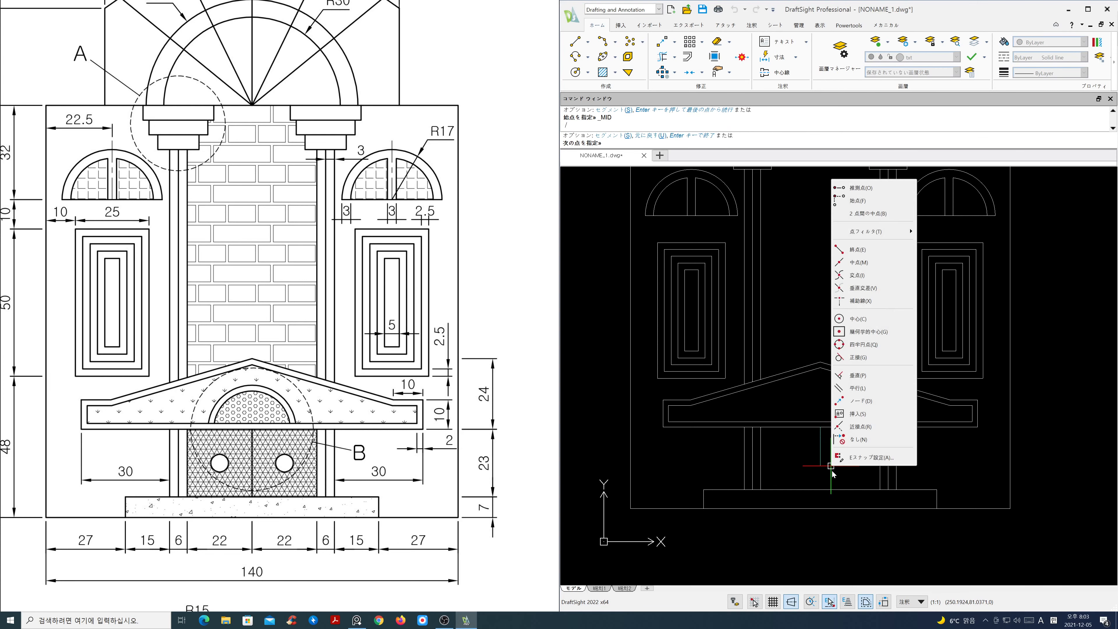
left_click(858, 262)
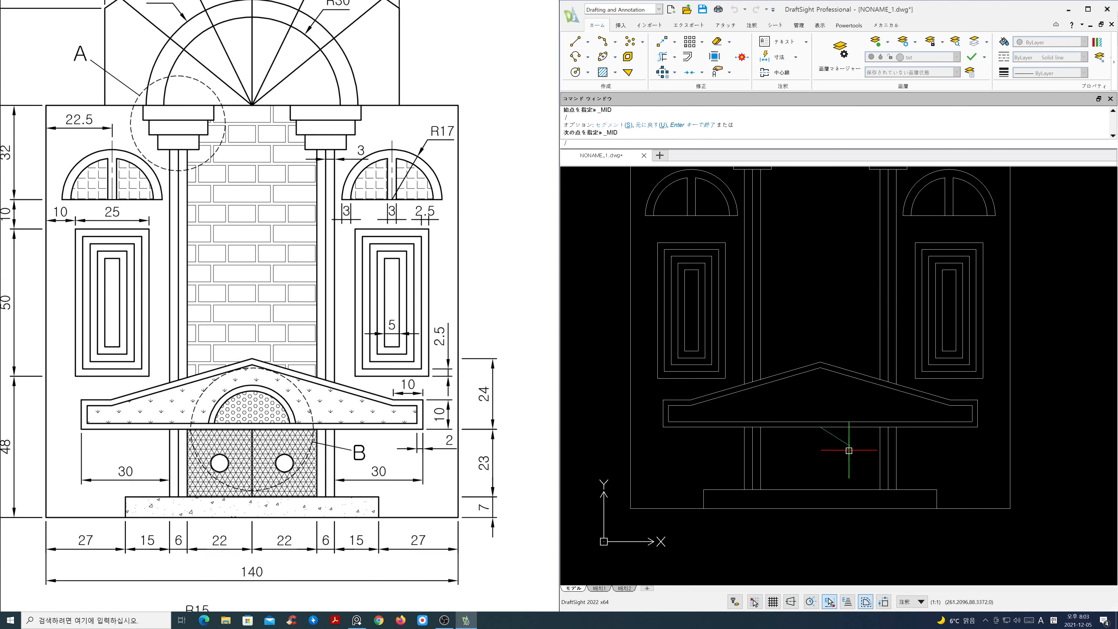
left_click(845, 486)
key("Return")
- Move the door's centre line to the ele layer
left_click(844, 474)
left_click(812, 452)
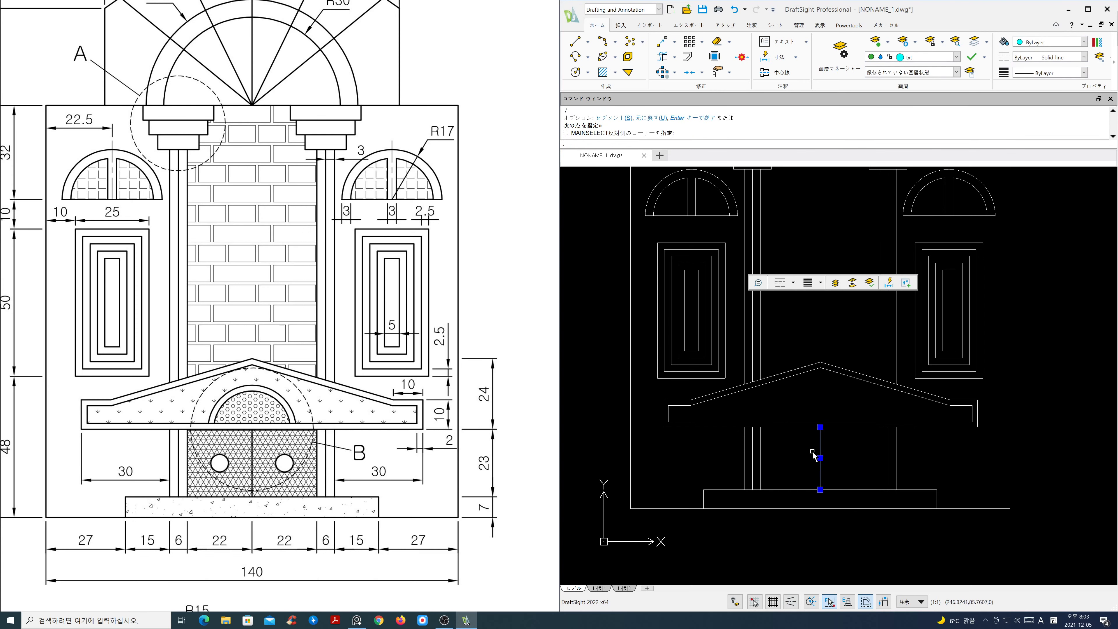
left_click(956, 57)
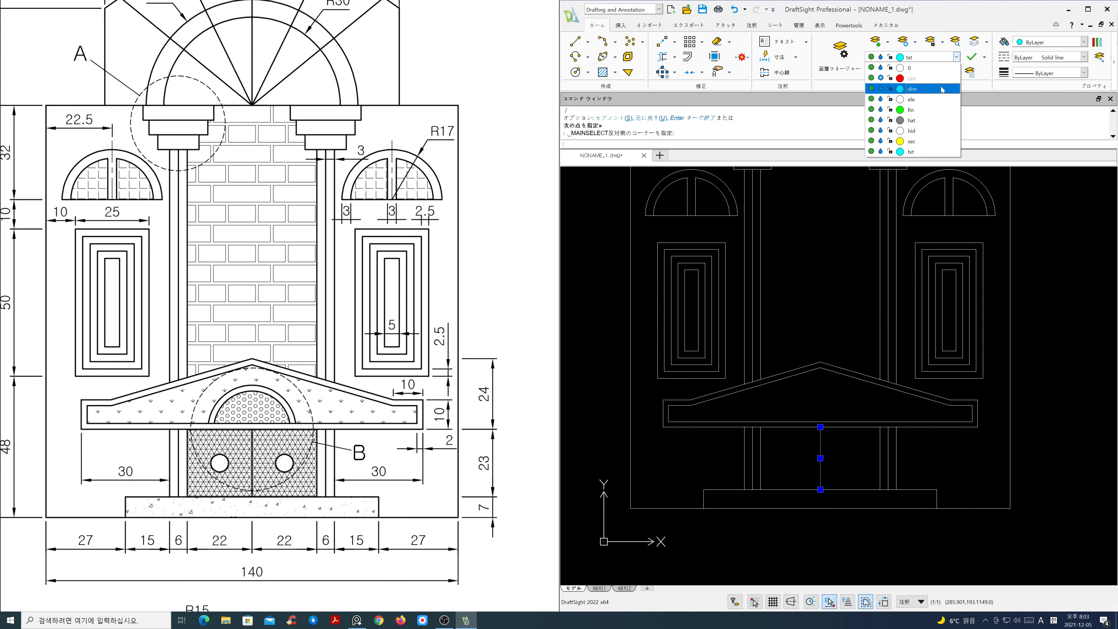
left_click(941, 103)
key("Escape")
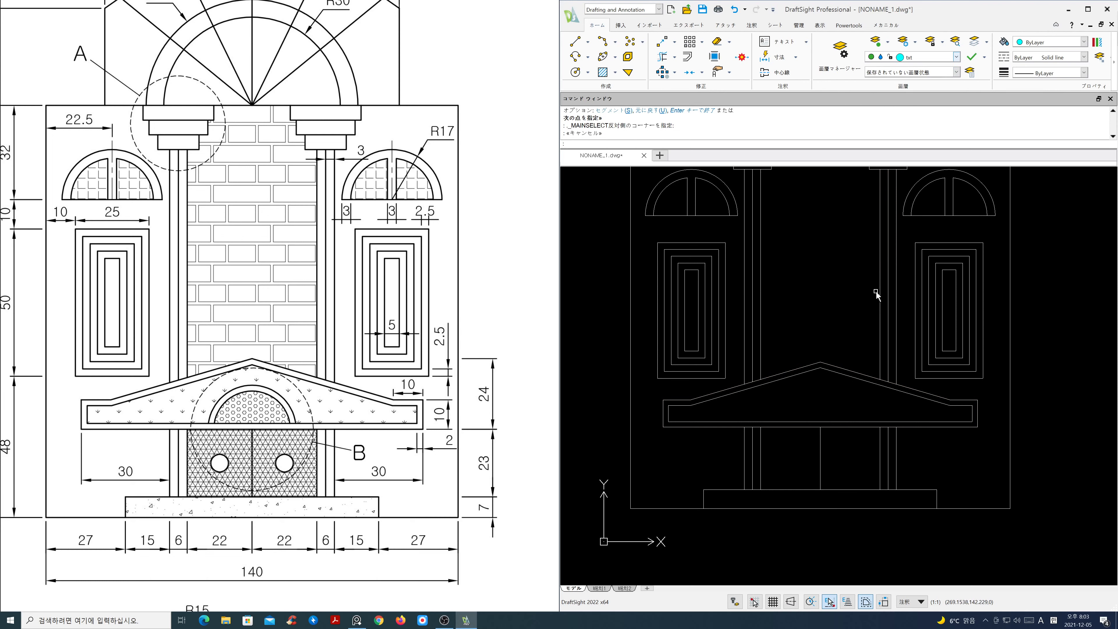
- Make ele the active layer
left_click(947, 56)
left_click(924, 103)
key("Escape")
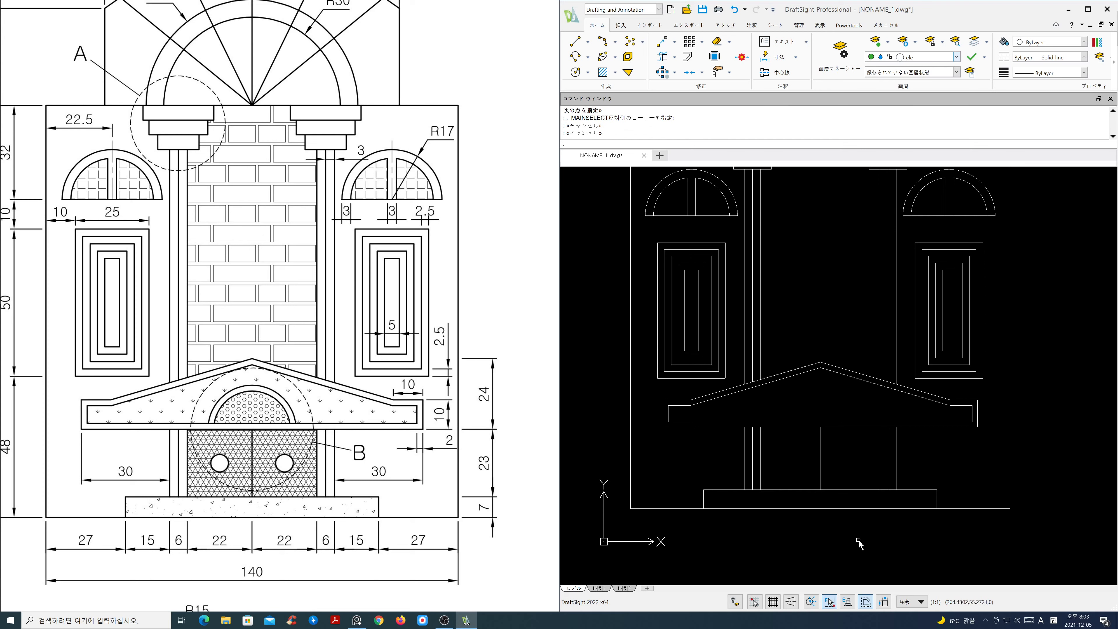
- Draw a circle of radius 3 in the left door leaf, centred midway between the leaf's diagonal corners
type("c")
key("Return")
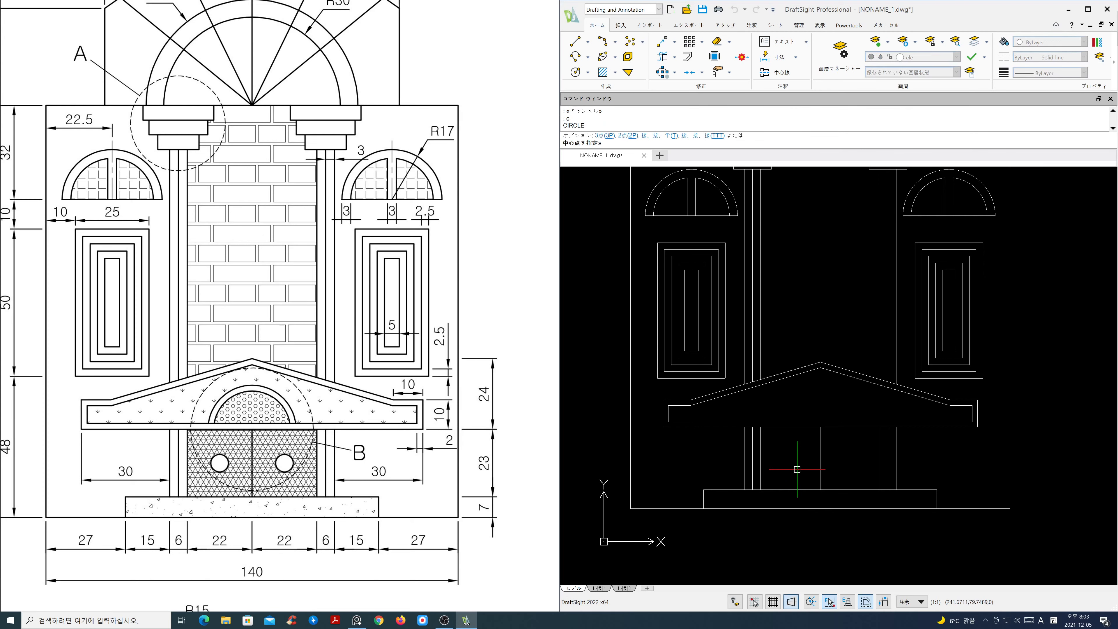
right_click(797, 470, "shift")
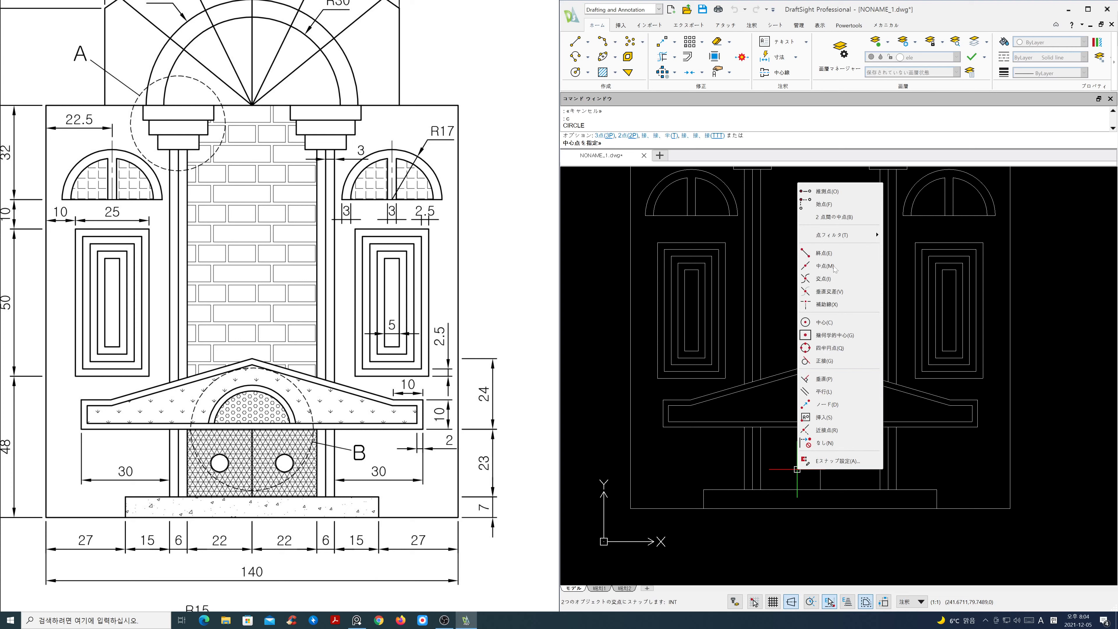
left_click(835, 217)
left_click(820, 427)
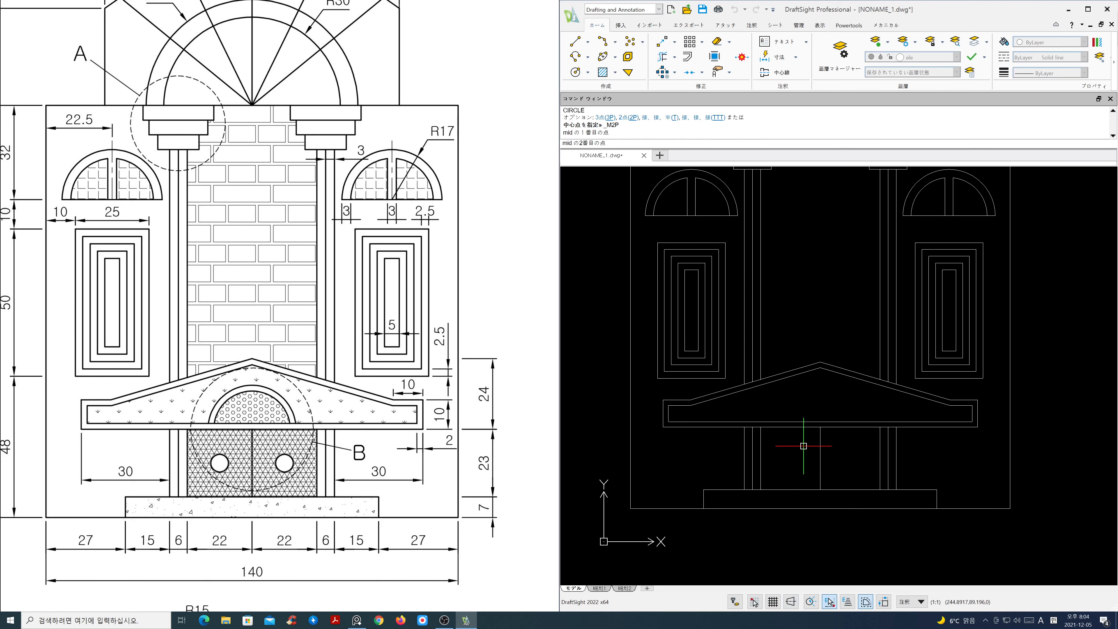
left_click(760, 489)
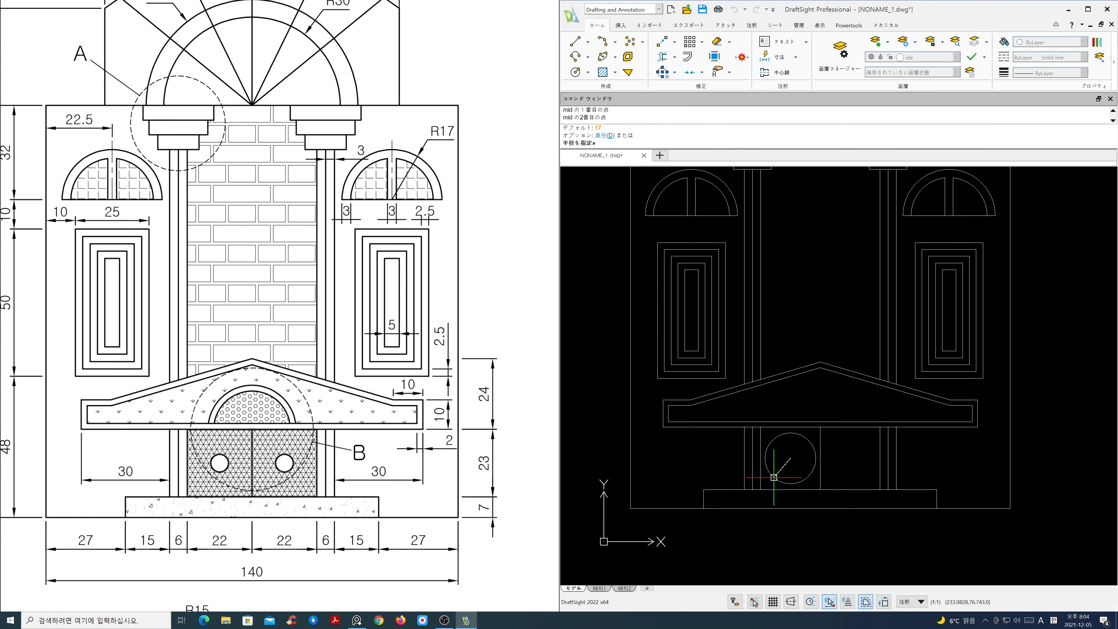
type("3")
key("Return")
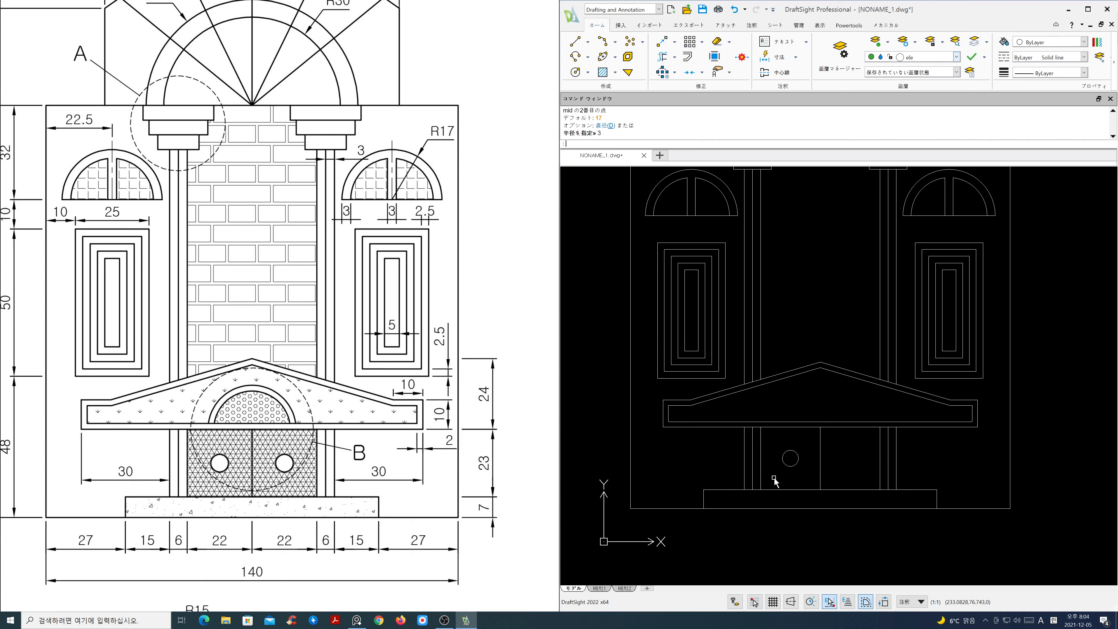
- Copy the circle to the right door leaf, using the left leaf's top corners as the base and destination points
type("co")
key("Return")
left_click(797, 463)
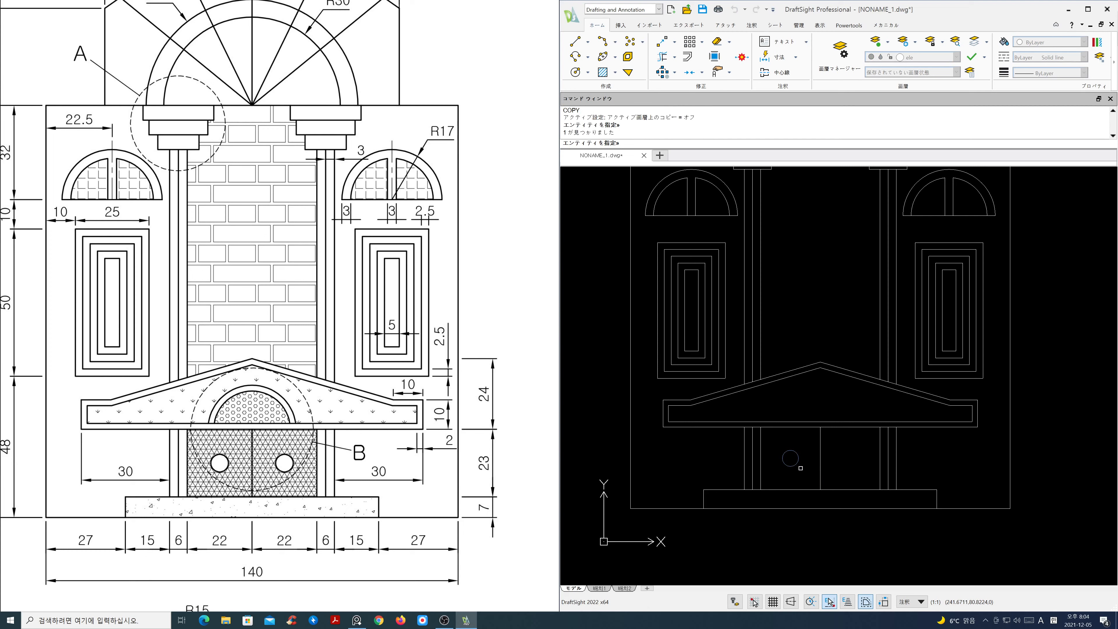
key("Return")
left_click(760, 426)
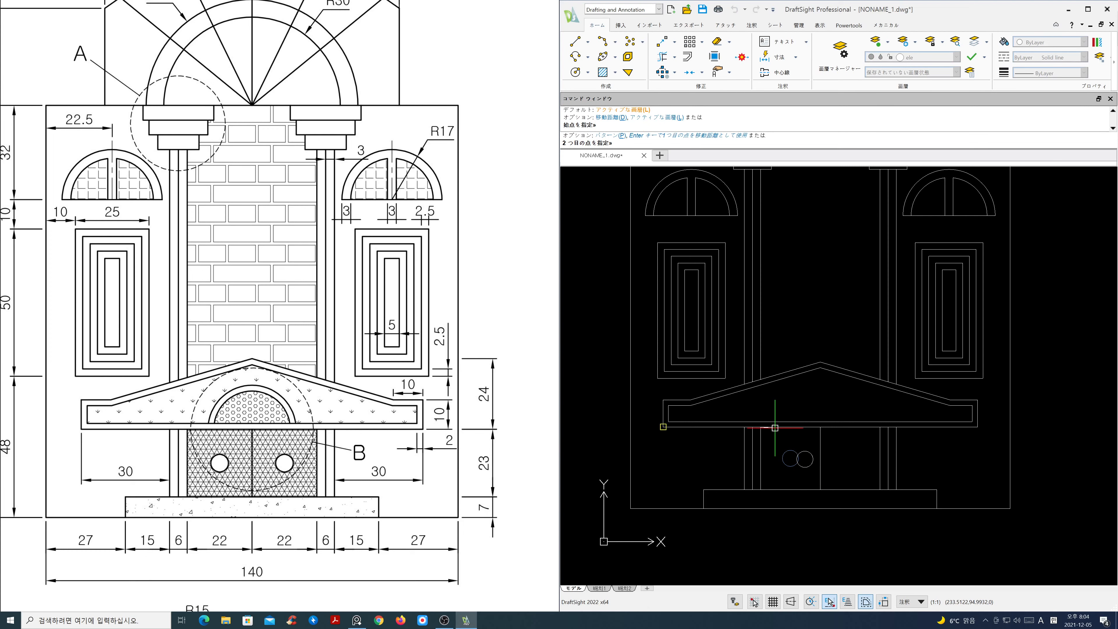
left_click(820, 426)
key("Return")
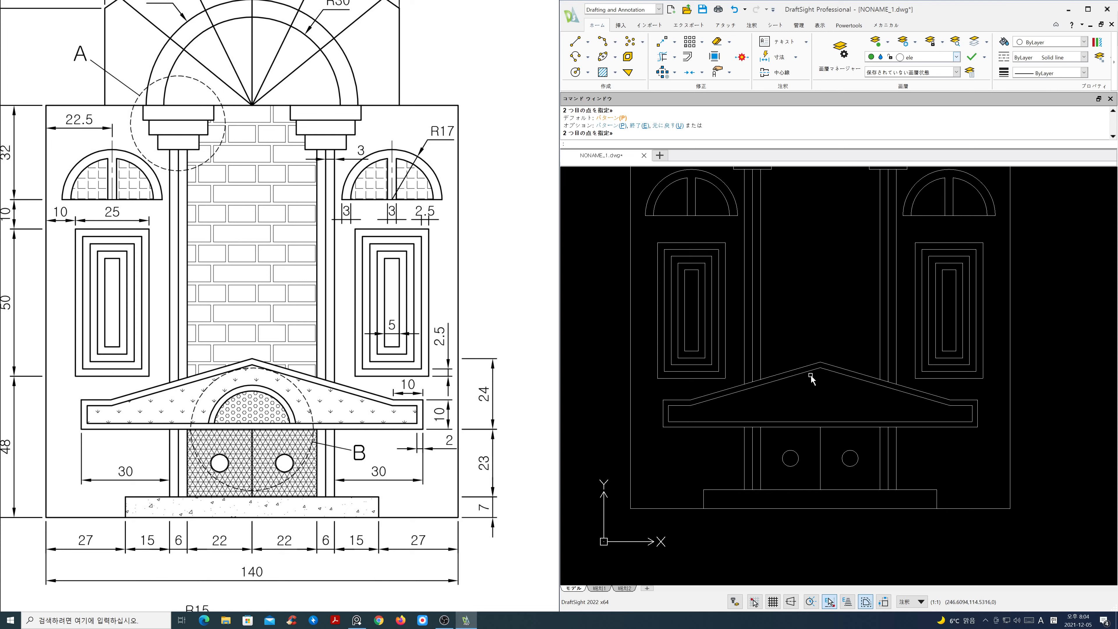
type("c")
key("Return")
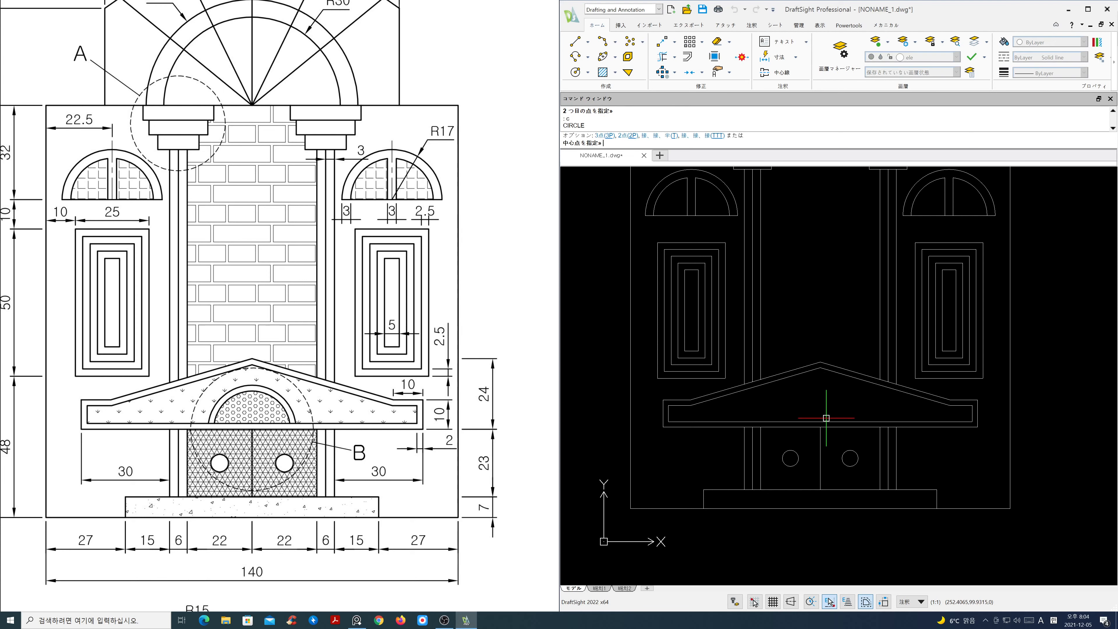
left_click(820, 426)
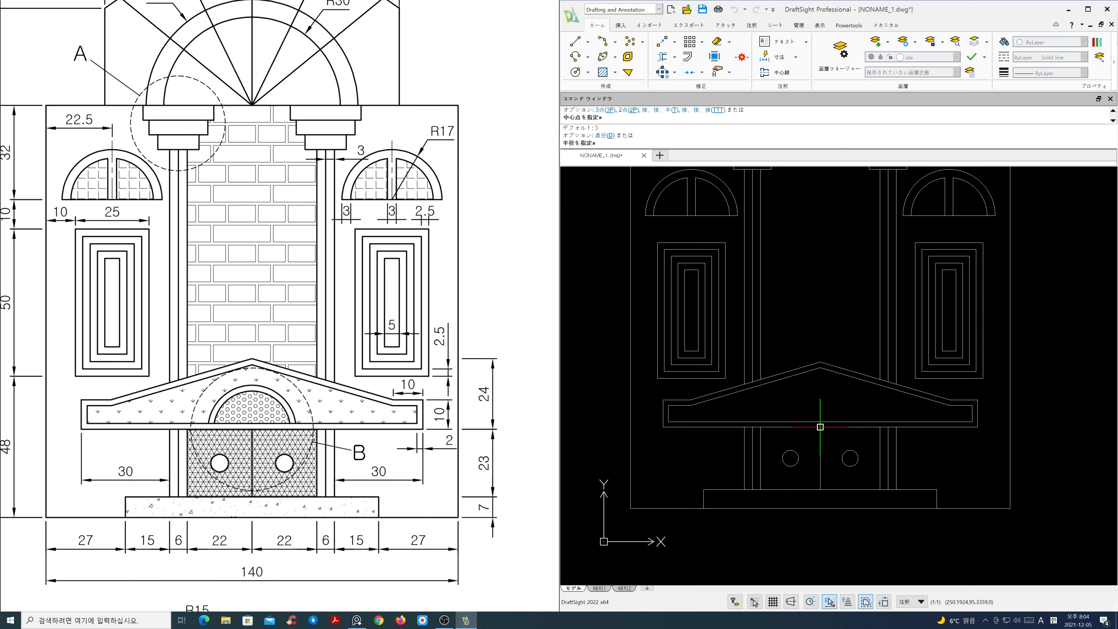
key("Escape")
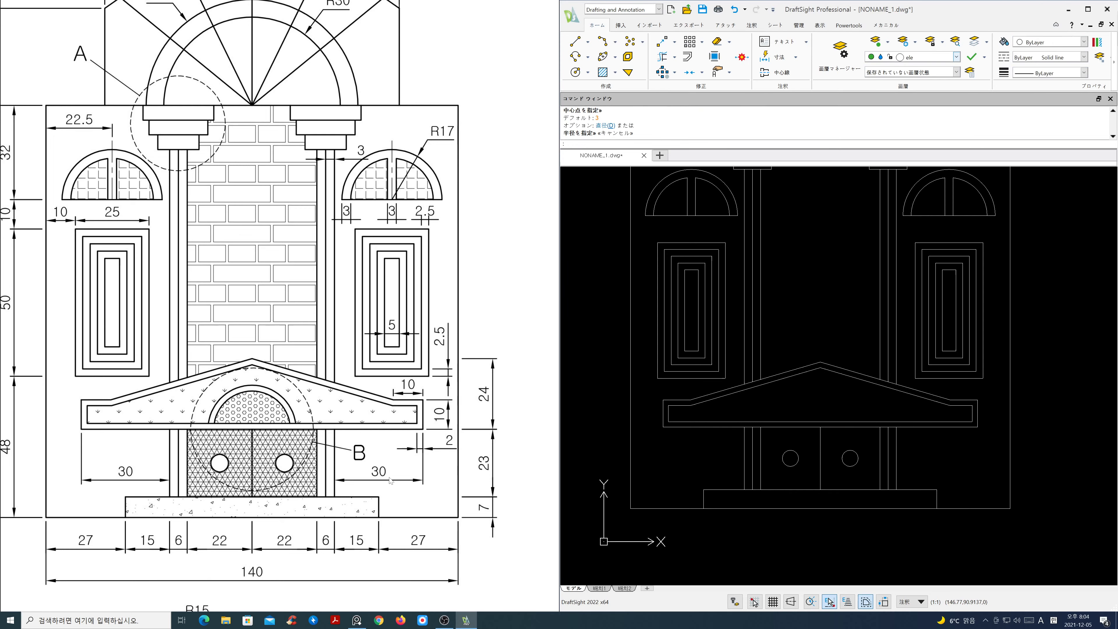
- Draw two concentric circles of radius 15 and 13 centred where the door's centre line meets the pediment's bottom edge
scroll(397, 319, "down", 4)
left_click_drag(397, 320, 400, 302)
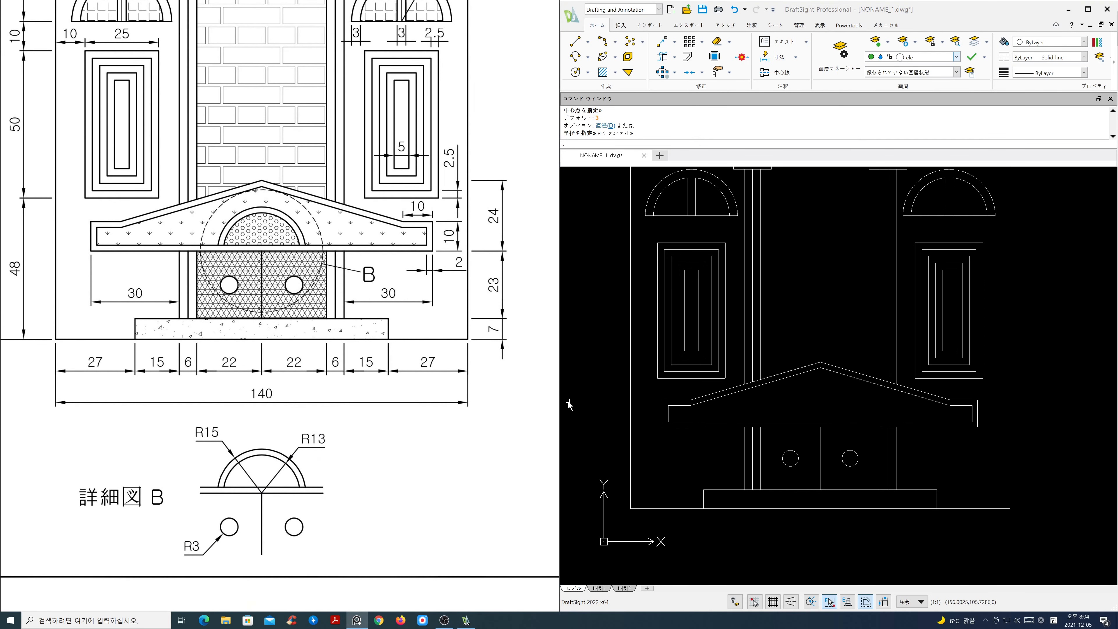
left_click_drag(436, 468, 434, 454)
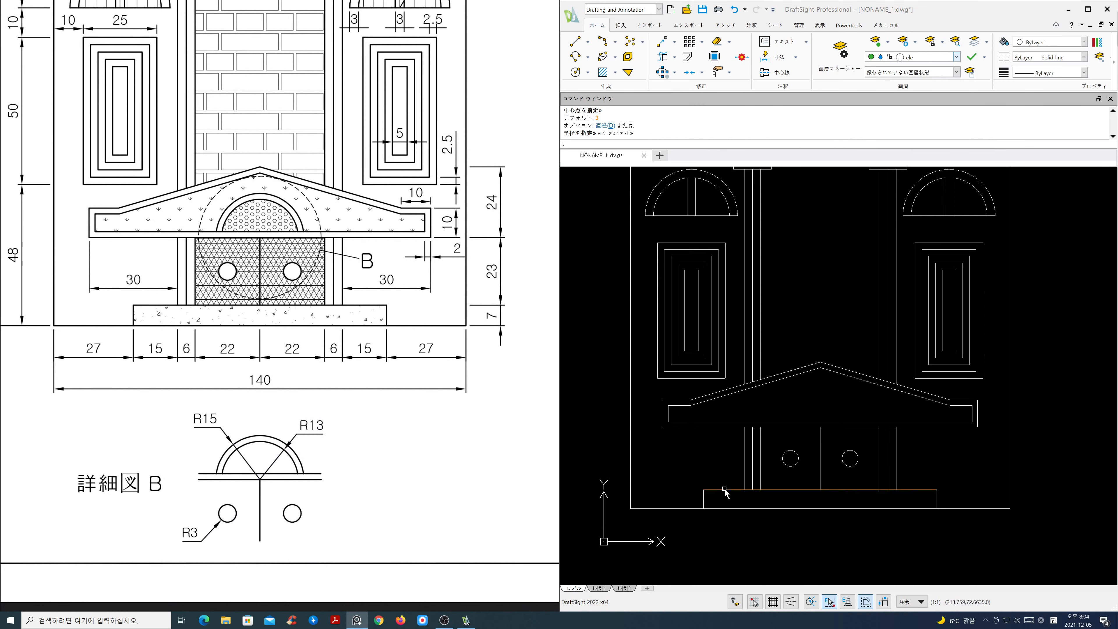
key("Return")
left_click(820, 426)
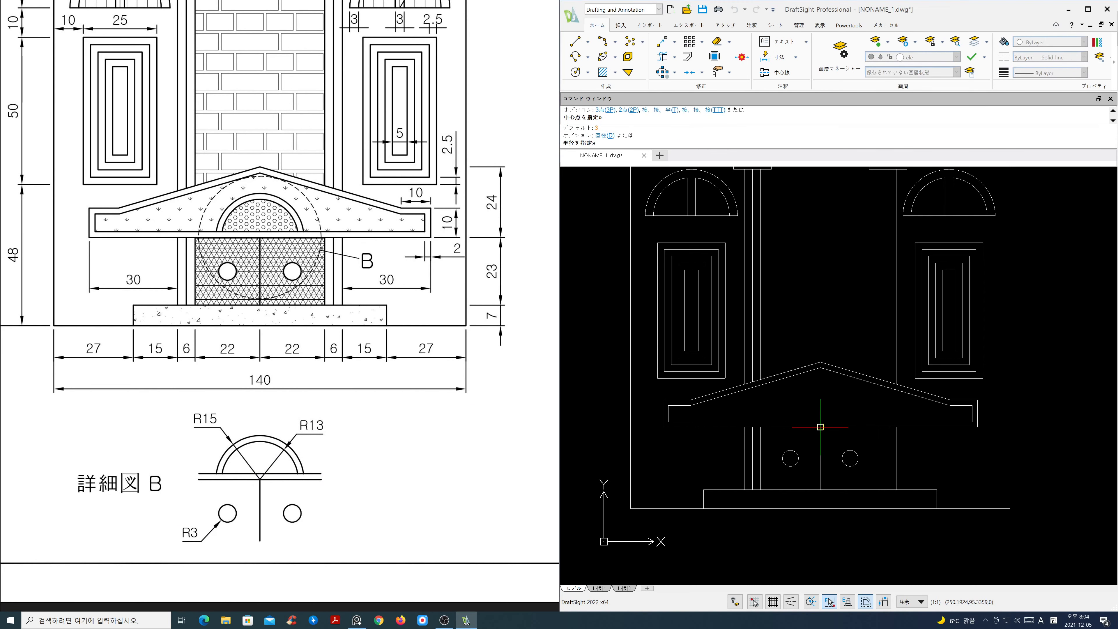
type("15")
key("Return")
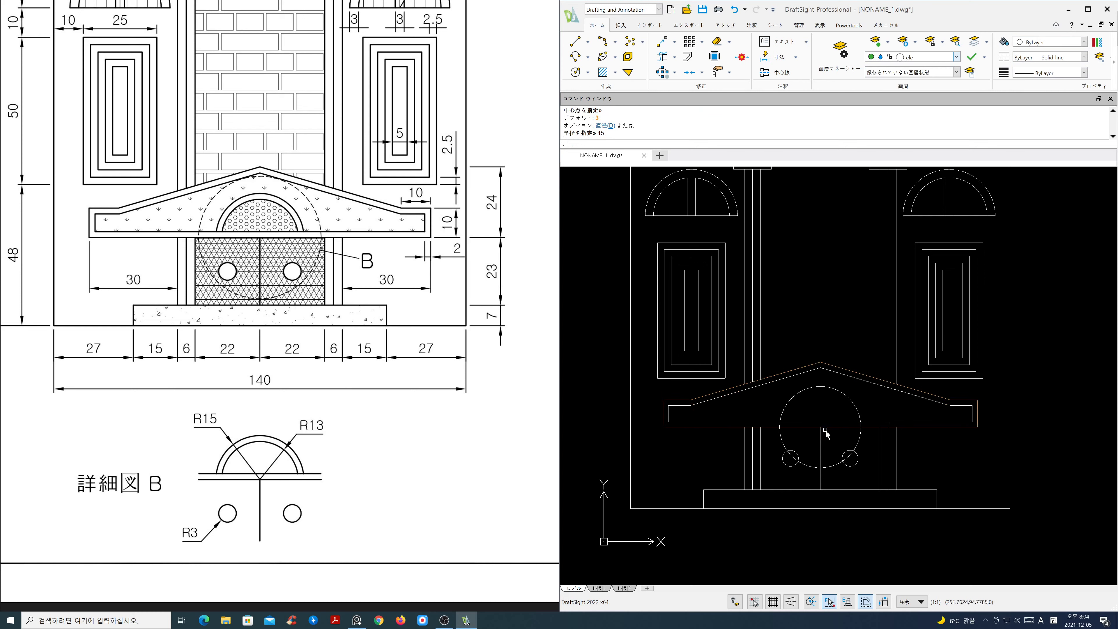
key("Return")
left_click(820, 427)
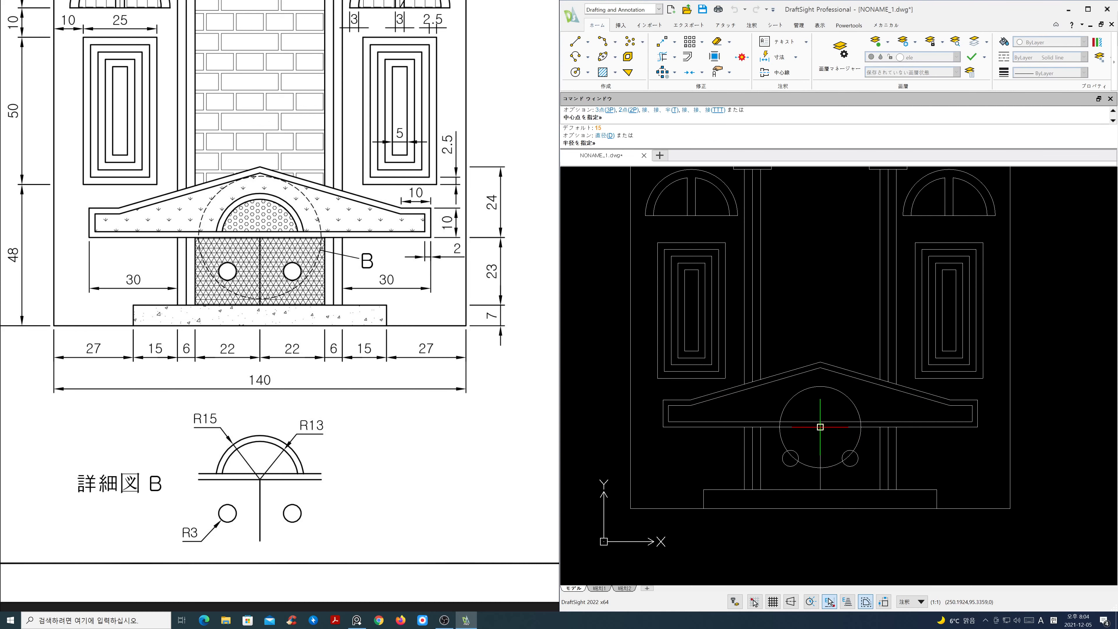
type("13")
key("Return")
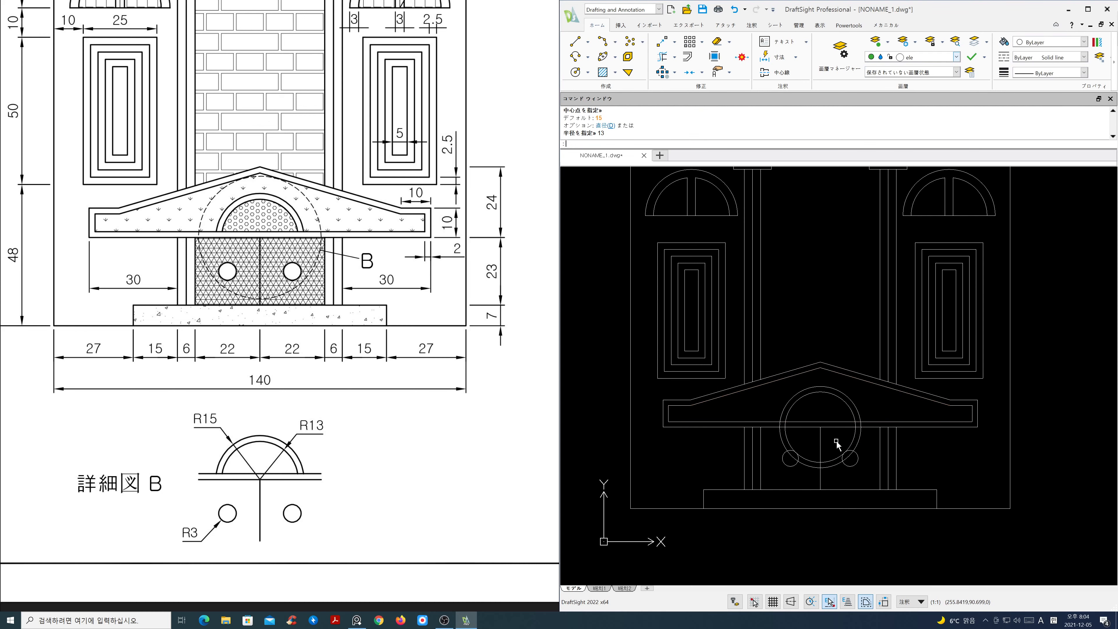
- Trim away the lower parts of both circles, using the pediment's inner outline as the cutting edge
type("tr")
key("Return")
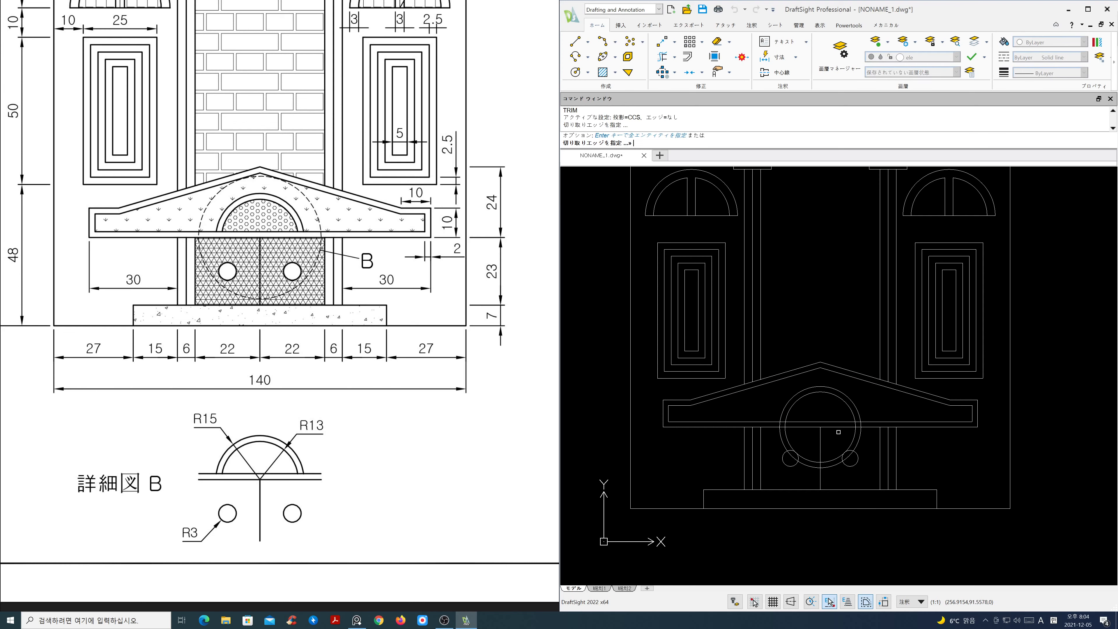
left_click(839, 422)
key("Return")
left_click(842, 477)
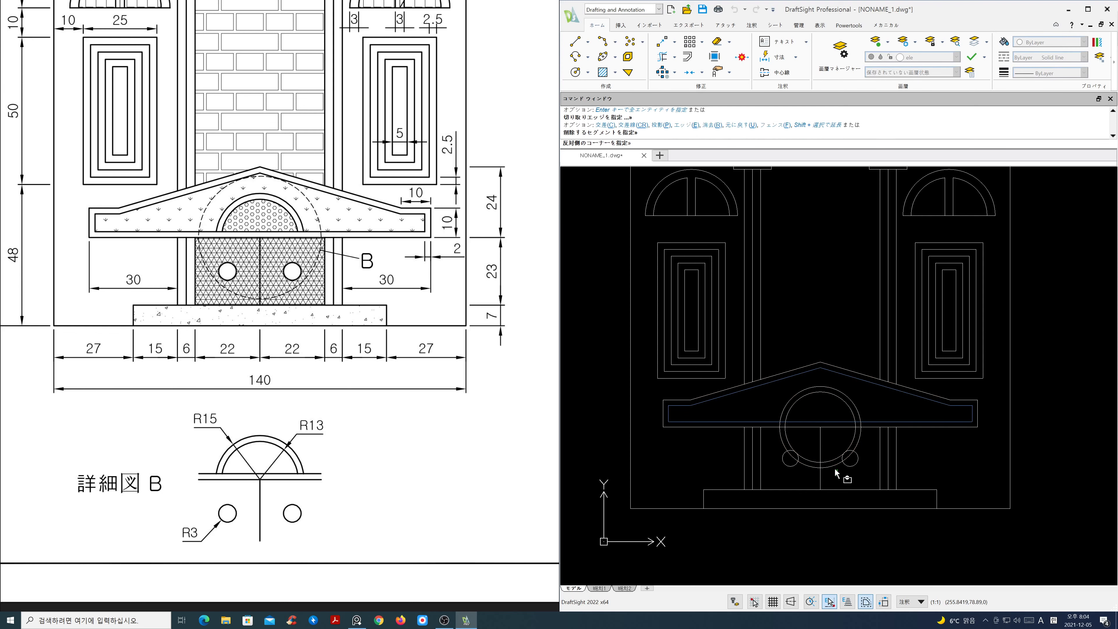
left_click(834, 456)
key("Return")
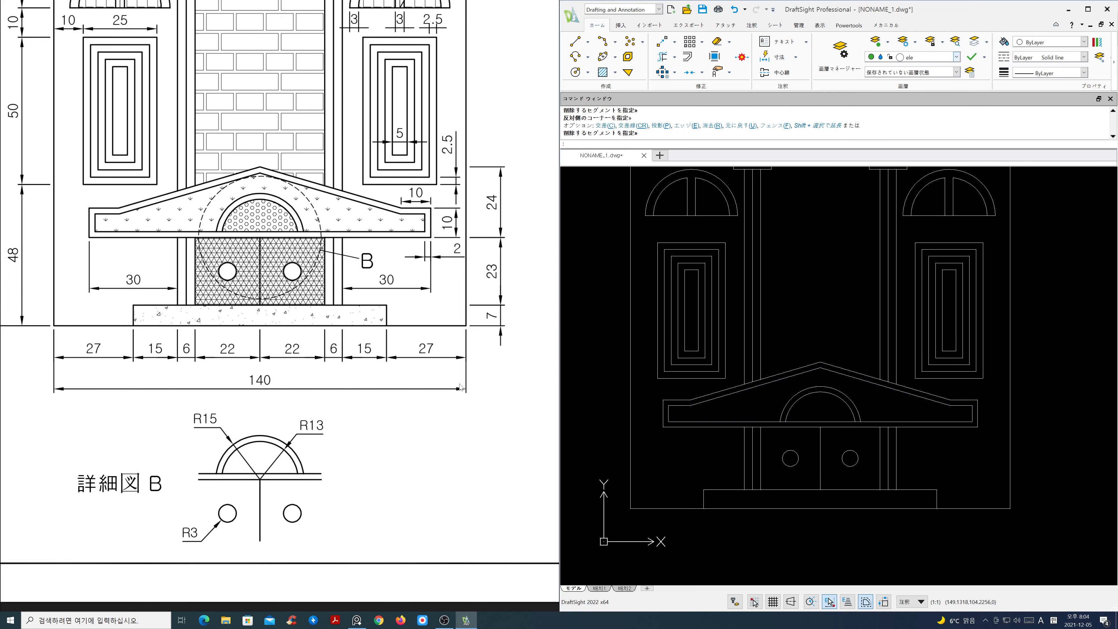
- Make the hidden layer holding the arched windows' centre lines visible again
scroll(459, 384, "down", 2)
middle_click_drag(472, 223, 429, 453)
scroll(461, 398, "down", 2)
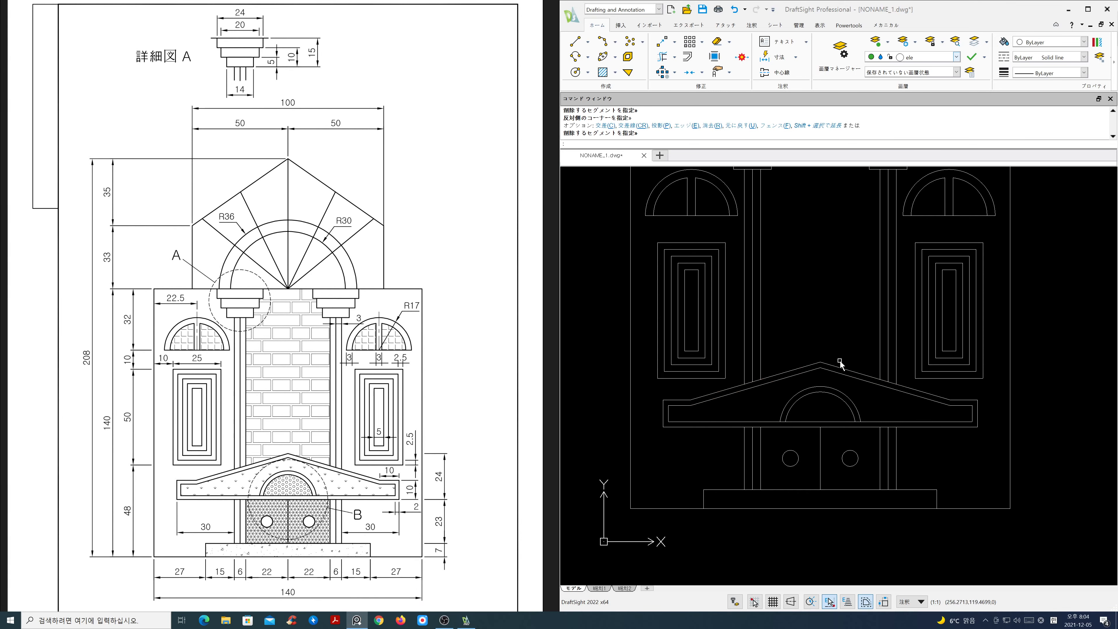
scroll(840, 362, "down", 3)
mouse_move(839, 369)
middle_mouse_down()
mouse_move(835, 439)
mouse_move(833, 406)
middle_mouse_up()
key("Escape")
key("Escape")
key("Escape")
scroll(831, 410, "down", 1)
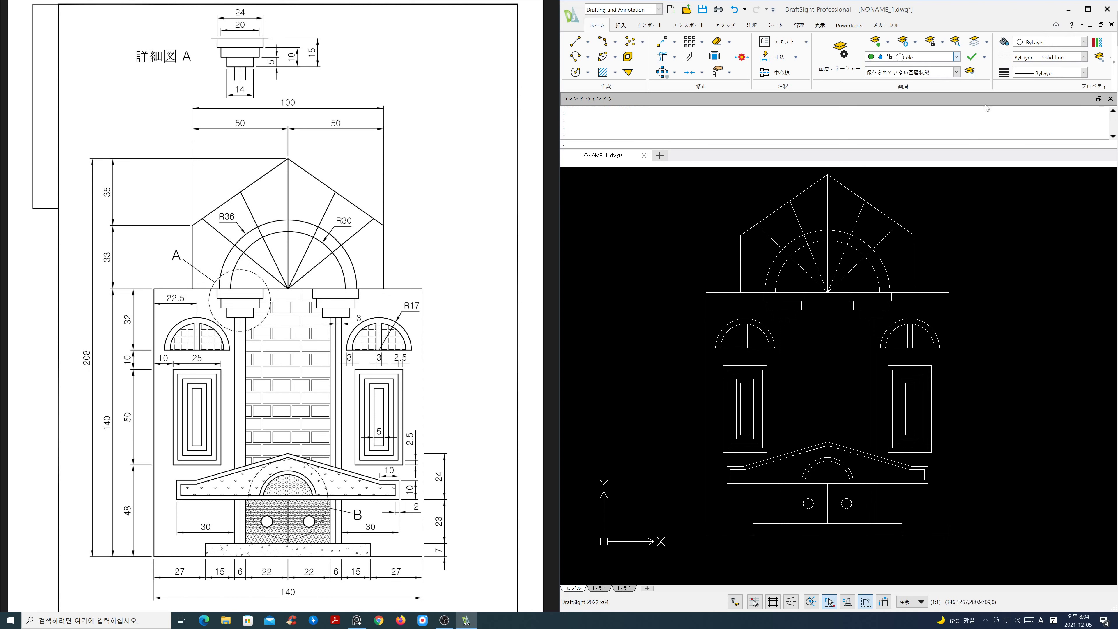
left_click(891, 58)
left_click(881, 77)
- Trim off the parts of both arched windows' centre lines that run above the outer arcs
type("tr")
key("space")
key("space")
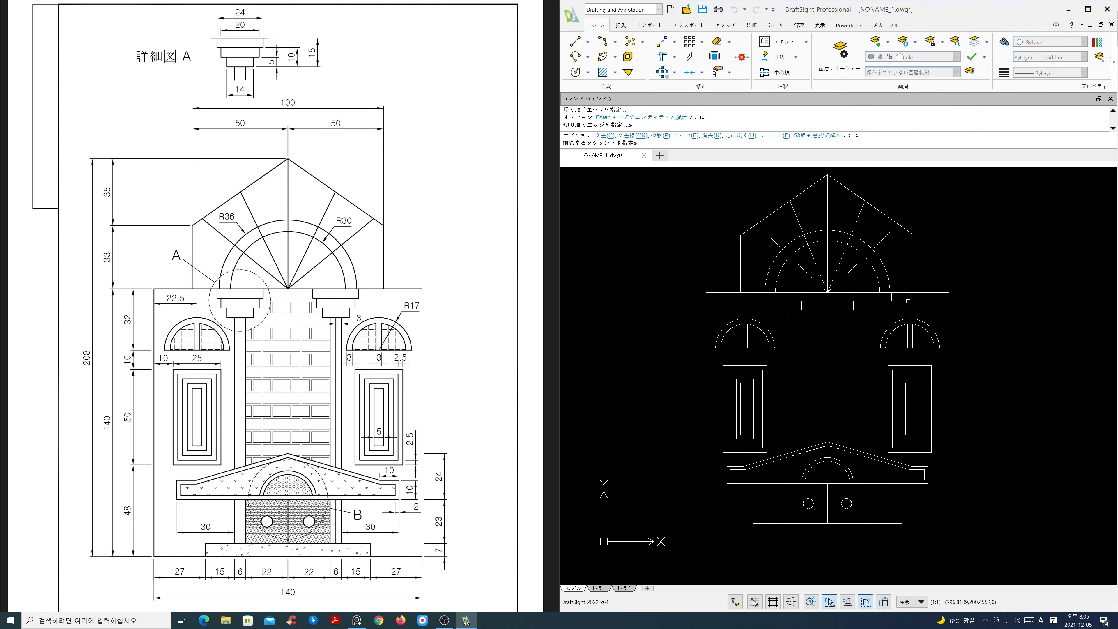
left_click(908, 300)
left_click(743, 301)
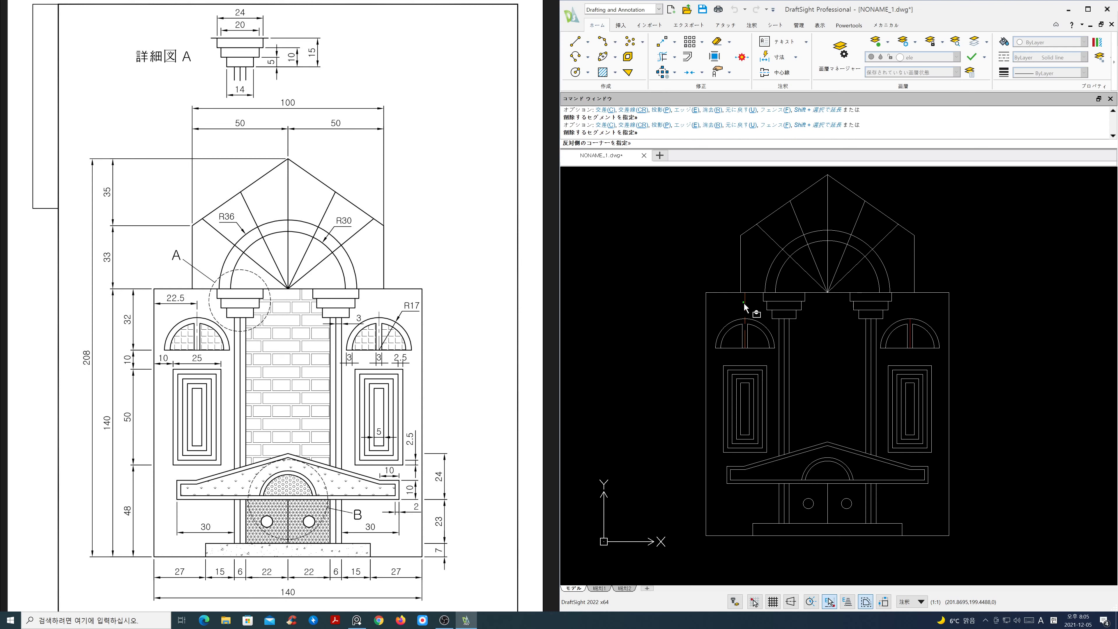
left_click(745, 303)
key("Escape")
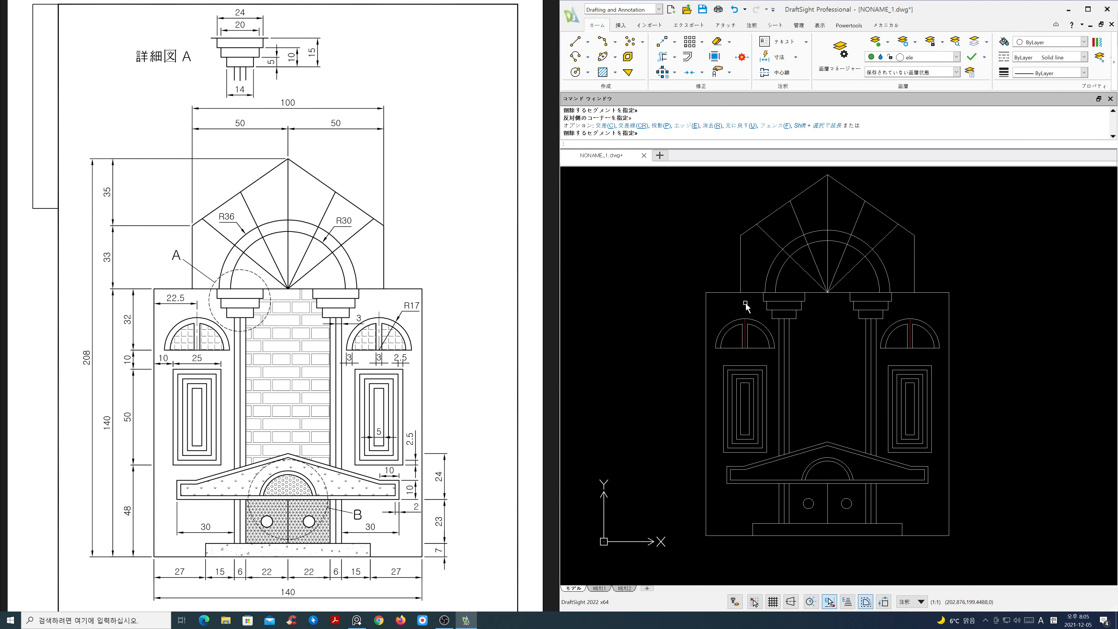
- Lengthen the centre lines of both arched windows at their upper ends by an increment of 3
type("LEn")
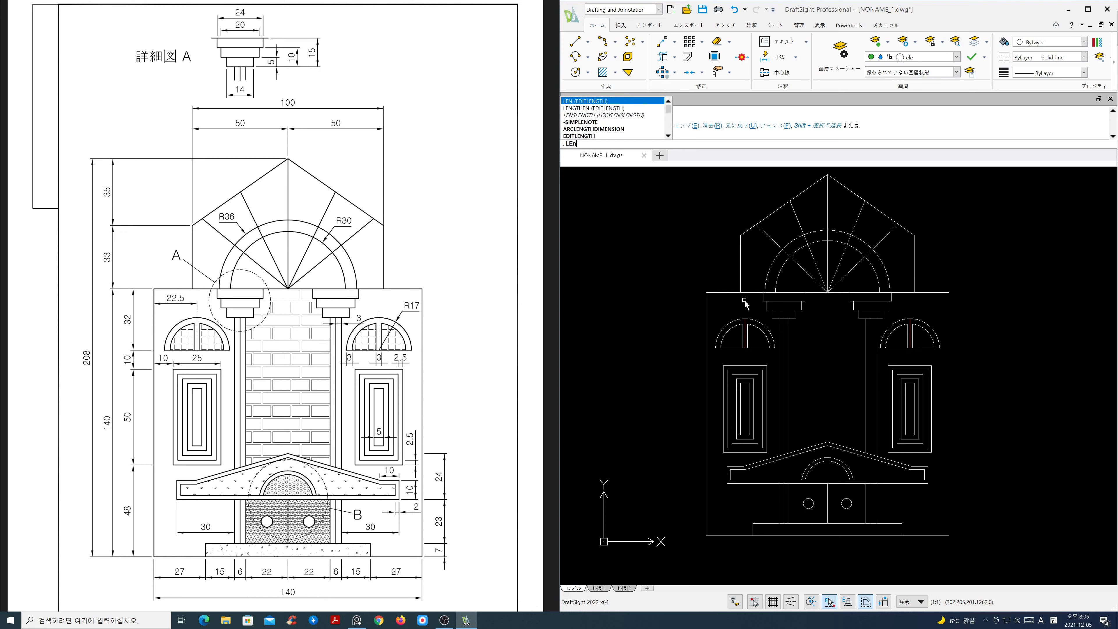
key("Return")
type("i")
key("Return")
type("3")
key("Return")
scroll(743, 325, "up", 2)
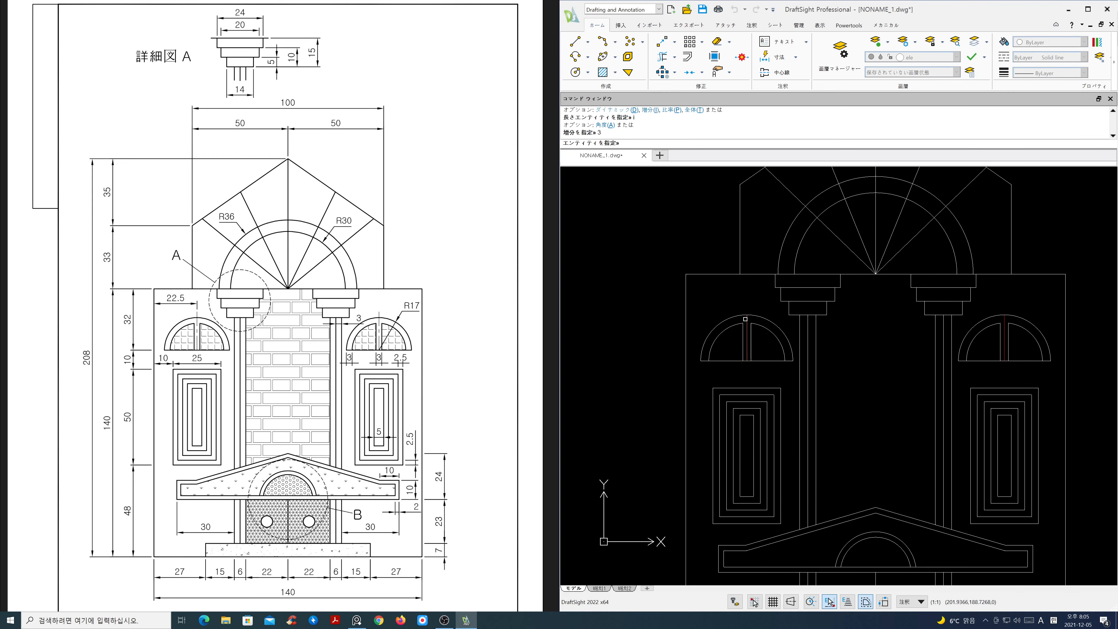
left_click(747, 320)
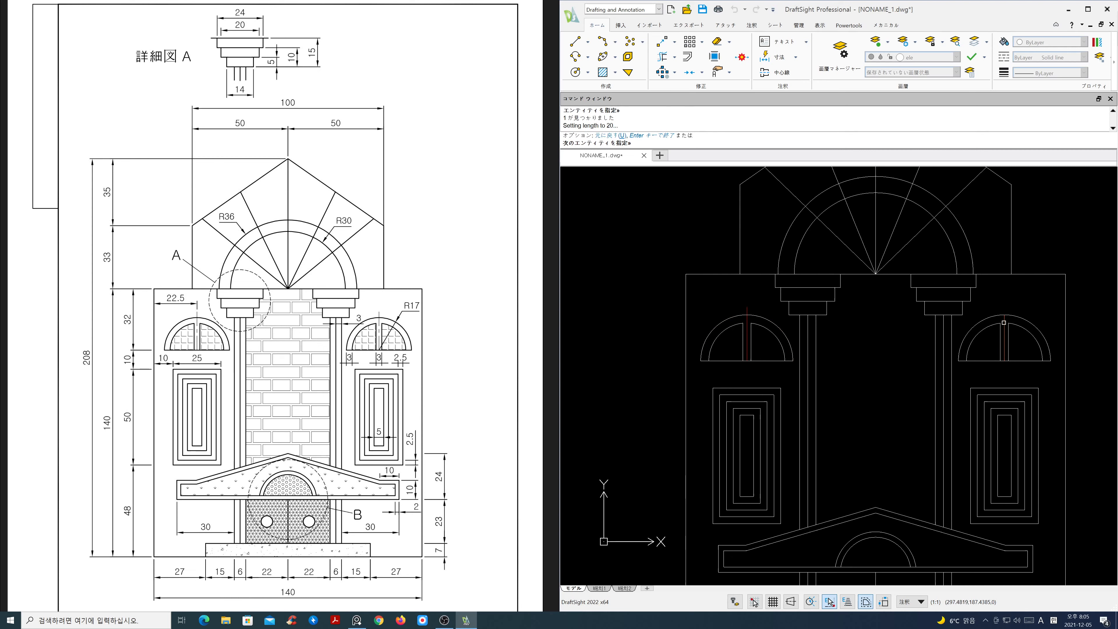
left_click(1005, 327)
key("Return")
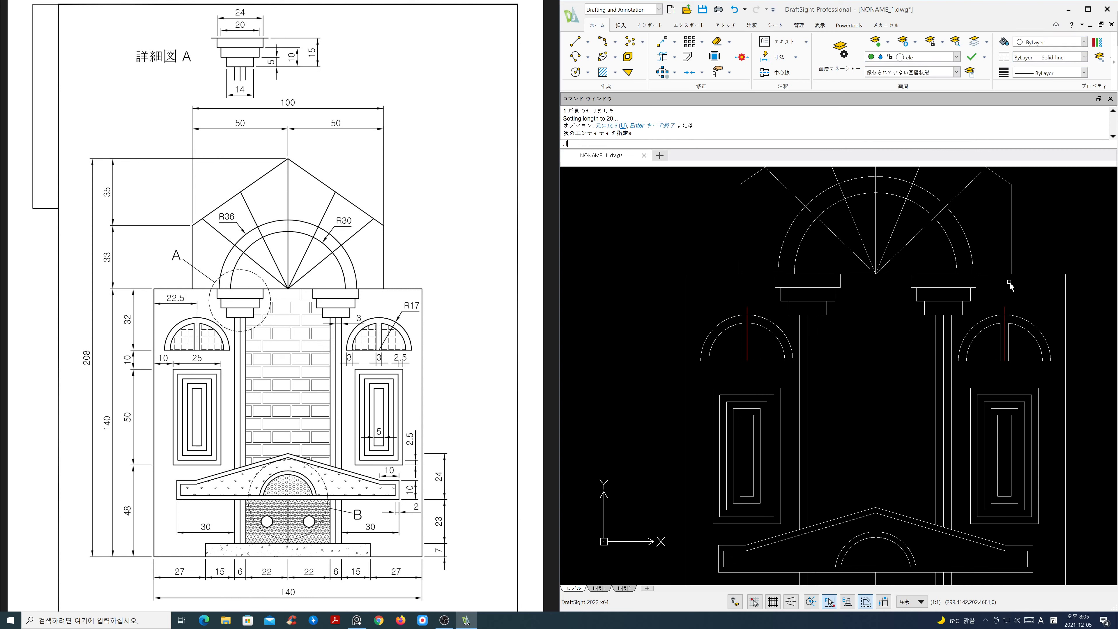
- Reduce the drawing's line scale to 0.4 and finally to 0.3
type("LTs")
key("Return")
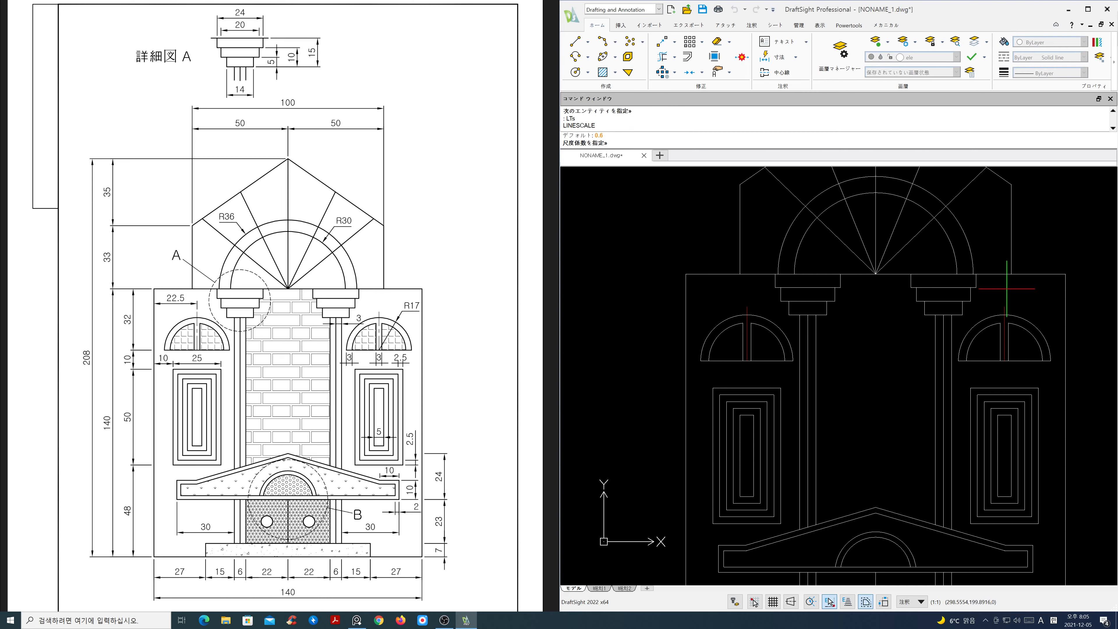
type(".4")
key("Return")
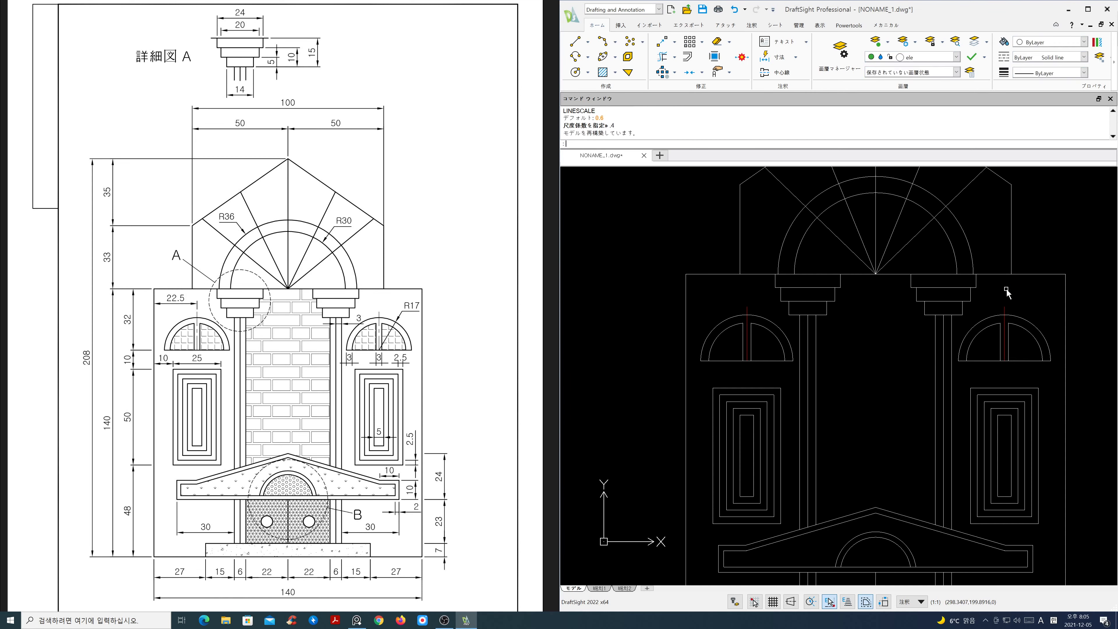
key("Return")
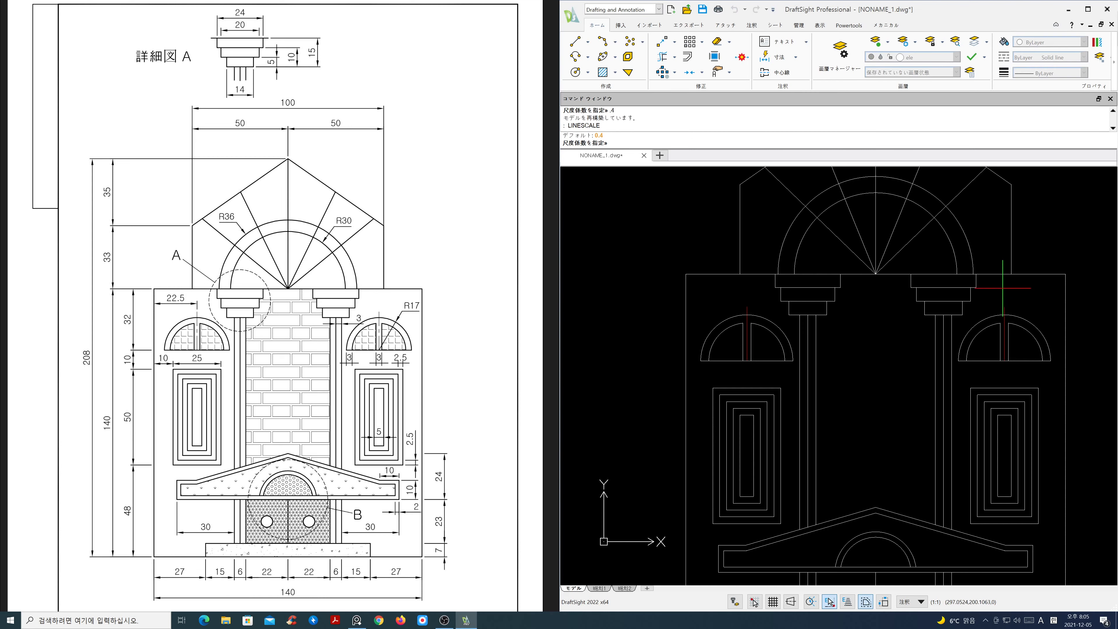
type(".3")
key("Return")
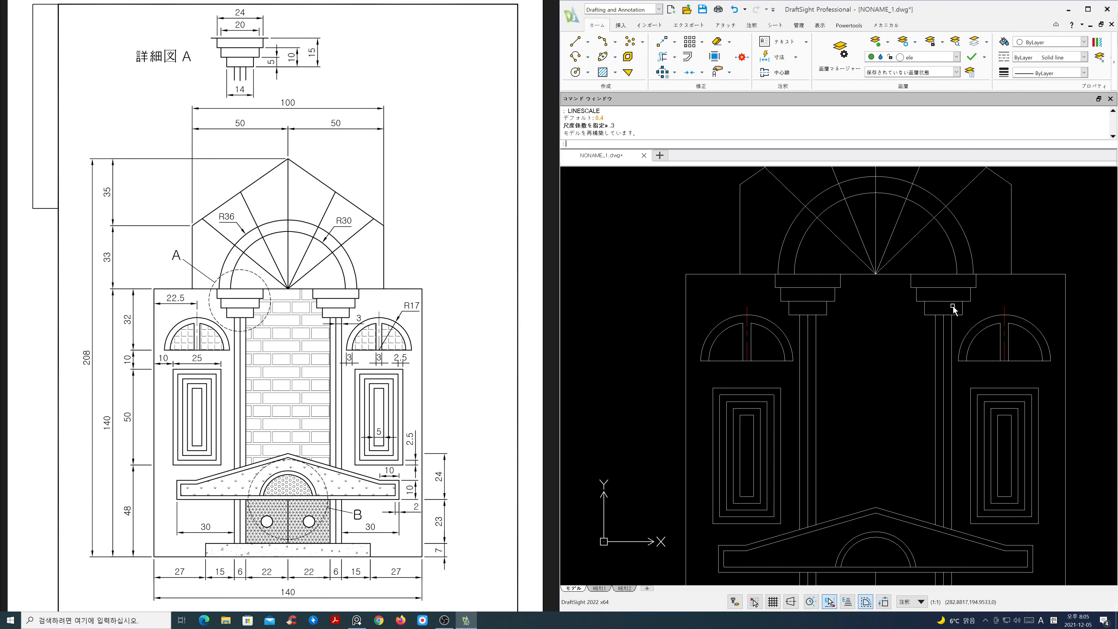
- Make hat the active layer
scroll(903, 318, "down", 1)
scroll(897, 320, "down", 1)
middle_click_drag(891, 312, 846, 325)
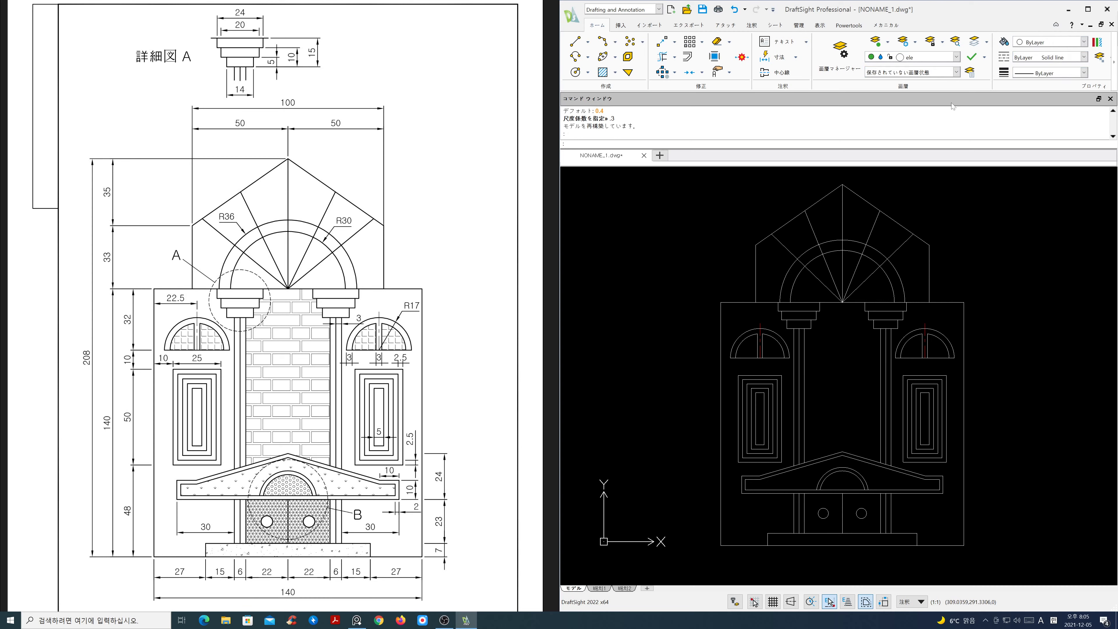
left_click(958, 57)
left_click(914, 124)
- Start a hatch and choose the sample pattern ANGLE for it
type("h")
key("Return")
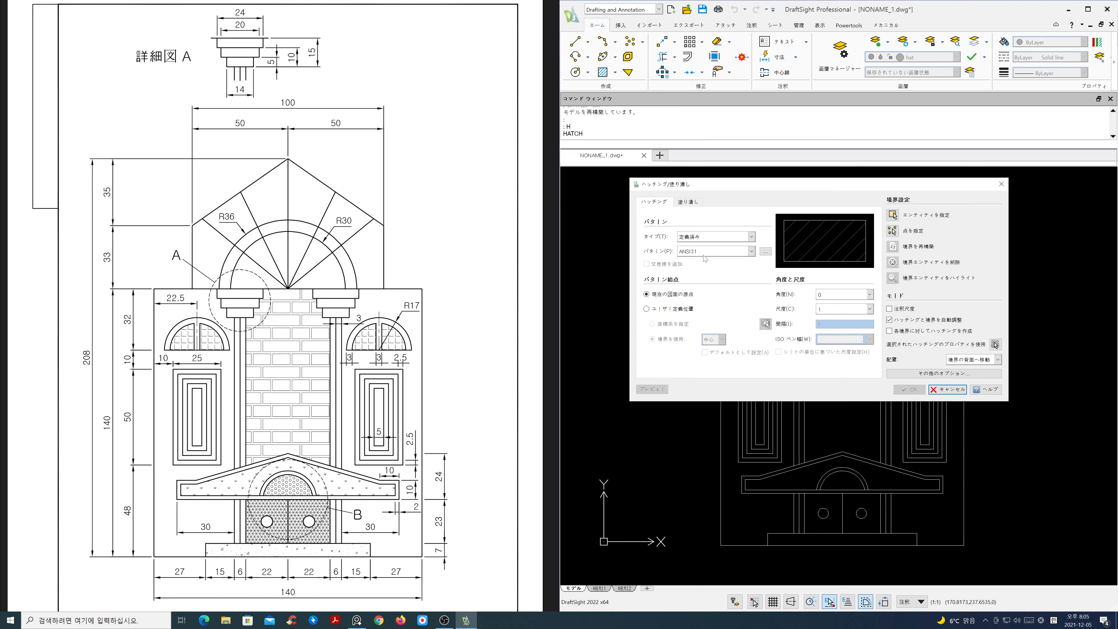
left_click(765, 251)
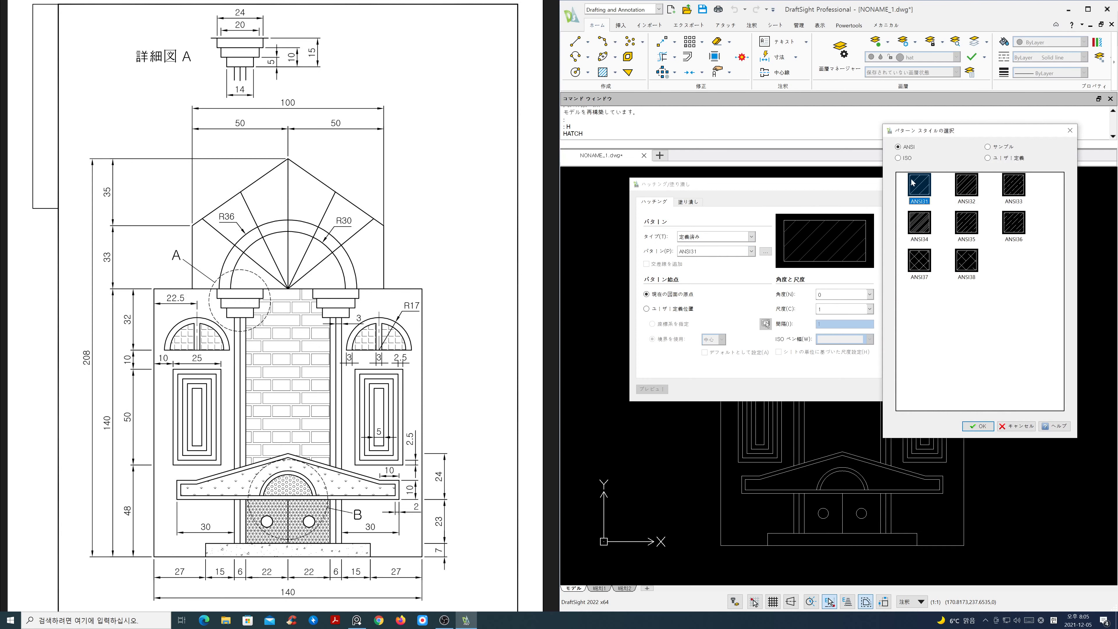
left_click(986, 147)
left_click(919, 187)
left_click(980, 426)
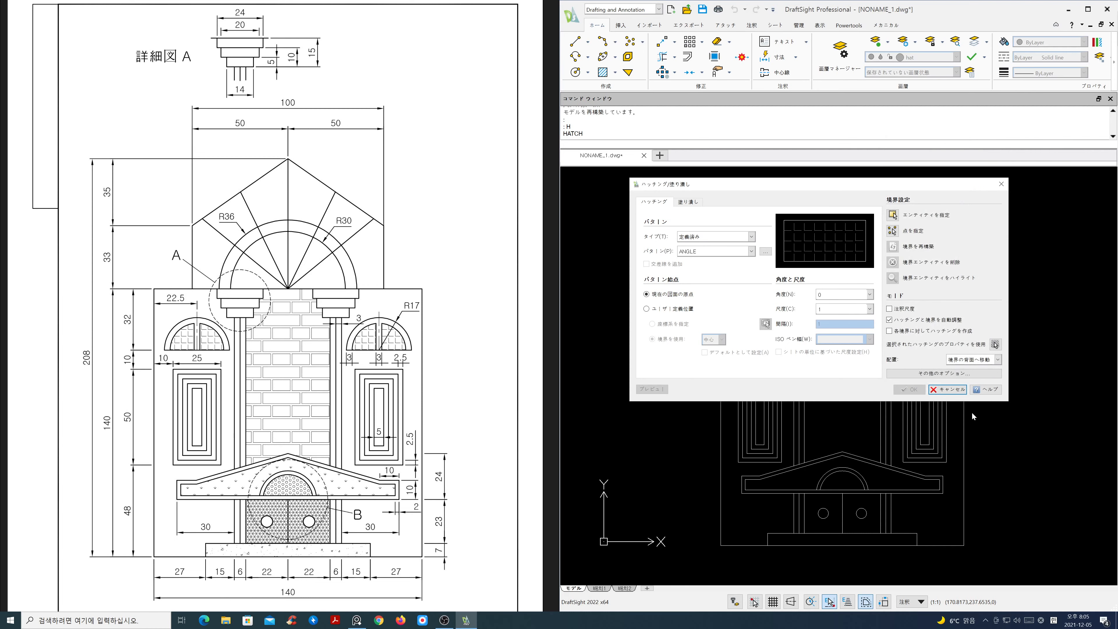
- Pick points inside the four panes of the two arched windows as the hatch areas
left_click(894, 232)
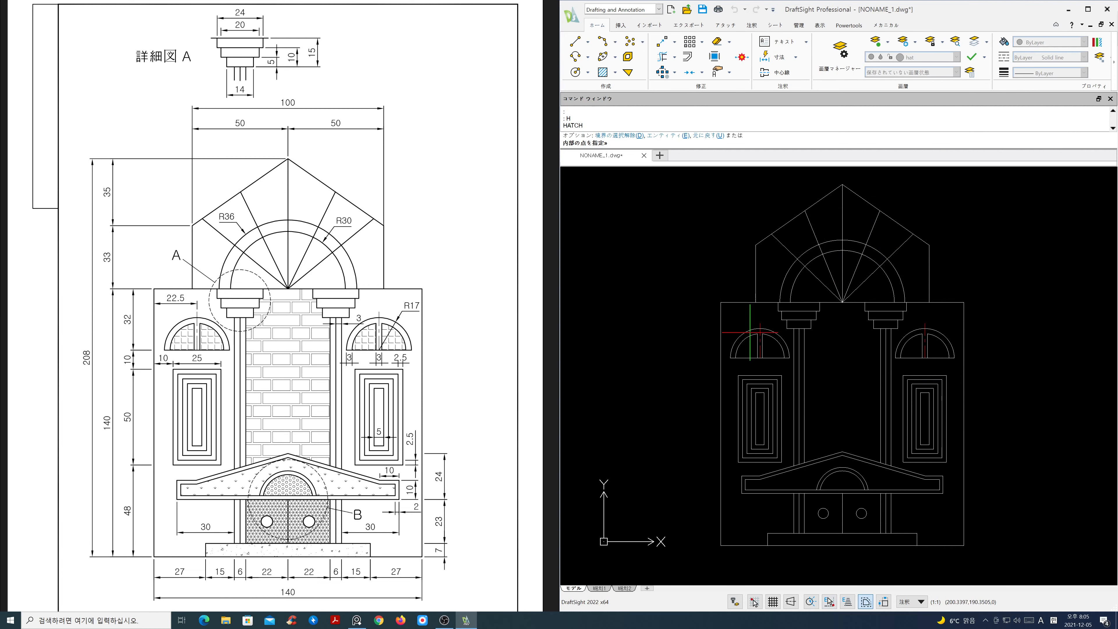
left_click(751, 348)
left_click(775, 348)
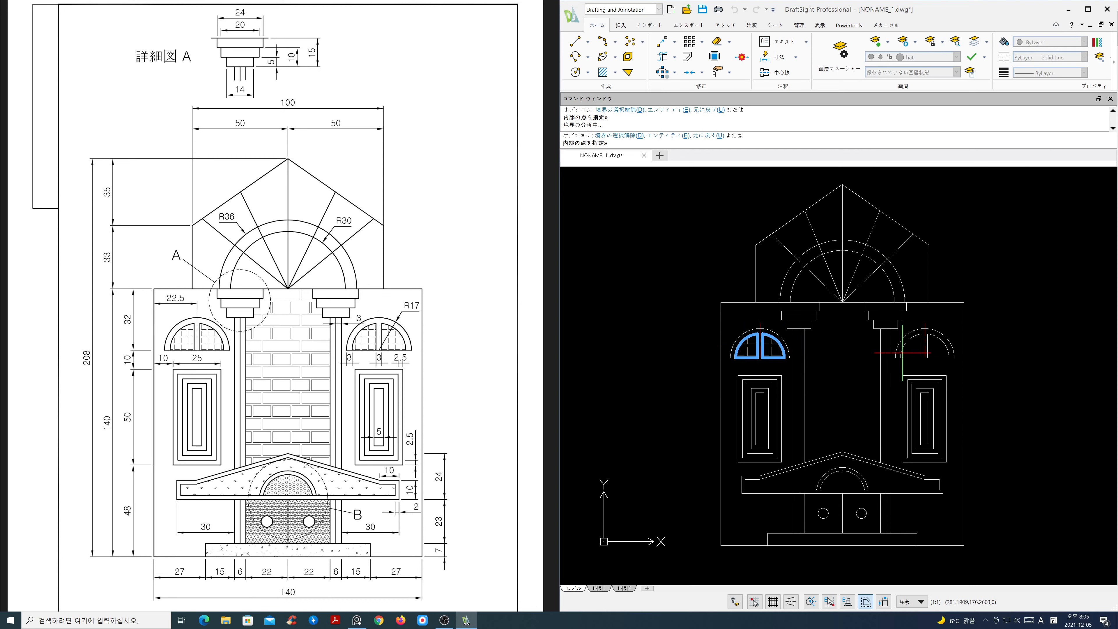
left_click(917, 349)
left_click(938, 350)
key("Escape")
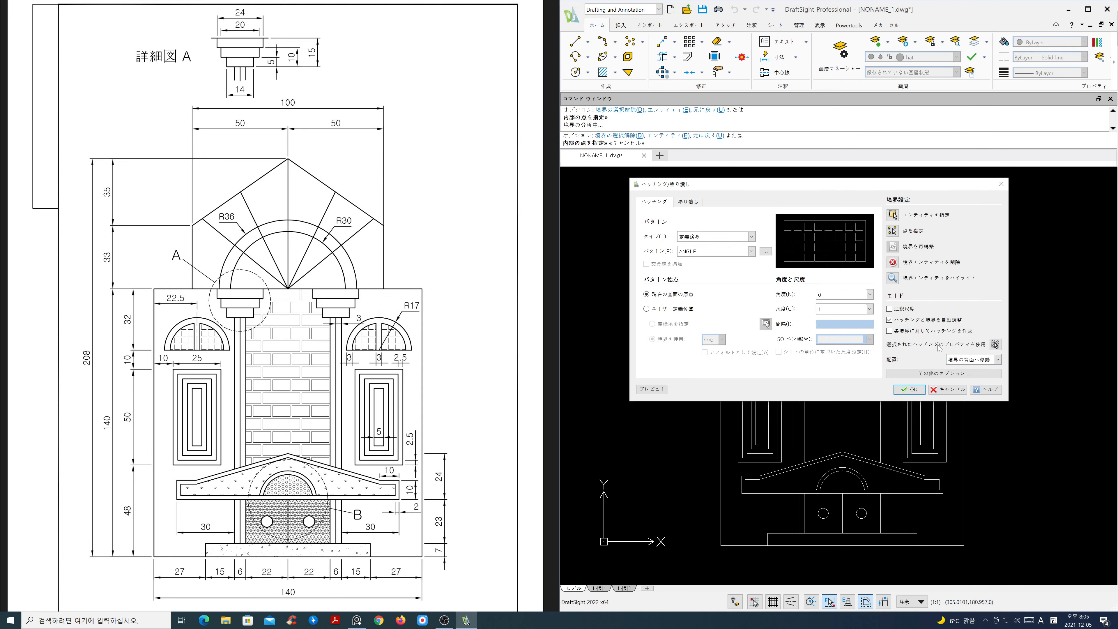
- Set the hatch scale to 0.5 and its origin to the boundary's centre, preview it and apply it to the window panes
key("Tab")
left_click(646, 308)
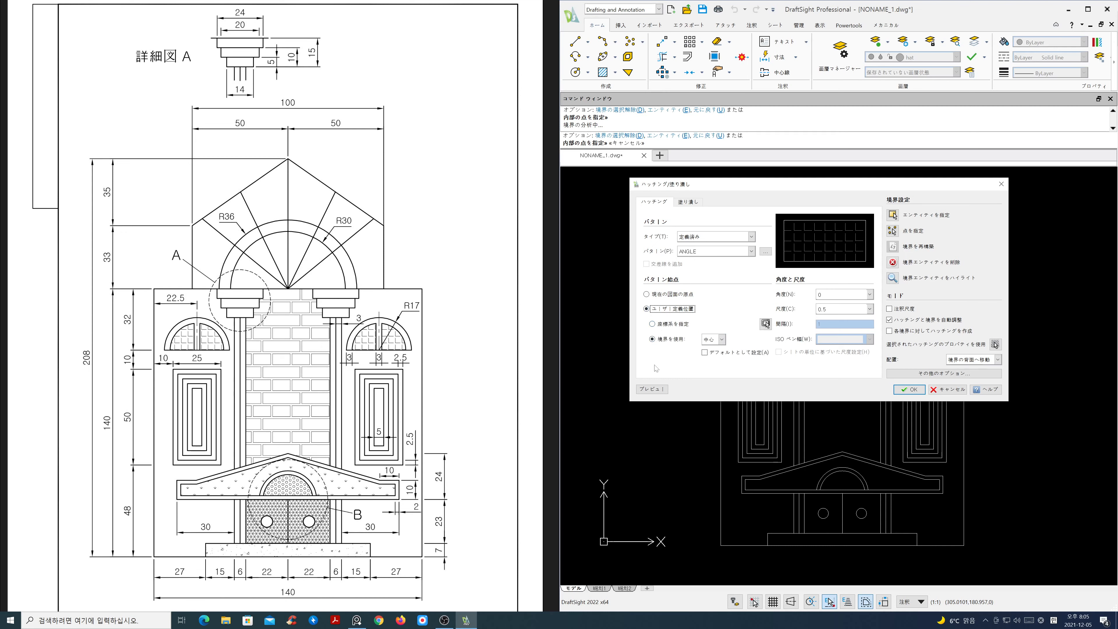
left_click(651, 389)
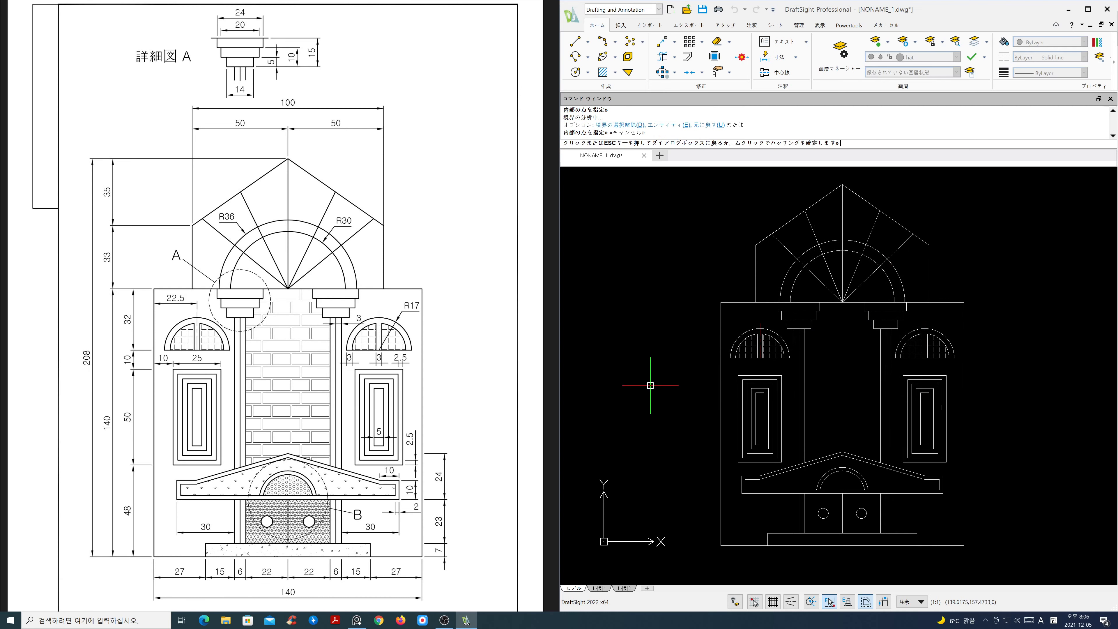
right_click(651, 385)
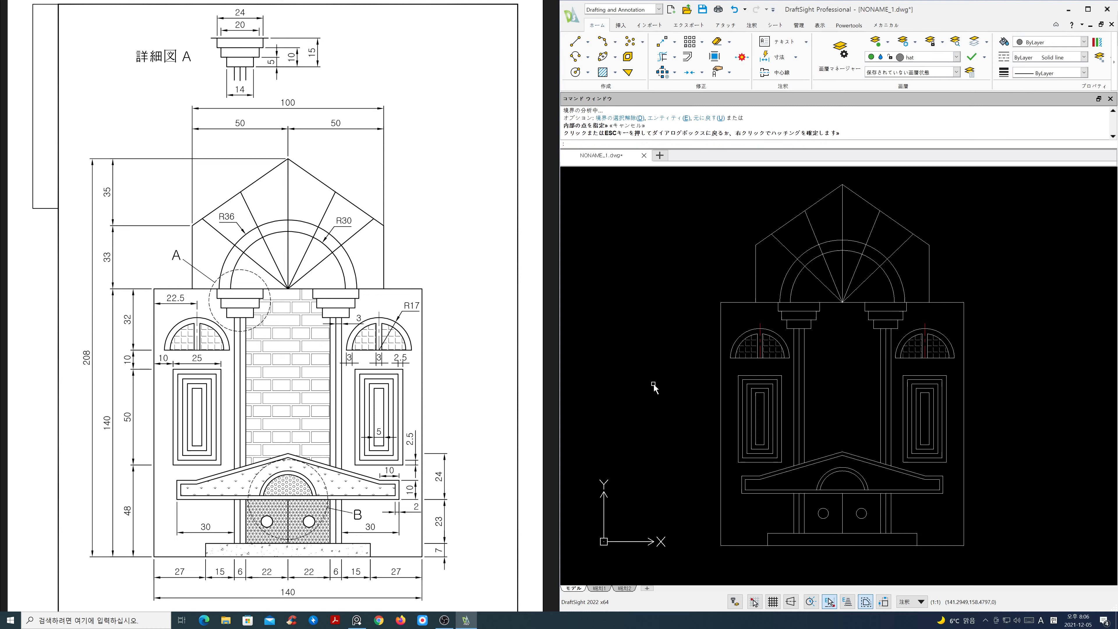
- Start a new hatch and choose the sample pattern AR-BRELM for the brick wall
scroll(859, 414, "up", 1)
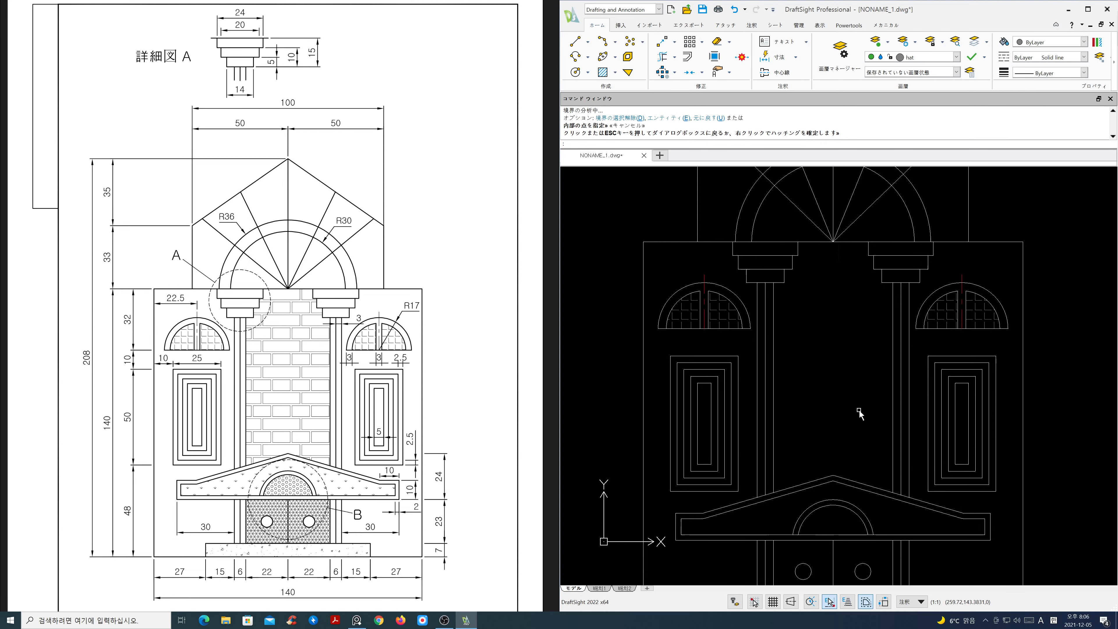
middle_click_drag(864, 415, 868, 427)
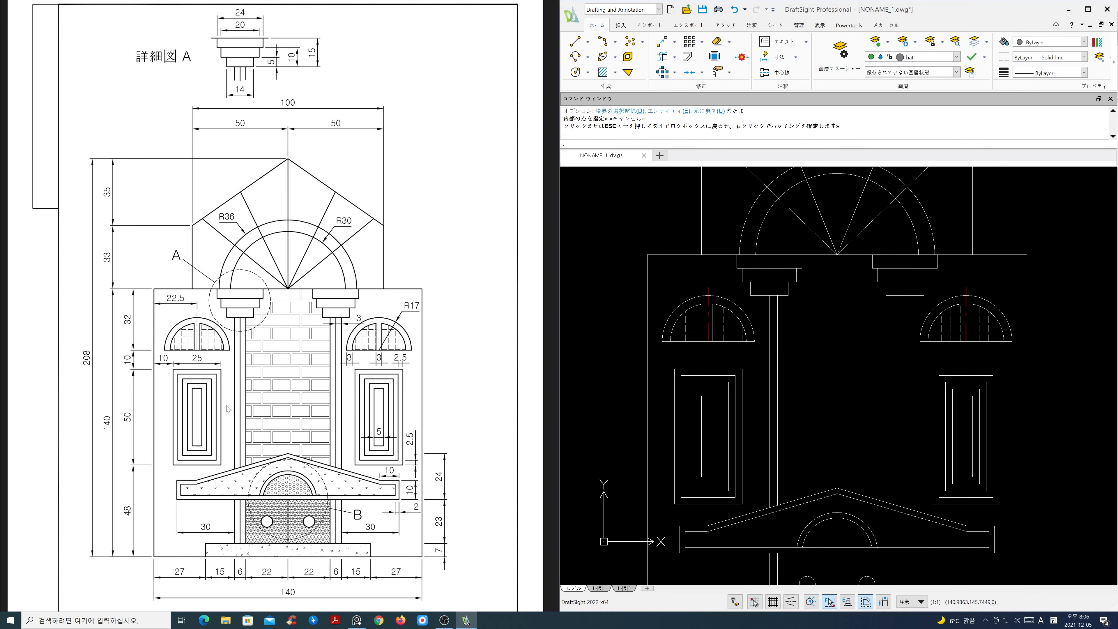
scroll(274, 424, "up", 2)
left_click_drag(285, 427, 285, 454)
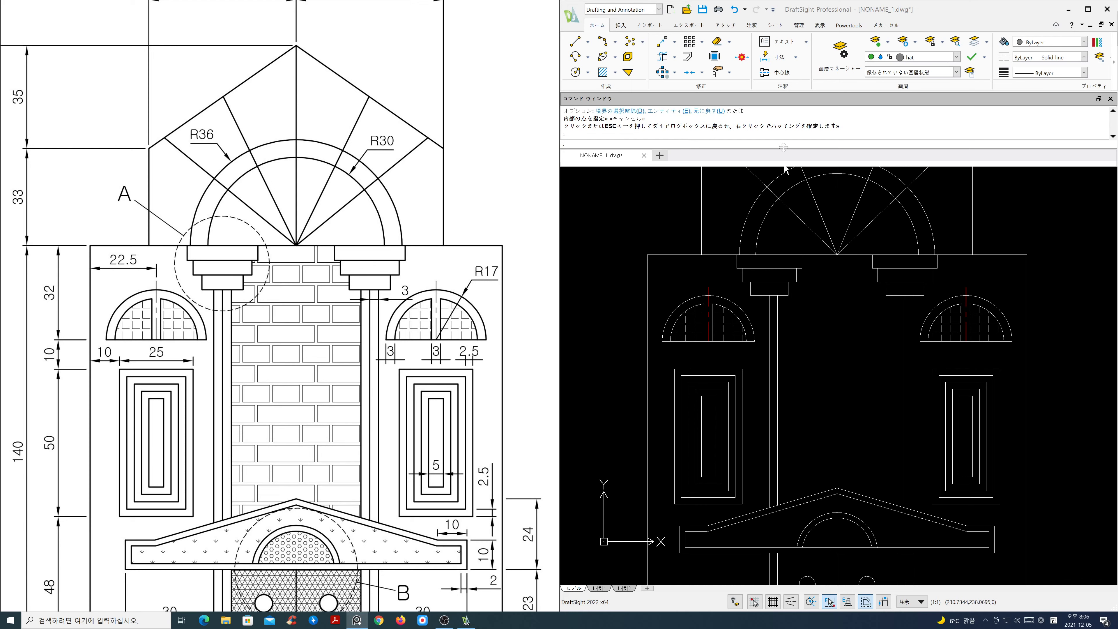
left_click(793, 174)
key("Return")
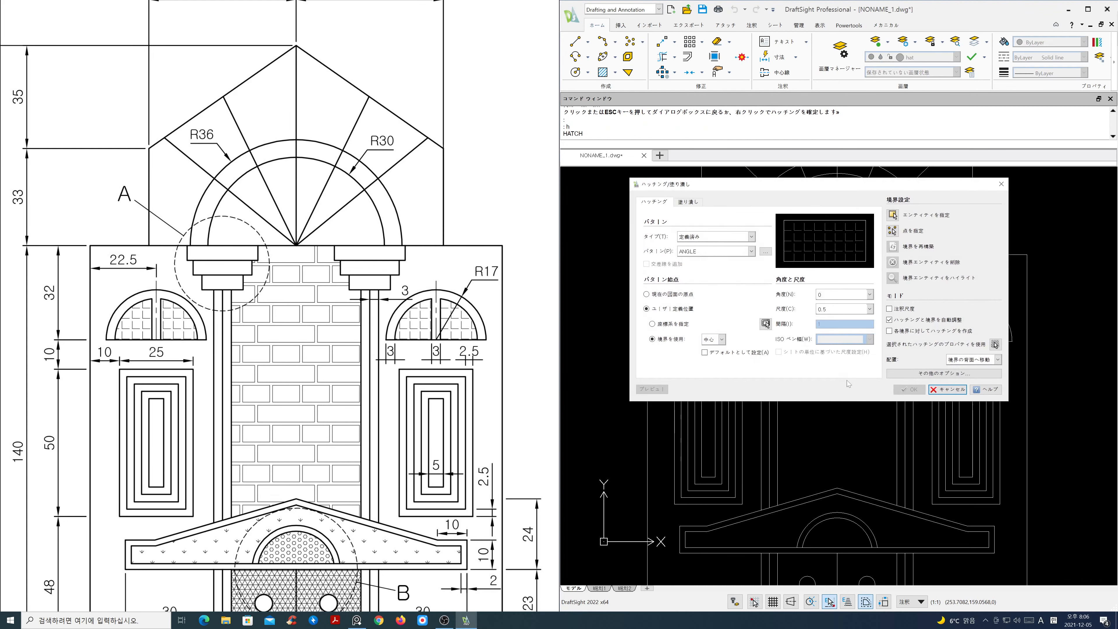
left_click(766, 251)
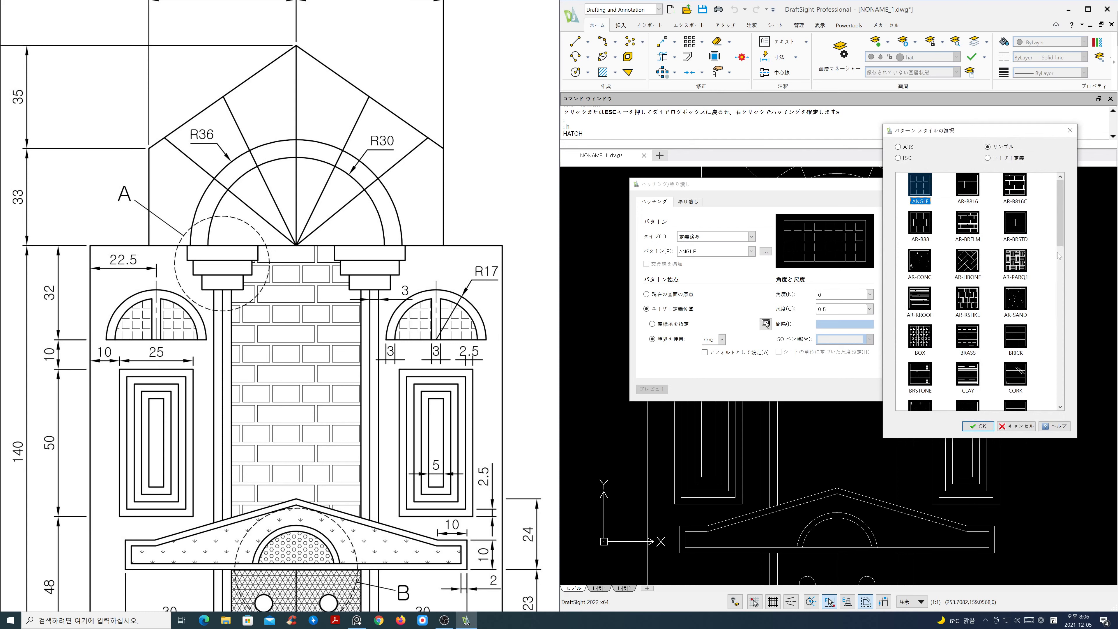
left_click(975, 232)
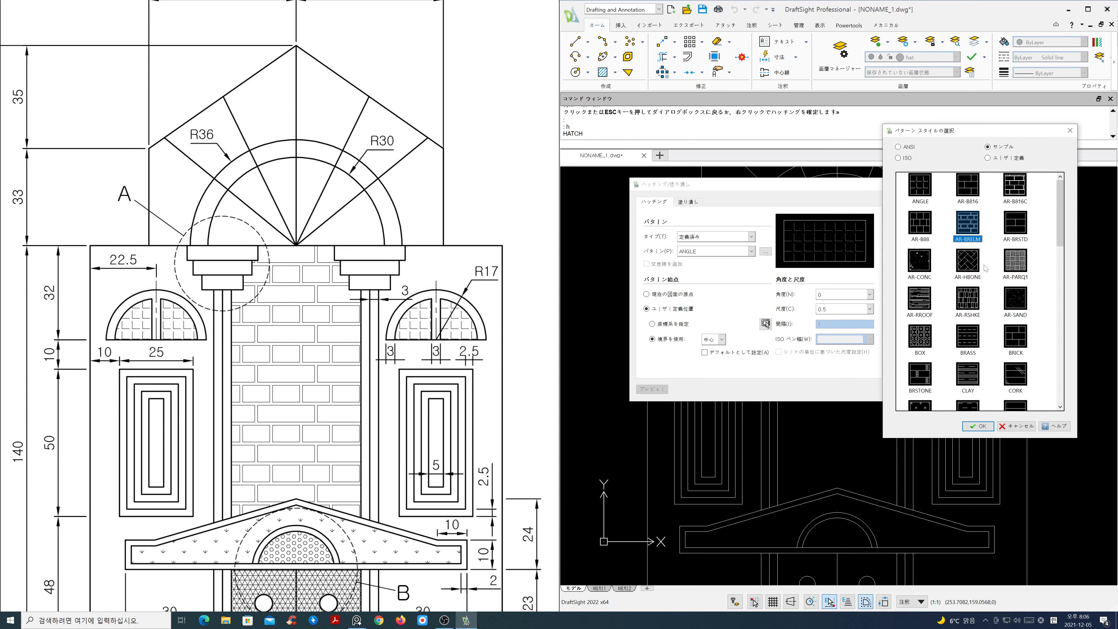
left_click(978, 426)
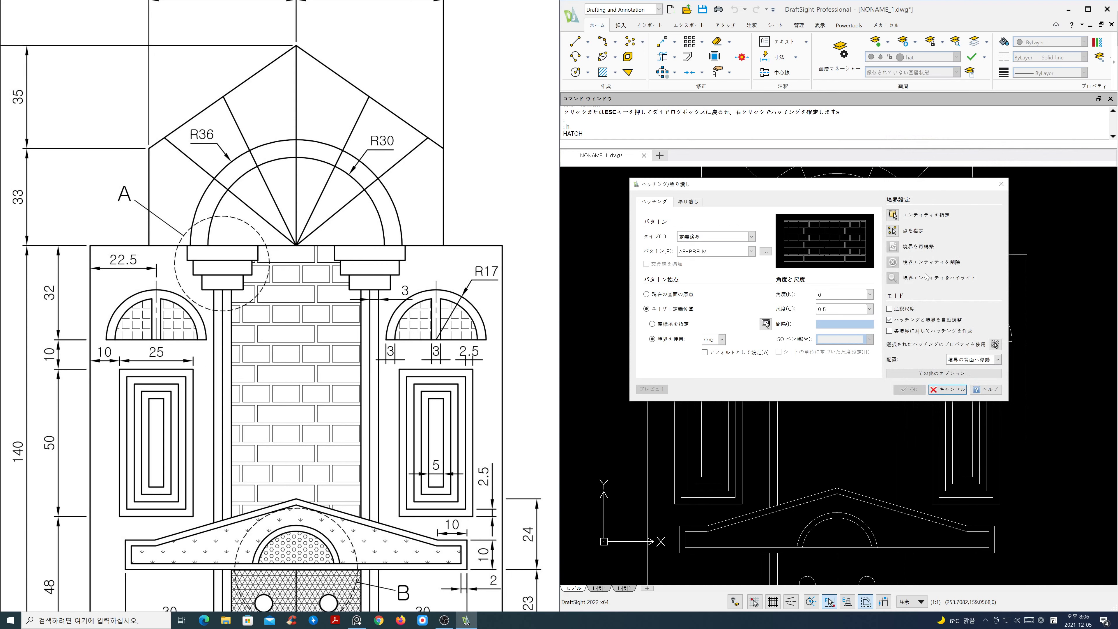
- Hatch the central wall between the columns at scale 0.1, with the pattern origin at the arch centre on the wall's upper edge
left_click(893, 231)
left_click(855, 354)
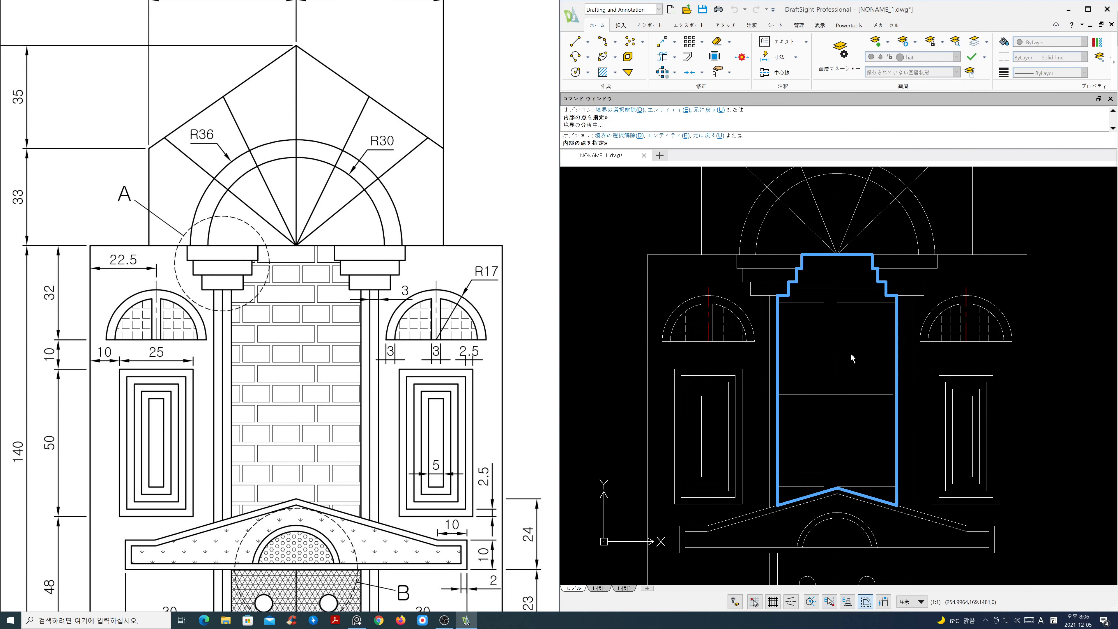
key("Escape")
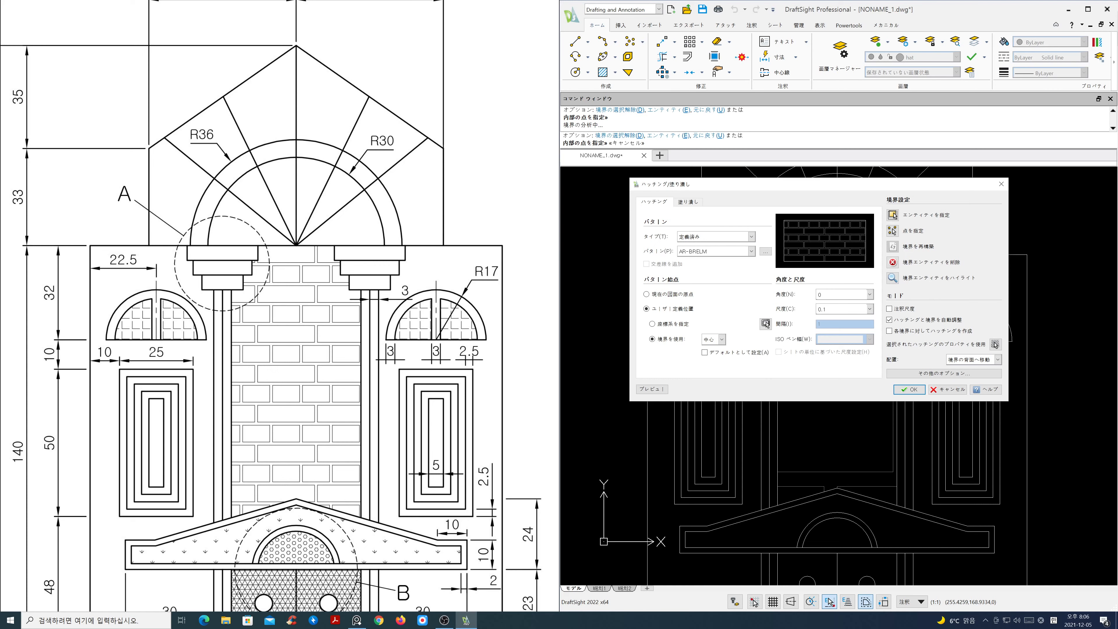
left_click(669, 324)
left_click(766, 325)
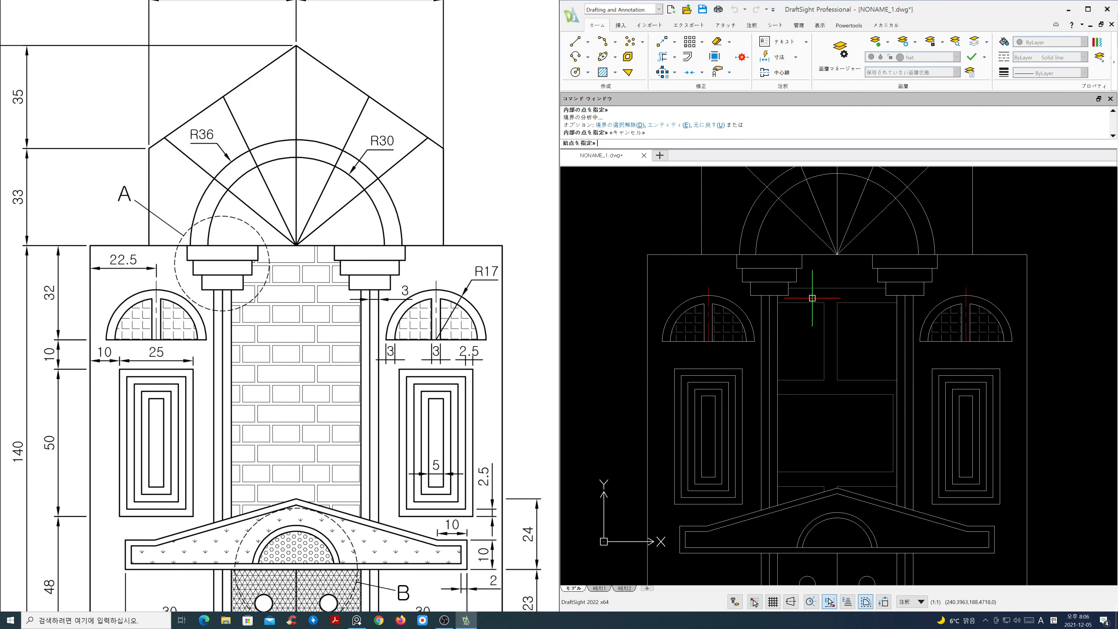
left_click(839, 250)
left_click(652, 389)
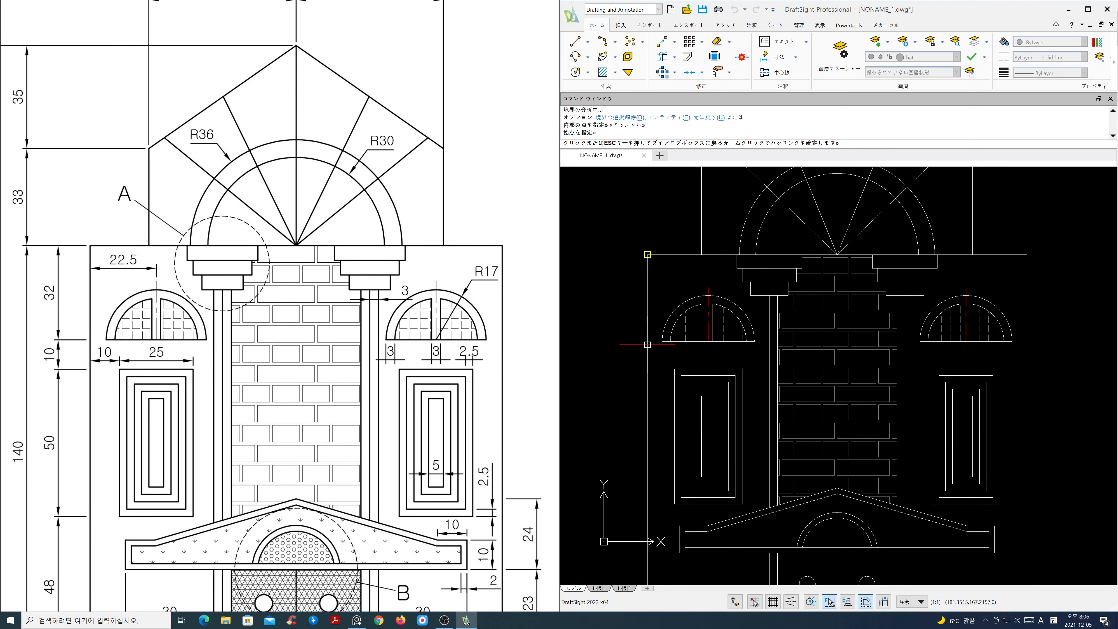
right_click(606, 230)
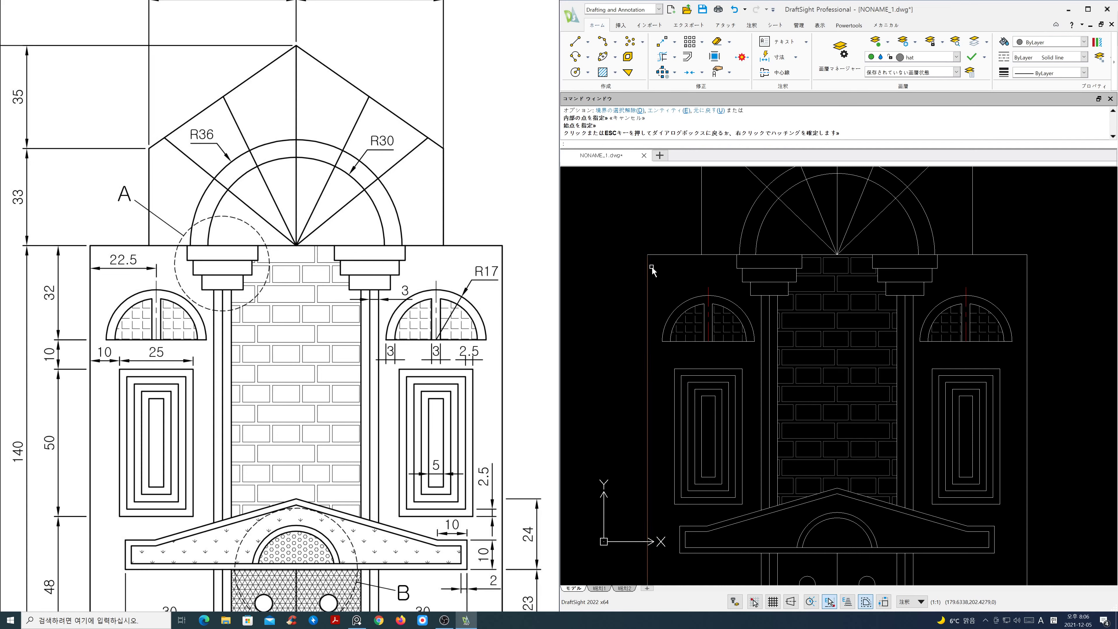
- Start a new hatch and choose the sample pattern GRASS for the lower pediment
middle_click_drag(886, 452, 886, 326)
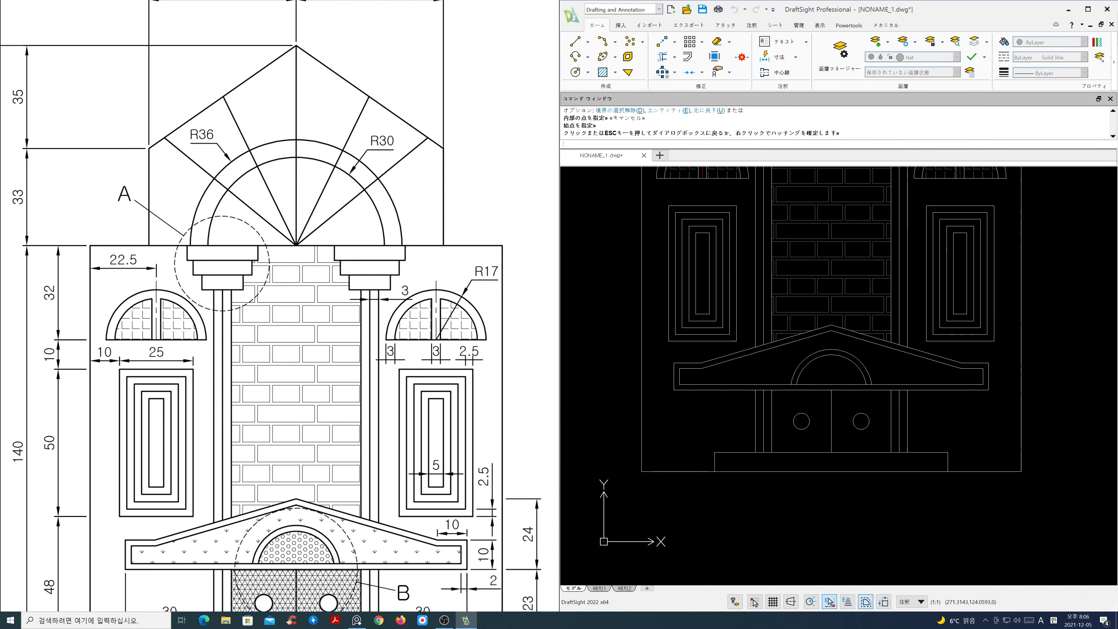
scroll(835, 362, "up", 1)
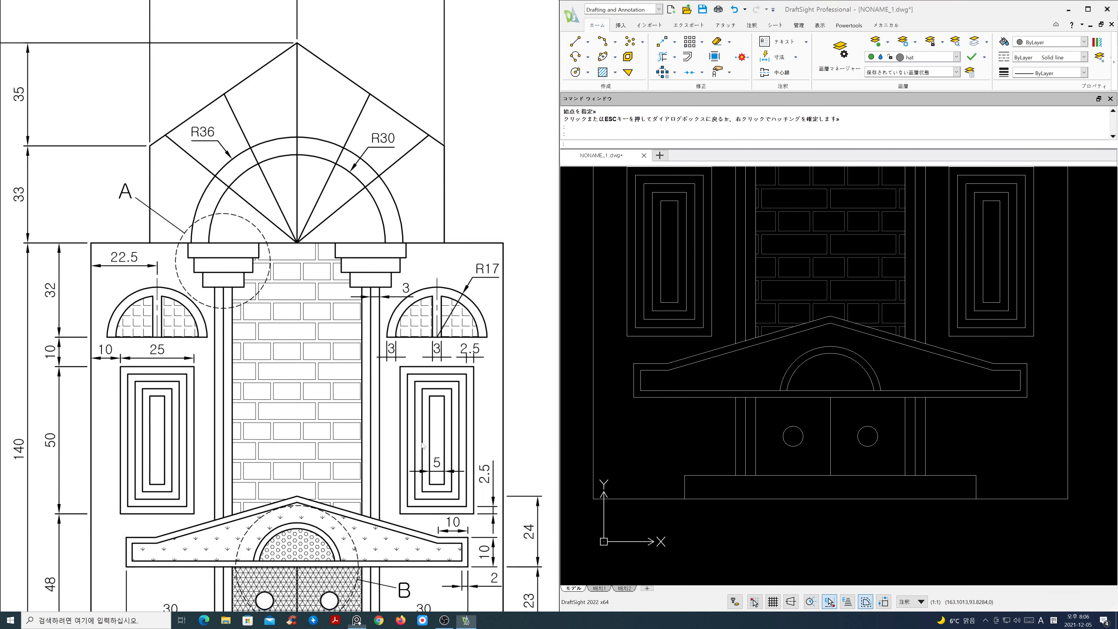
middle_click_drag(422, 442, 417, 270)
scroll(358, 381, "up", 1)
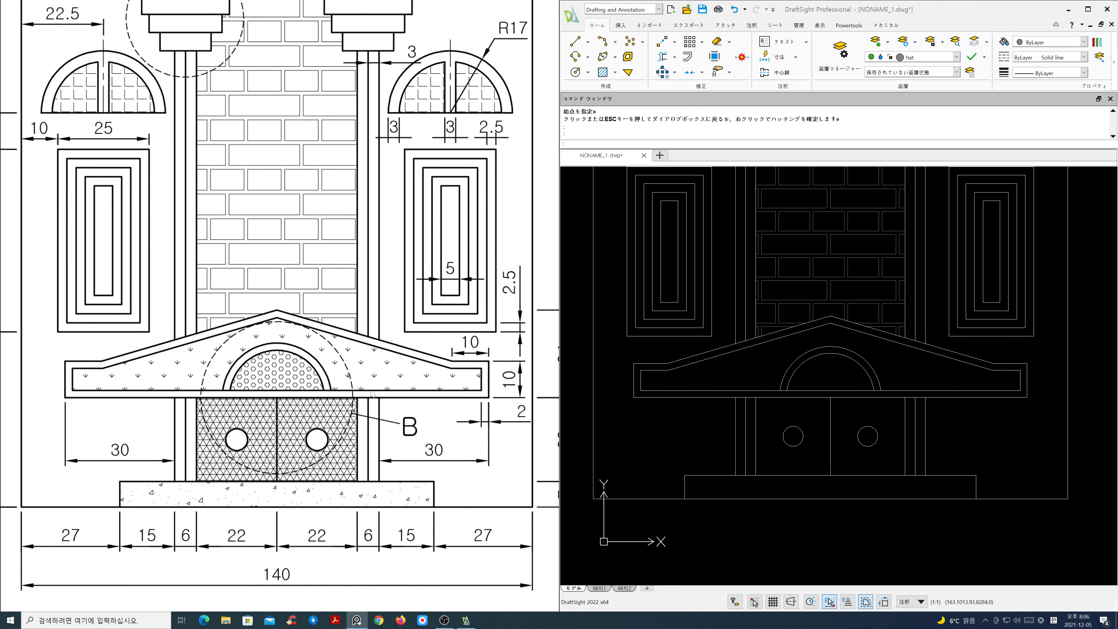
middle_click_drag(371, 394, 368, 396)
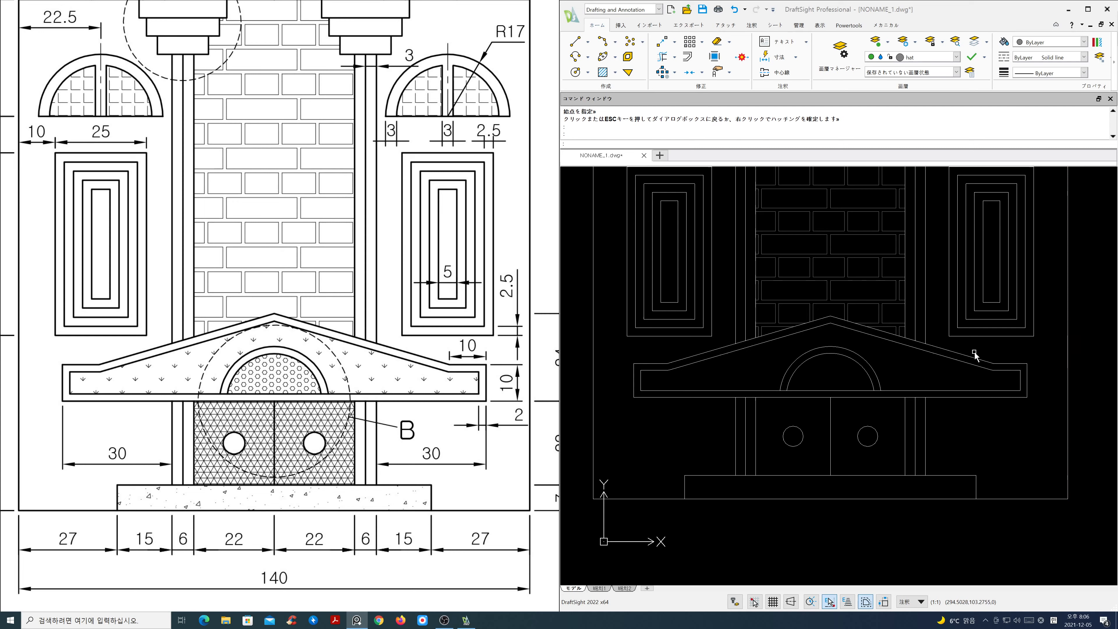
left_click(879, 162)
type("h")
key("Return")
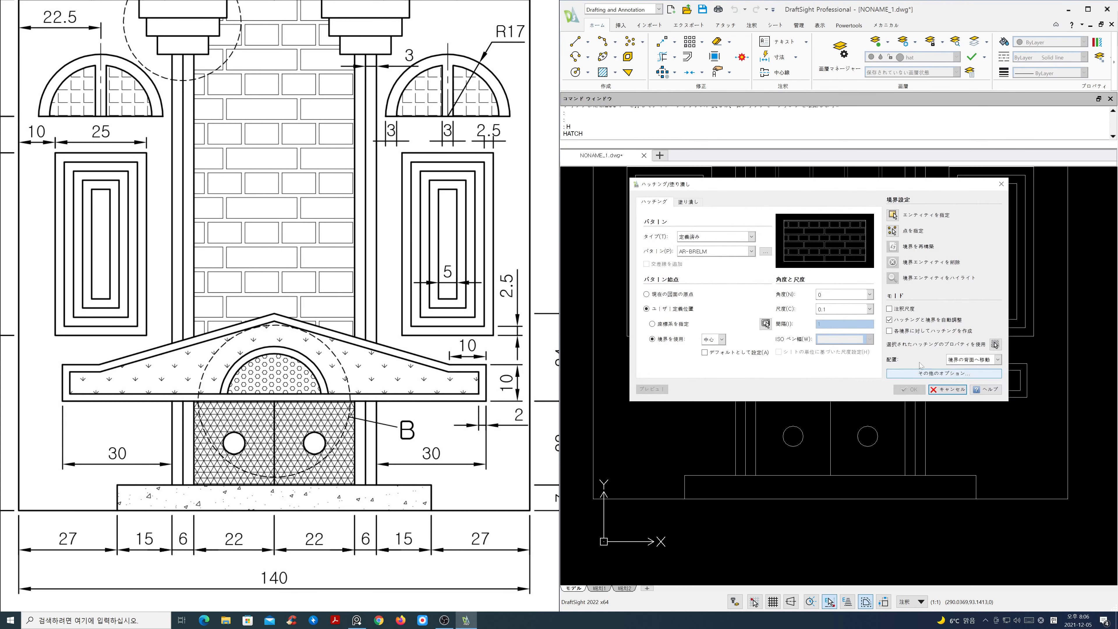
left_click(766, 253)
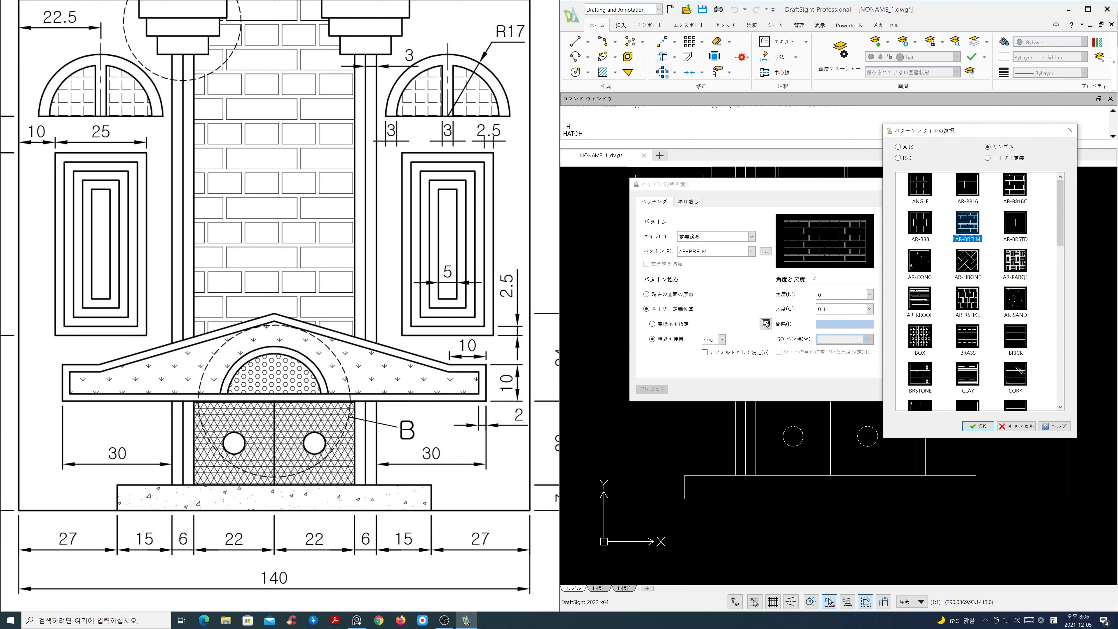
left_click_drag(1060, 234, 1074, 294)
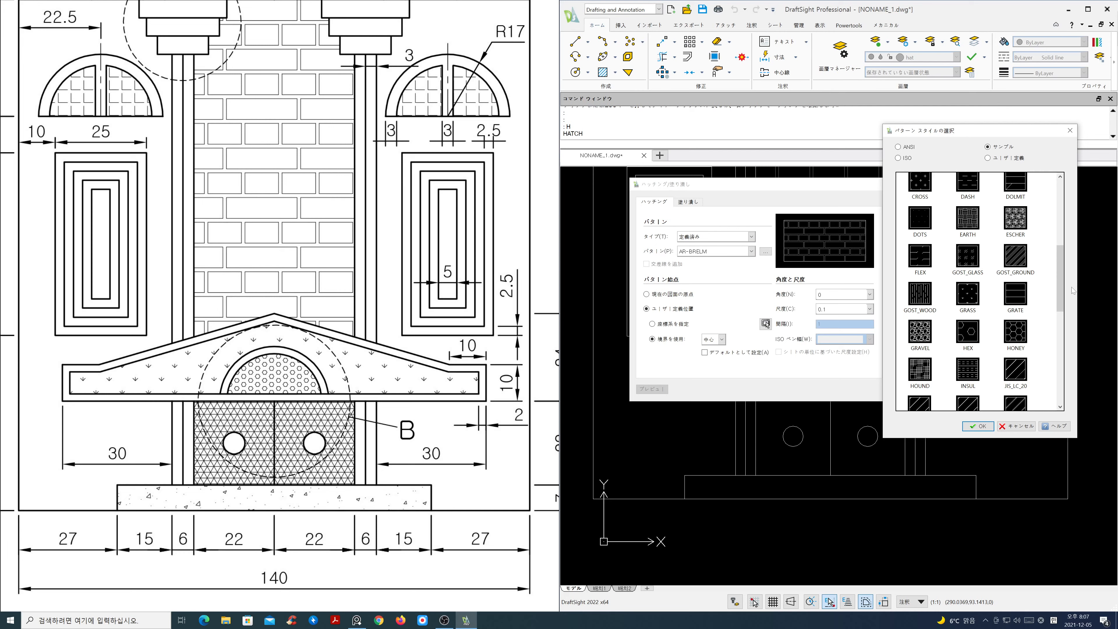
left_click(968, 294)
left_click(977, 426)
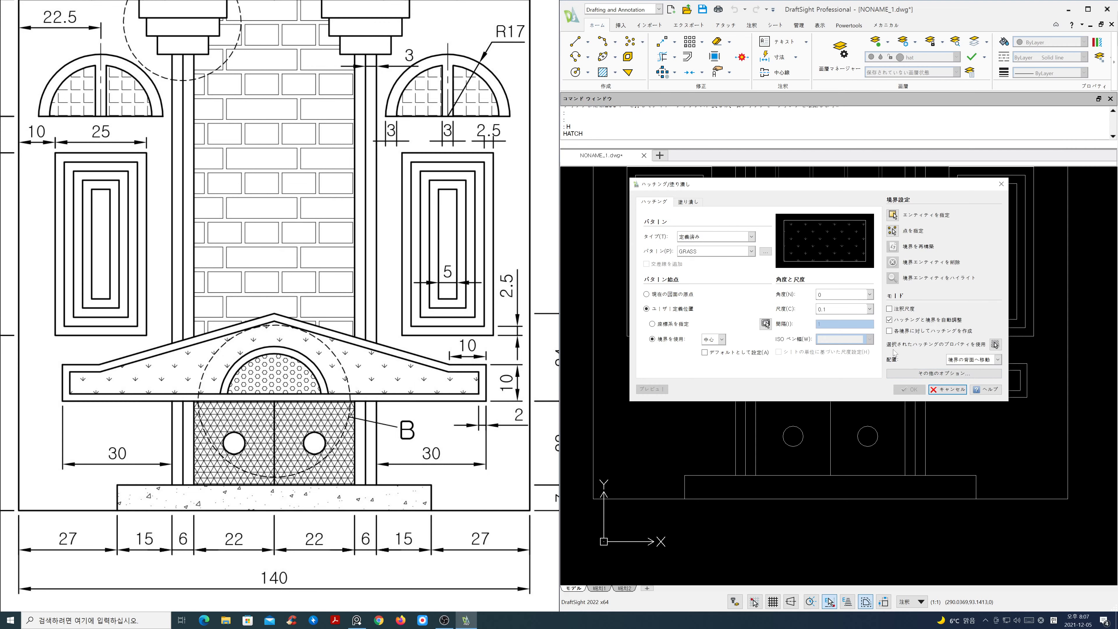
- Hatch the area inside the lower pediment's inner outline, around the small arch, at scale 0.25 after previewing it
left_click(894, 233)
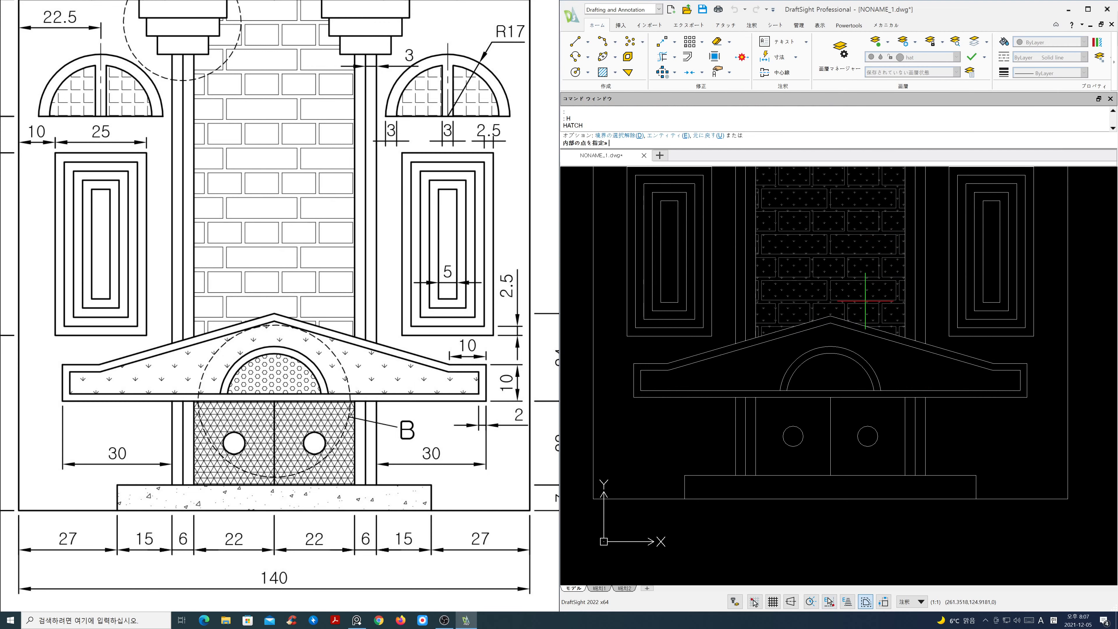
left_click(820, 335)
key("Return")
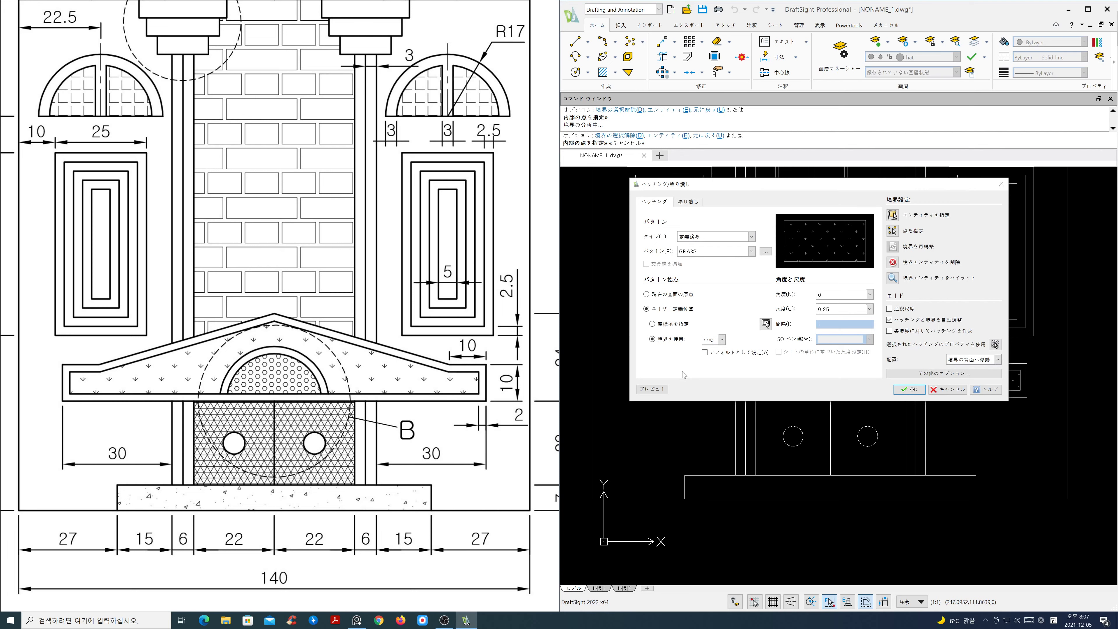
left_click(652, 389)
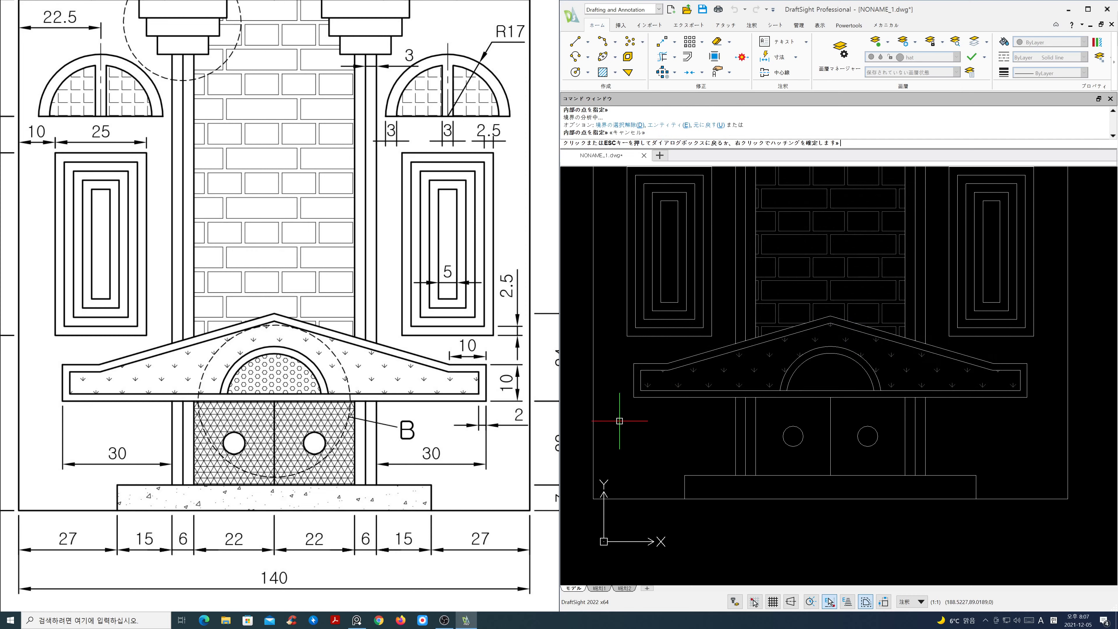
right_click(614, 434)
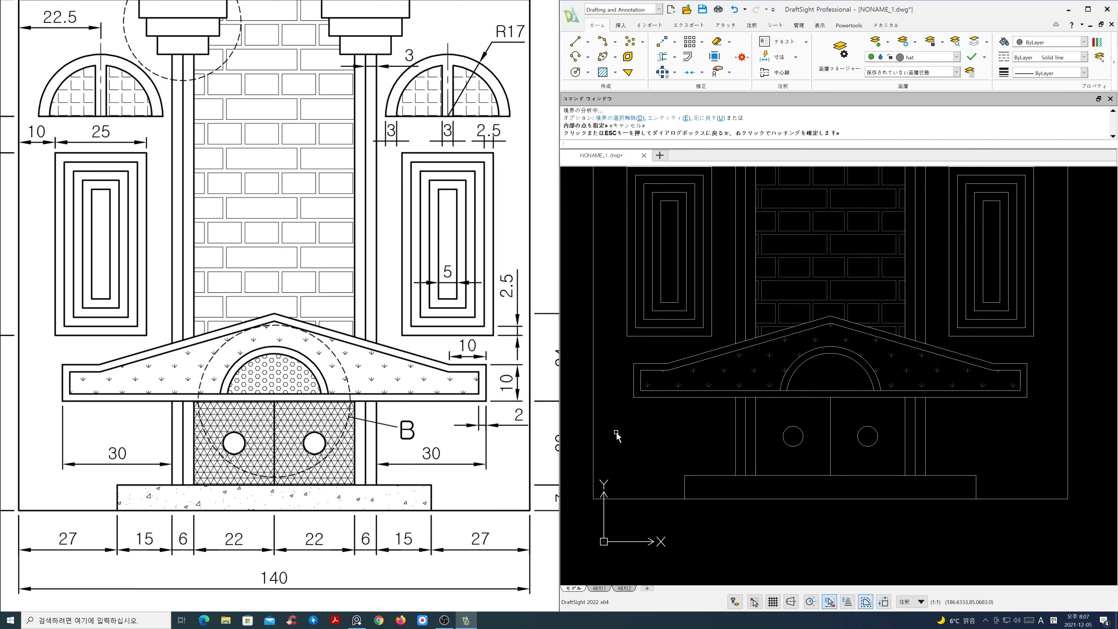
- Start a new hatch and choose the sample pattern HEX for the small arch
right_click(1029, 426)
type("h")
key("Return")
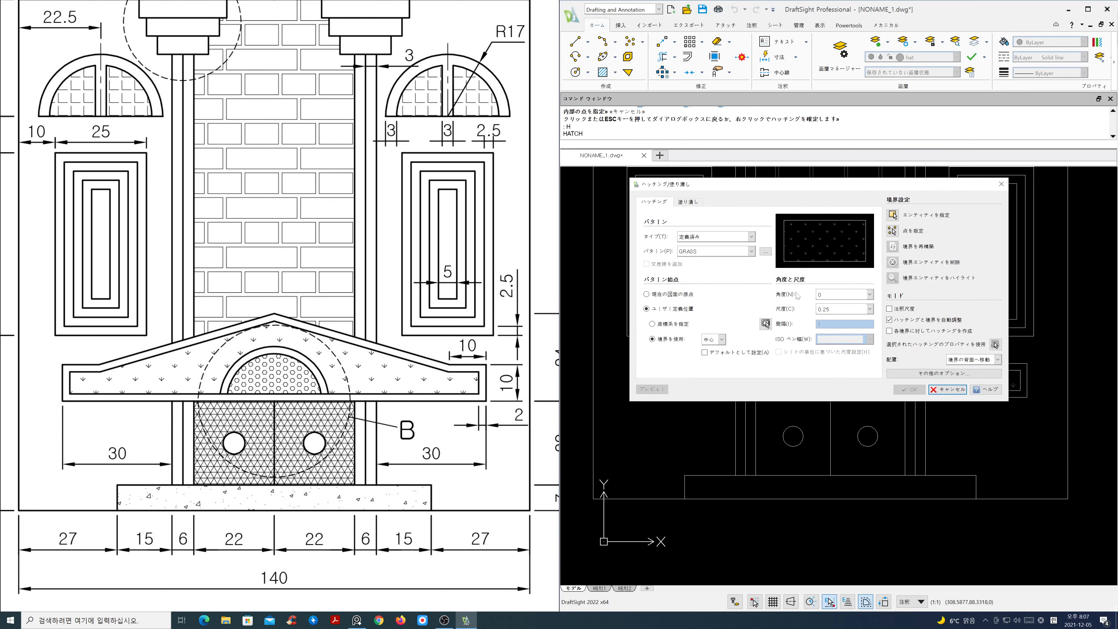
left_click(766, 251)
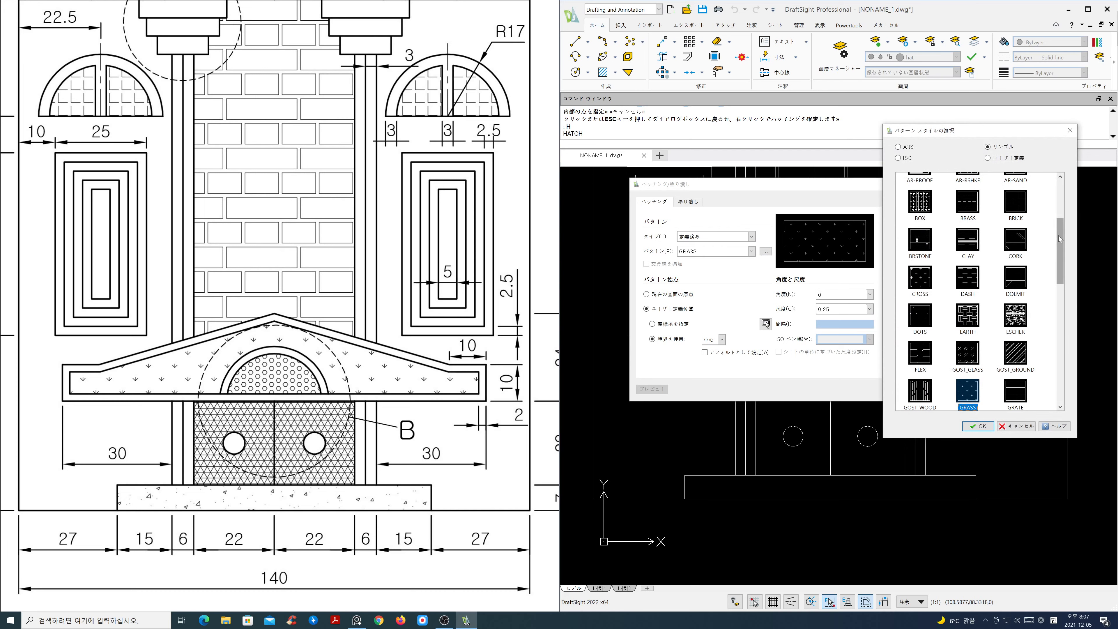
mouse_move(1067, 285)
left_mouse_down()
mouse_move(1062, 375)
mouse_move(1078, 266)
left_mouse_up()
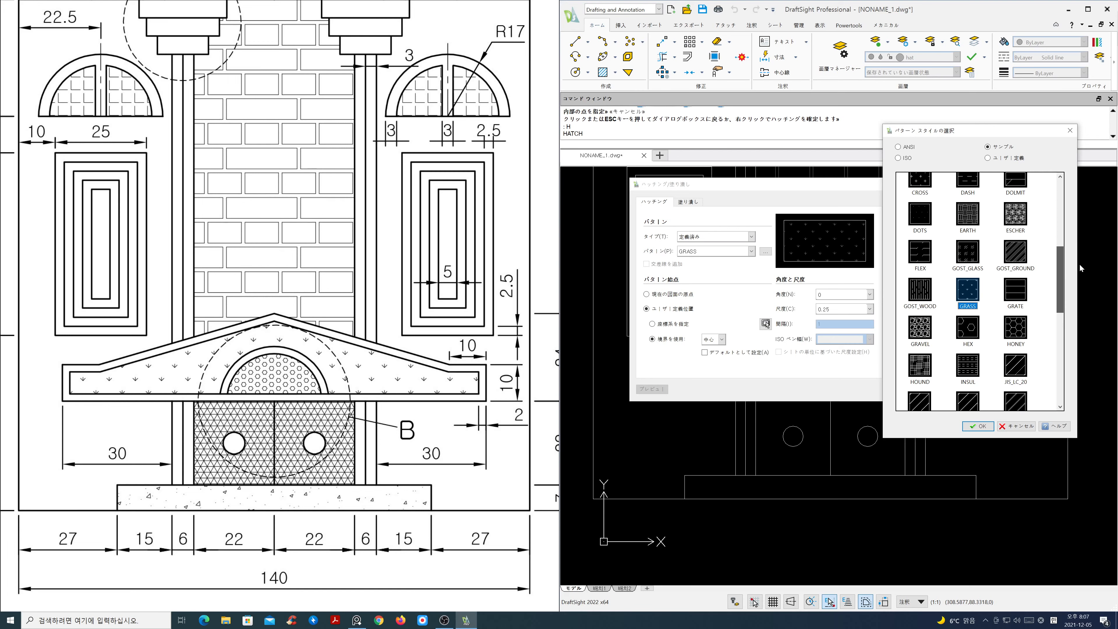
left_click(967, 327)
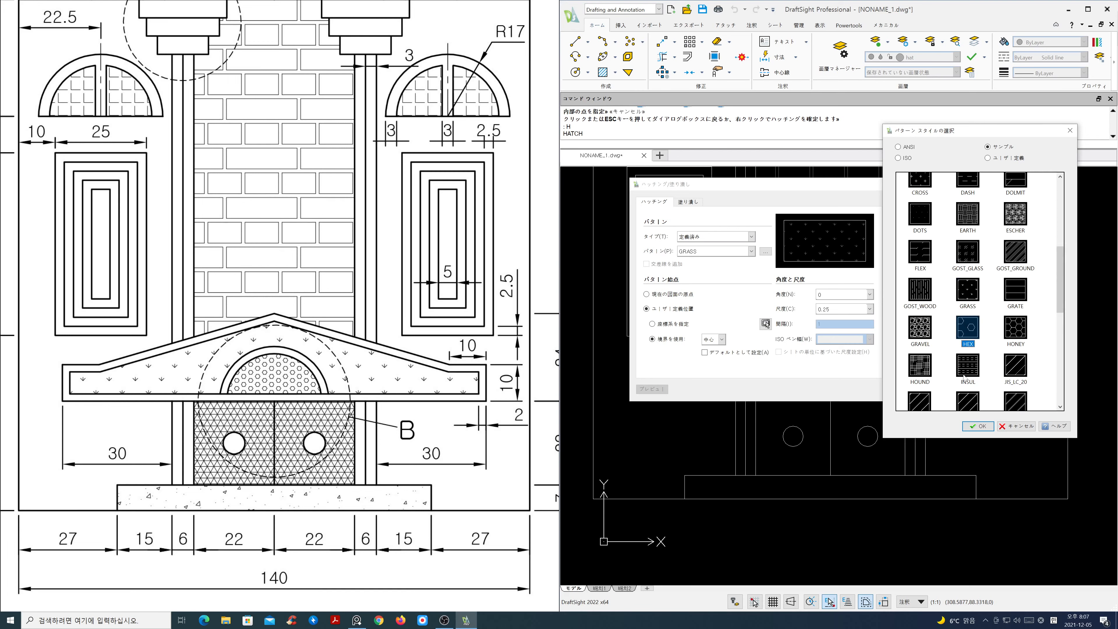
left_click(974, 426)
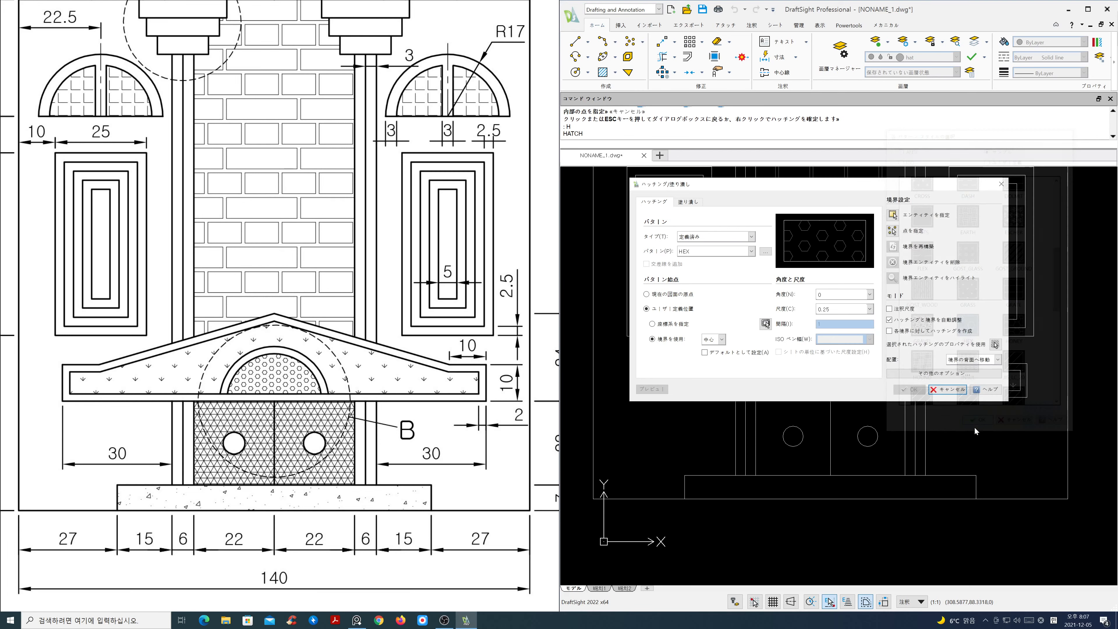
- Hatch the inner semicircle of the small arch above the doors at scale 0.25, previewing the pattern before applying it
left_click(893, 231)
left_click(824, 381)
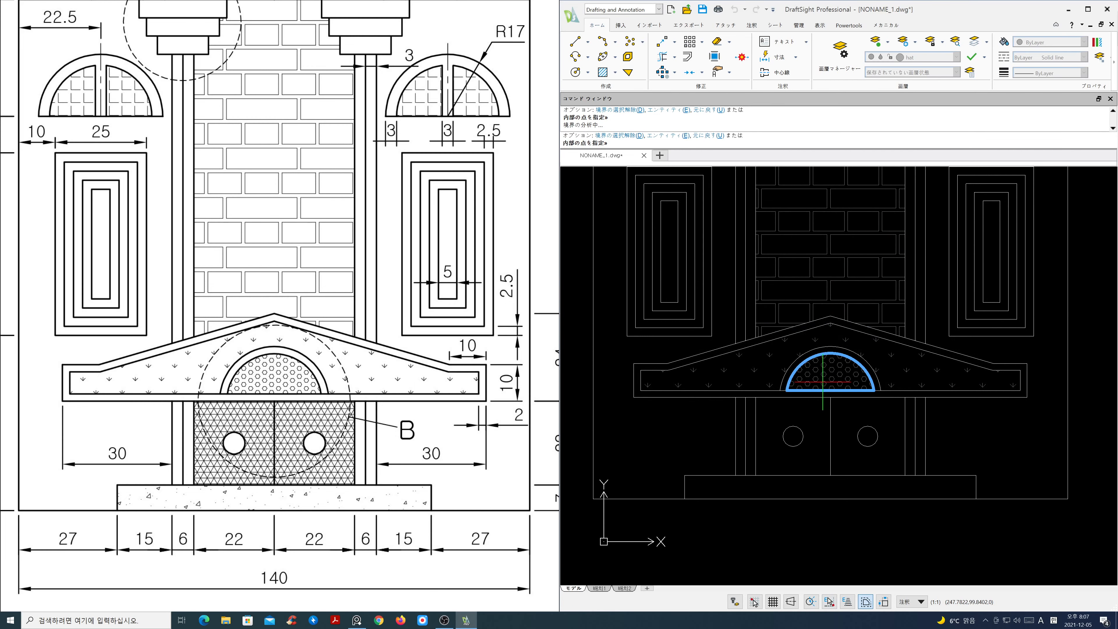
key("Escape")
double_click(829, 309)
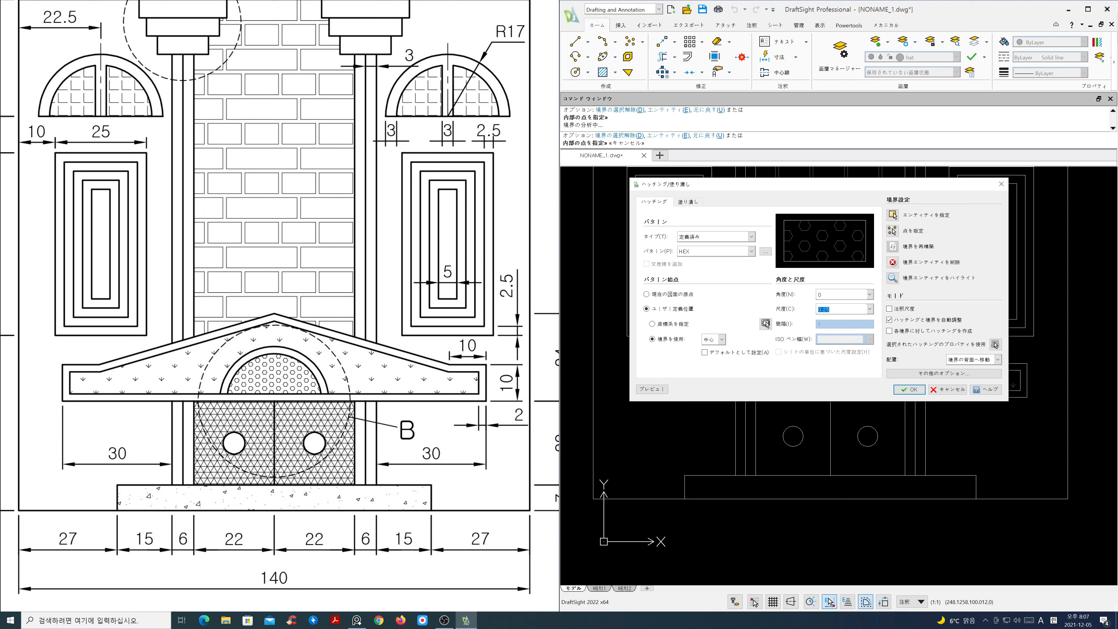
type("0.25")
left_click(653, 390)
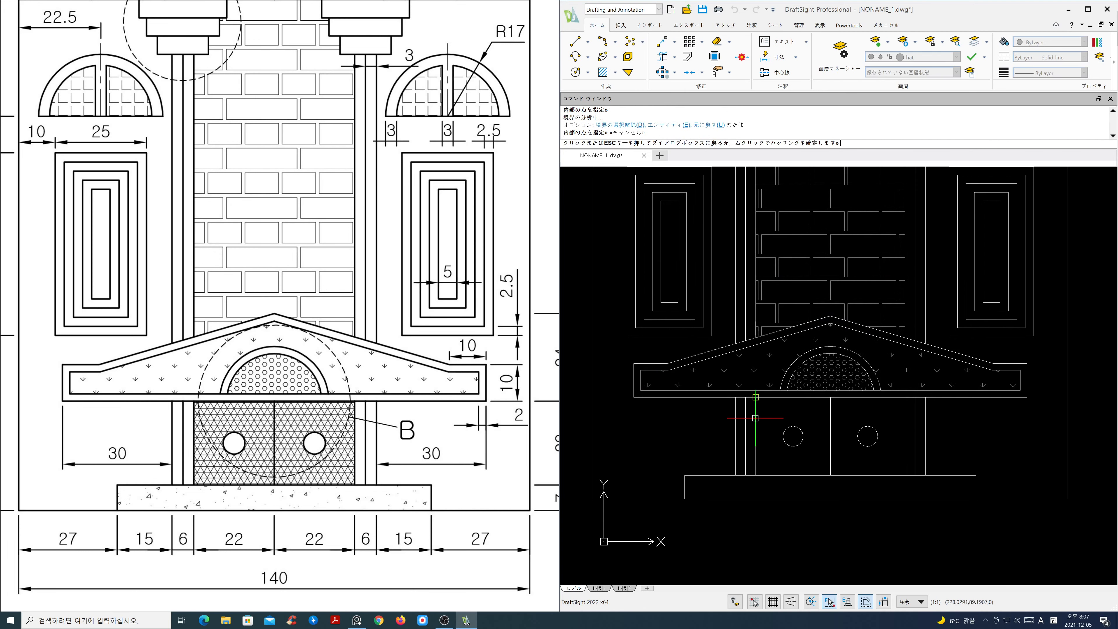
right_click(764, 416)
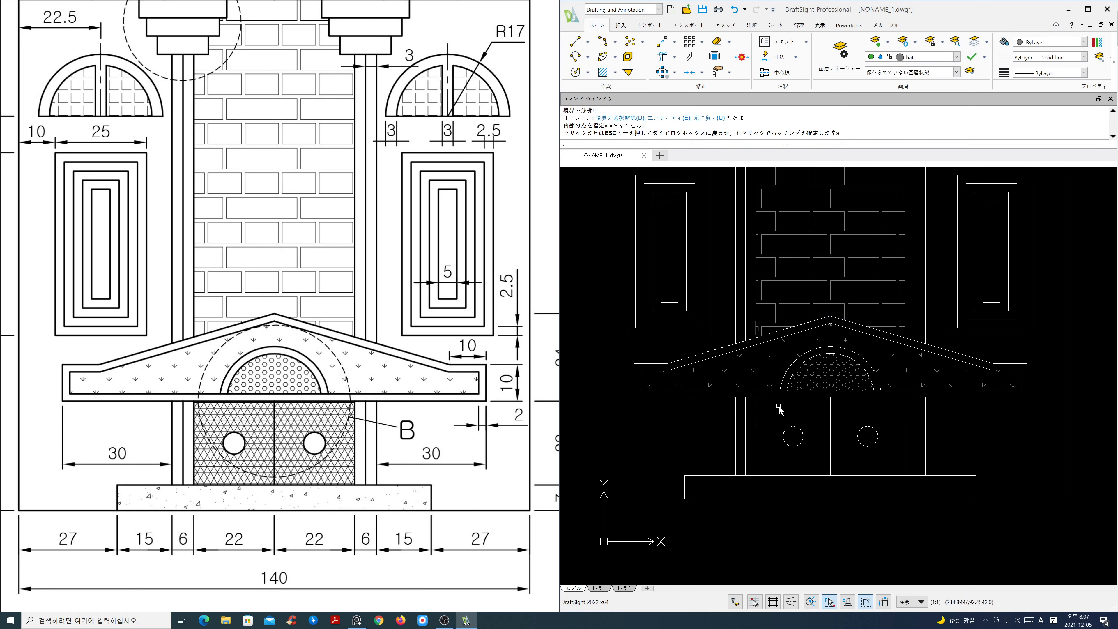
- Set the scale of the lower pediment's GRASS hatch to 0.2 and apply it after a preview
left_click(769, 357)
double_click(770, 358)
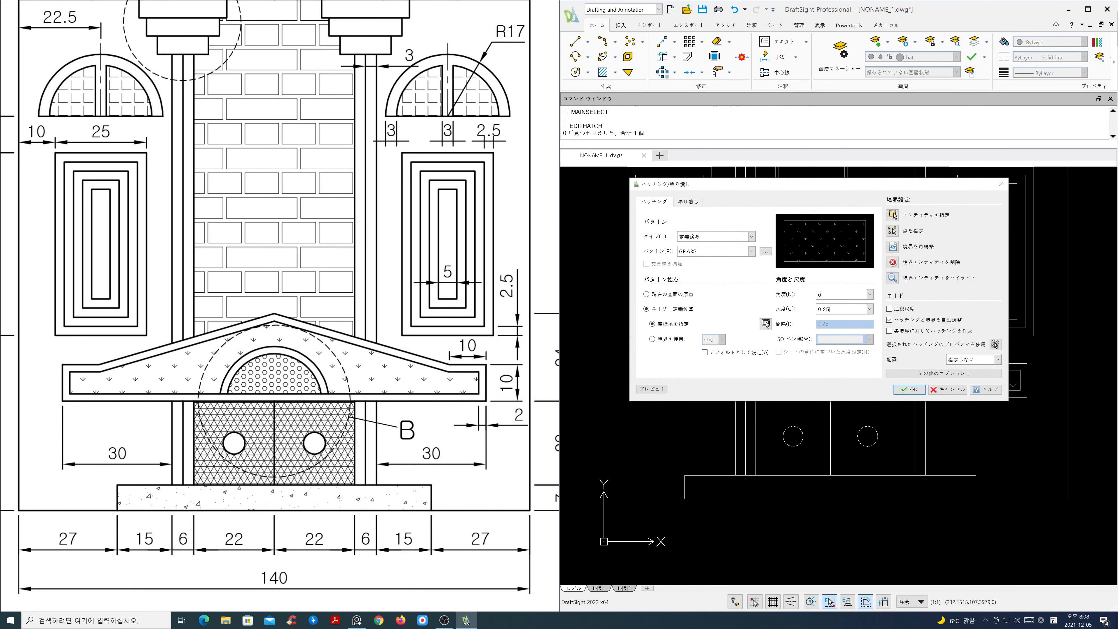
key("BackSpace")
left_click(653, 389)
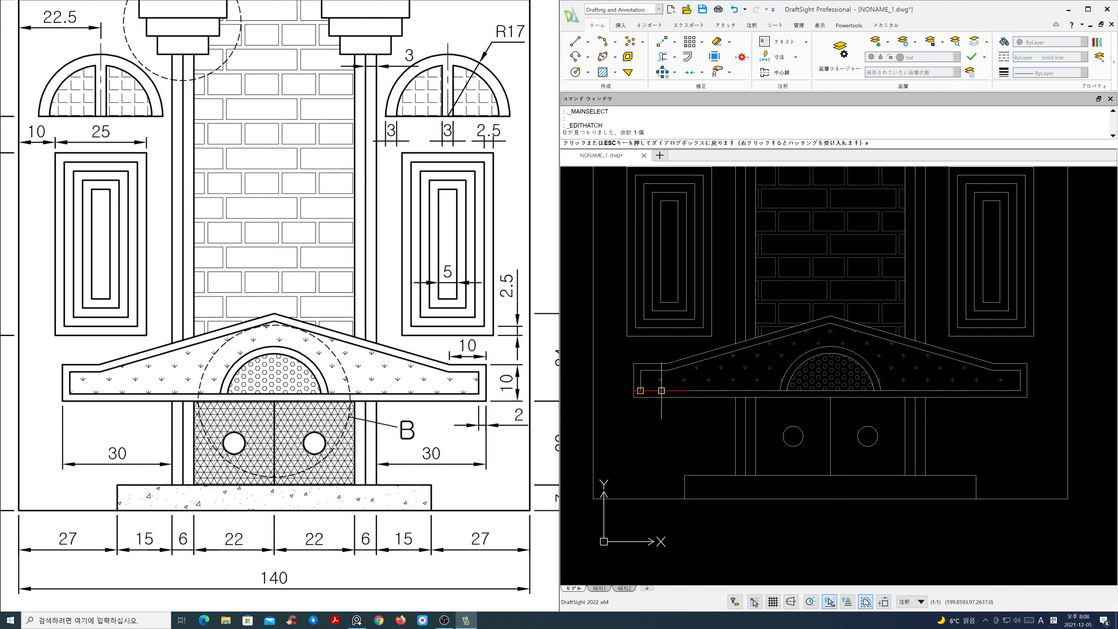
right_click(755, 372)
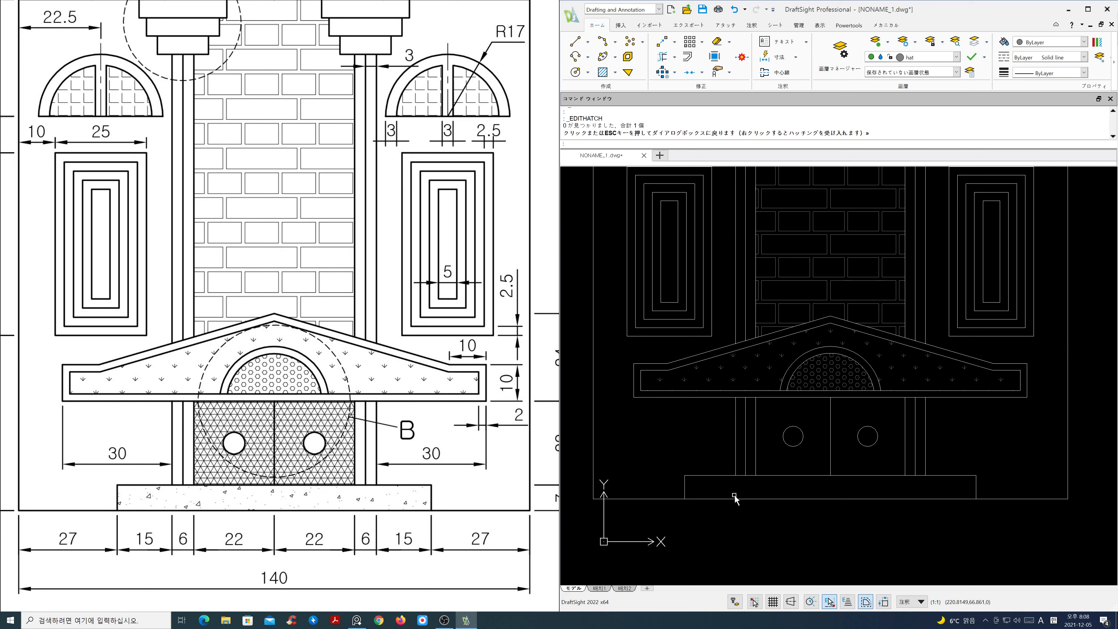
key("Return")
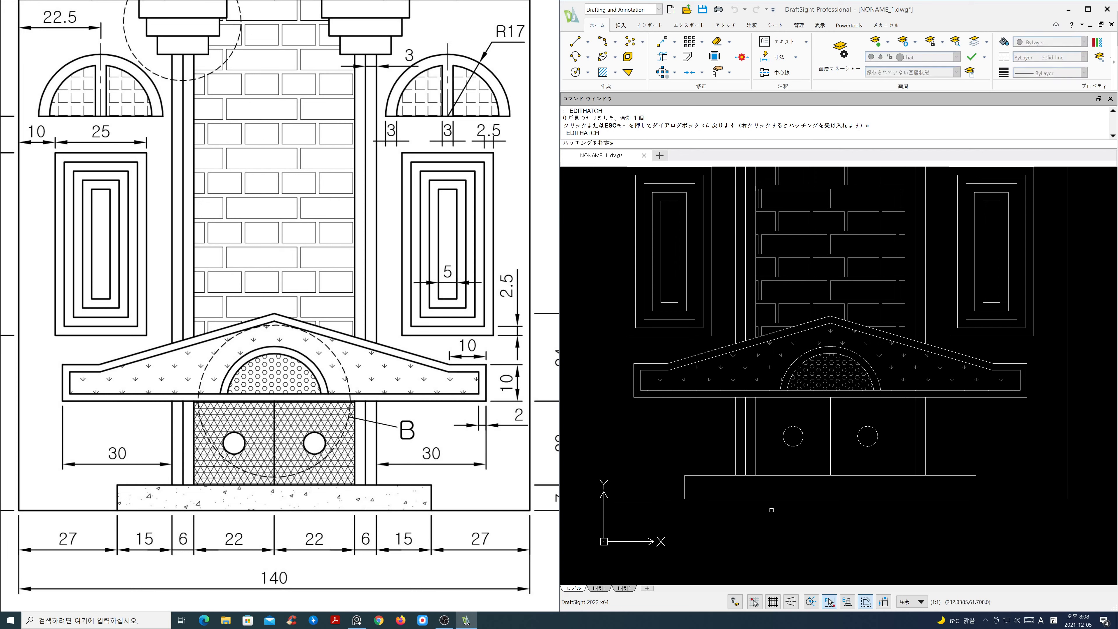
key("Escape")
- Start a new hatch and choose the sample pattern NET3 for the doors
type("h")
key("Return")
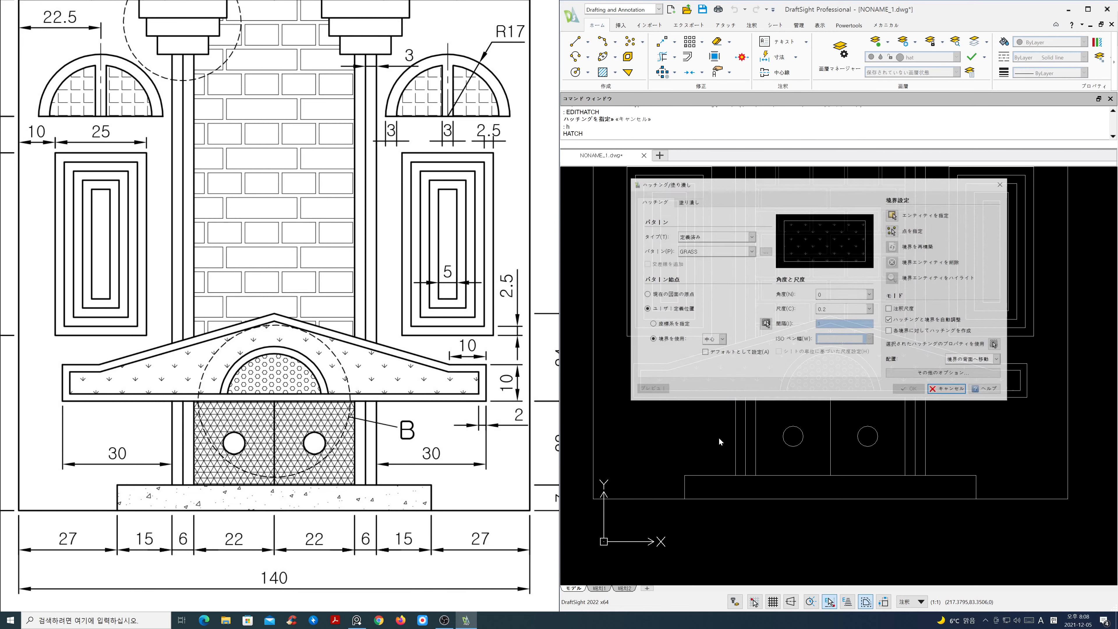
left_click(766, 251)
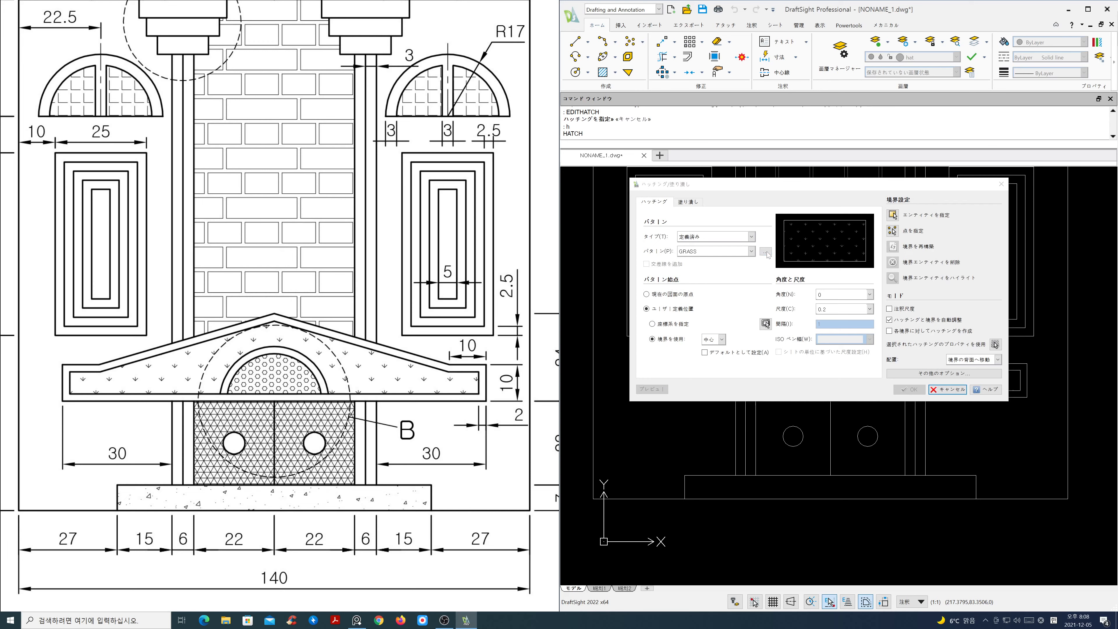
left_click_drag(1057, 264, 1058, 338)
left_click(973, 244)
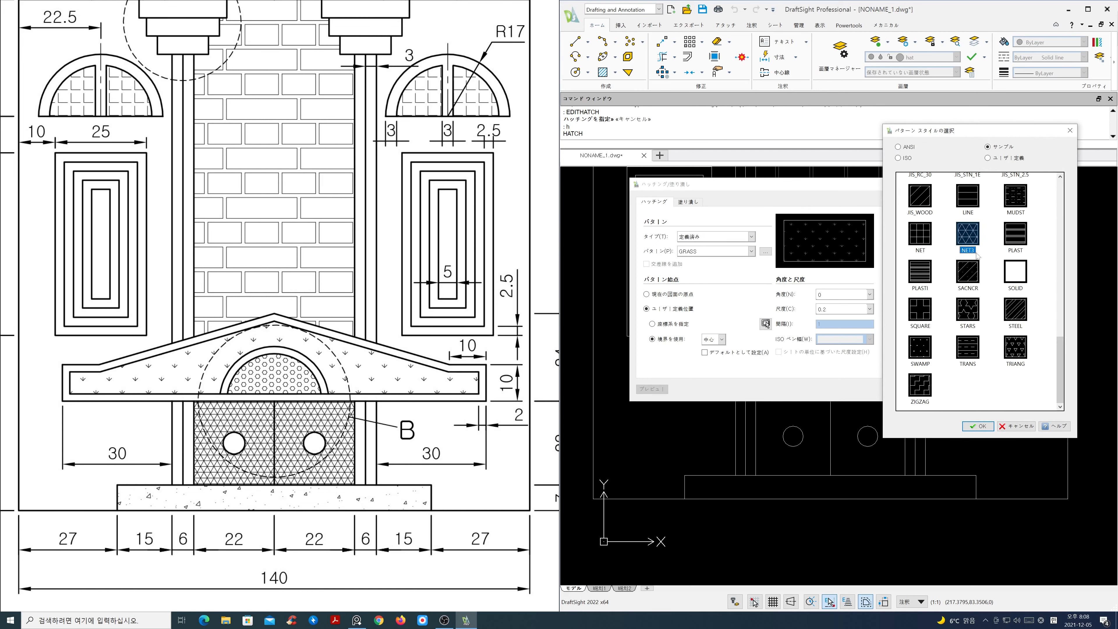
left_click(978, 426)
- Hatch both door panels around the round knobs at scale 0.5, previewing the pattern before applying it
left_click(892, 230)
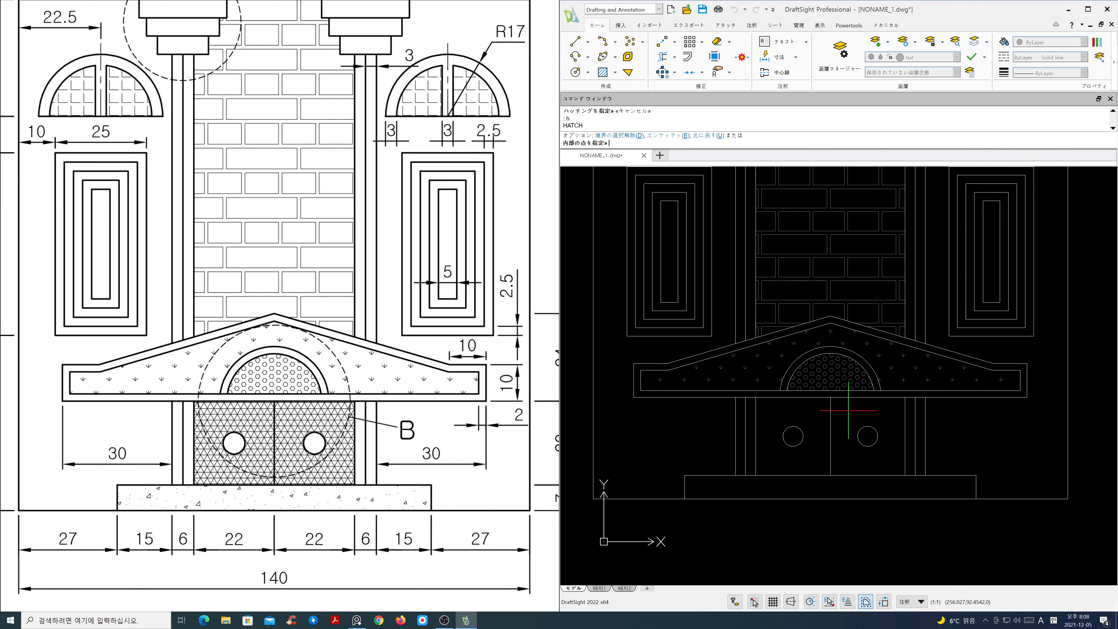
left_click(838, 417)
left_click(812, 417)
key("Escape")
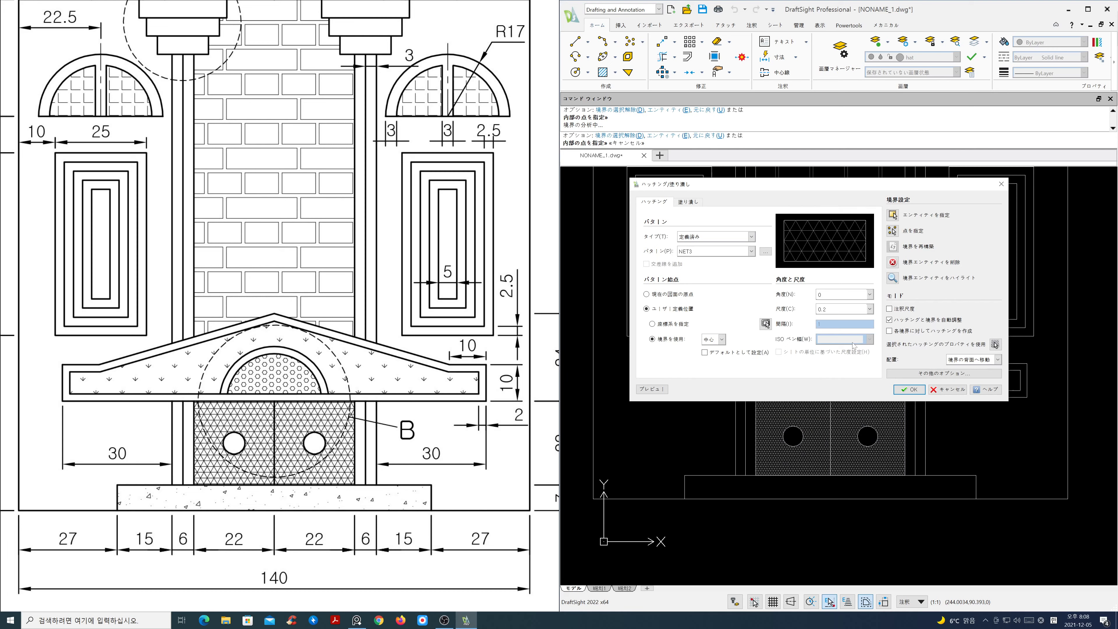
double_click(823, 310)
type("5")
left_click(652, 389)
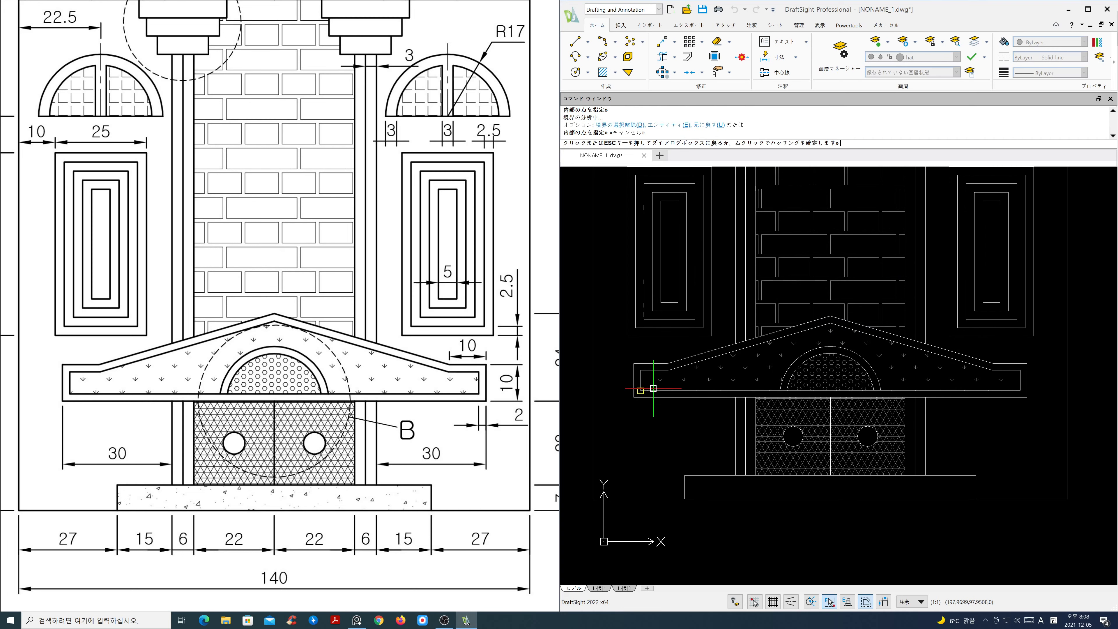
right_click(679, 441)
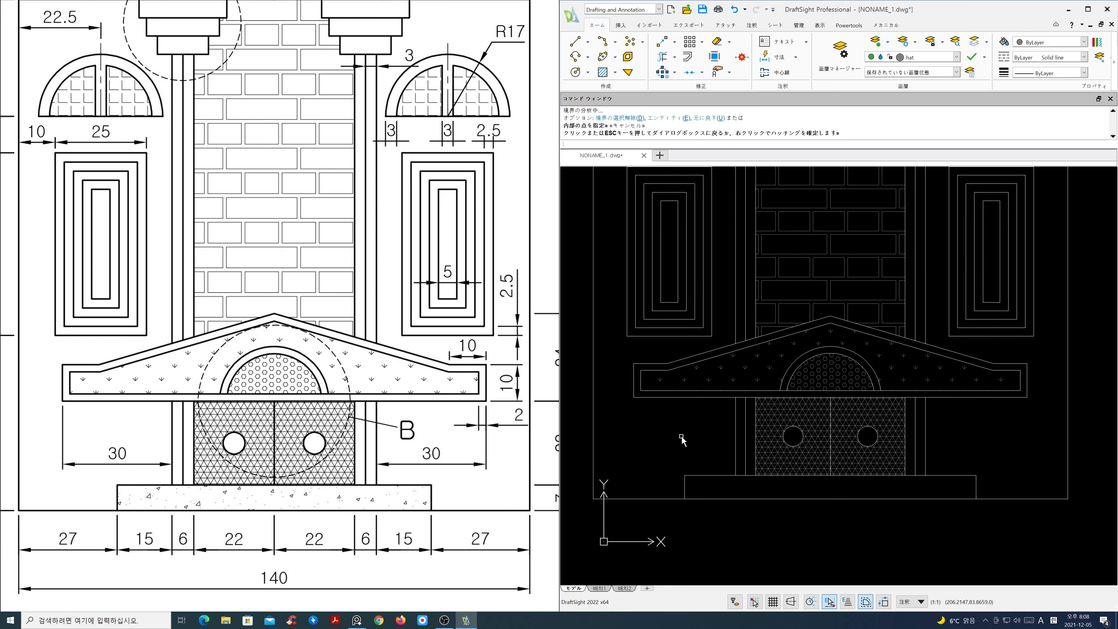
- Start a new hatch and choose the sample pattern AR-CONC for the base step
key("Return")
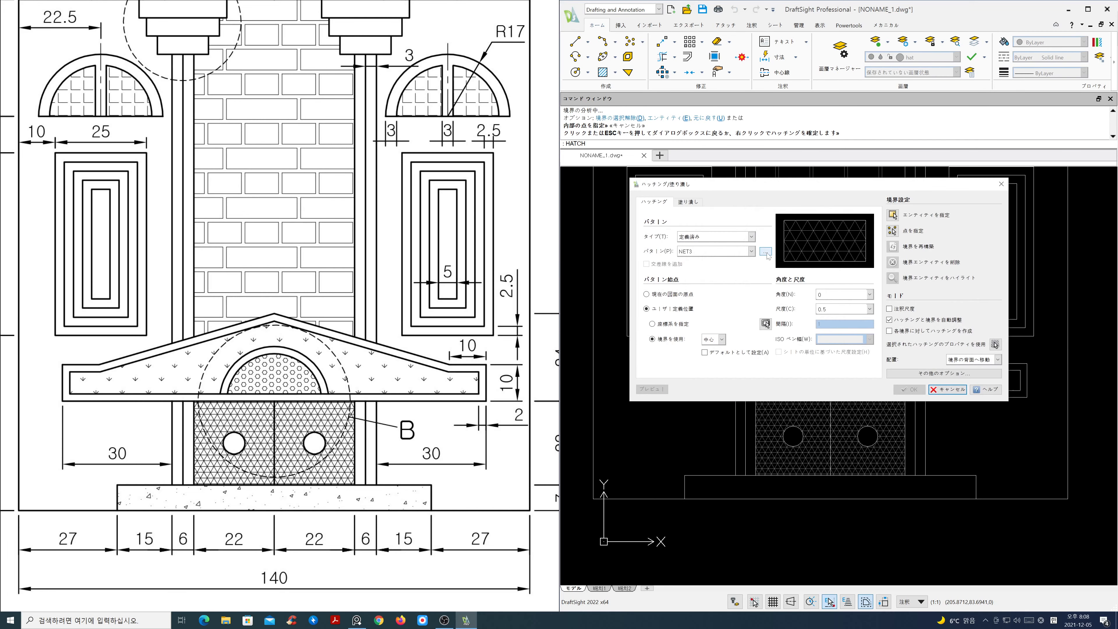
left_click(766, 252)
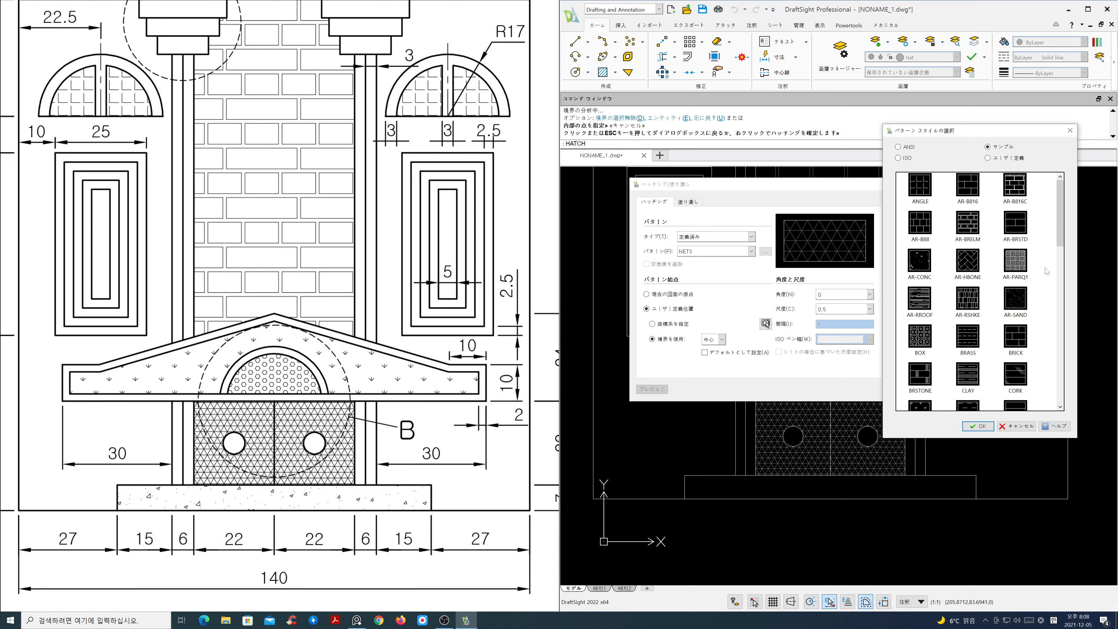
left_click(921, 261)
left_click(978, 425)
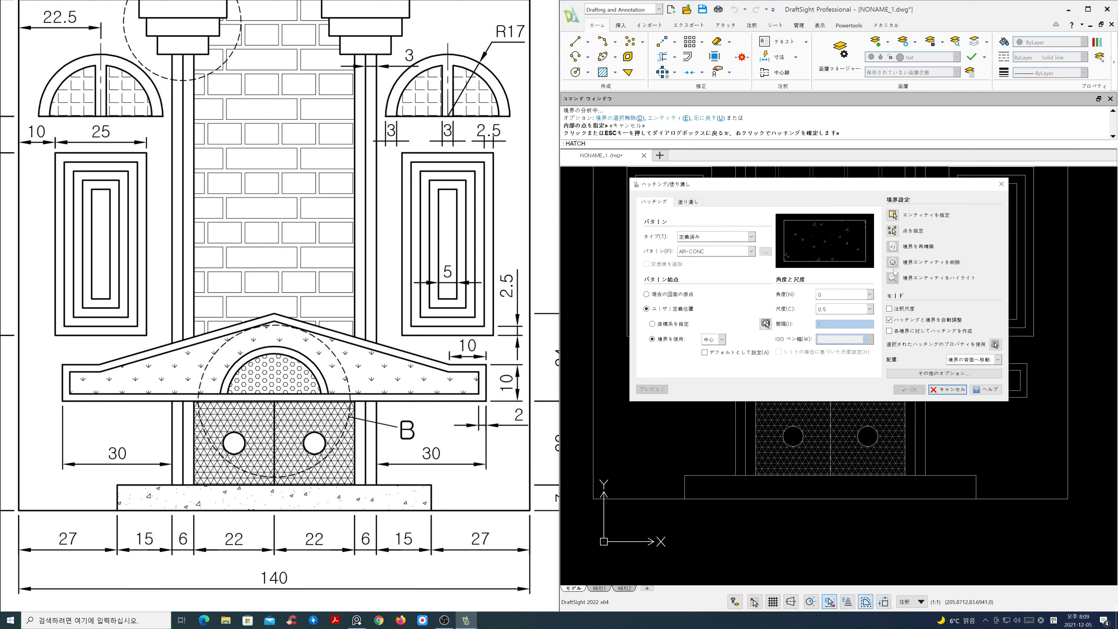
- Hatch the base step below the doors at scale 0.05, previewing the pattern before applying it
left_click(892, 231)
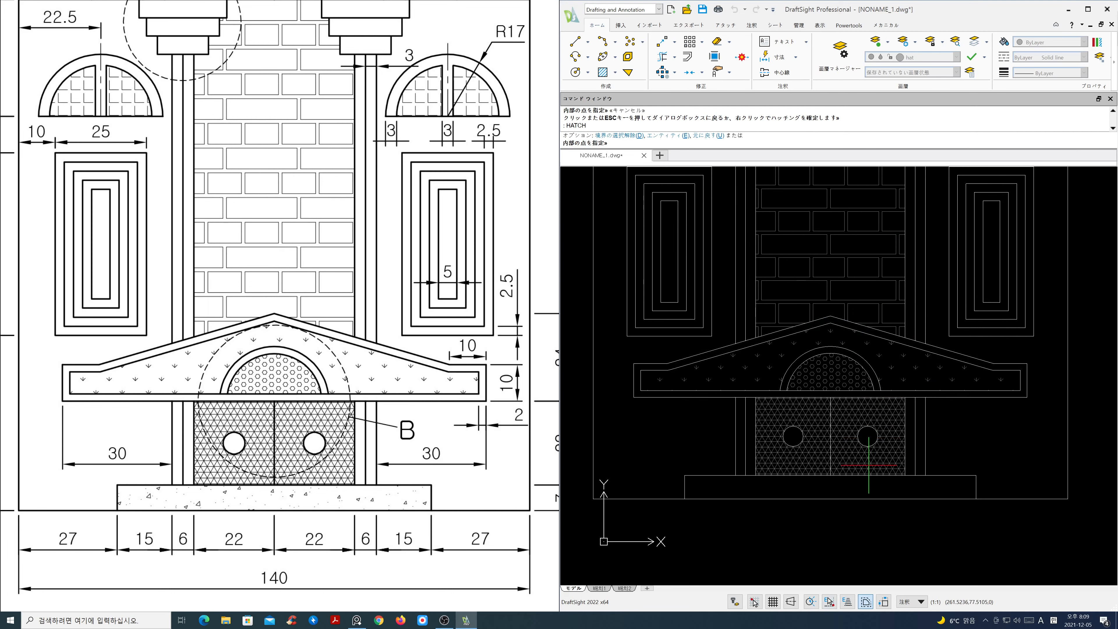
left_click(863, 488)
key("Escape")
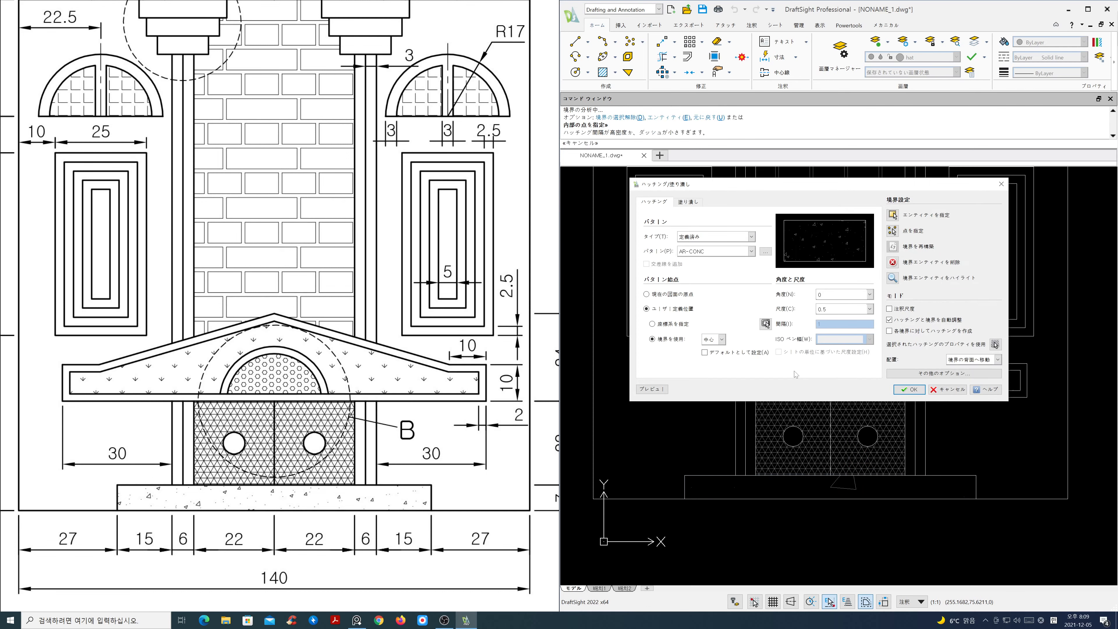
double_click(823, 309)
type("0.05")
left_click(652, 389)
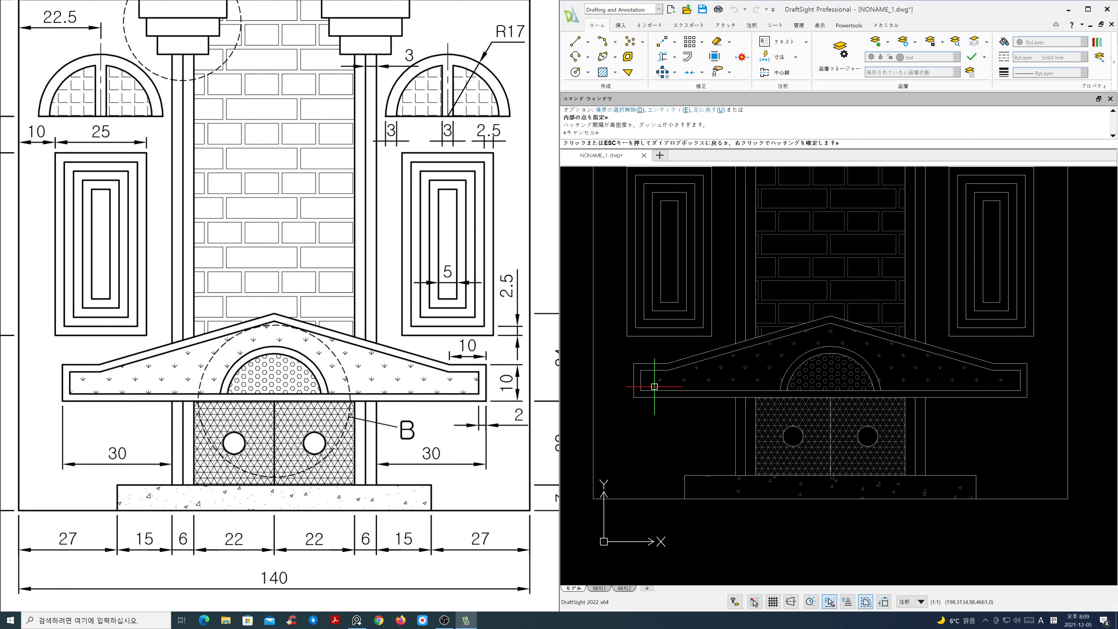
right_click(652, 431)
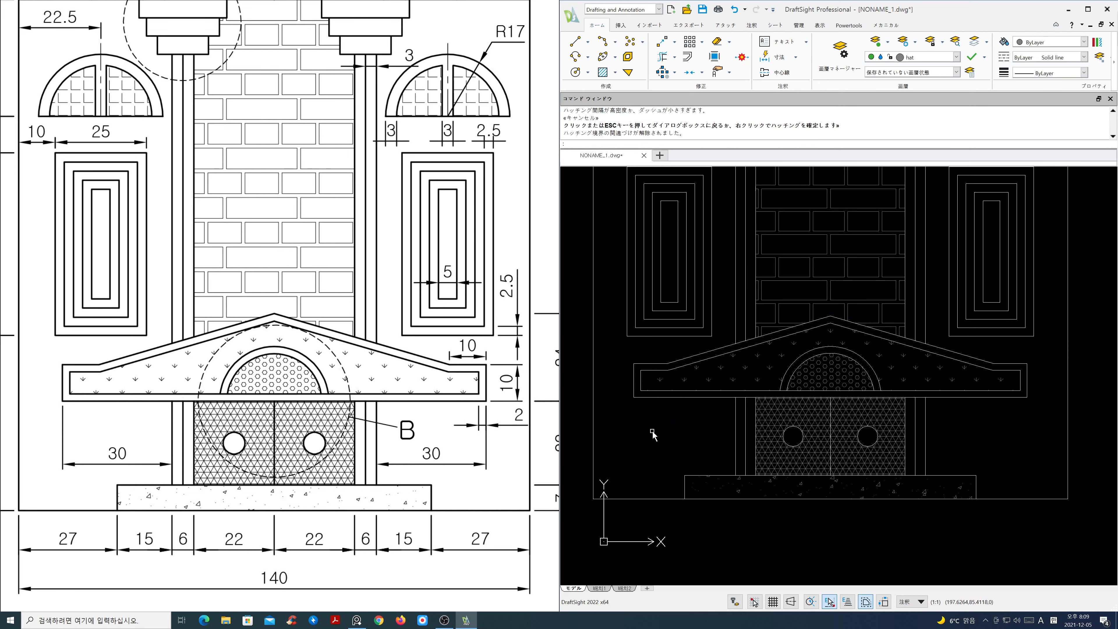
- Compare the whole hatched elevation with the reference sheet, from the roof fan down to the base step
scroll(403, 418, "down", 3)
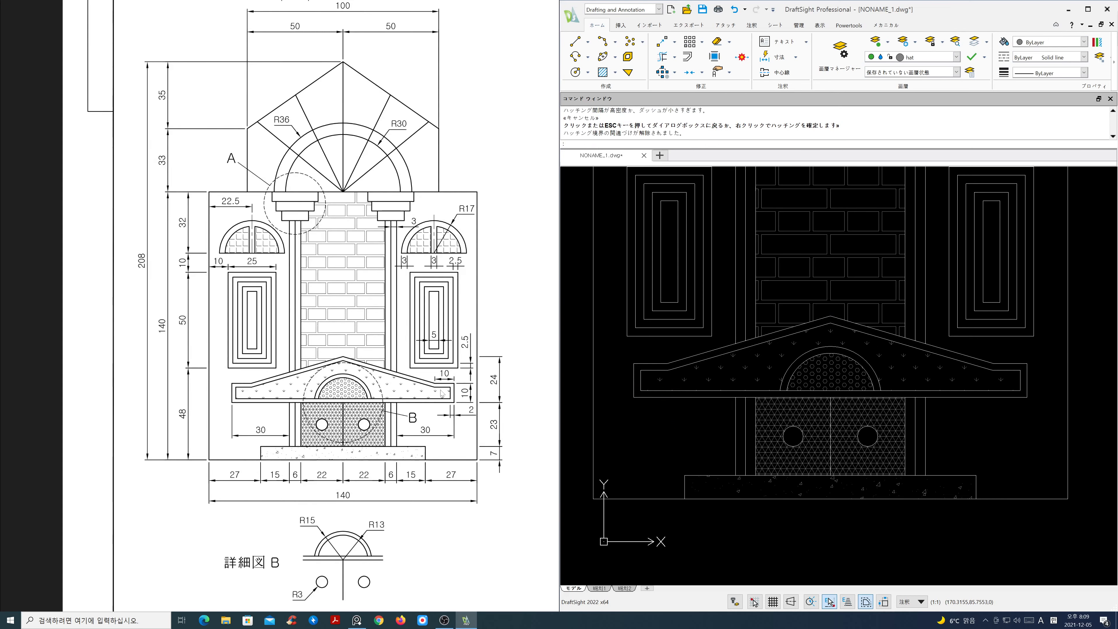
left_click_drag(475, 380, 422, 427)
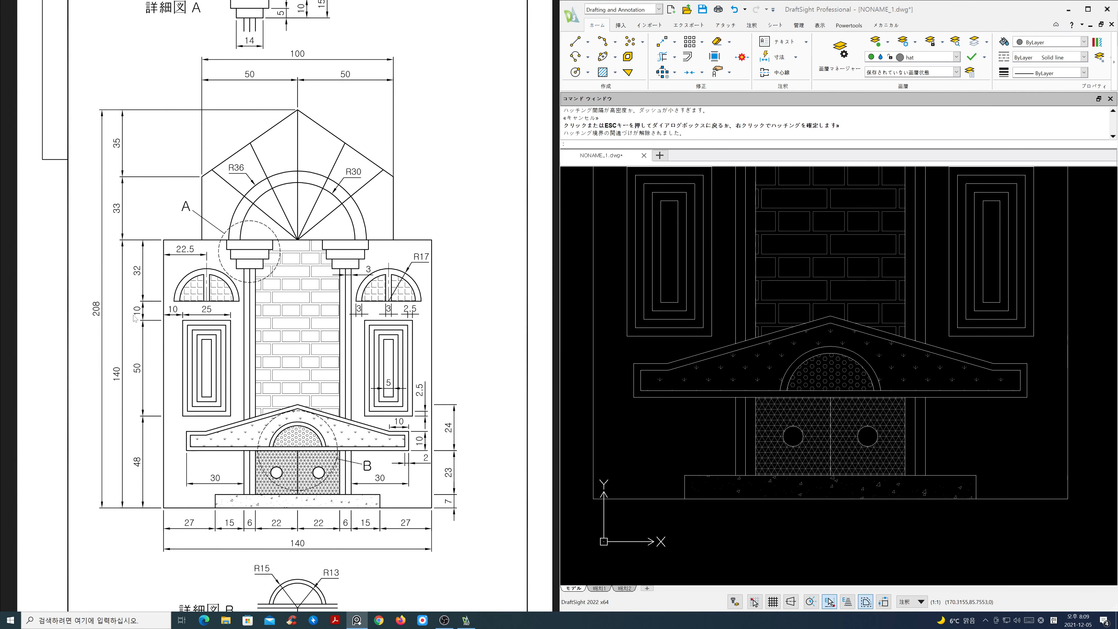
scroll(135, 318, "down", 2)
scroll(793, 366, "down", 1)
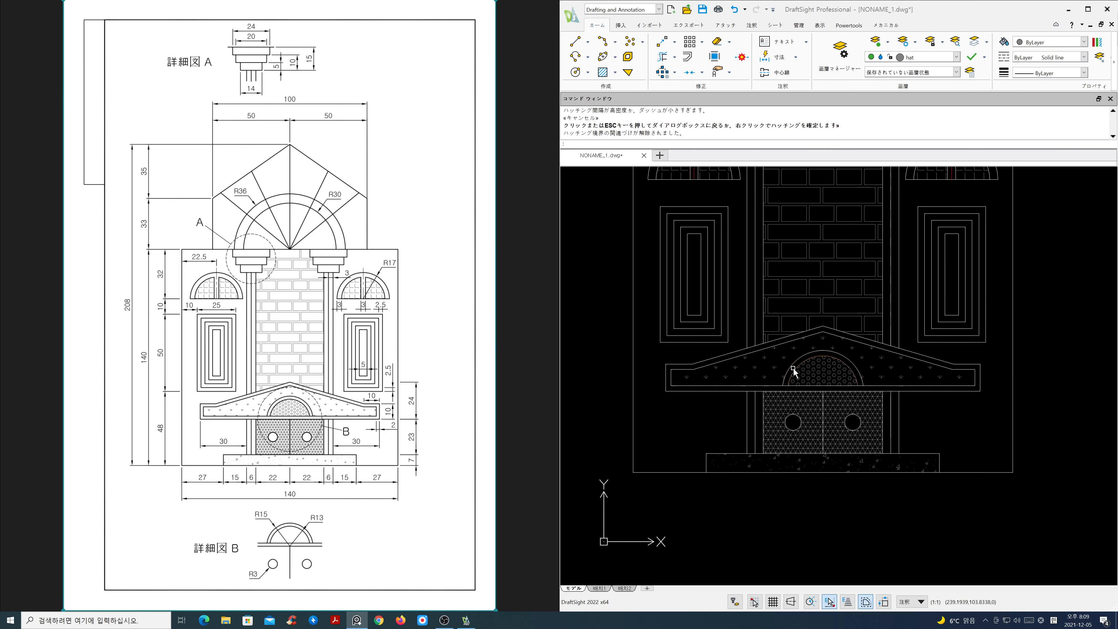
scroll(793, 372, "down", 3)
middle_click_drag(781, 420, 816, 482)
left_click_drag(374, 374, 363, 439)
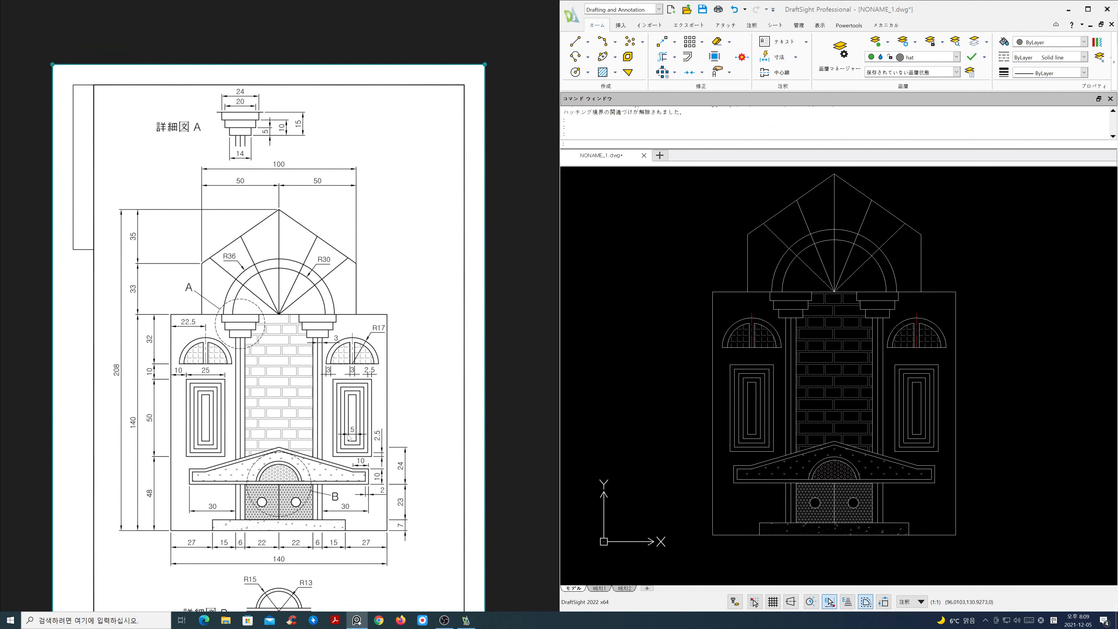
scroll(364, 439, "up", 2)
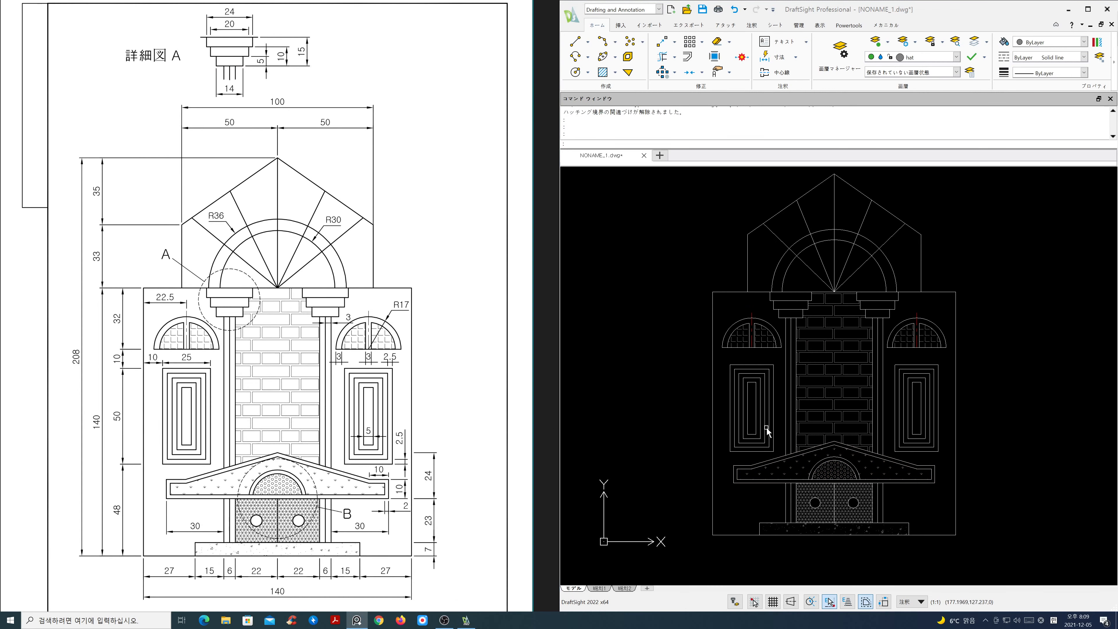
middle_click_drag(815, 410, 813, 409)
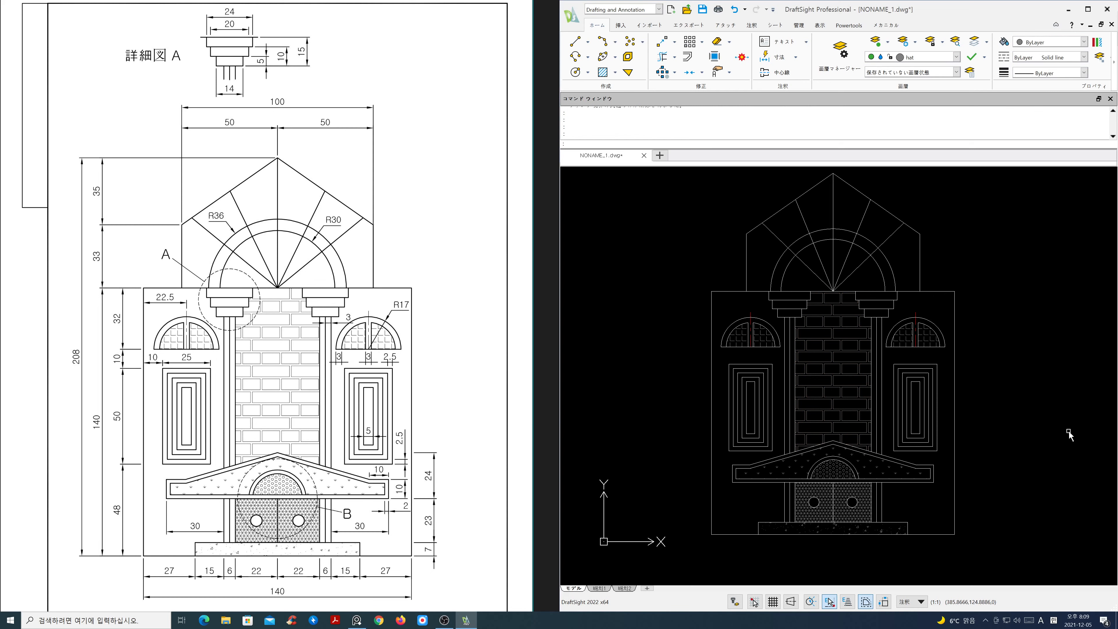